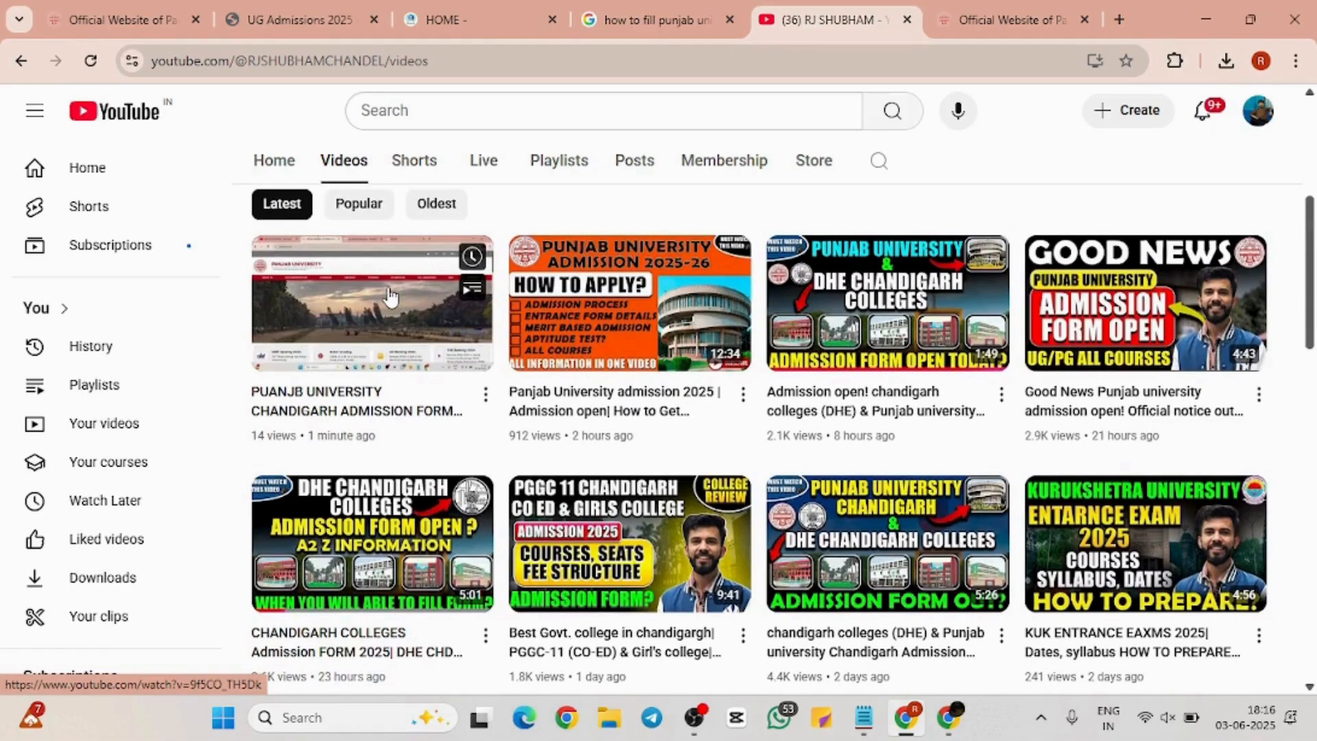
# Look over the Panjab University website tab, then return to the YouTube channel's videos
pyautogui.click(123, 23)
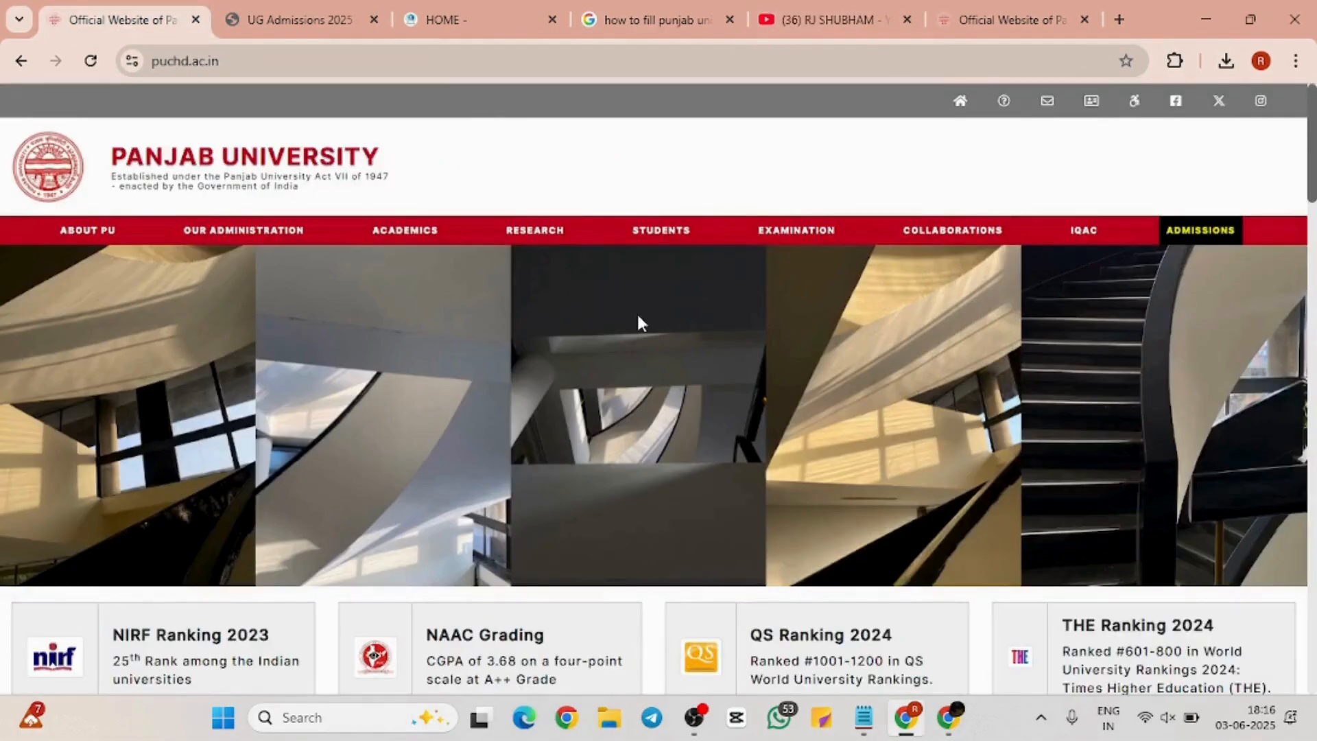
pyautogui.scroll(-4, 638, 323)
pyautogui.scroll(4, 638, 322)
pyautogui.click(784, 5)
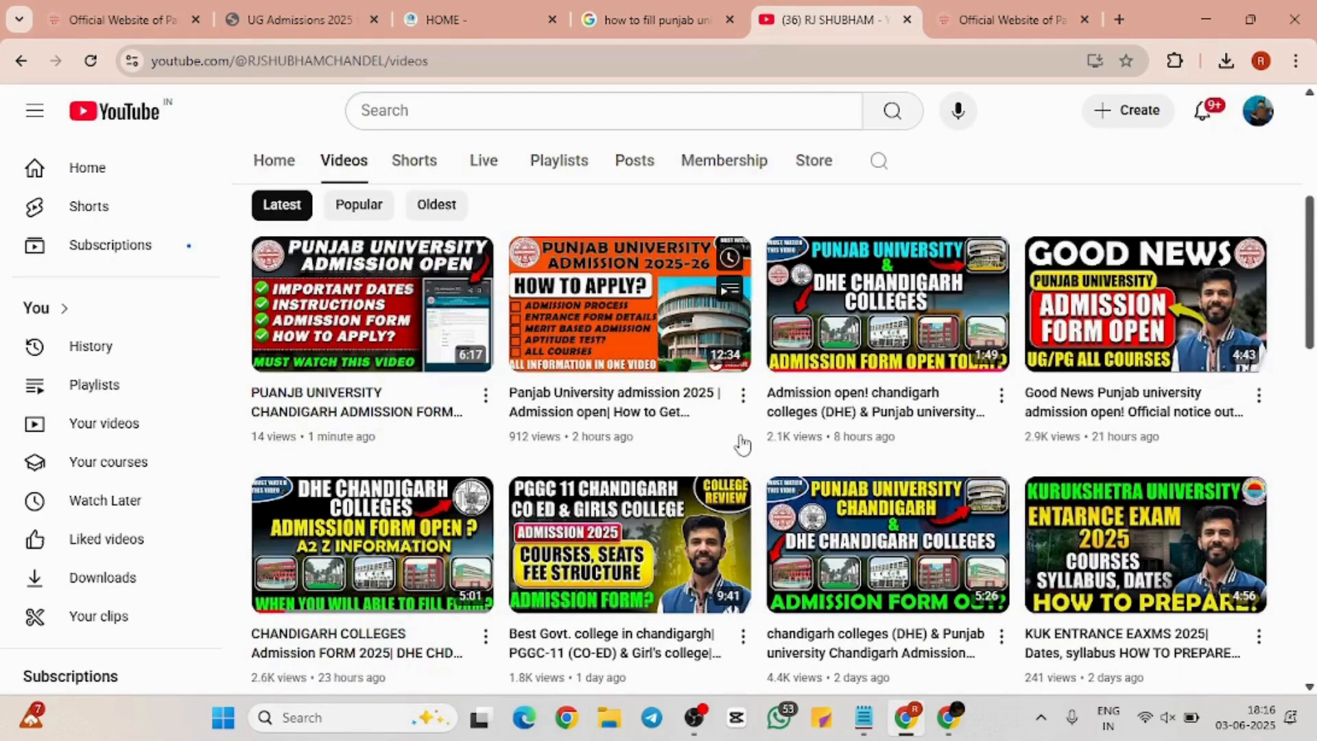
pyautogui.scroll(5, 741, 441)
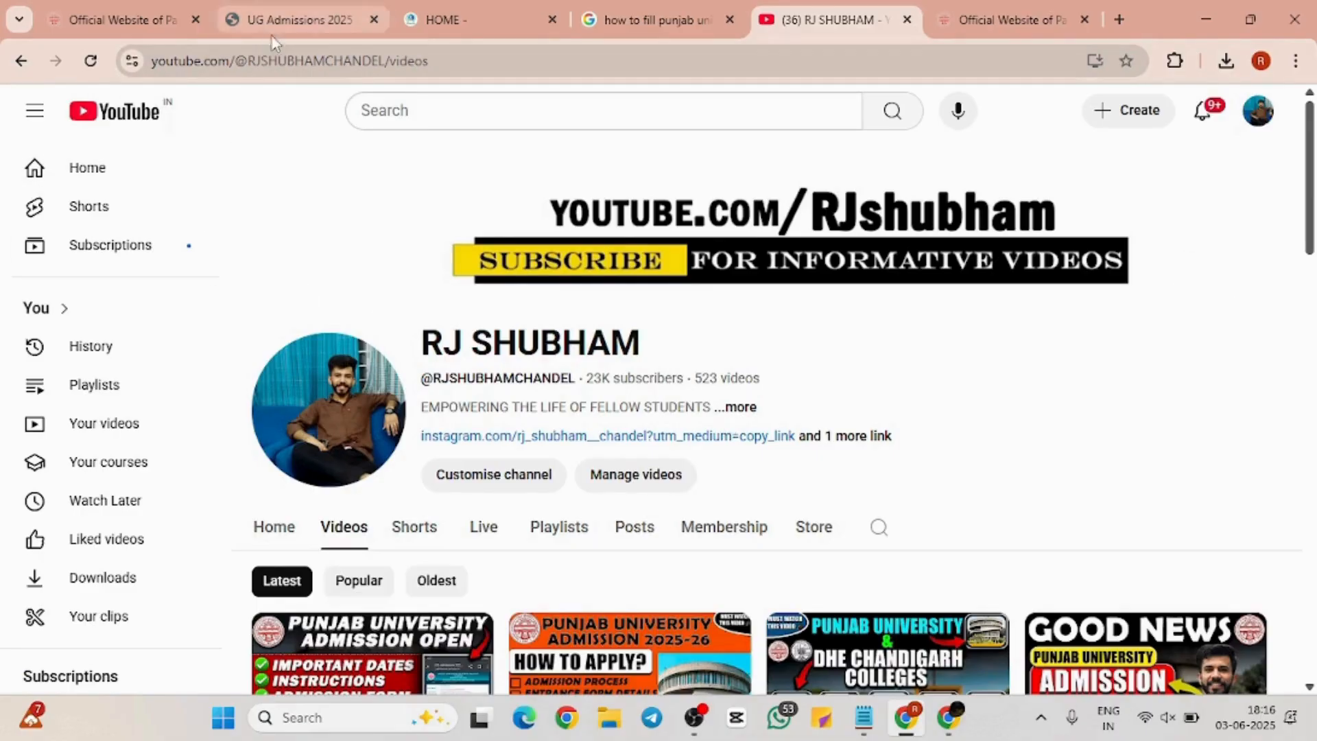
# Go from the 1form.org home page to the Panjab University site and its UG Admissions 2025 portal
pyautogui.click(499, 9)
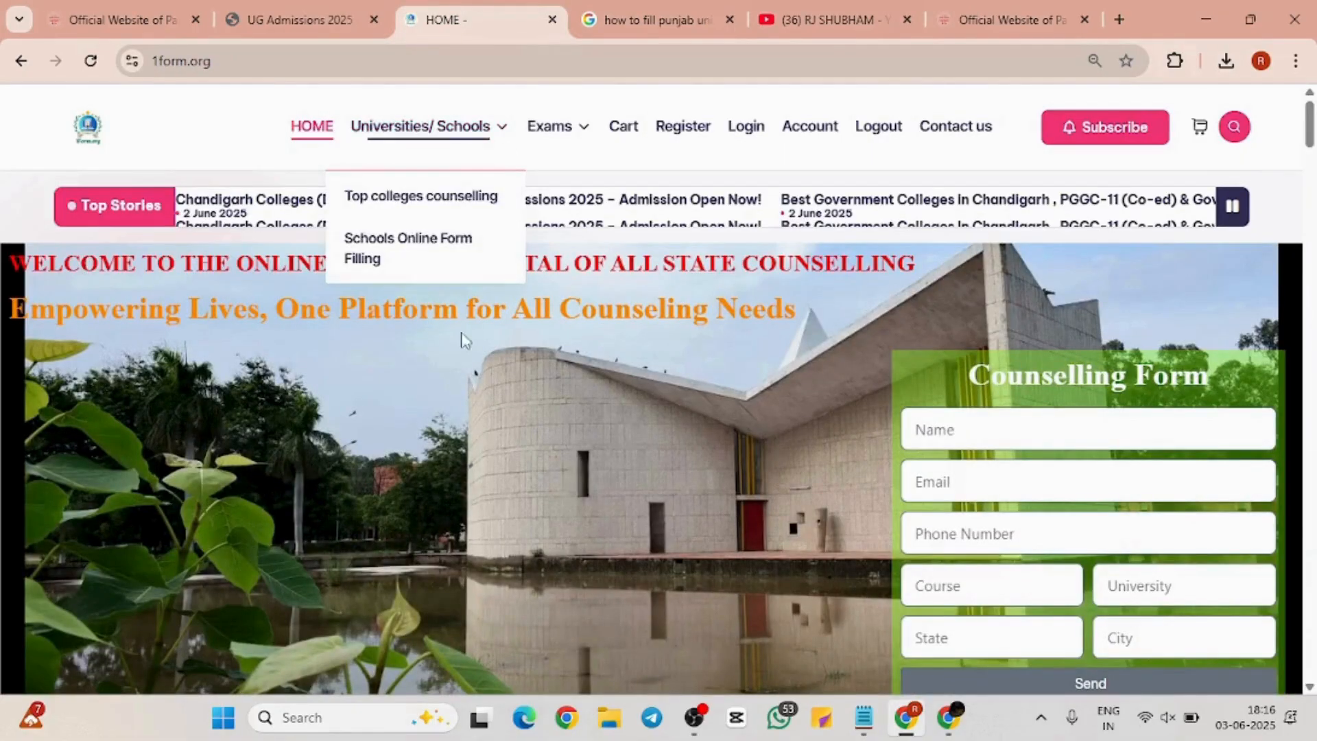
pyautogui.scroll(-3, 462, 339)
pyautogui.scroll(3, 462, 343)
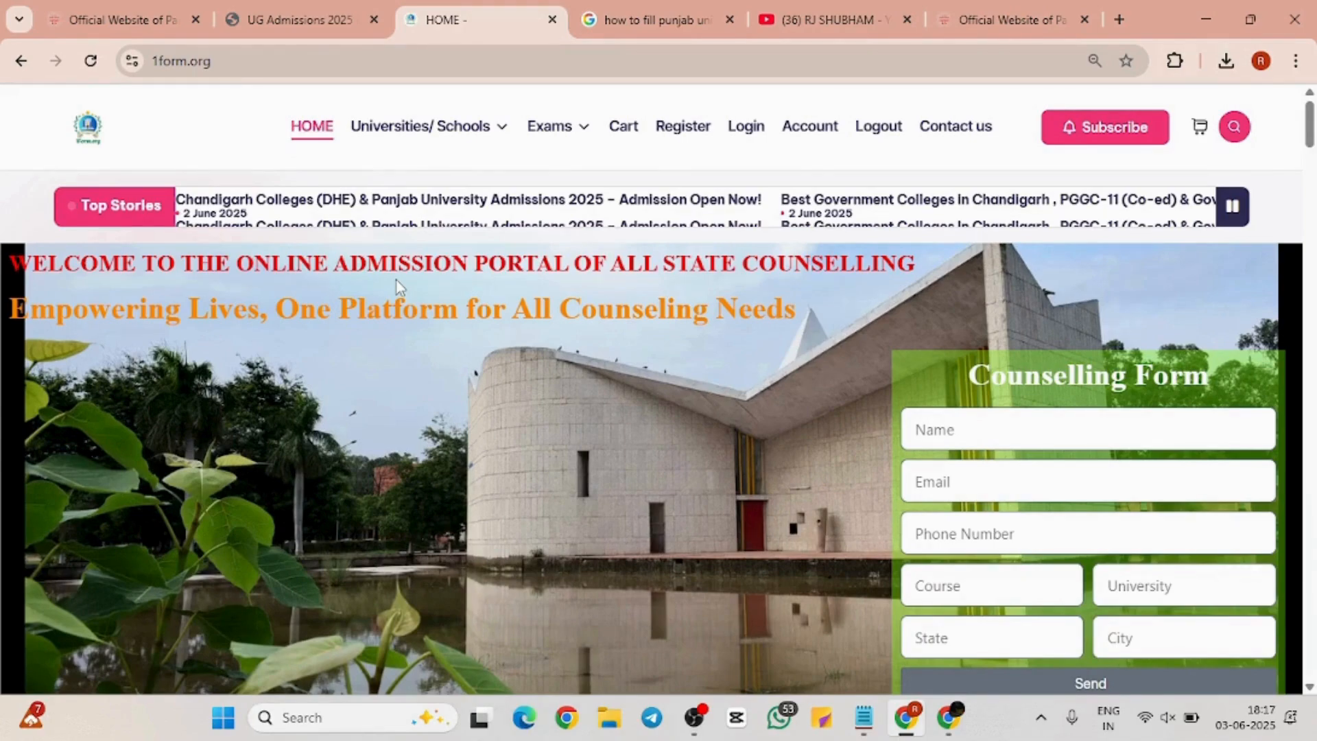
pyautogui.click(152, 10)
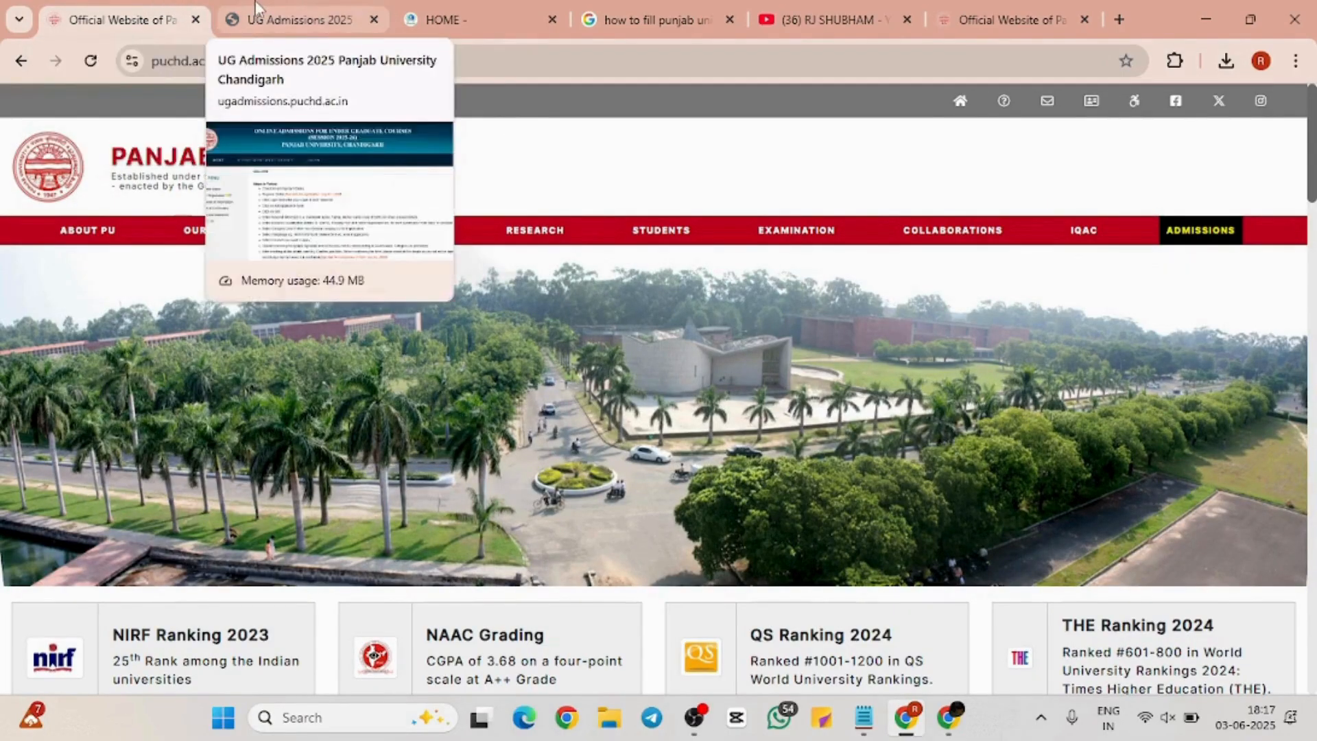
pyautogui.click(255, 1)
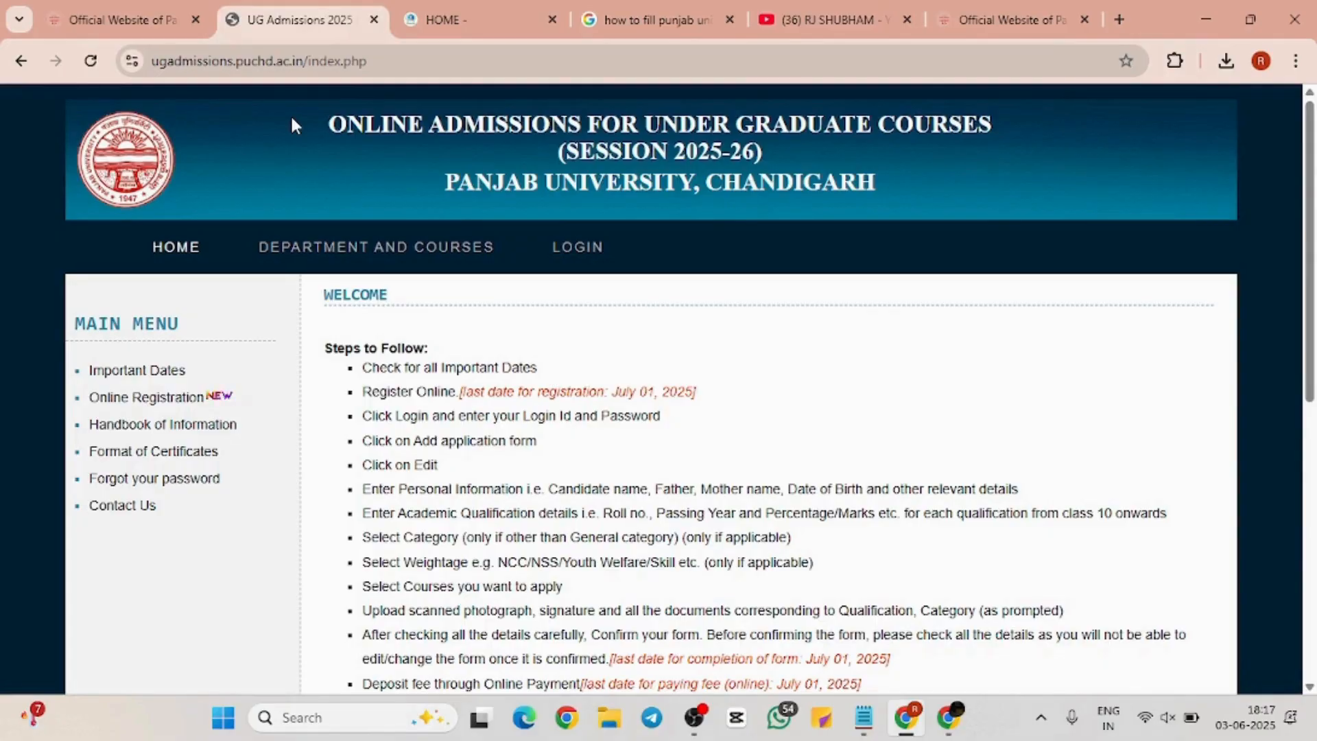
# Browse Department and Courses, return home, then view Important Dates with the 01-07-2025 deadlines
pyautogui.click(447, 70)
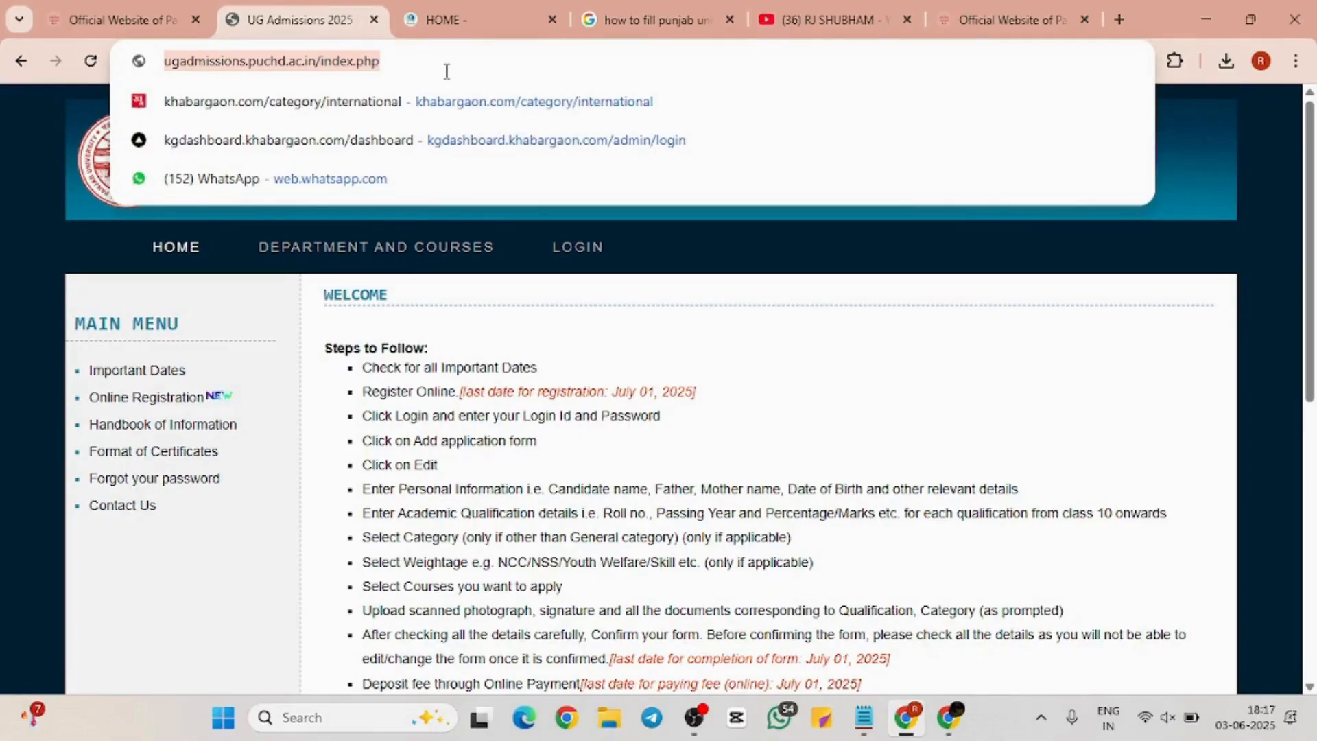
pyautogui.click(283, 271)
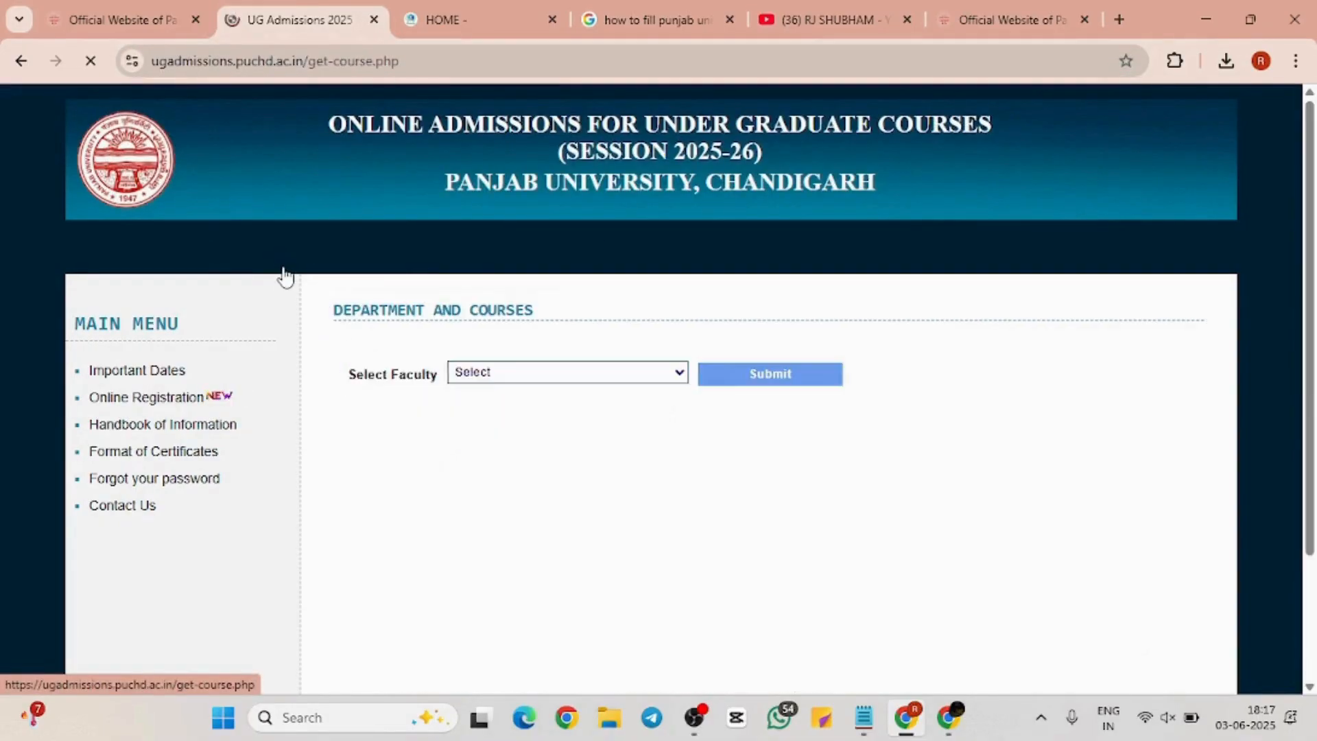
pyautogui.click(183, 265)
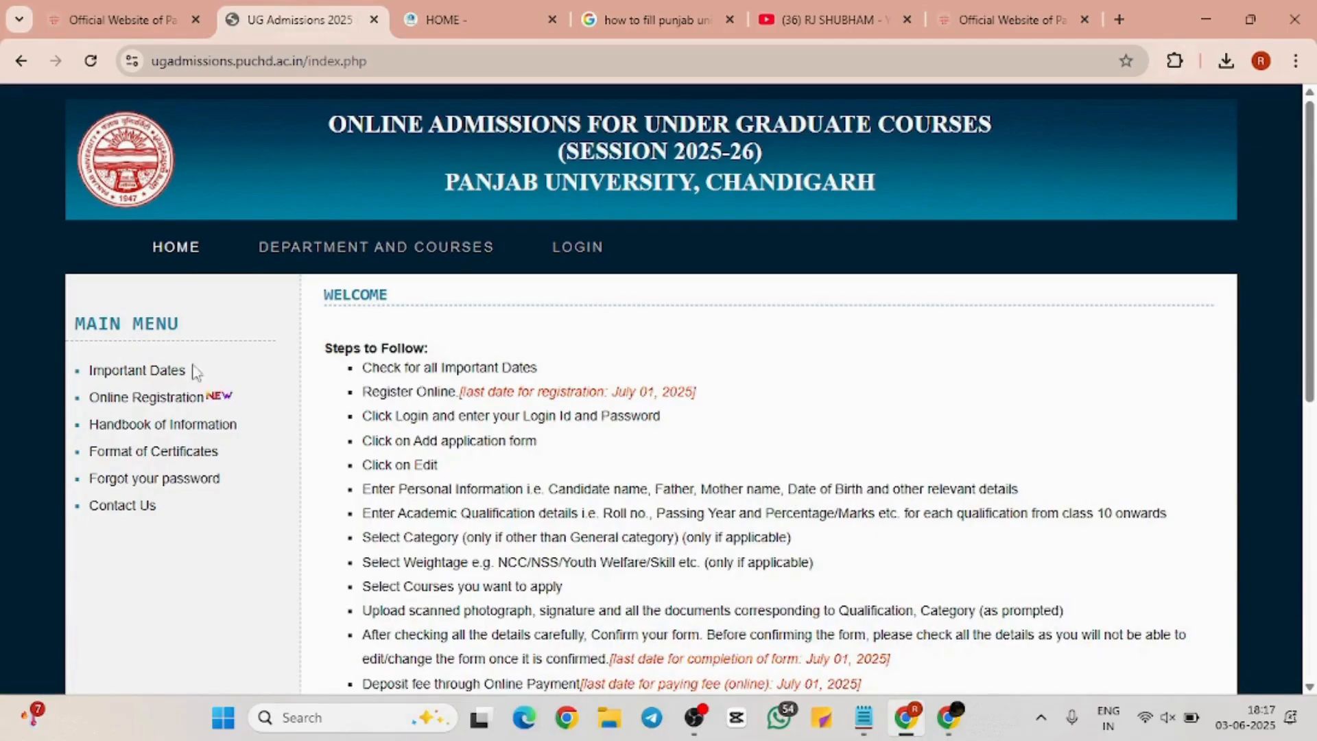
pyautogui.click(134, 370)
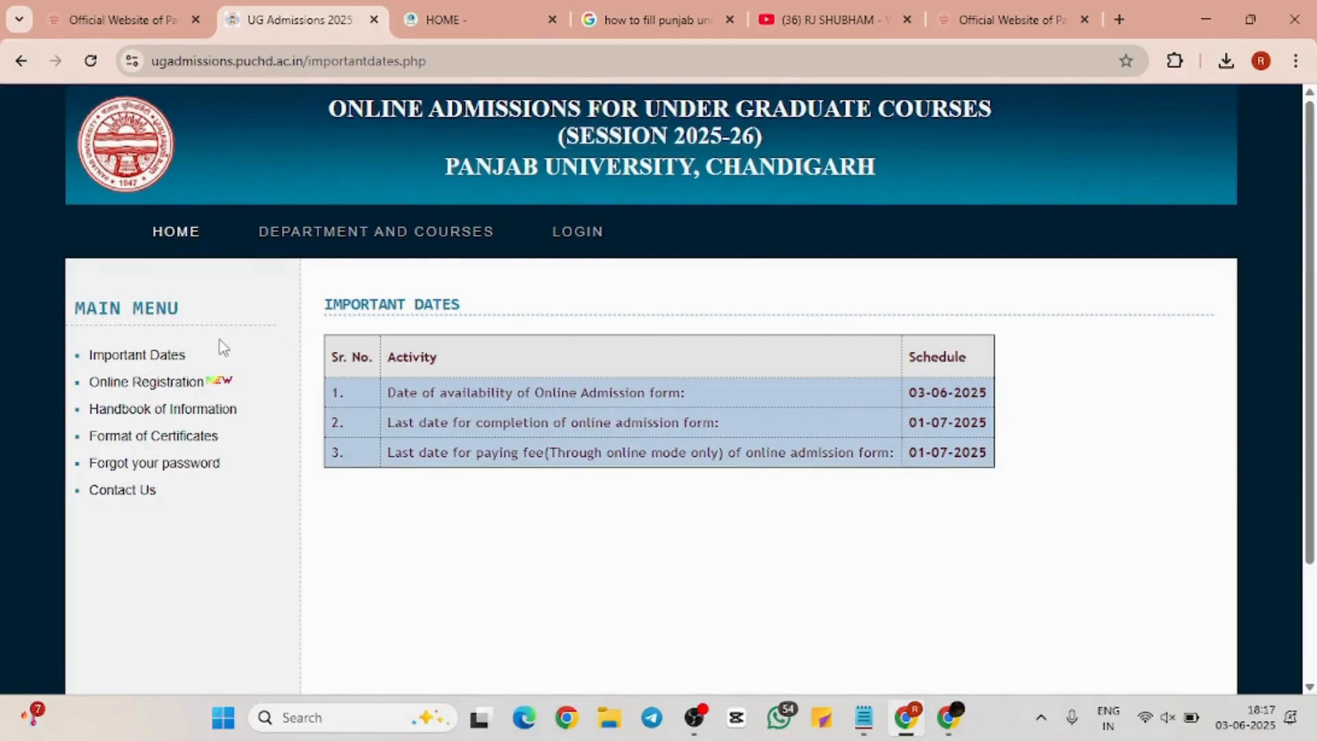
# Highlight the Online Registration, Handbook of Information and Format of Certificates menu entries
pyautogui.scroll(5, 219, 341)
pyautogui.hscroll(-5, 220, 341)
pyautogui.scroll(-3, 220, 341)
pyautogui.scroll(2, 219, 341)
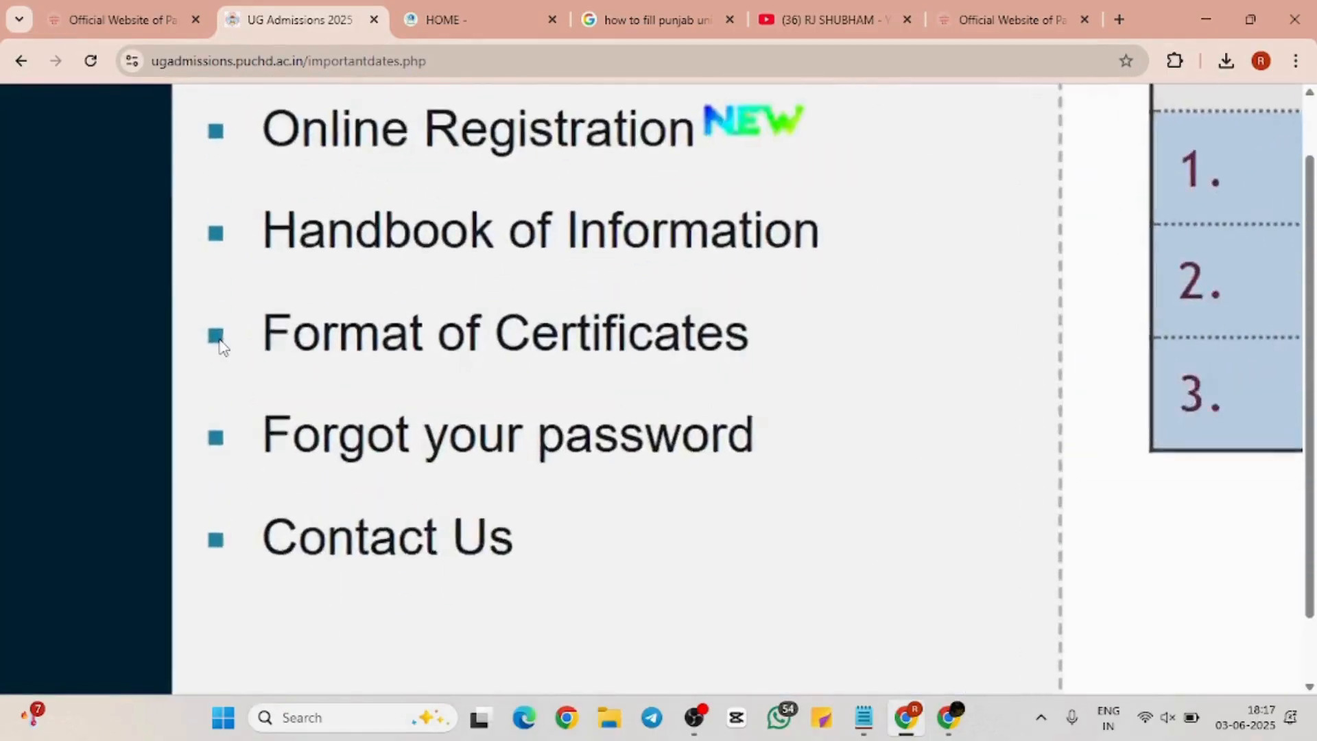
pyautogui.scroll(2, 220, 341)
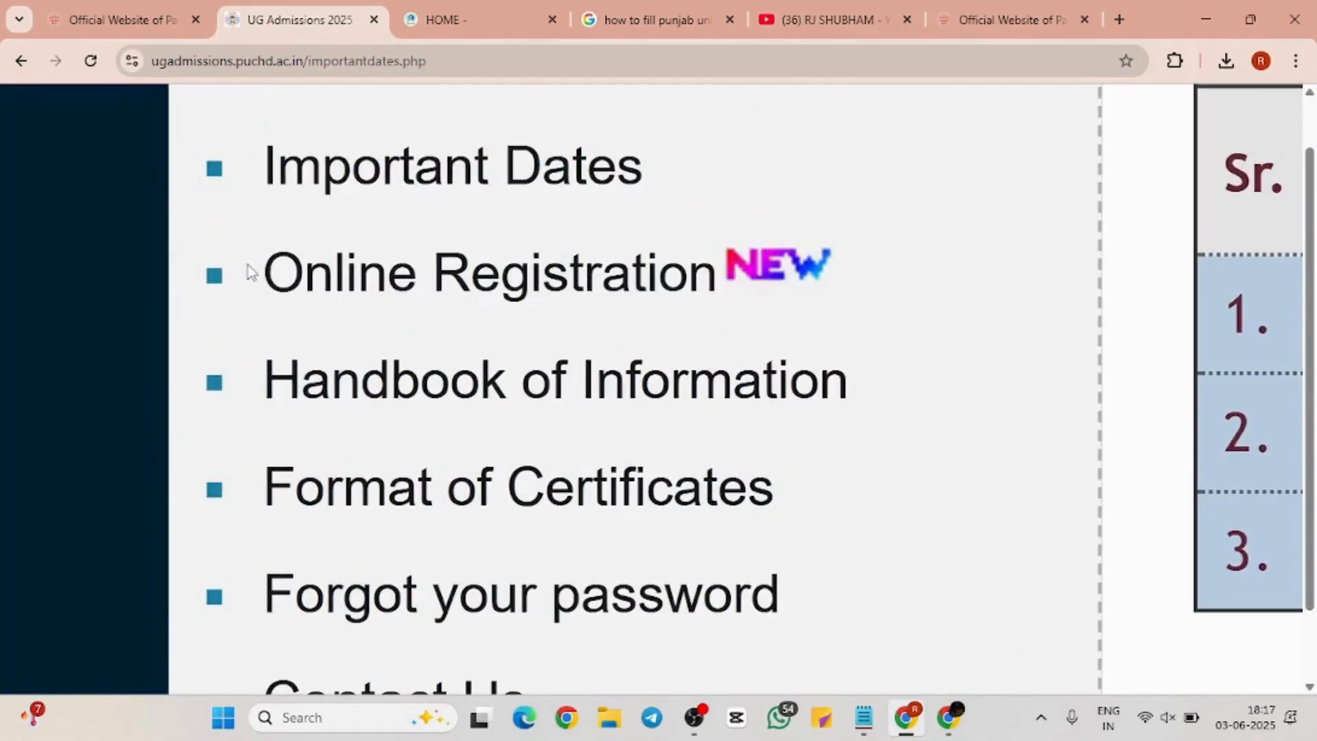
pyautogui.moveTo(249, 271); pyautogui.dragTo(814, 266)
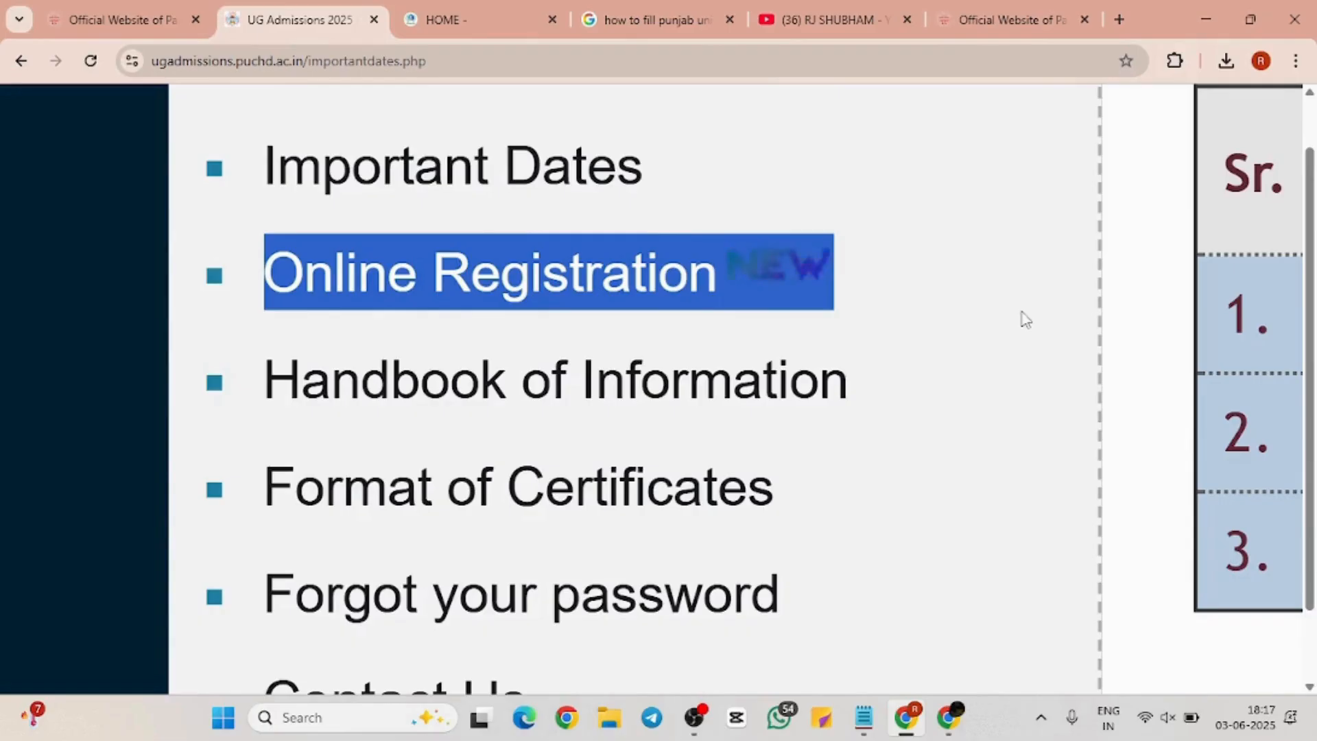
pyautogui.click(1176, 328)
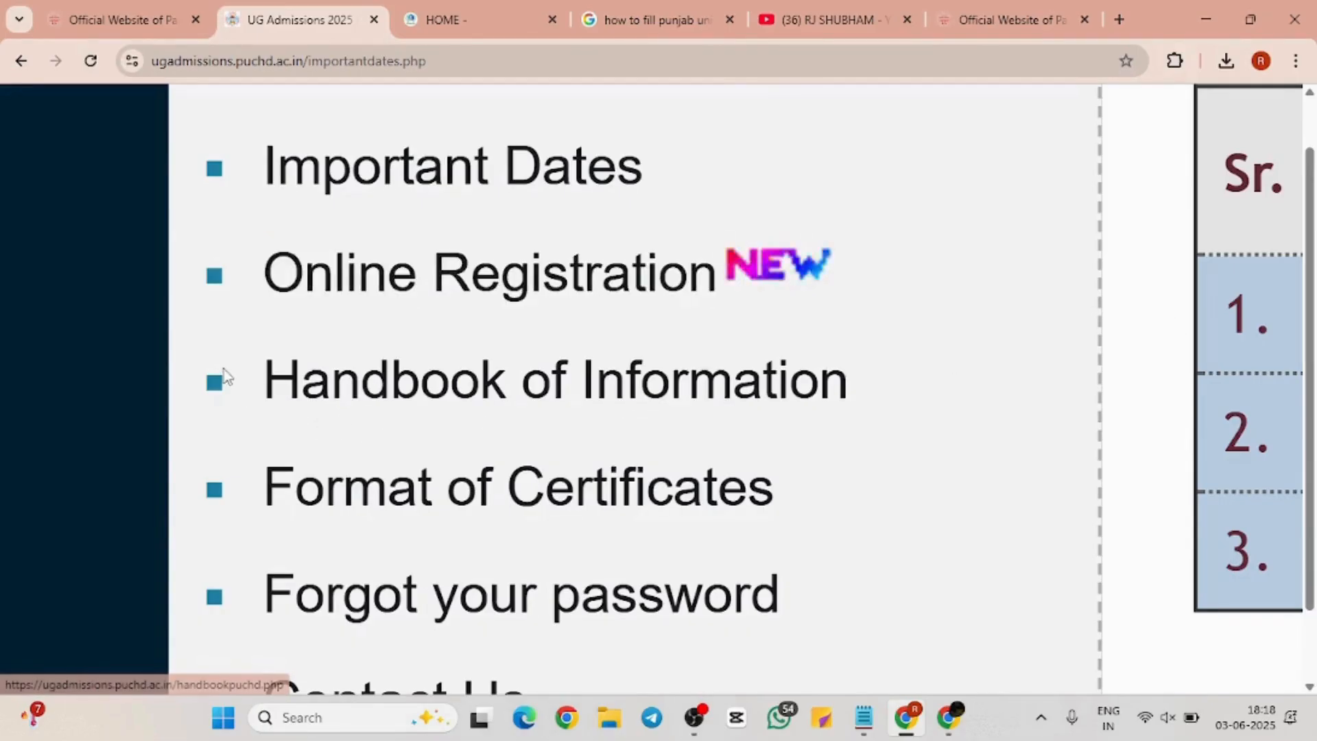
pyautogui.moveTo(224, 376); pyautogui.dragTo(890, 381)
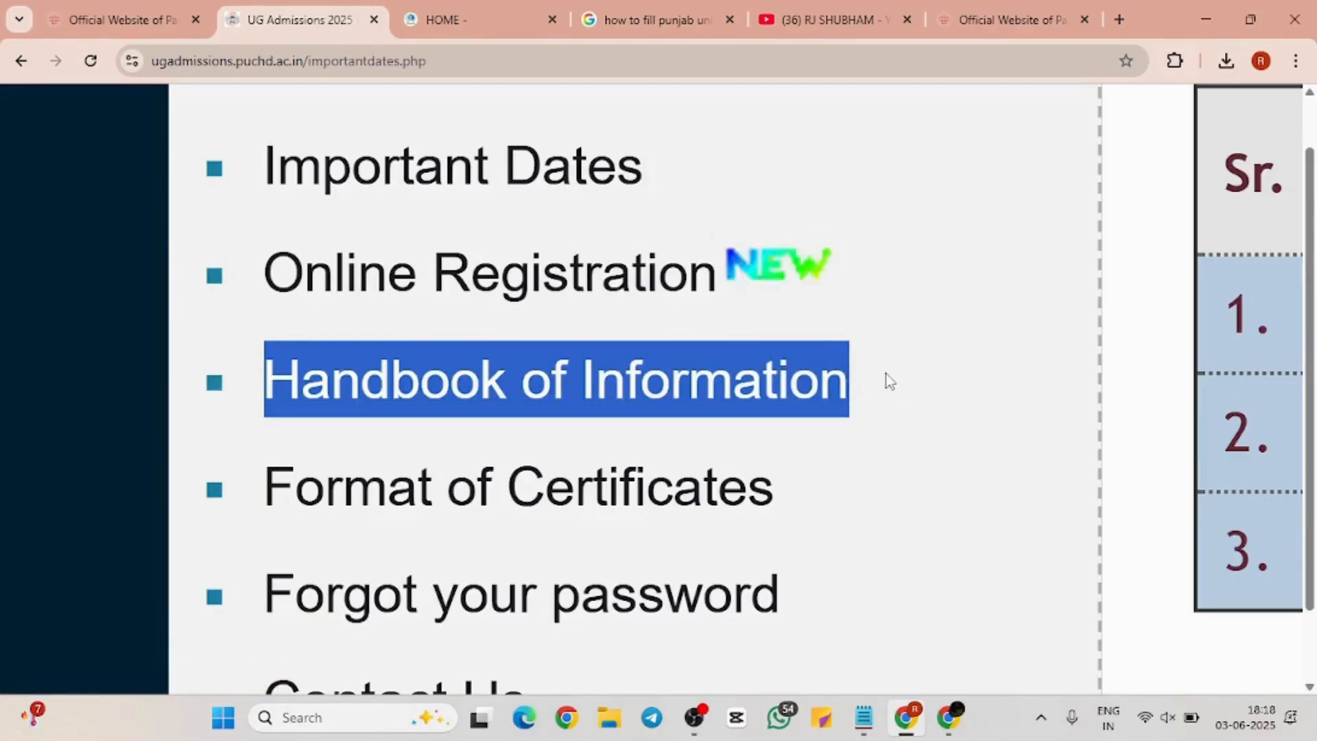
pyautogui.scroll(-3, 885, 381)
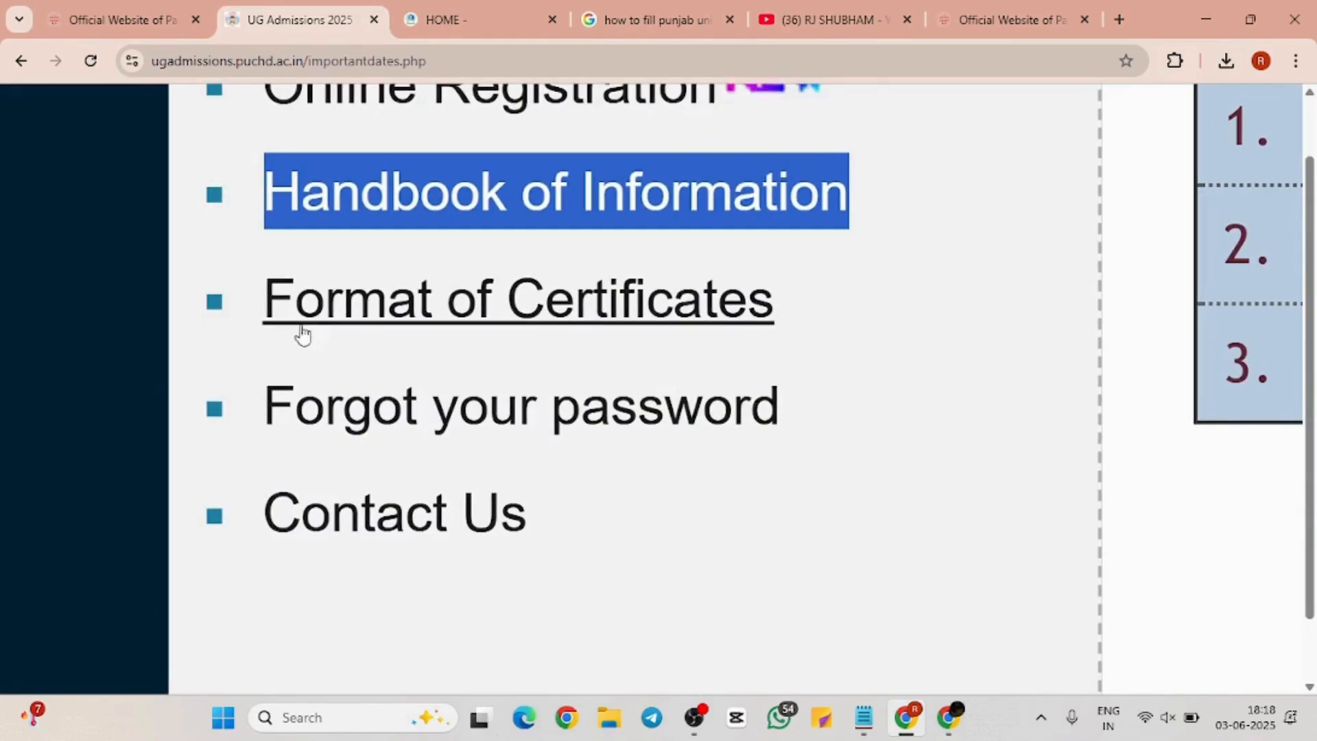
pyautogui.moveTo(263, 309); pyautogui.dragTo(628, 297)
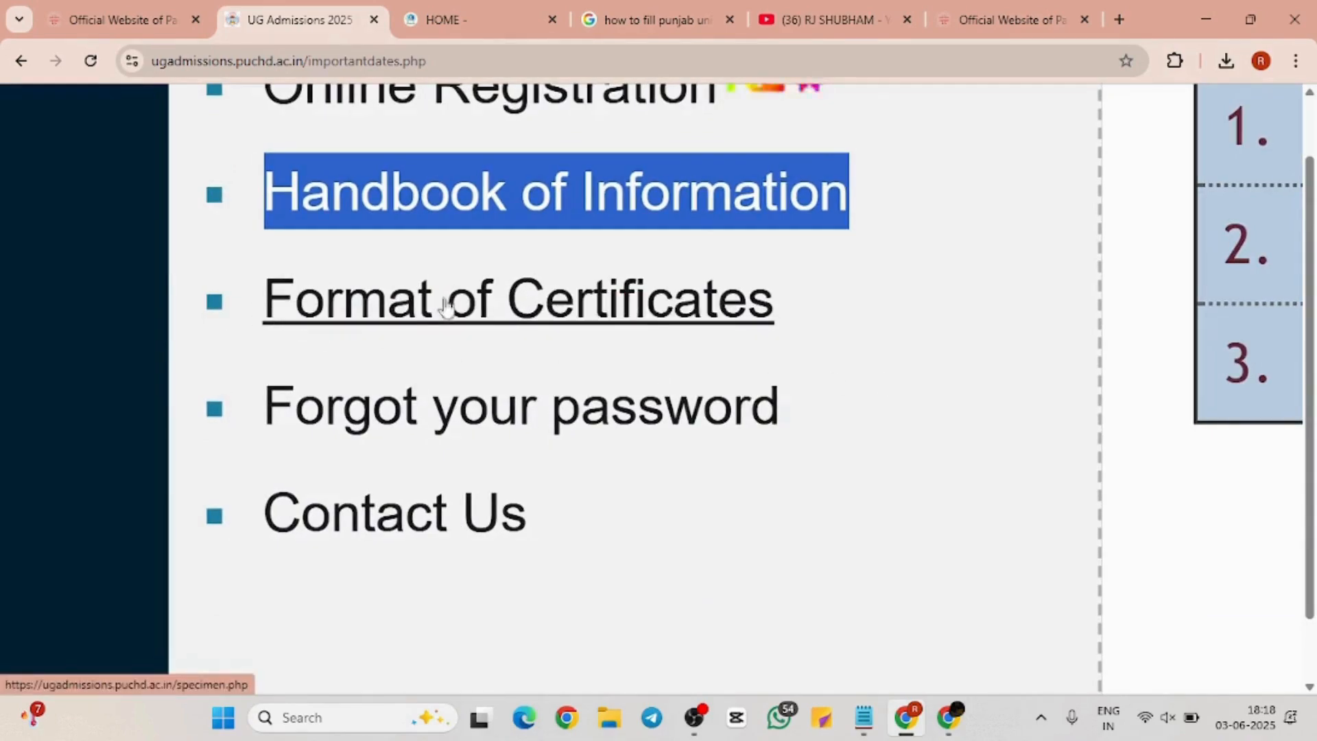
pyautogui.moveTo(252, 285); pyautogui.dragTo(832, 285)
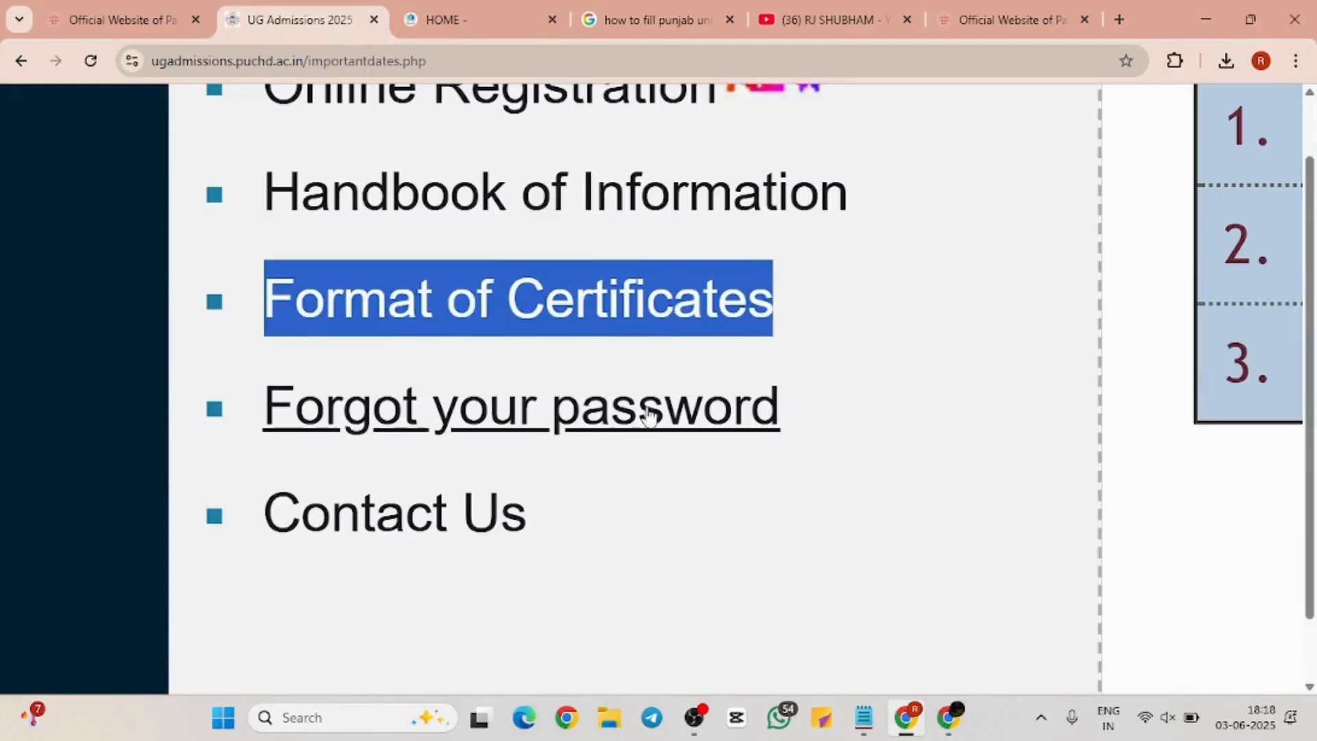
# Visit Contact Us and Important Dates, then return to the admissions home page
pyautogui.click(523, 517)
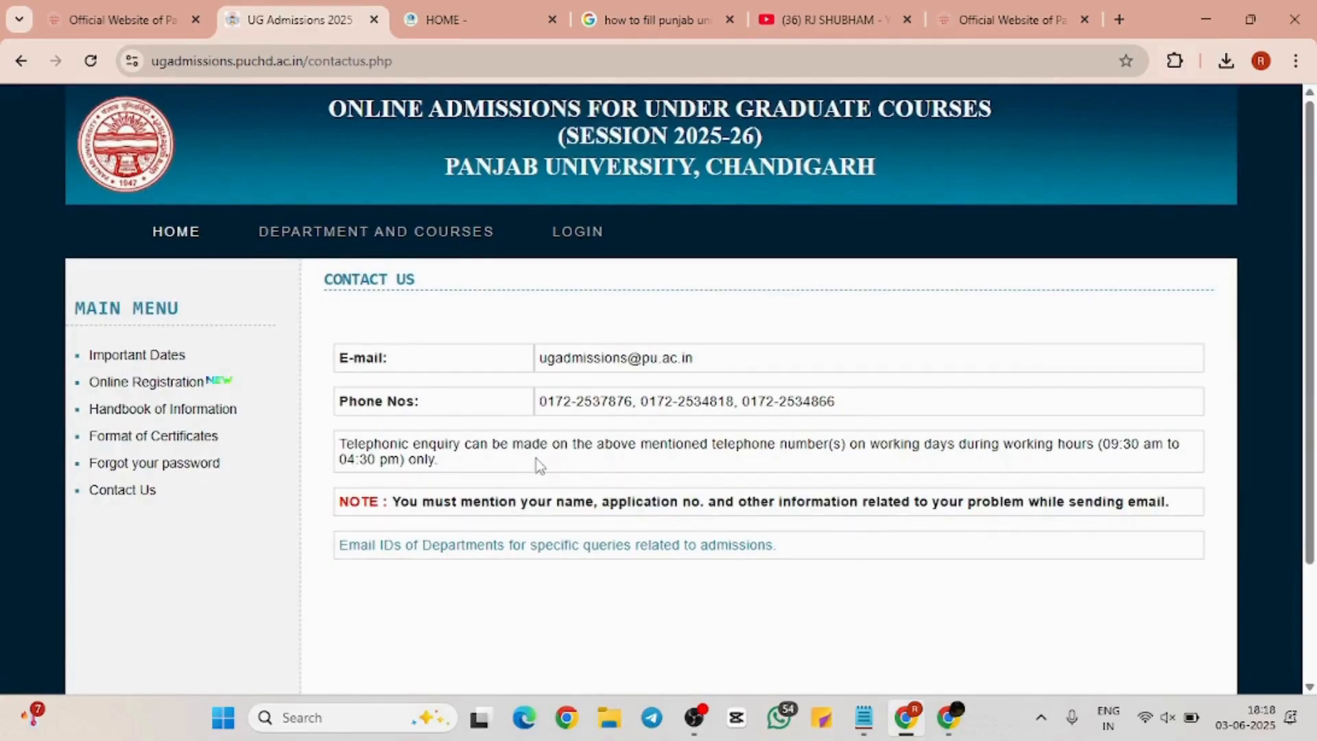
pyautogui.click(147, 357)
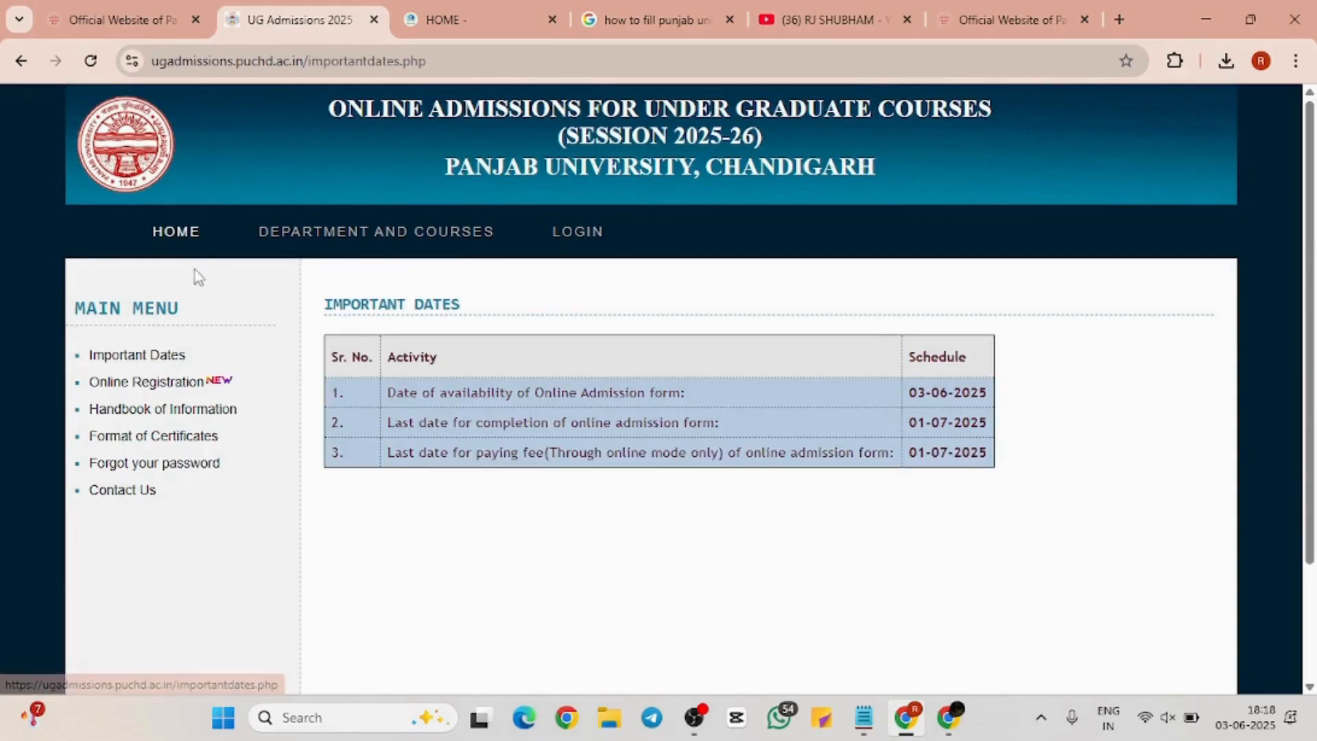
pyautogui.click(177, 237)
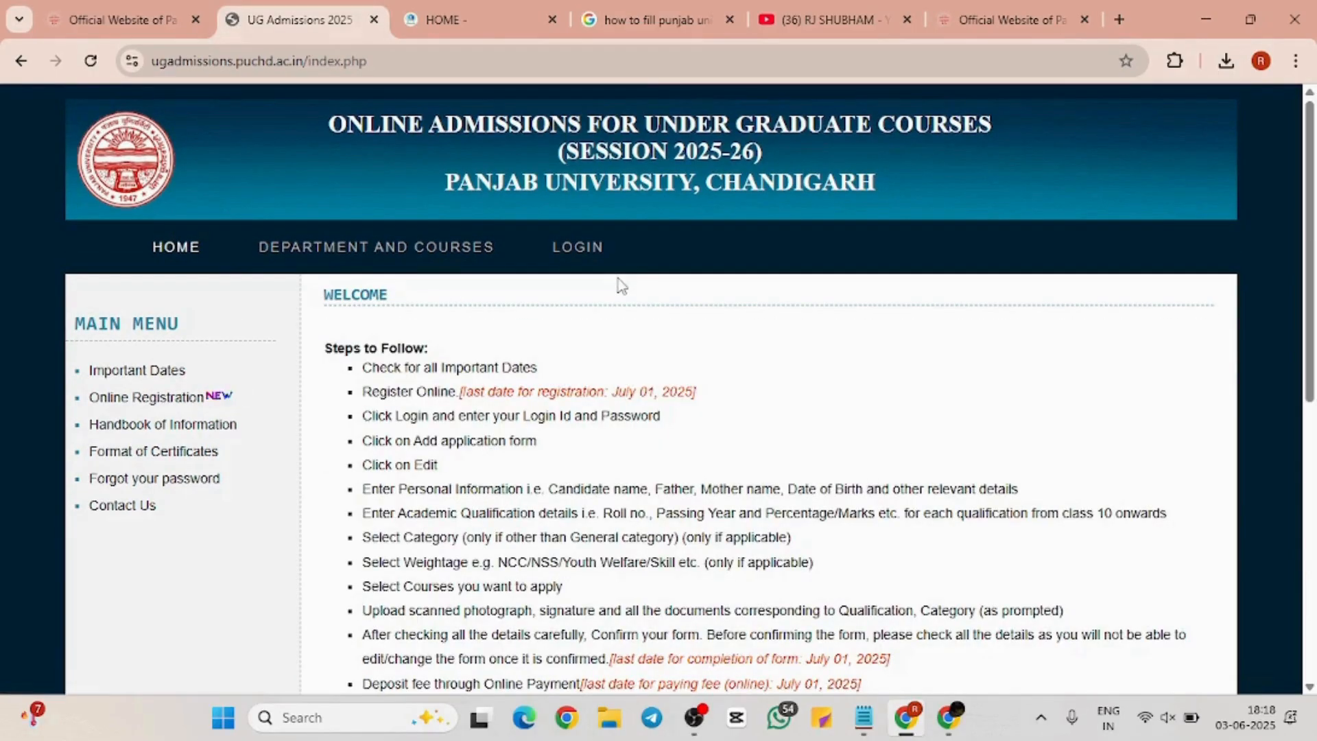
pyautogui.scroll(-2, 621, 284)
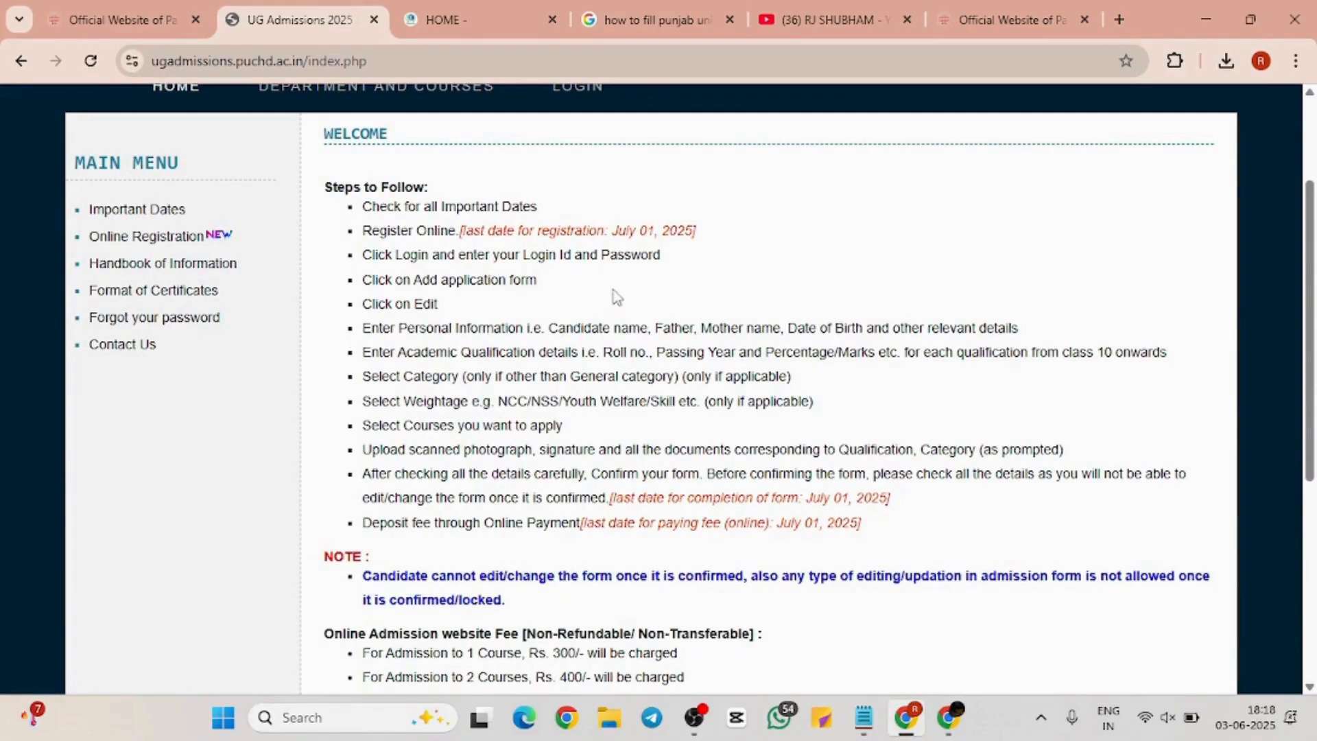
pyautogui.scroll(3, 613, 341)
pyautogui.scroll(-3, 613, 341)
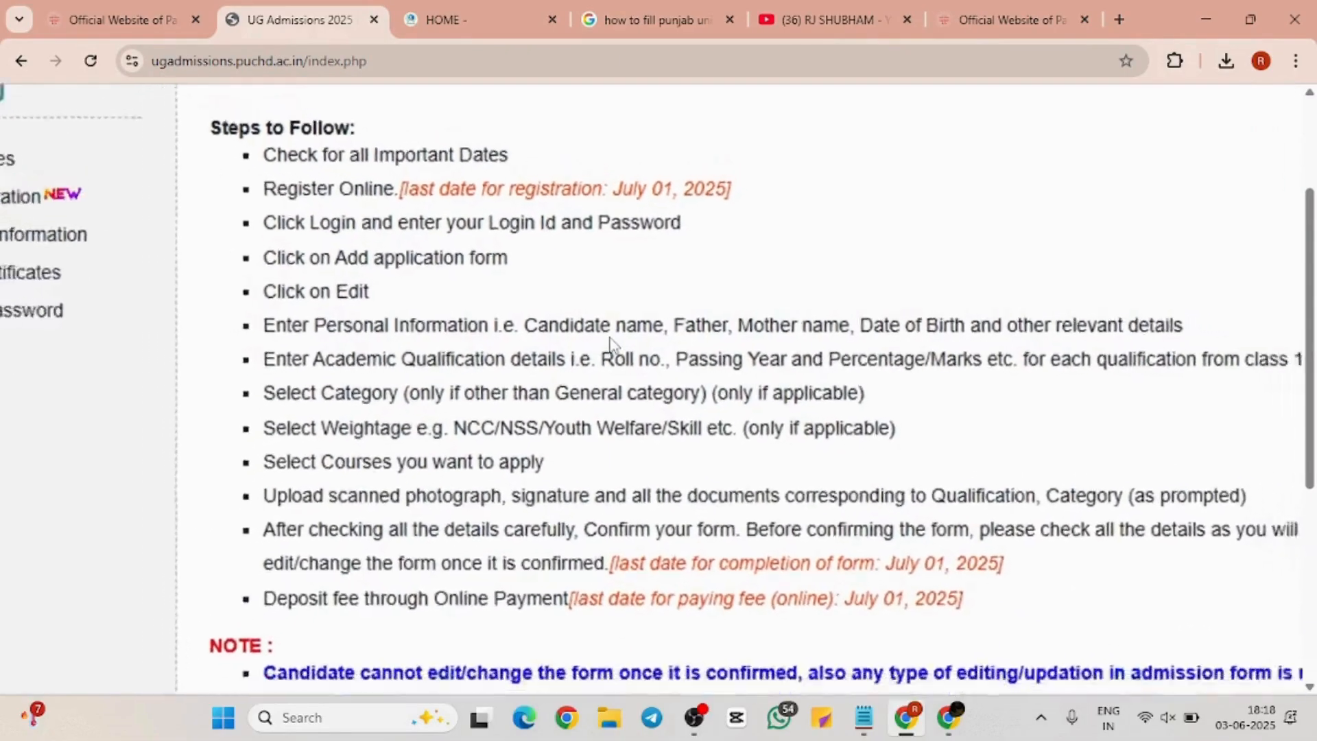
pyautogui.scroll(3, 612, 341)
pyautogui.scroll(-2, 613, 341)
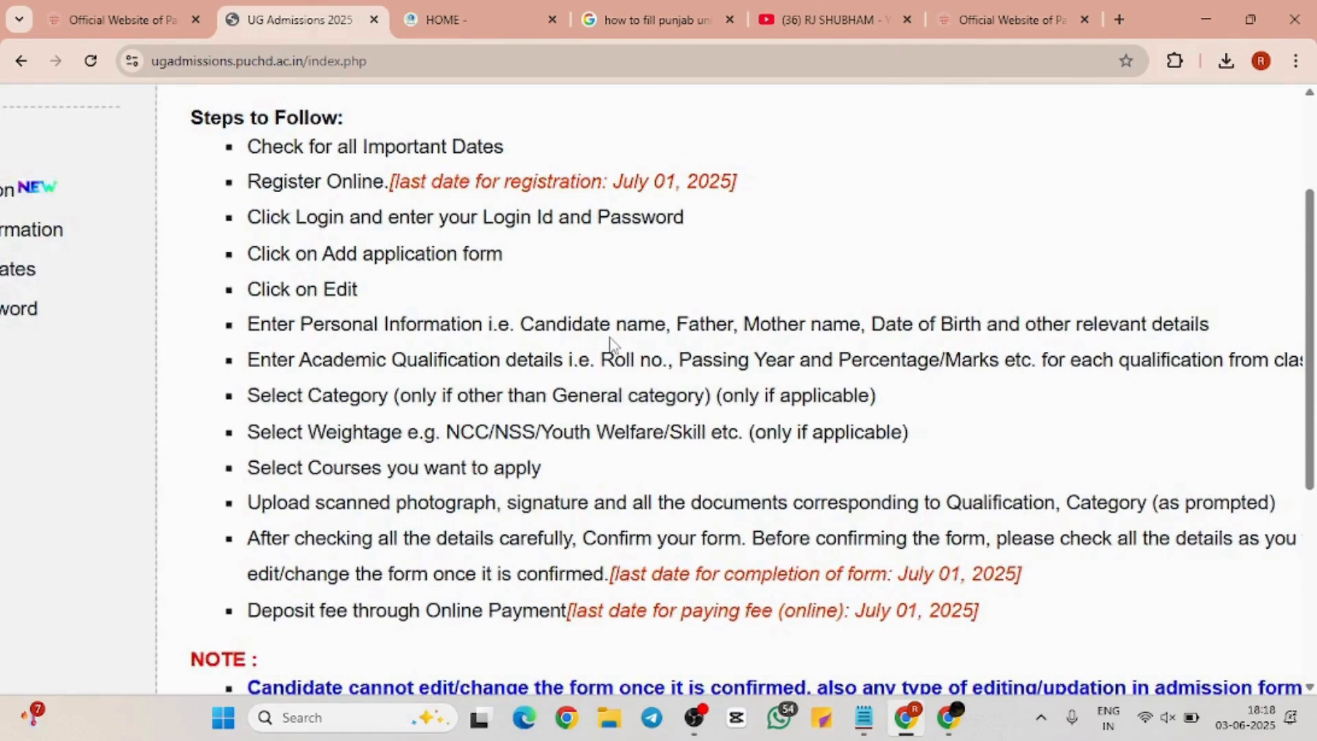
pyautogui.scroll(-2, 612, 341)
pyautogui.scroll(-1, 613, 341)
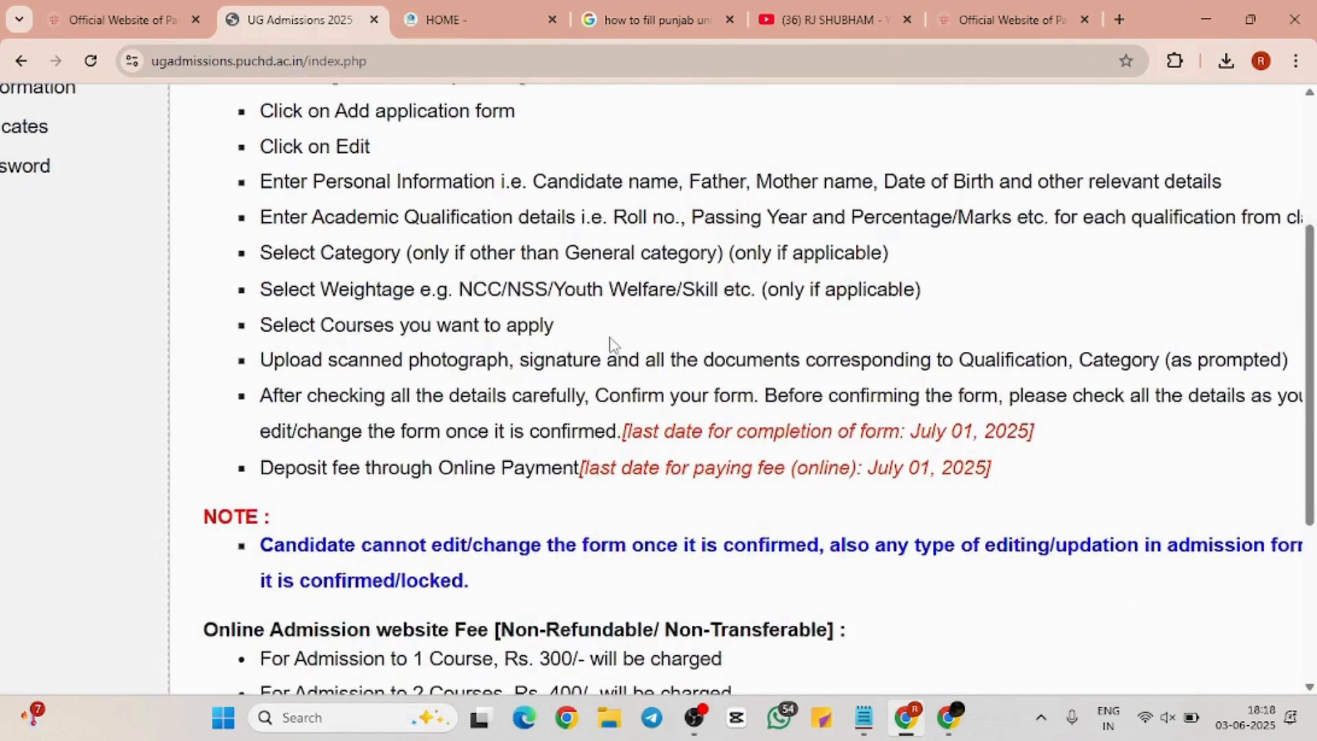
pyautogui.scroll(-1, 612, 341)
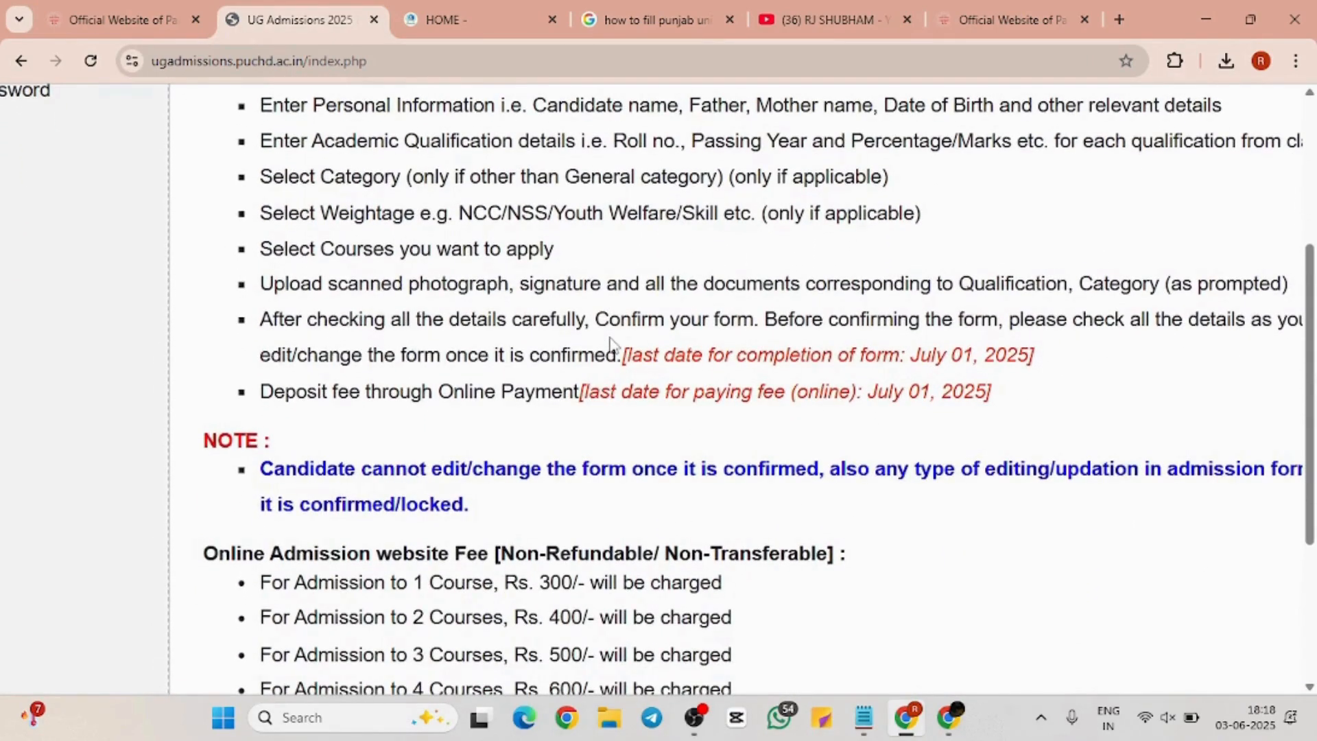
pyautogui.scroll(-1, 613, 345)
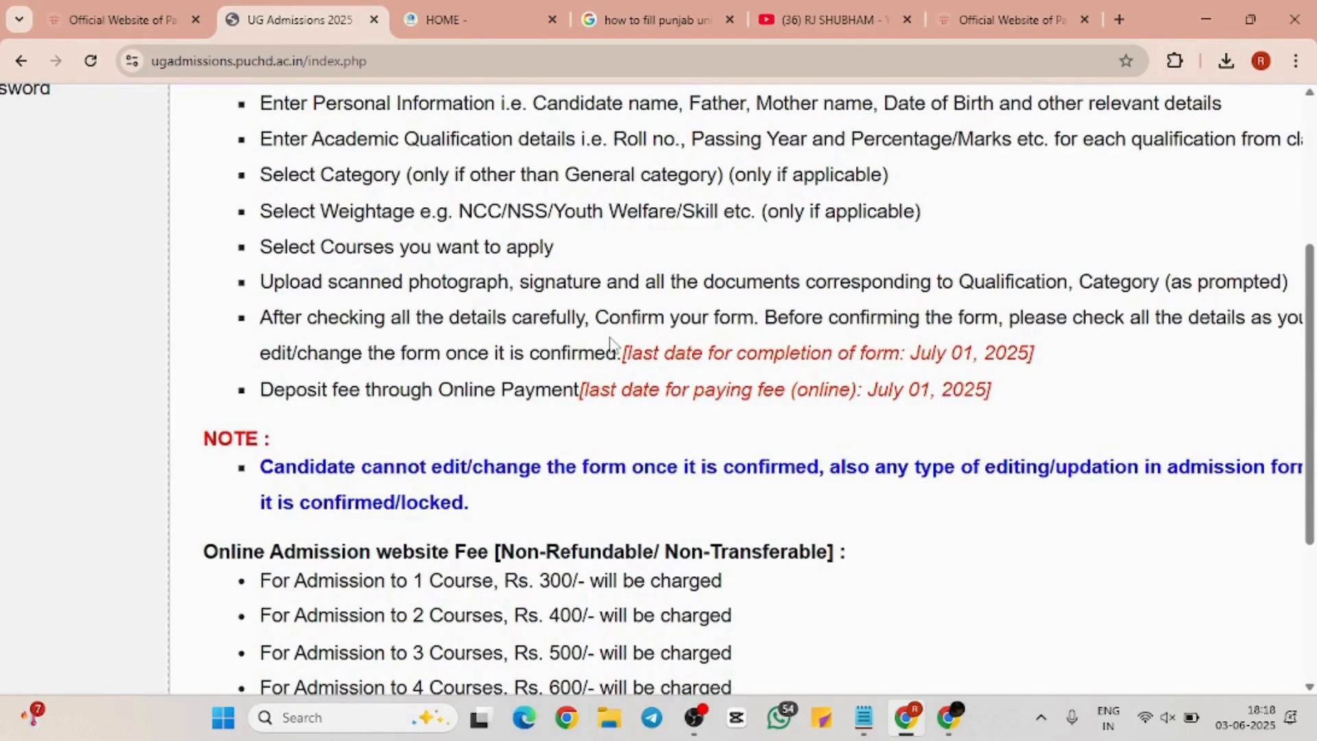
pyautogui.hscroll(2, 319, 279)
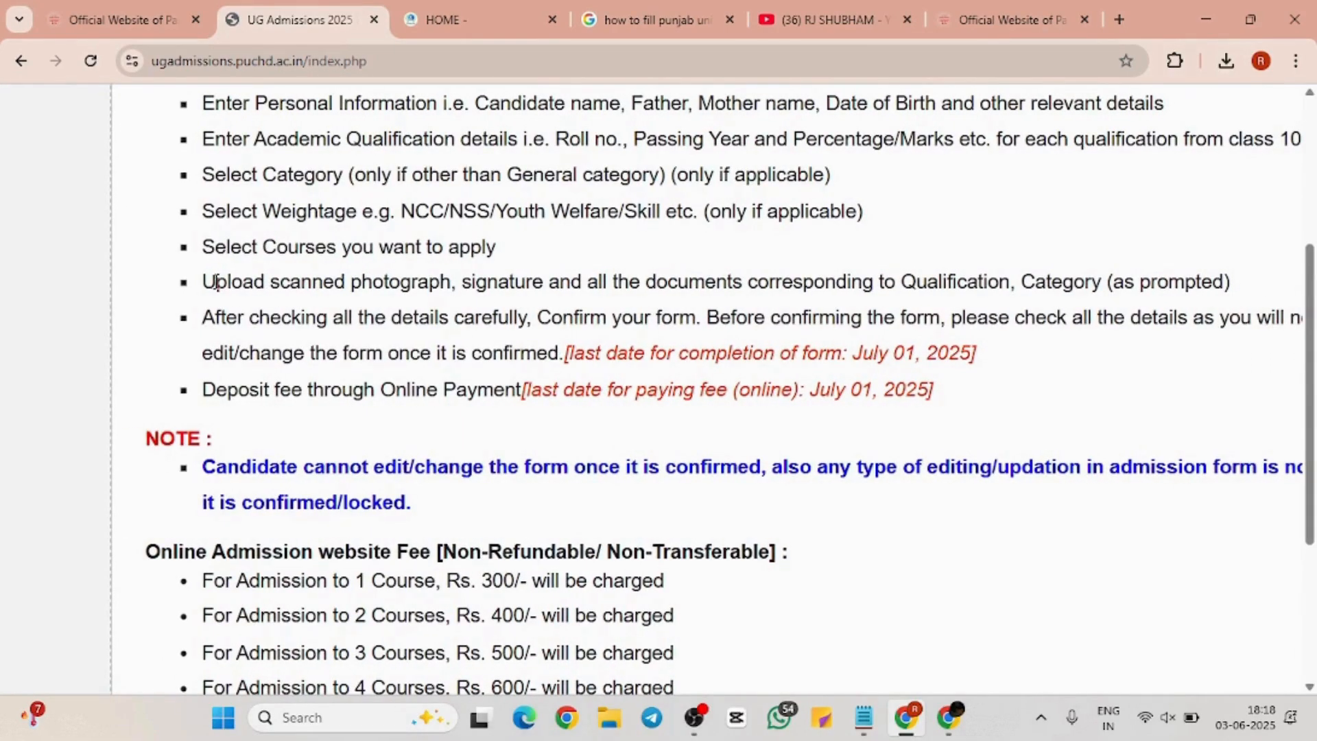
pyautogui.moveTo(203, 282); pyautogui.dragTo(1213, 281)
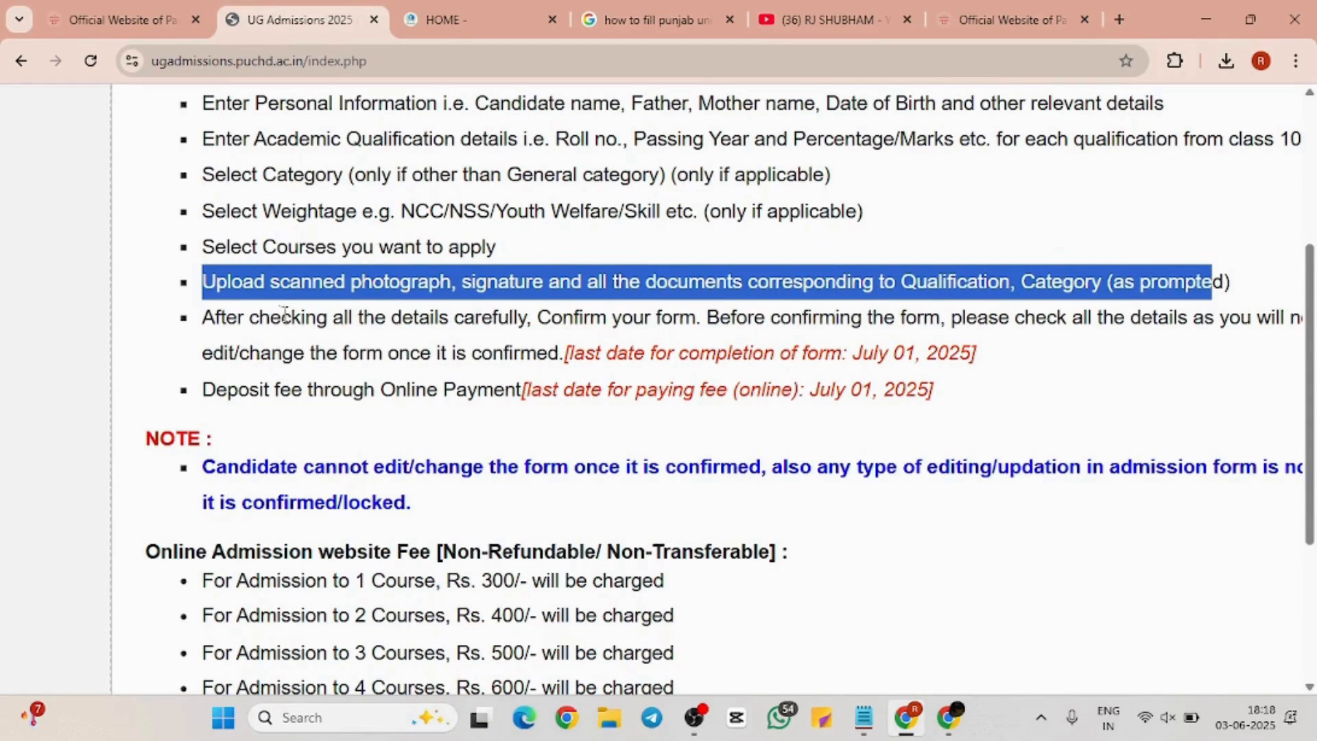
pyautogui.moveTo(201, 317); pyautogui.dragTo(1076, 358)
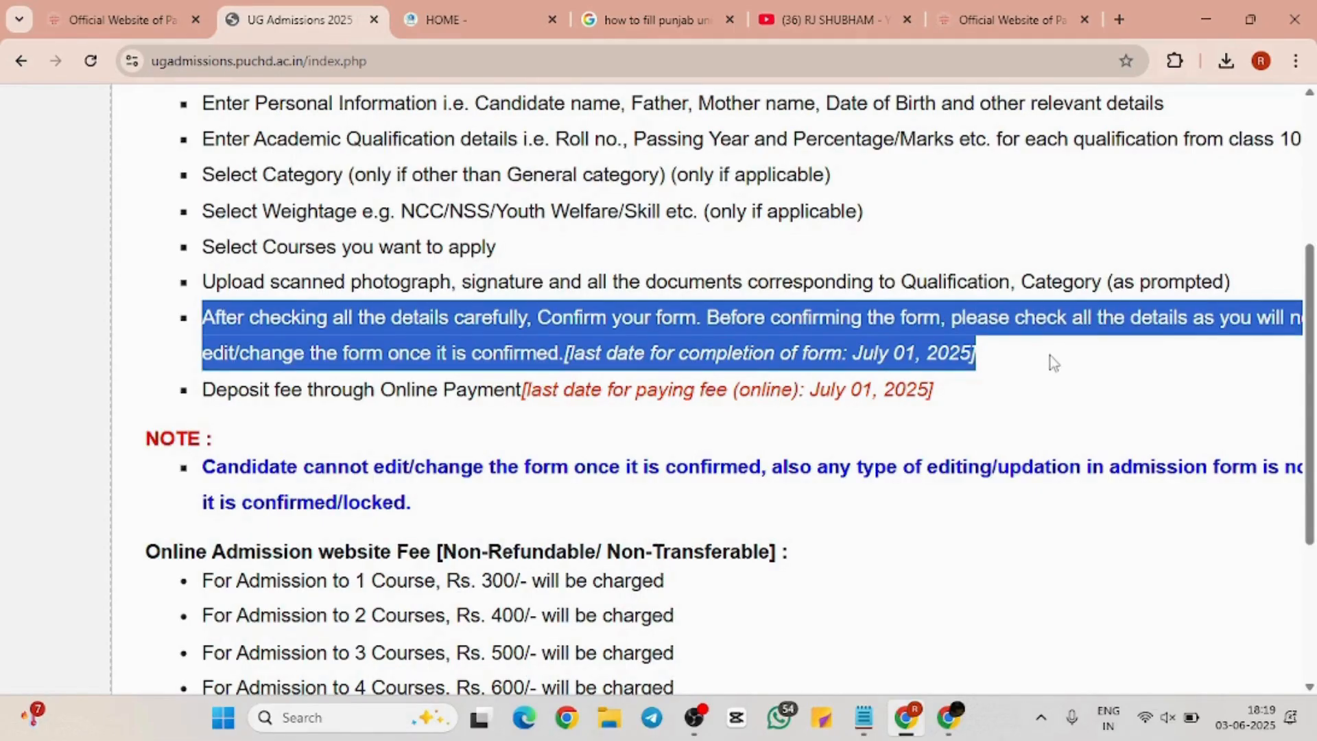
pyautogui.hscroll(3, 1054, 360)
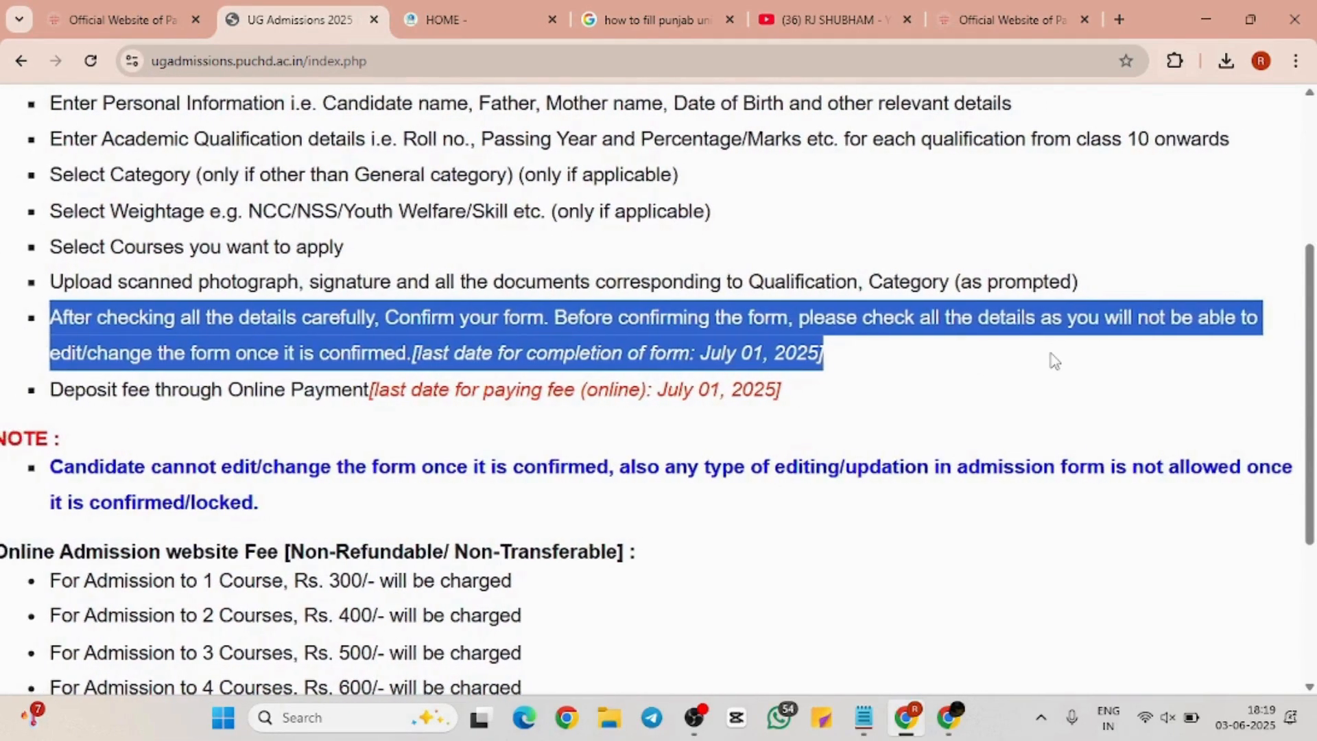
pyautogui.hscroll(-1, 1050, 353)
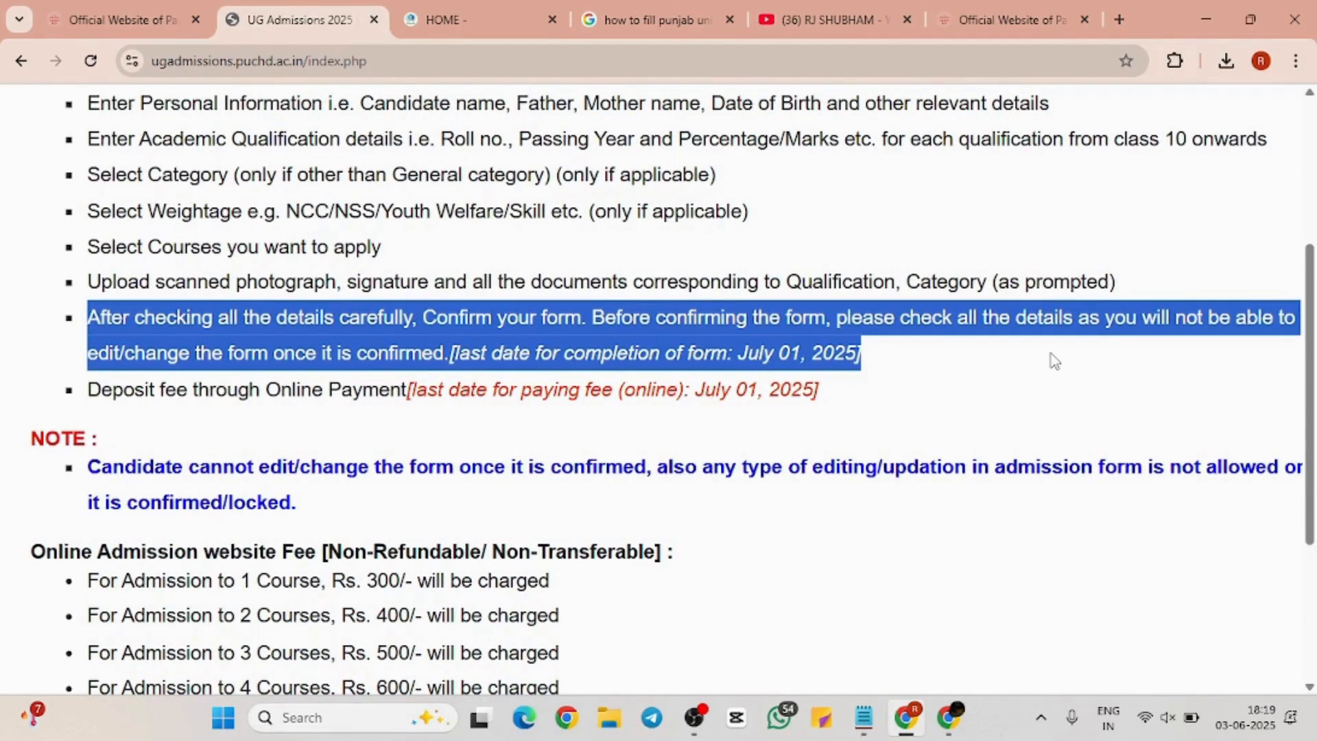
pyautogui.hscroll(1, 1051, 353)
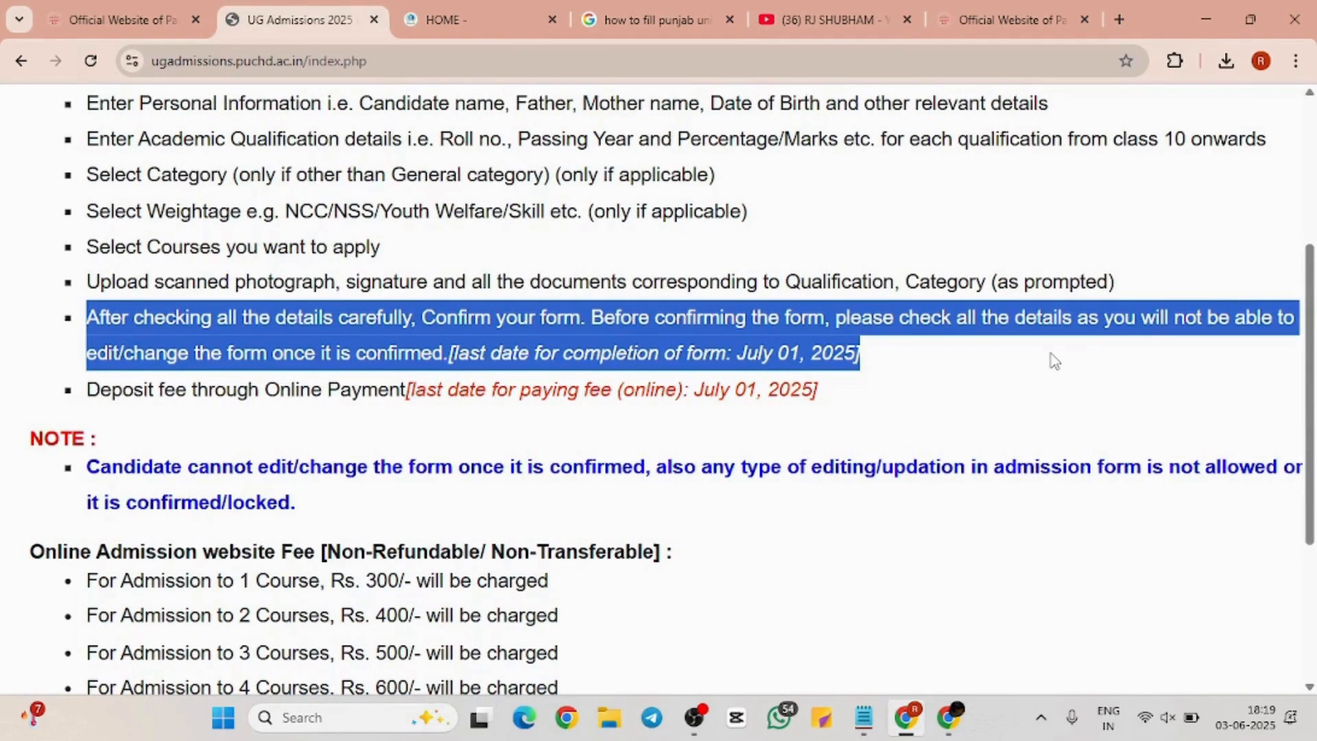
pyautogui.scroll(-5, 1051, 352)
pyautogui.hscroll(-4, 1051, 353)
pyautogui.scroll(1, 1051, 353)
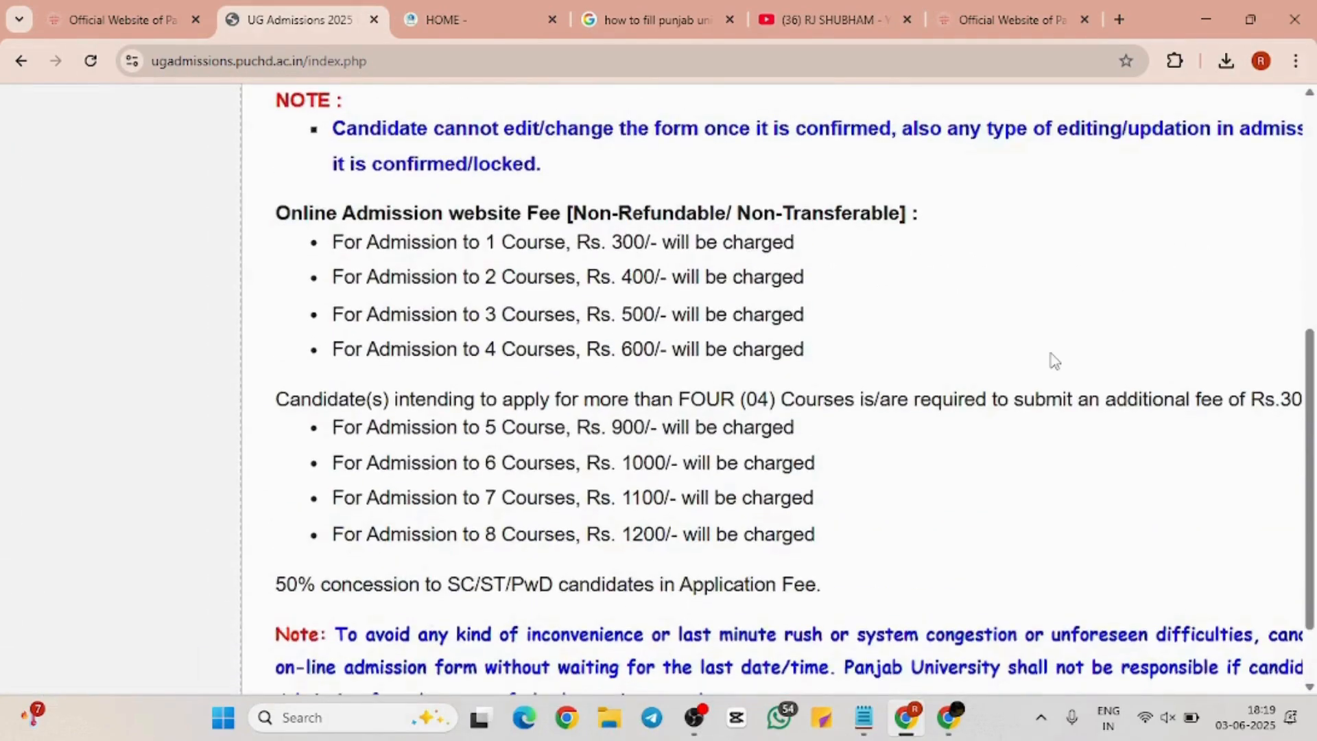
# Highlight the fees for up to four, five and eight courses and the 50% concession line
pyautogui.scroll(-1, 1055, 360)
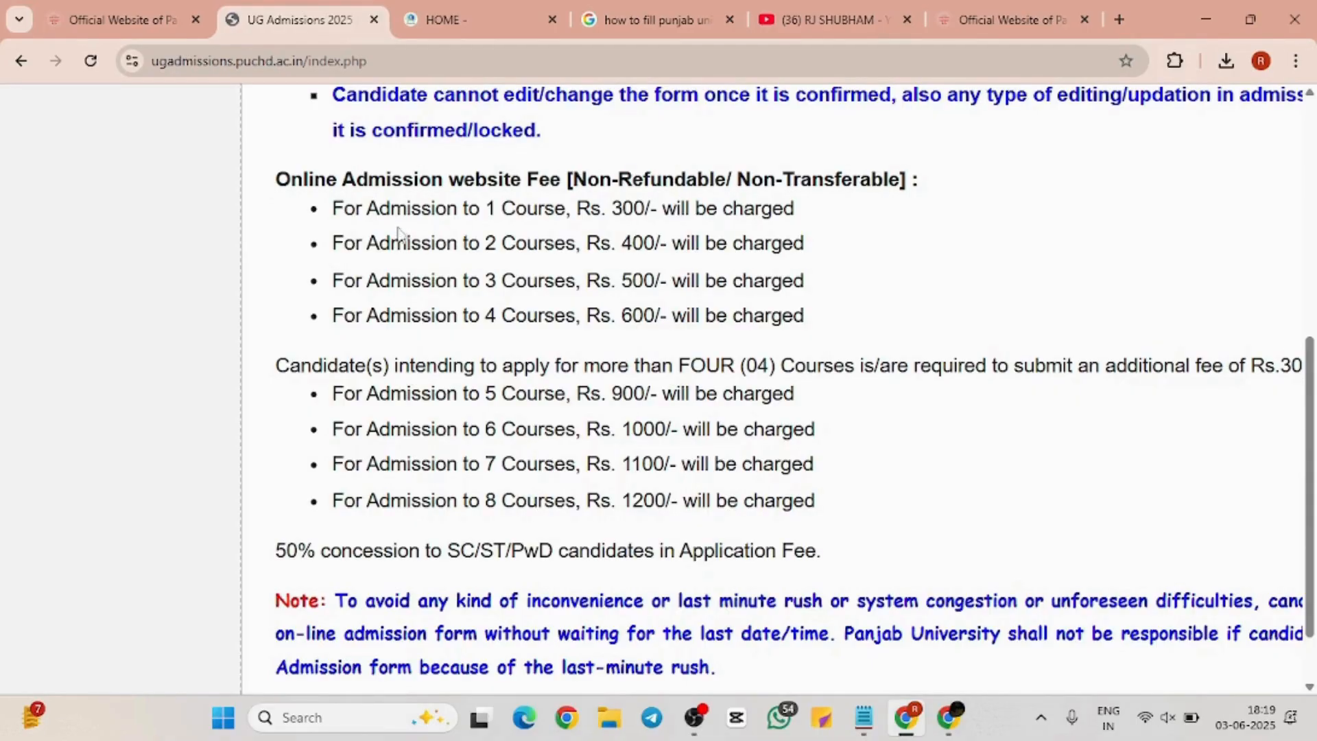
pyautogui.moveTo(333, 209); pyautogui.dragTo(695, 314)
pyautogui.click(732, 355)
pyautogui.scroll(-2, 732, 356)
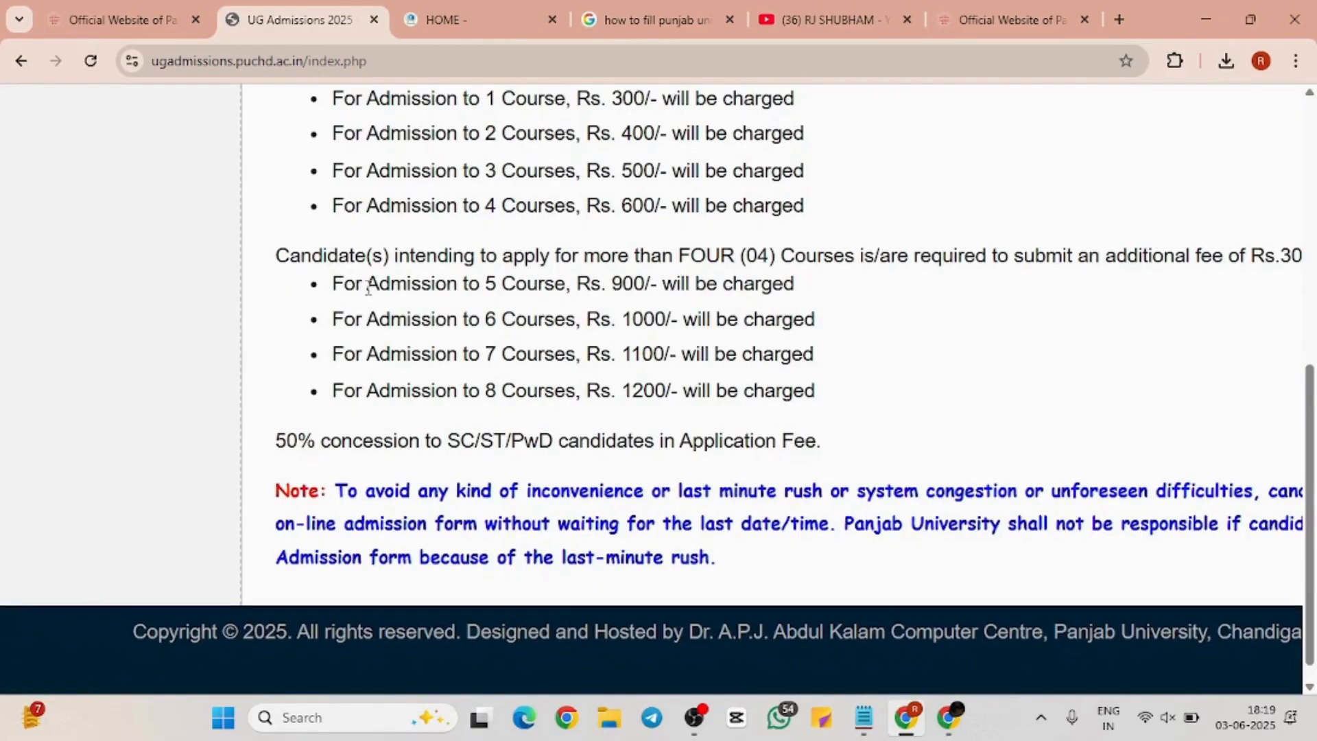
pyautogui.moveTo(334, 283); pyautogui.dragTo(840, 300)
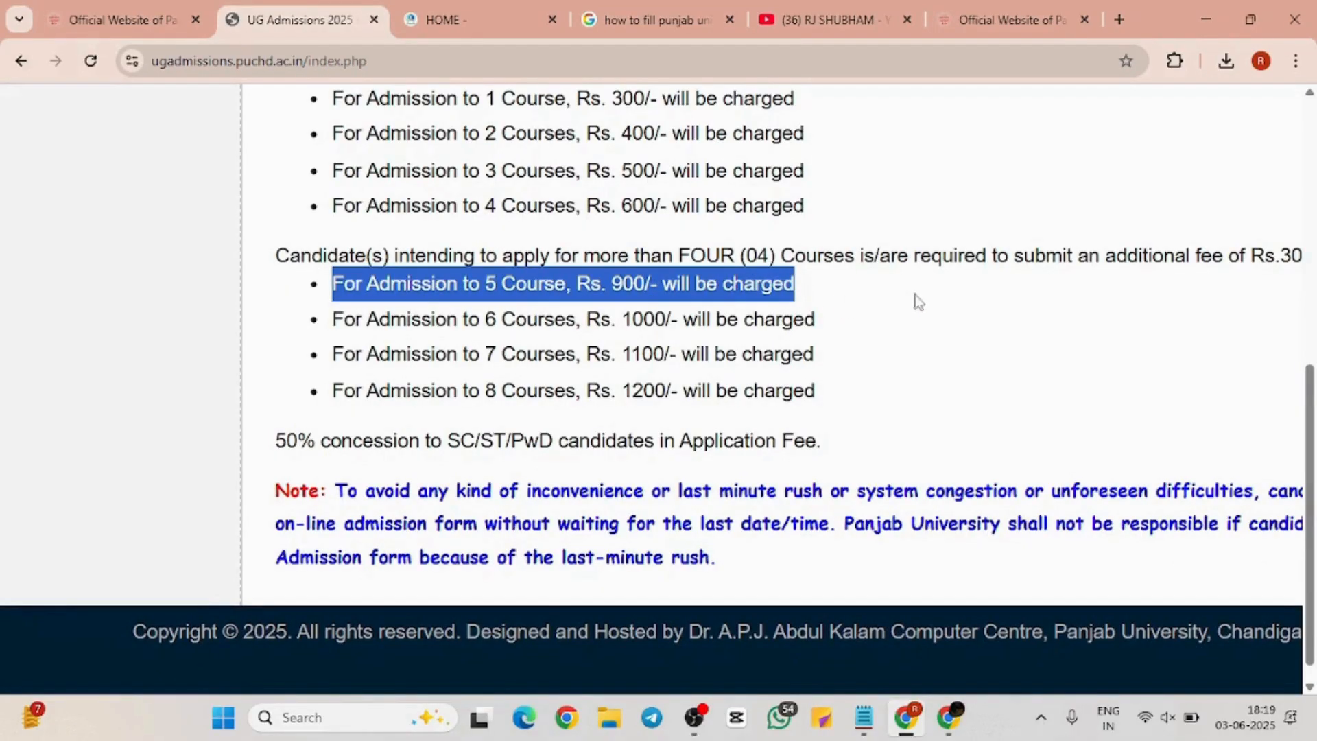
pyautogui.moveTo(887, 295); pyautogui.dragTo(870, 376)
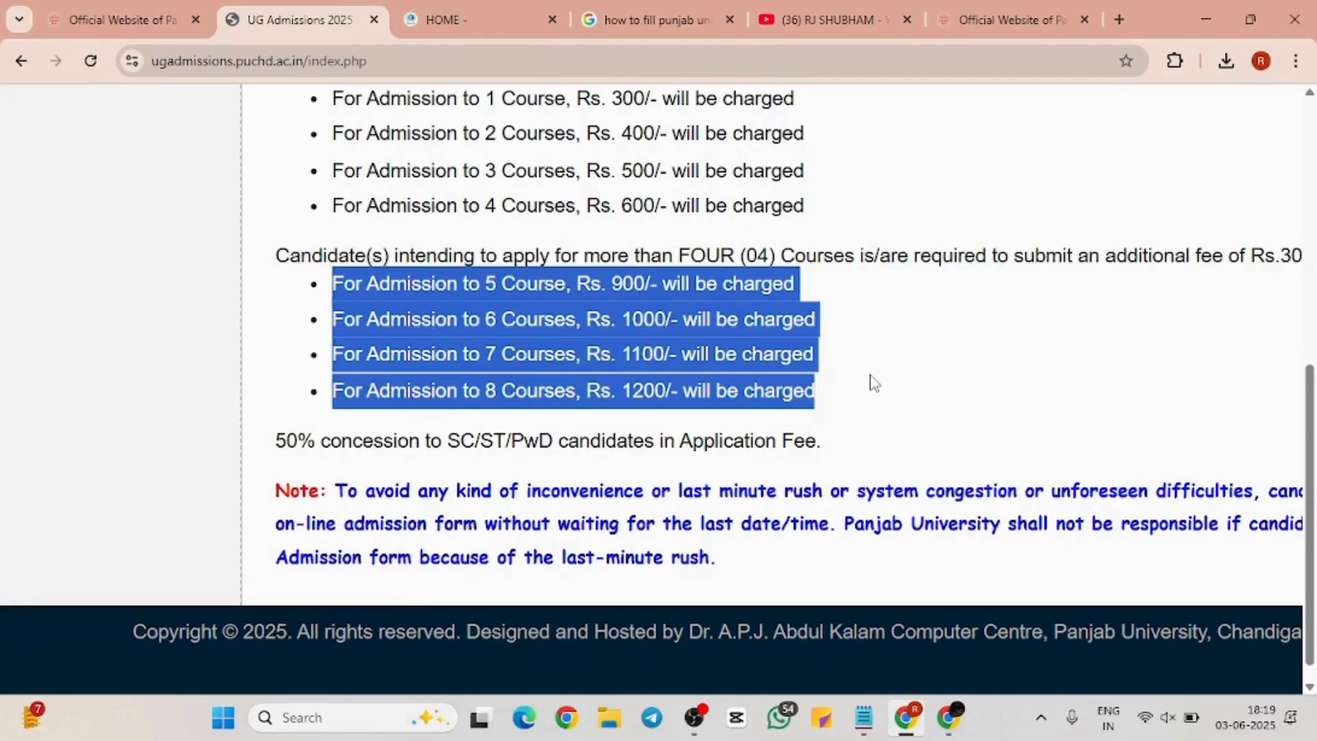
pyautogui.click(873, 383)
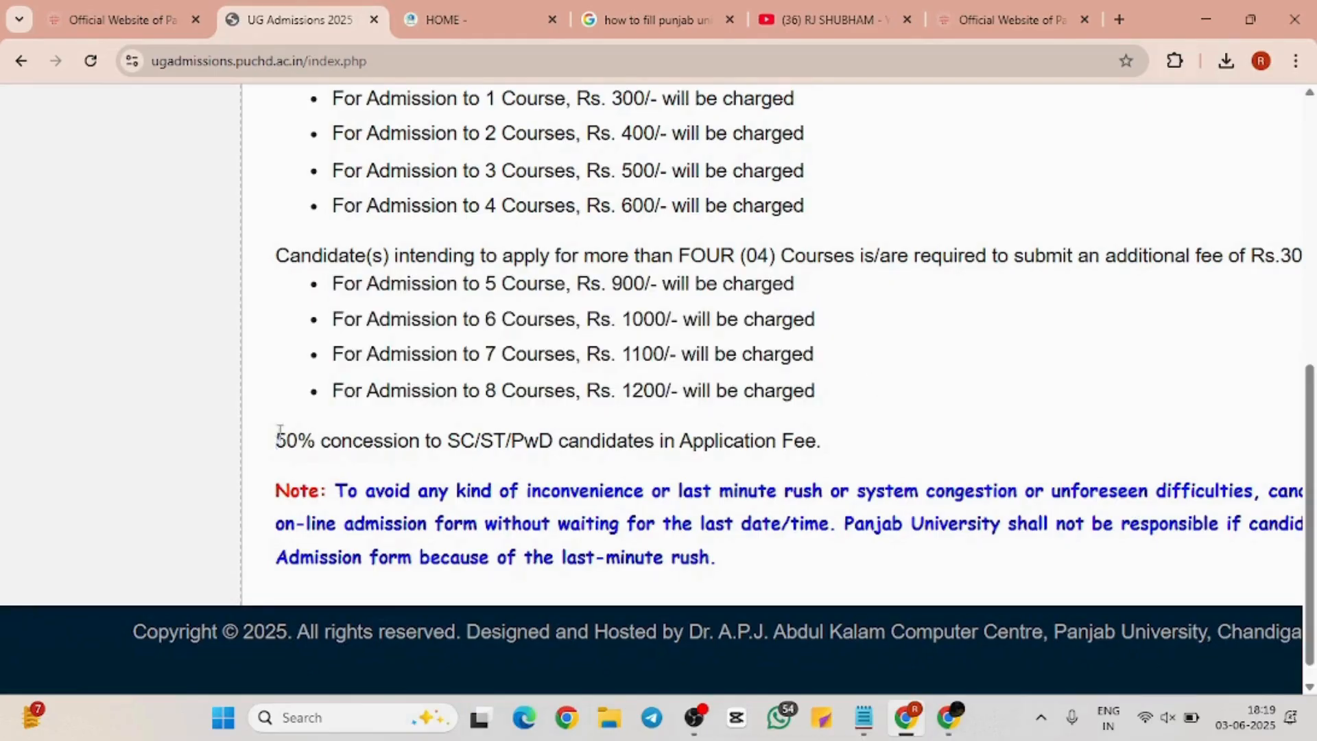
pyautogui.moveTo(275, 439); pyautogui.dragTo(861, 420)
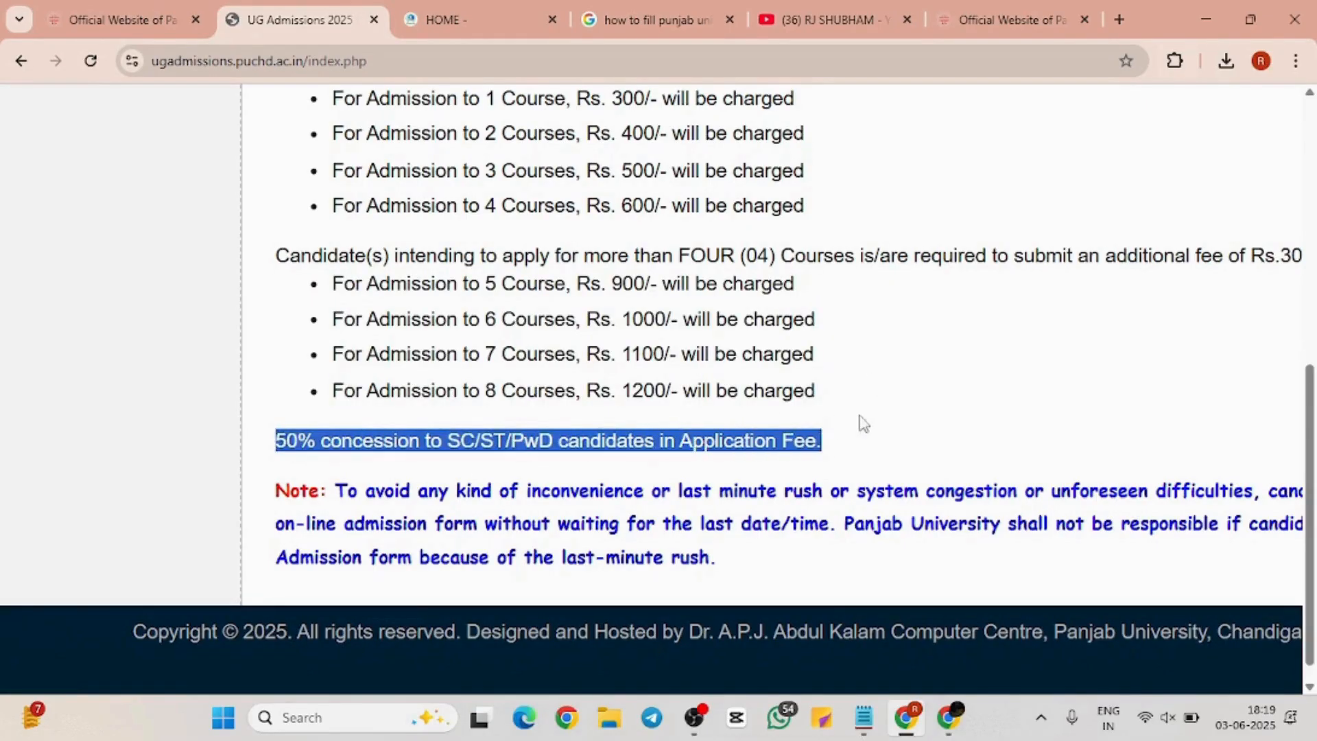
pyautogui.click(954, 428)
# Scroll back to the top and go to Online Registration from the Main Menu
pyautogui.hscroll(-4, 954, 429)
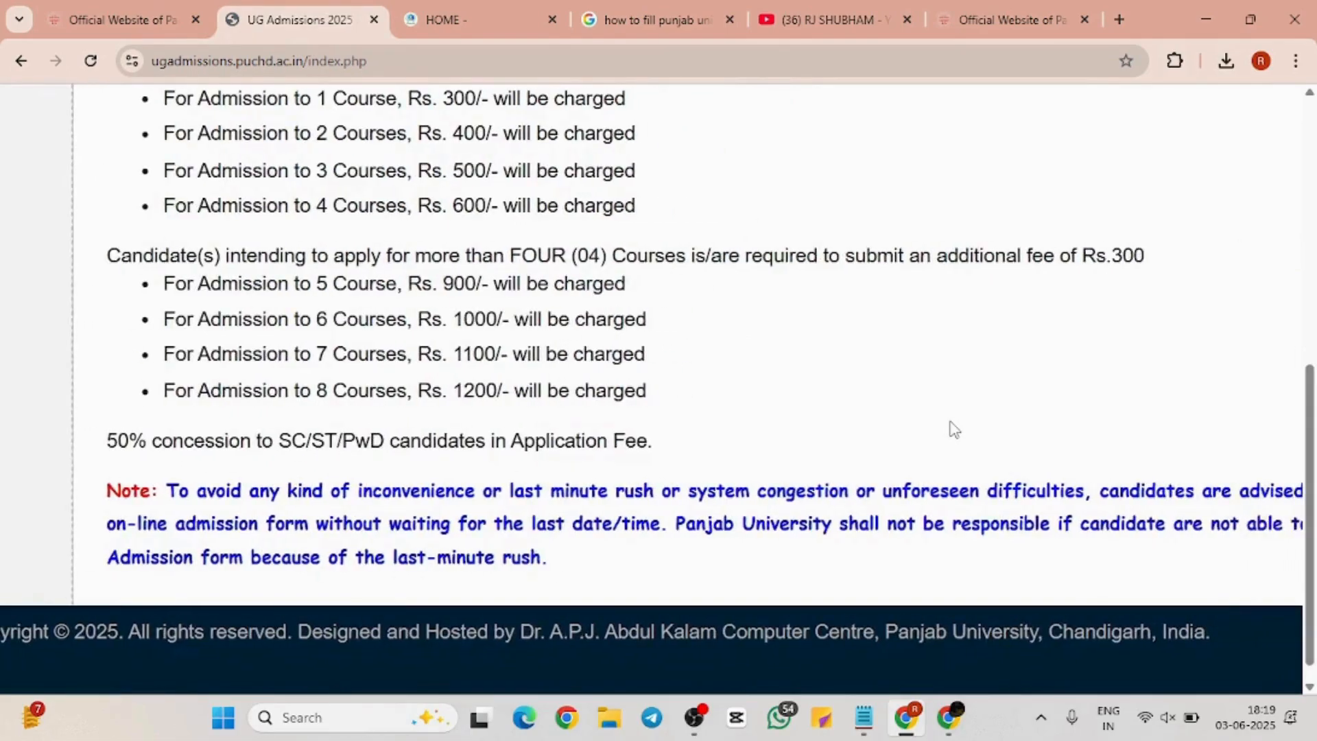
pyautogui.scroll(-3, 953, 428)
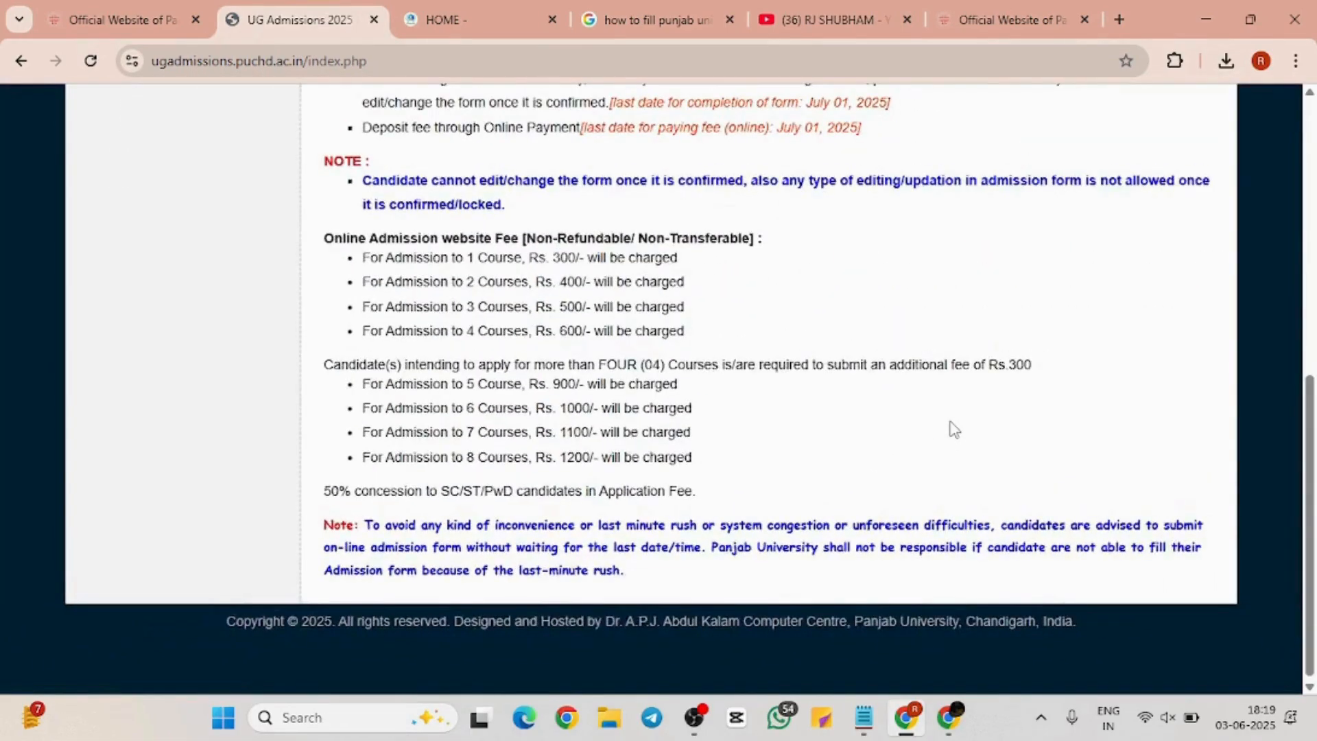
pyautogui.scroll(7, 954, 429)
pyautogui.scroll(-8, 953, 428)
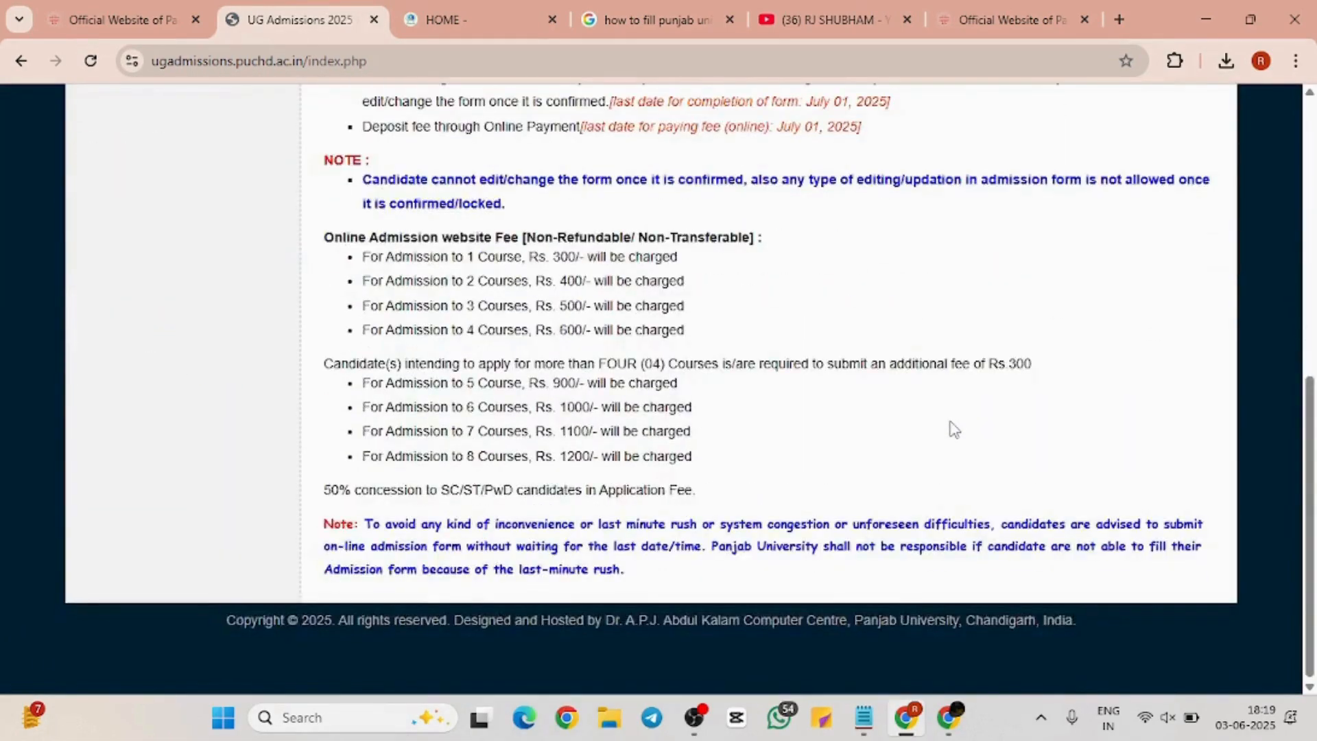
pyautogui.scroll(5, 953, 429)
pyautogui.scroll(3, 954, 429)
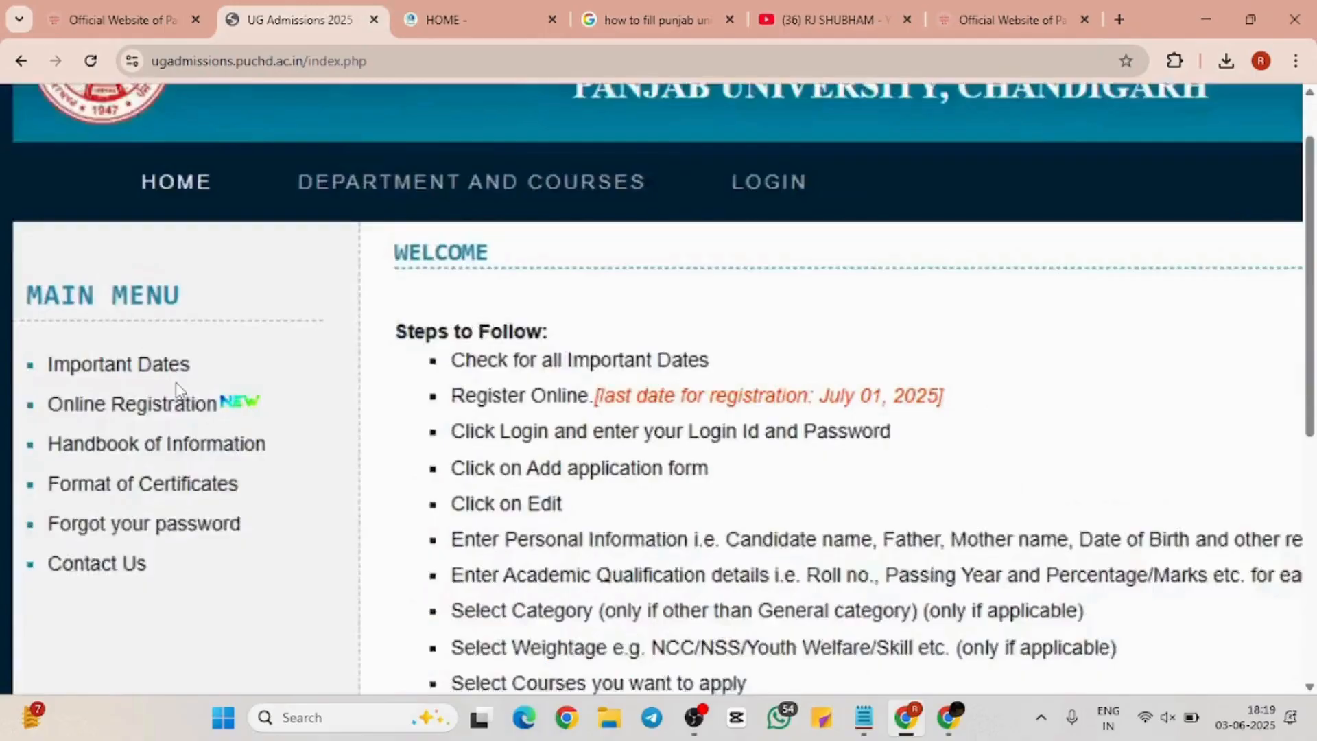
pyautogui.scroll(6, 180, 390)
pyautogui.scroll(-4, 180, 390)
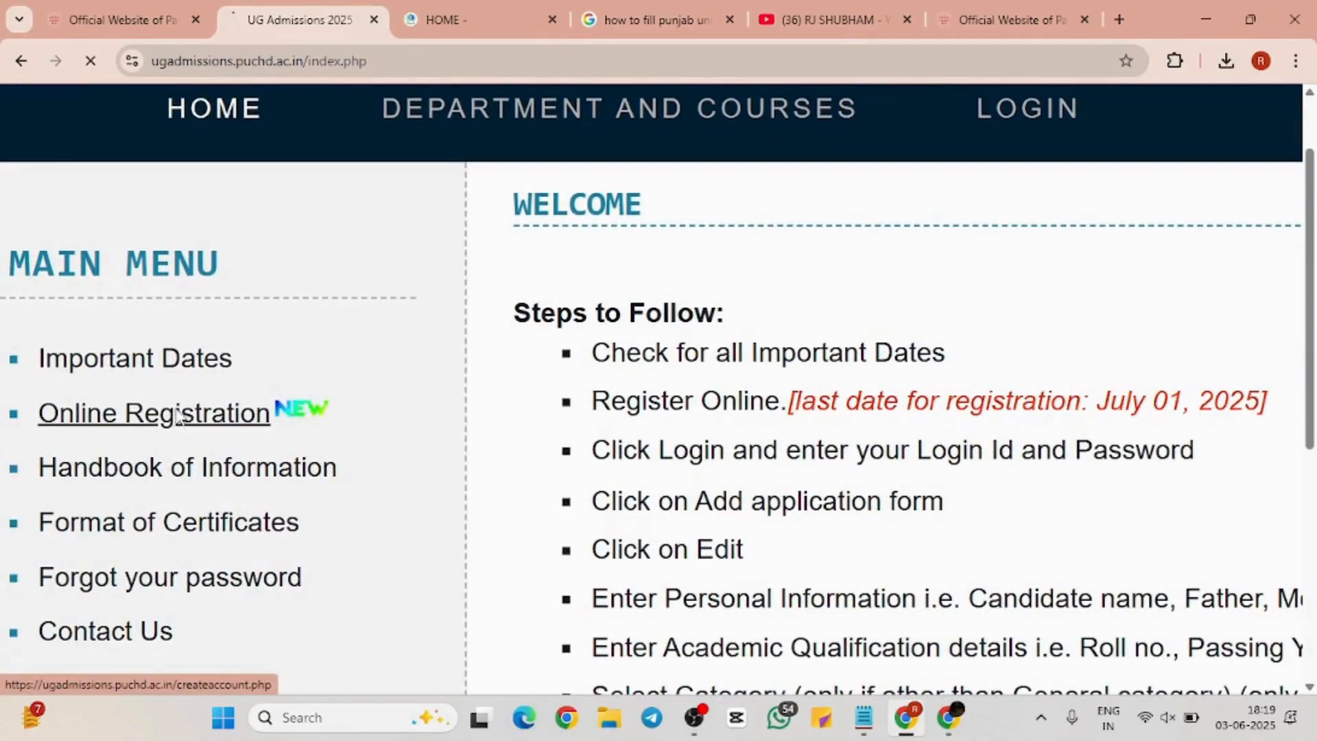
pyautogui.click(177, 412)
# Enter the candidate's name in the registration form's Name field
pyautogui.scroll(-5, 655, 350)
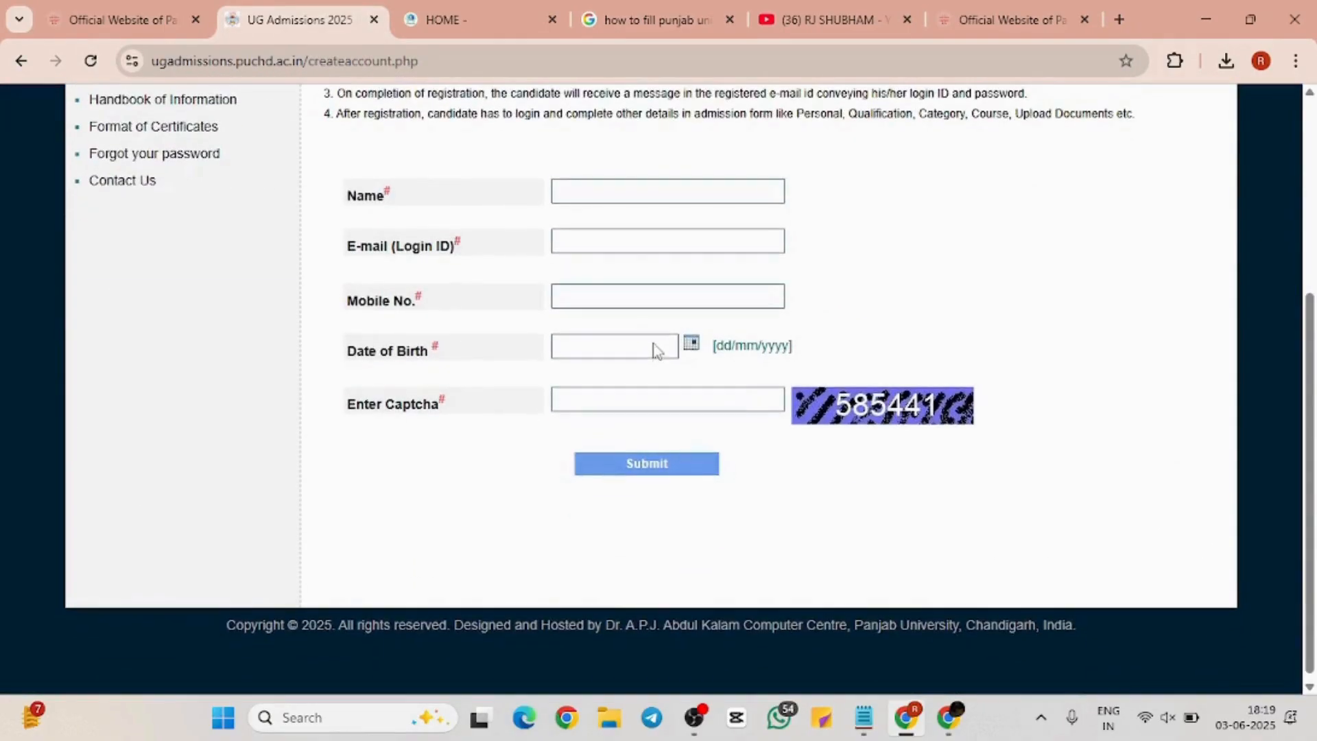
pyautogui.scroll(3, 655, 350)
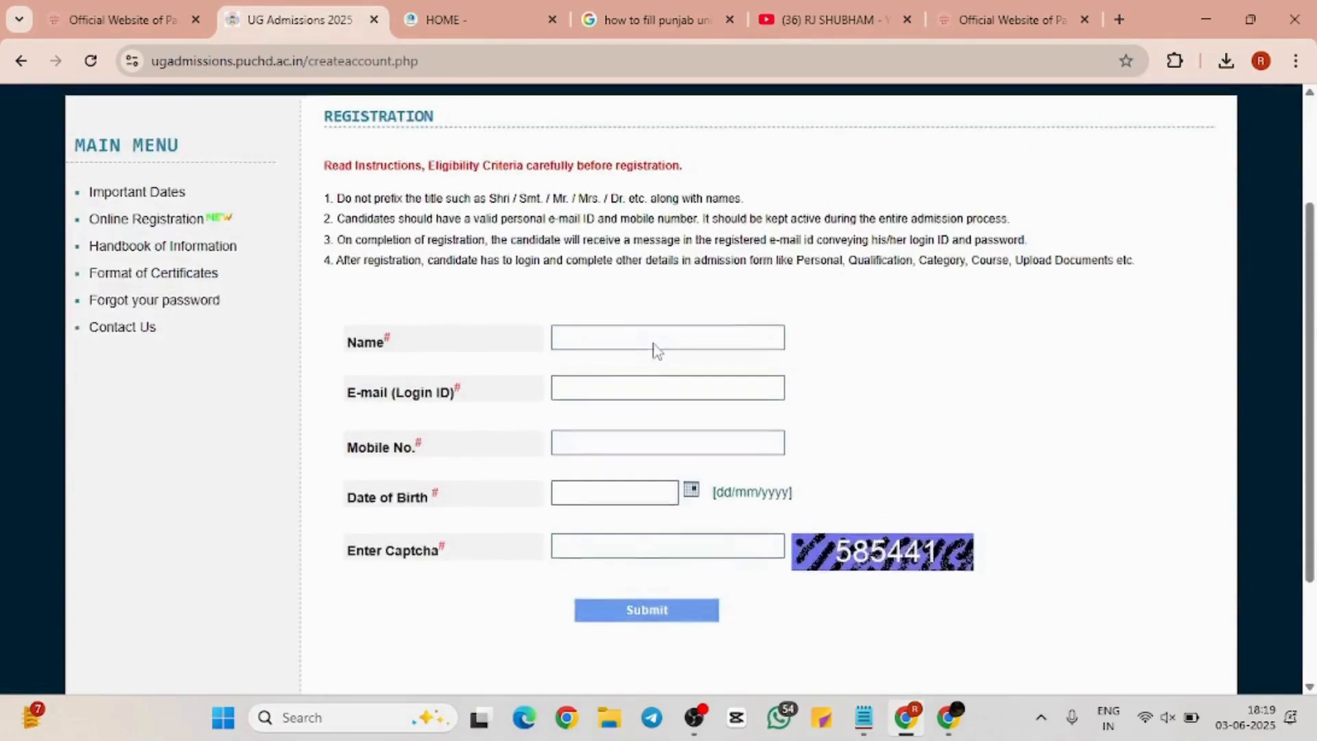
pyautogui.click(645, 377)
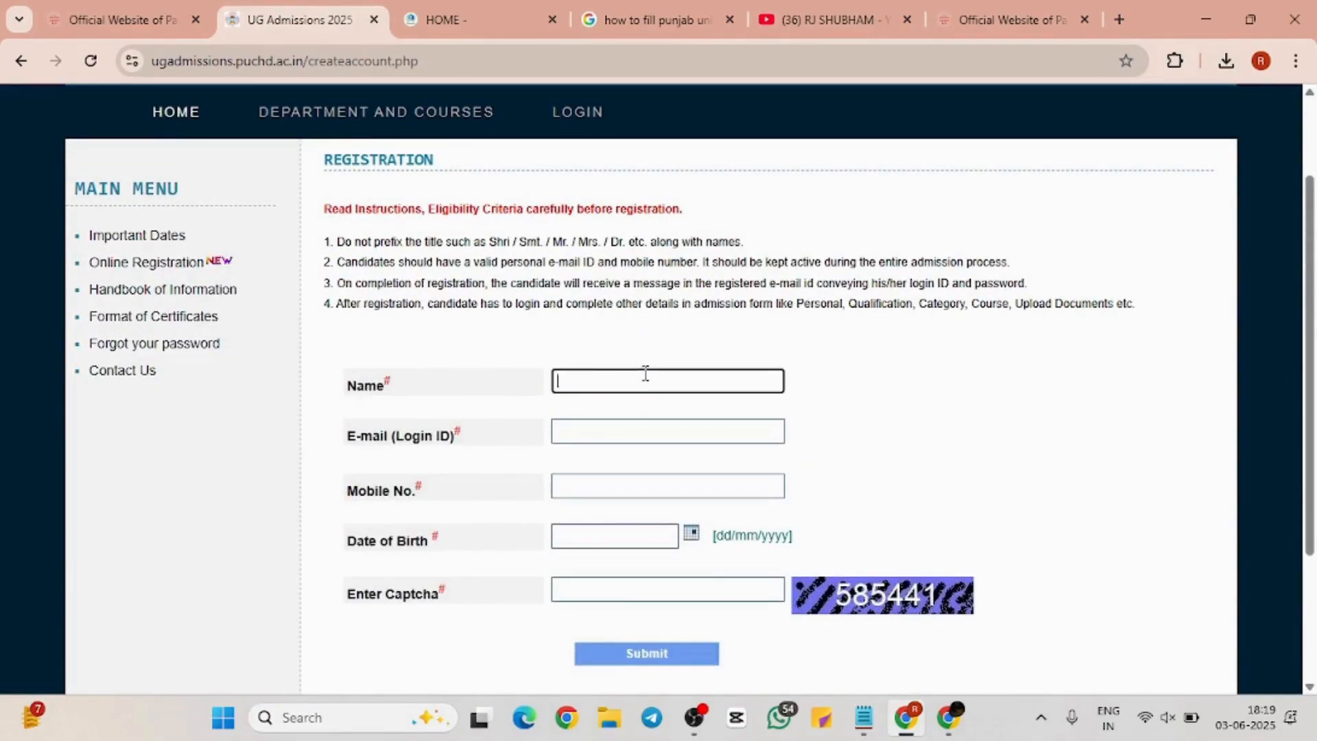
pyautogui.write('SHUB')
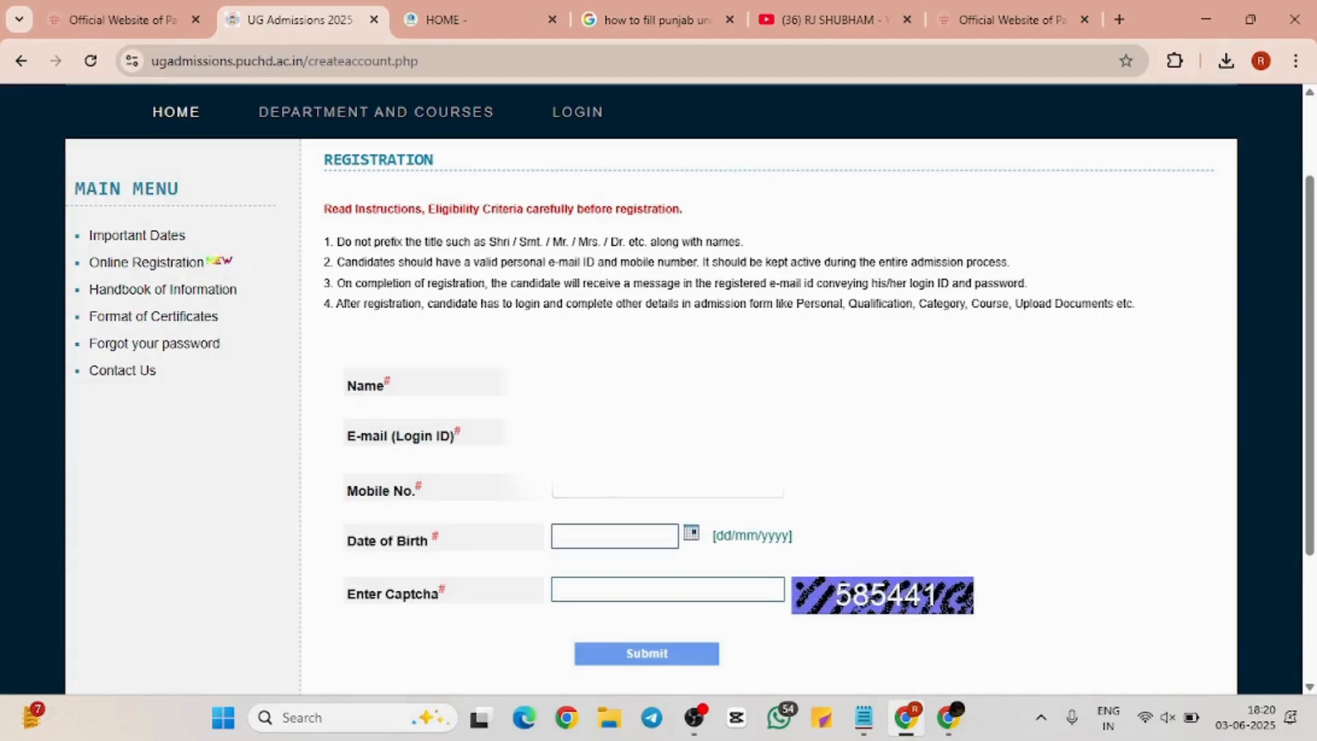
pyautogui.click(692, 533)
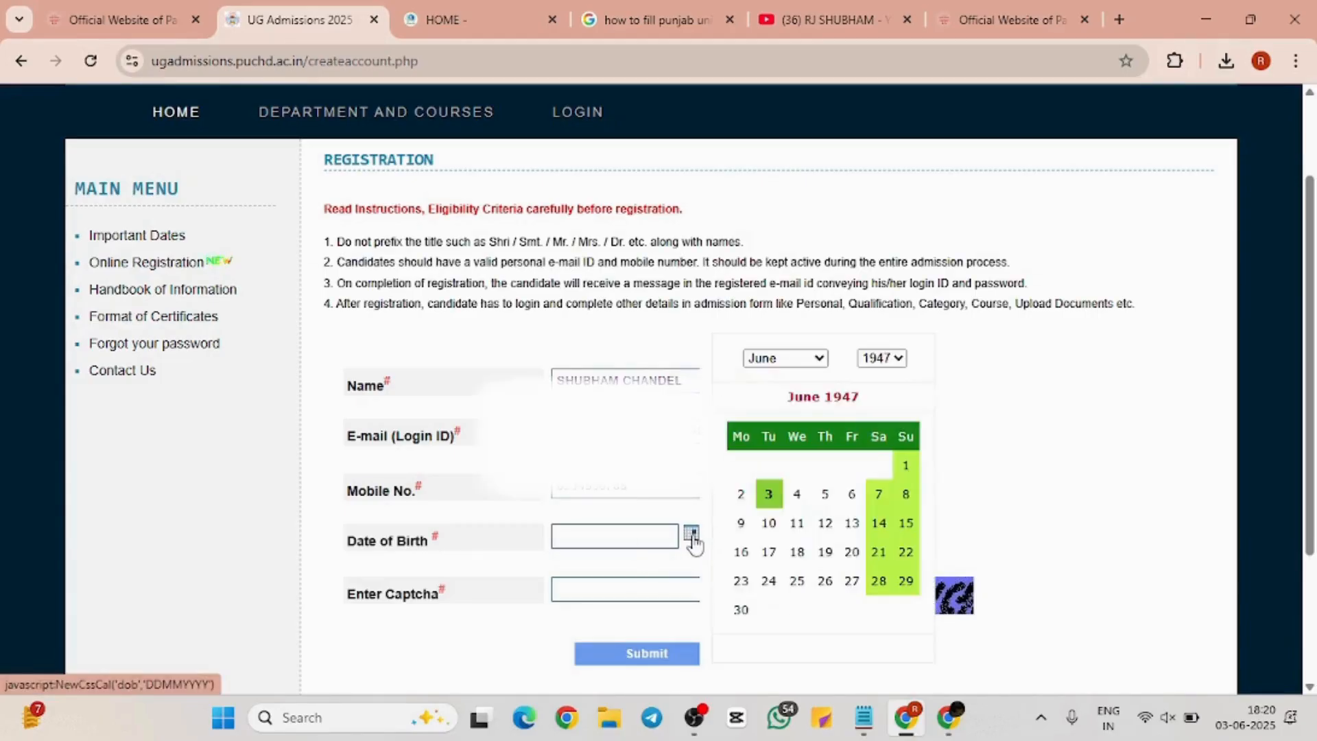
pyautogui.click(817, 358)
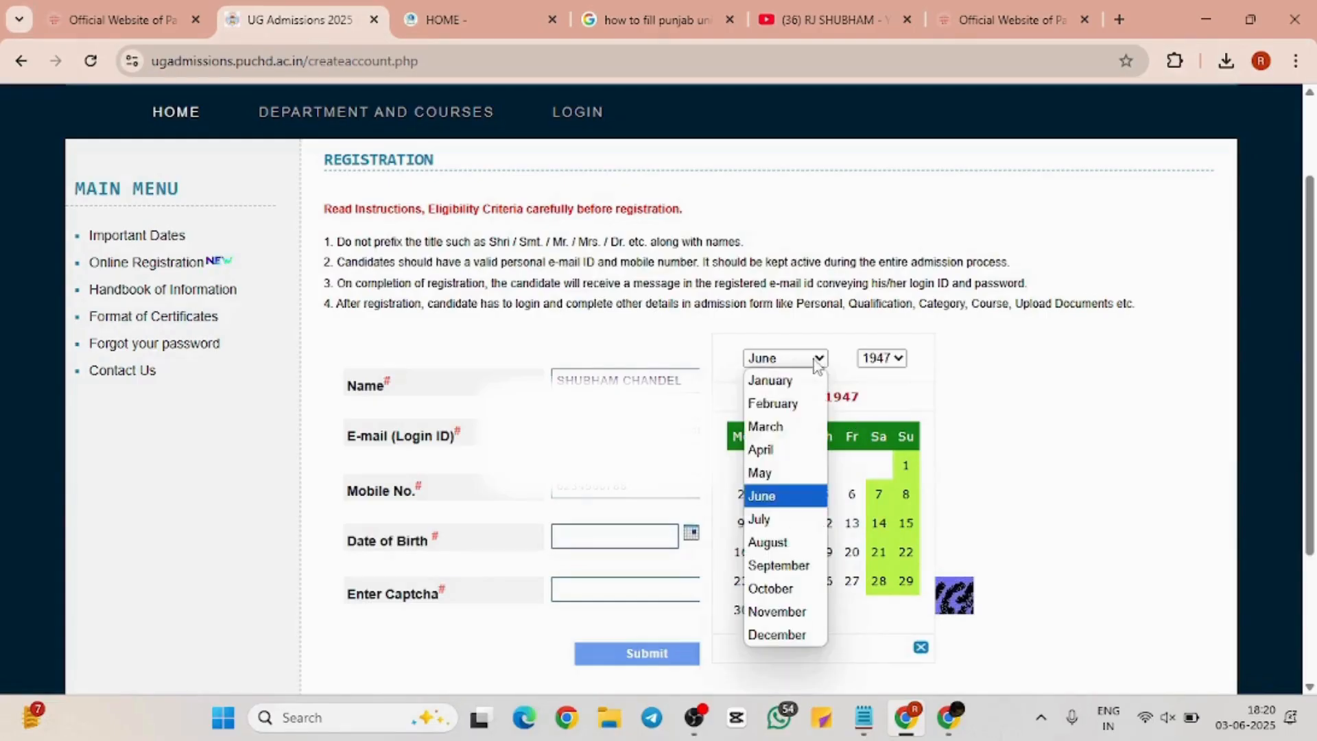
pyautogui.click(767, 472)
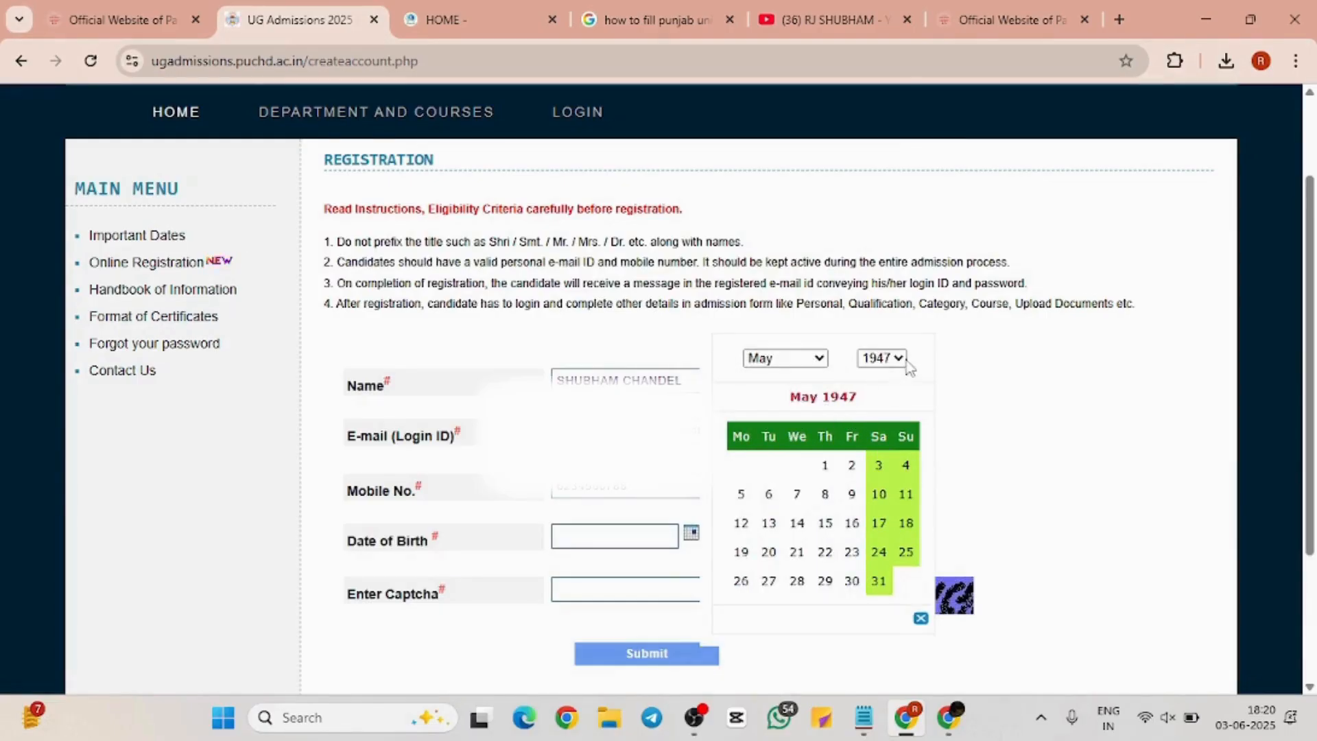
pyautogui.click(895, 357)
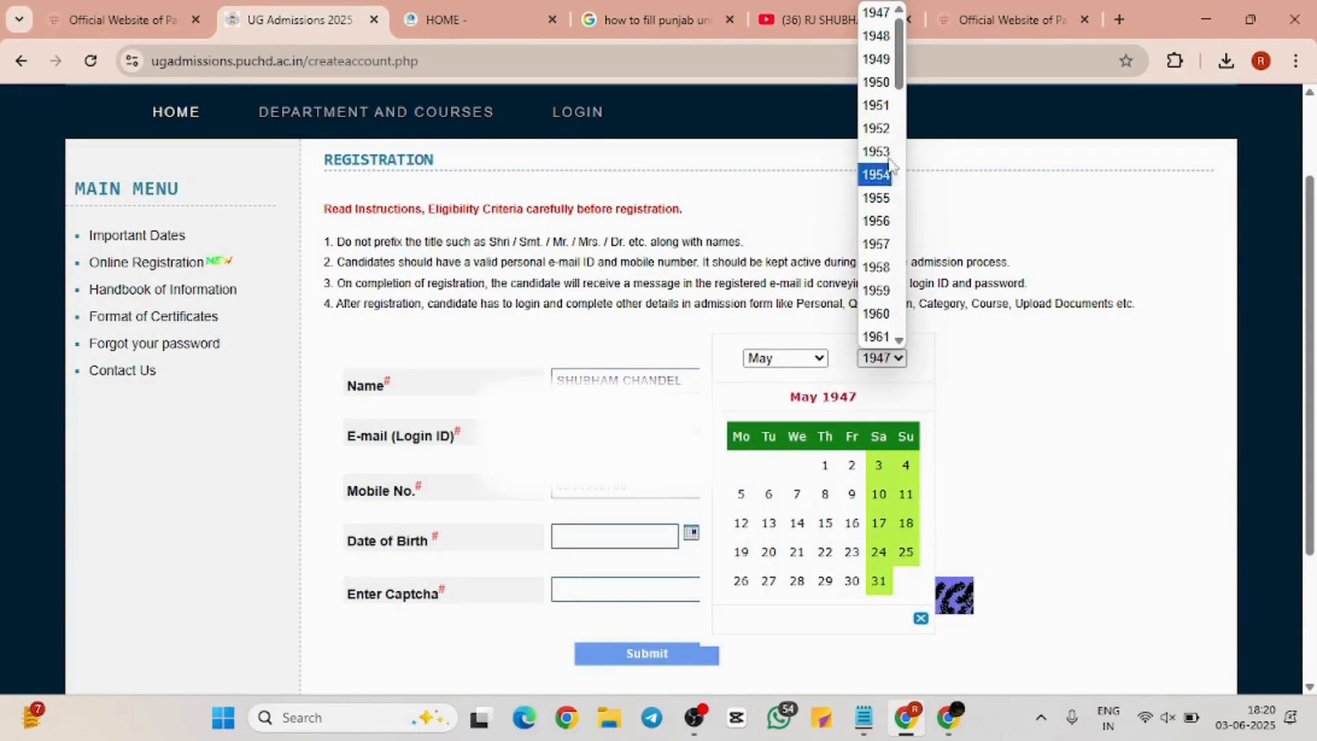
pyautogui.scroll(-2, 888, 165)
pyautogui.scroll(-2, 888, 164)
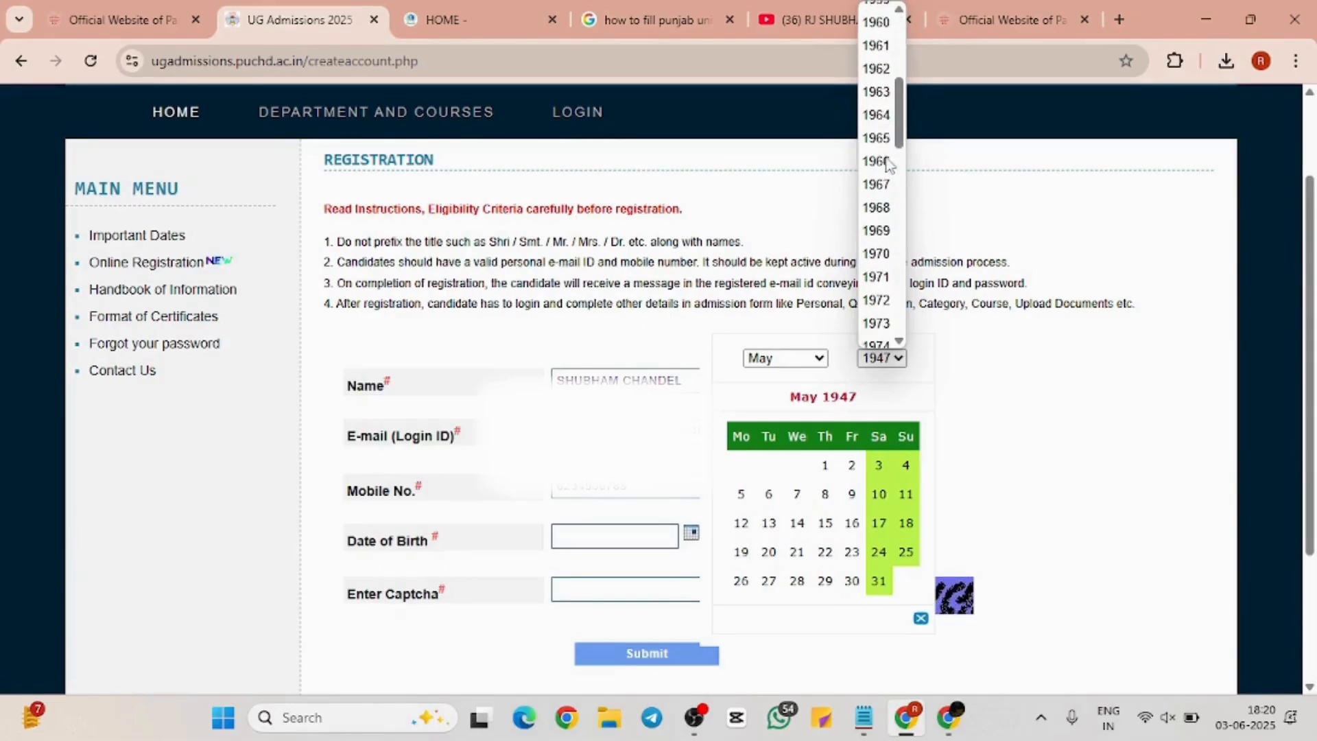
pyautogui.scroll(4, 889, 165)
pyautogui.scroll(-15, 887, 165)
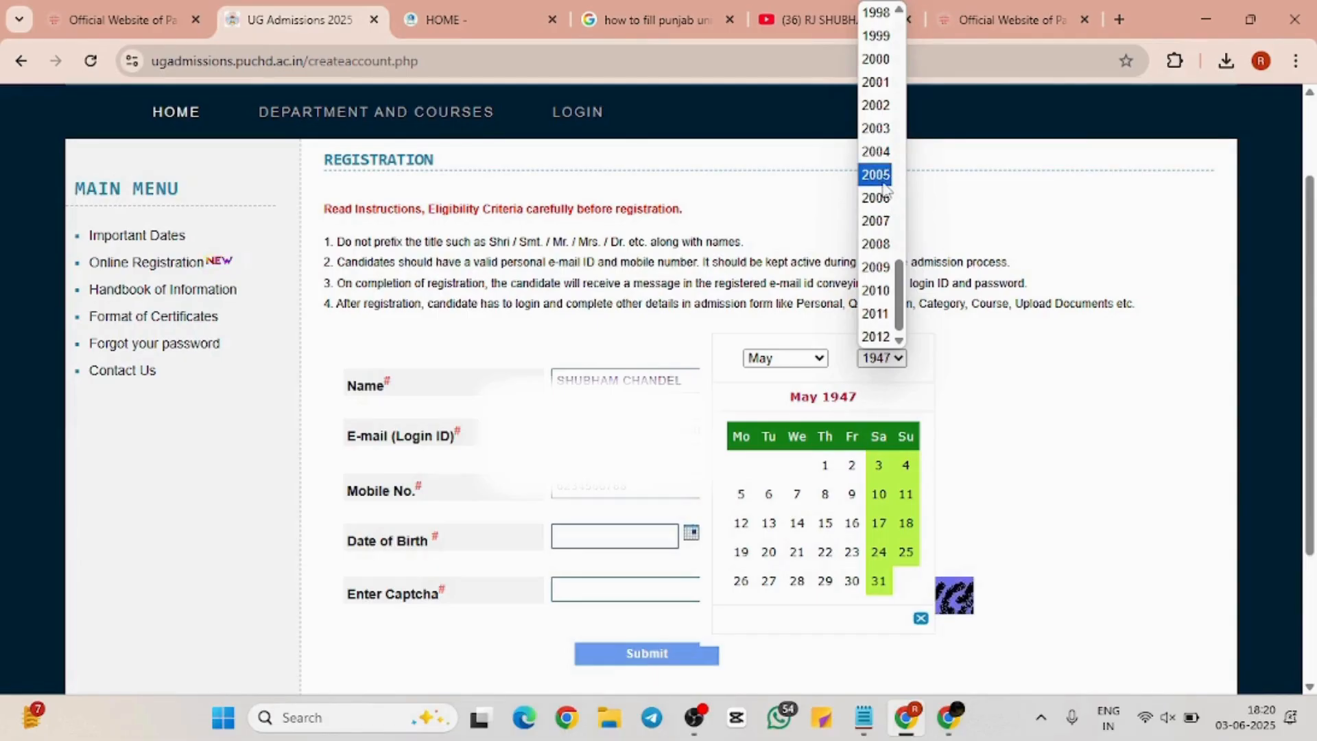
pyautogui.click(884, 177)
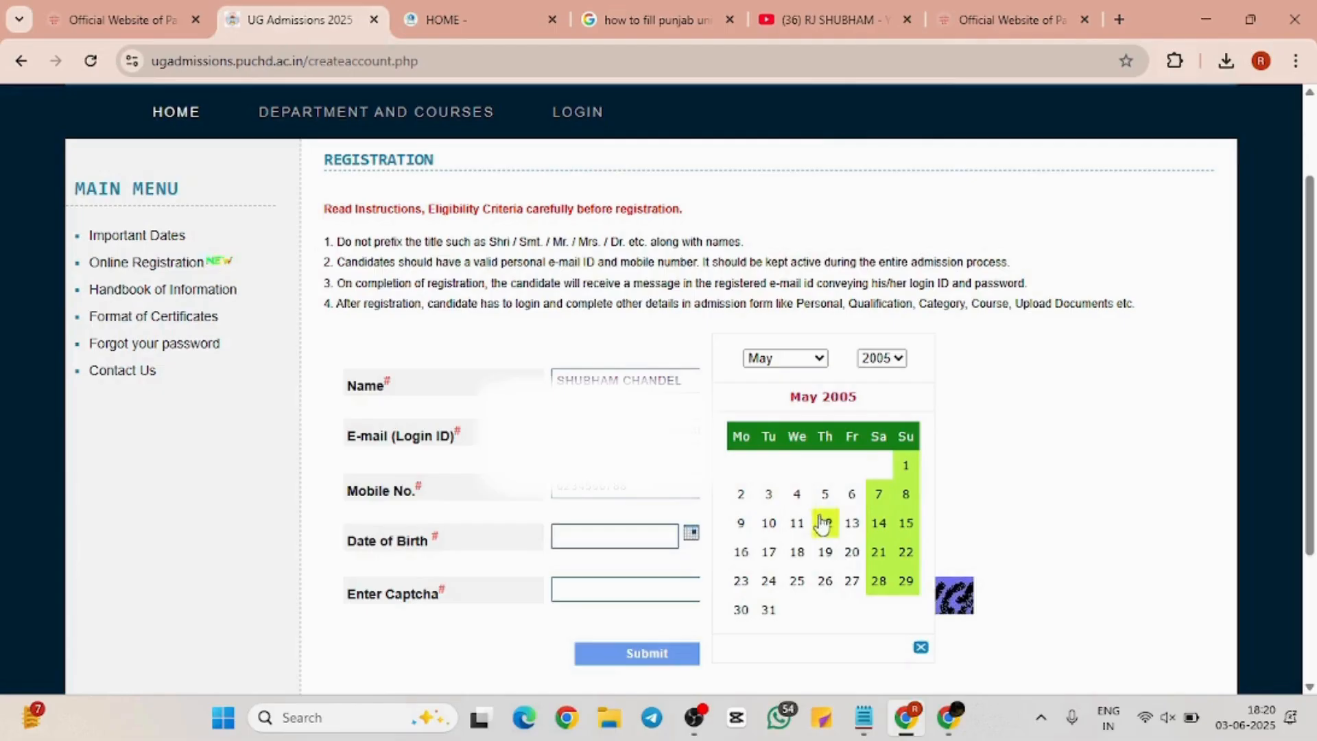
pyautogui.click(852, 524)
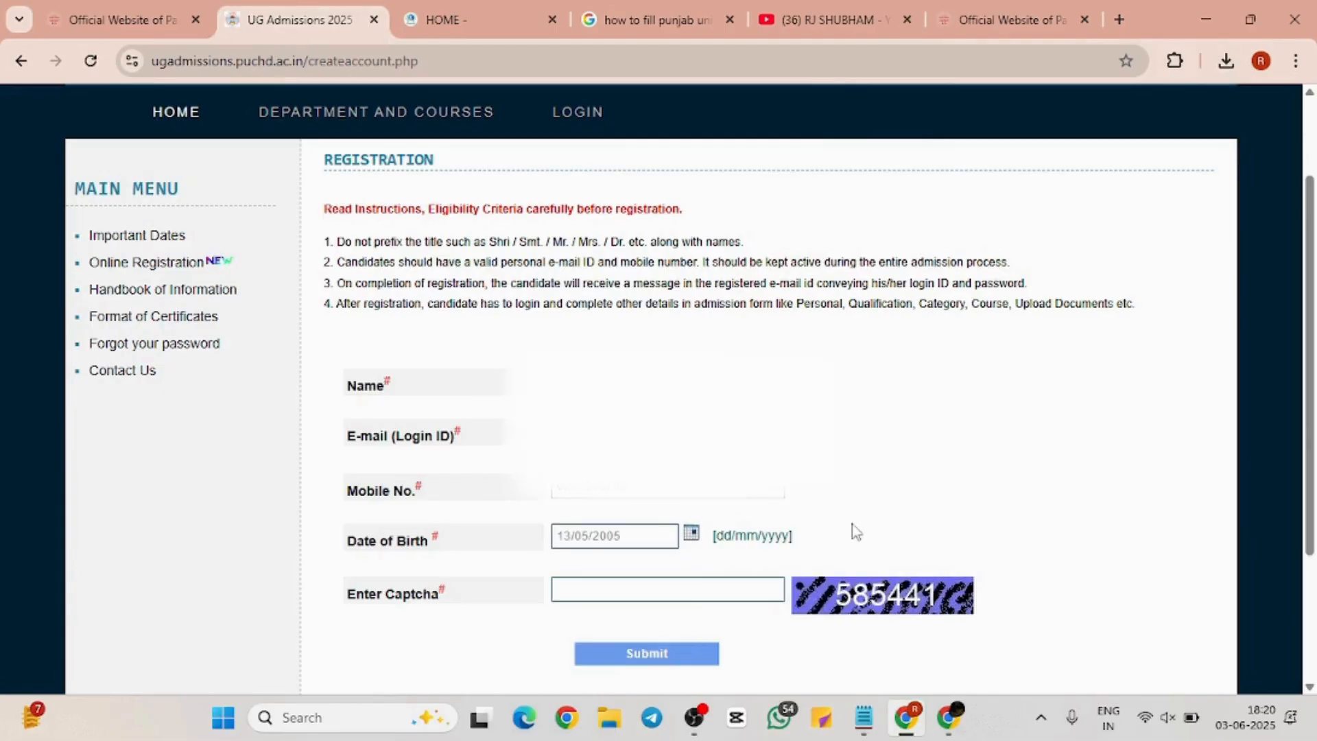
# Enter the captcha code, correcting its last digit, and submit the registration
pyautogui.click(704, 591)
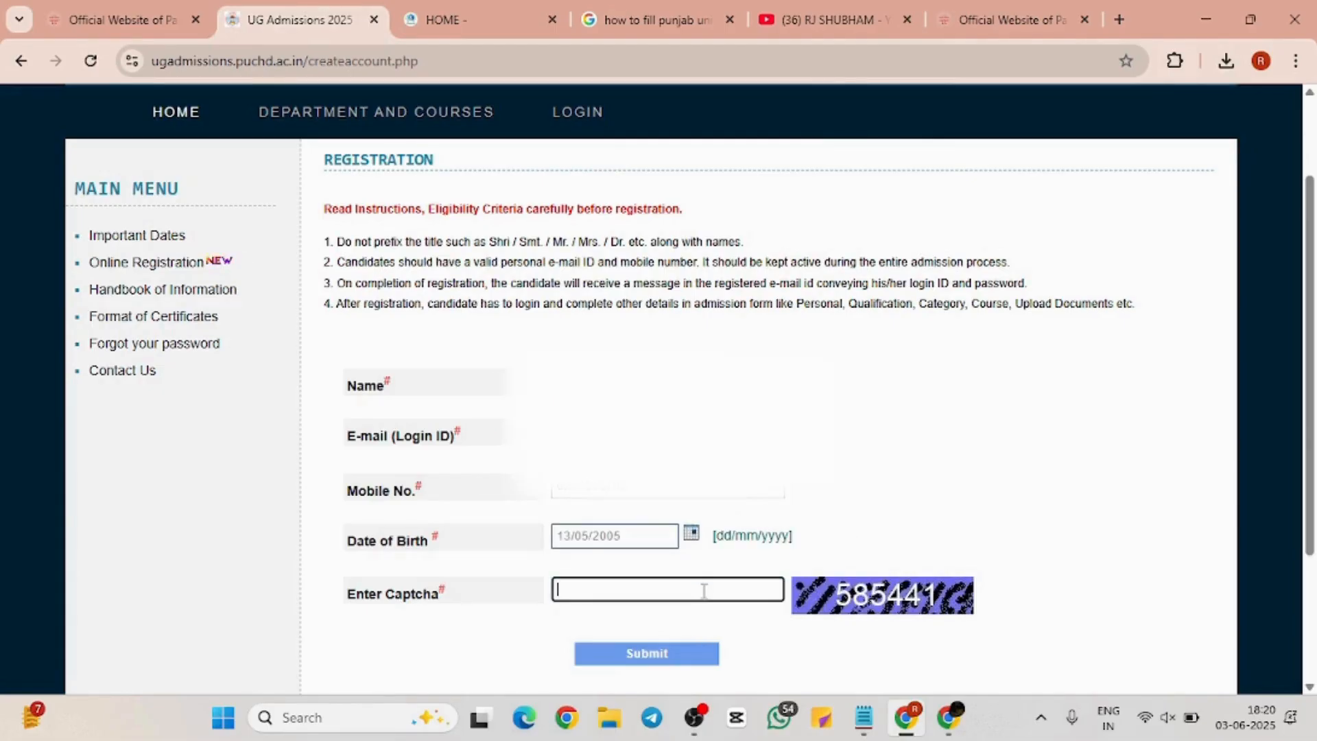
pyautogui.write('585442')
pyautogui.press('BackSpace')
pyautogui.write('1')
pyautogui.click(670, 662)
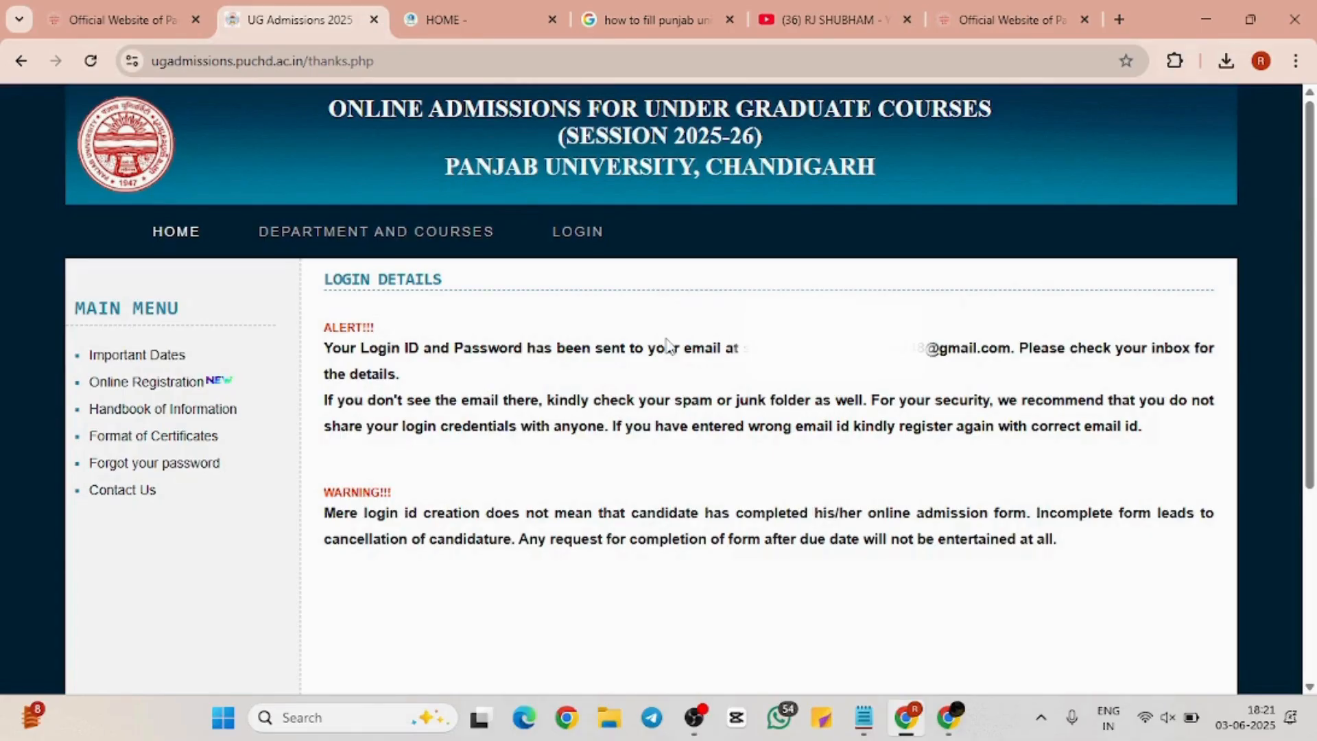
# Sign in, glance at Format of Certificates in a new tab, then return to Candidate Home
pyautogui.click(610, 253)
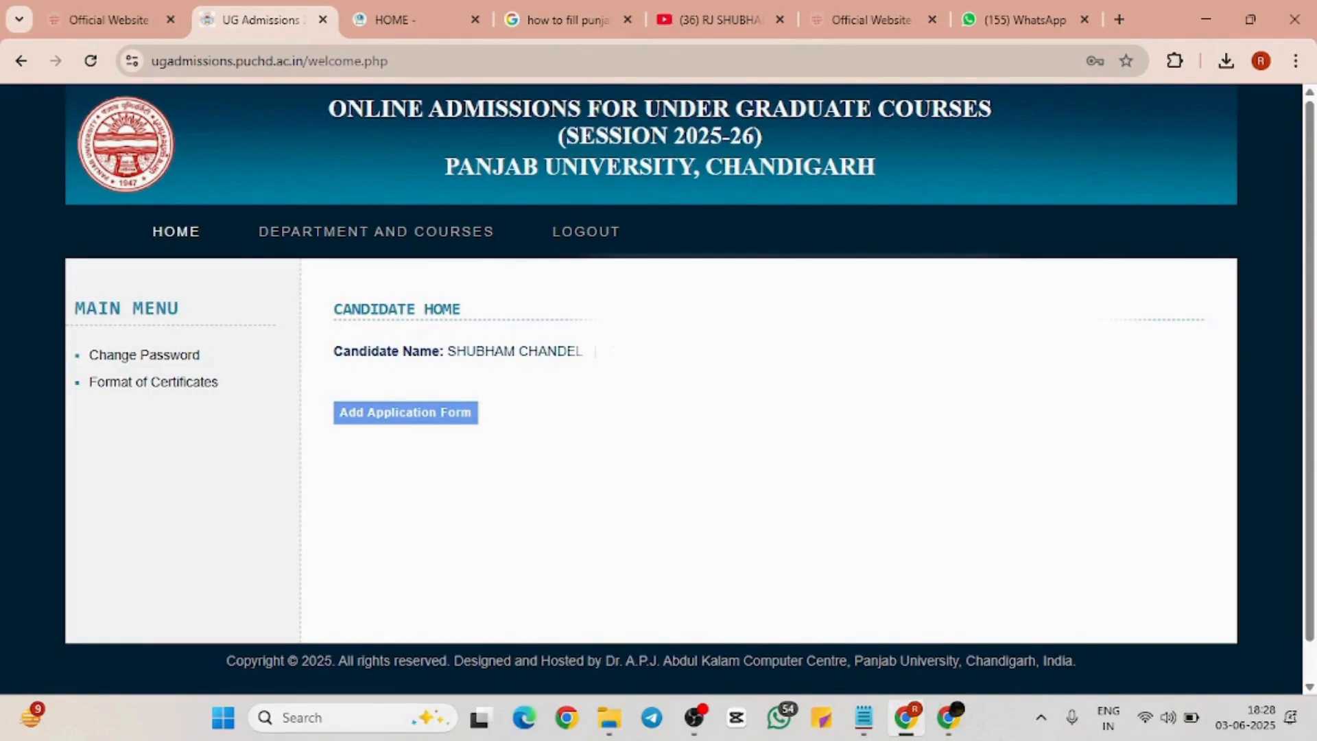
pyautogui.scroll(3, 918, 415)
pyautogui.scroll(-3, 918, 414)
pyautogui.scroll(-1, 918, 414)
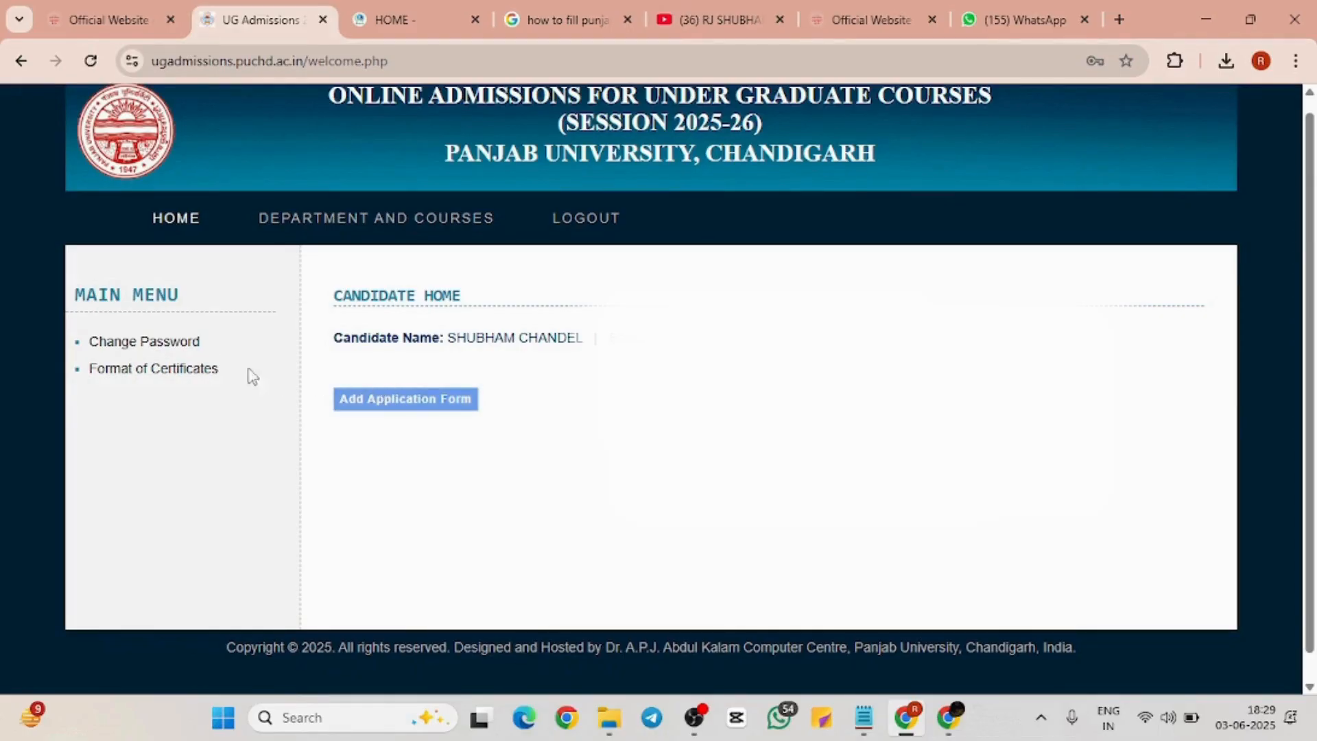
pyautogui.click(205, 372)
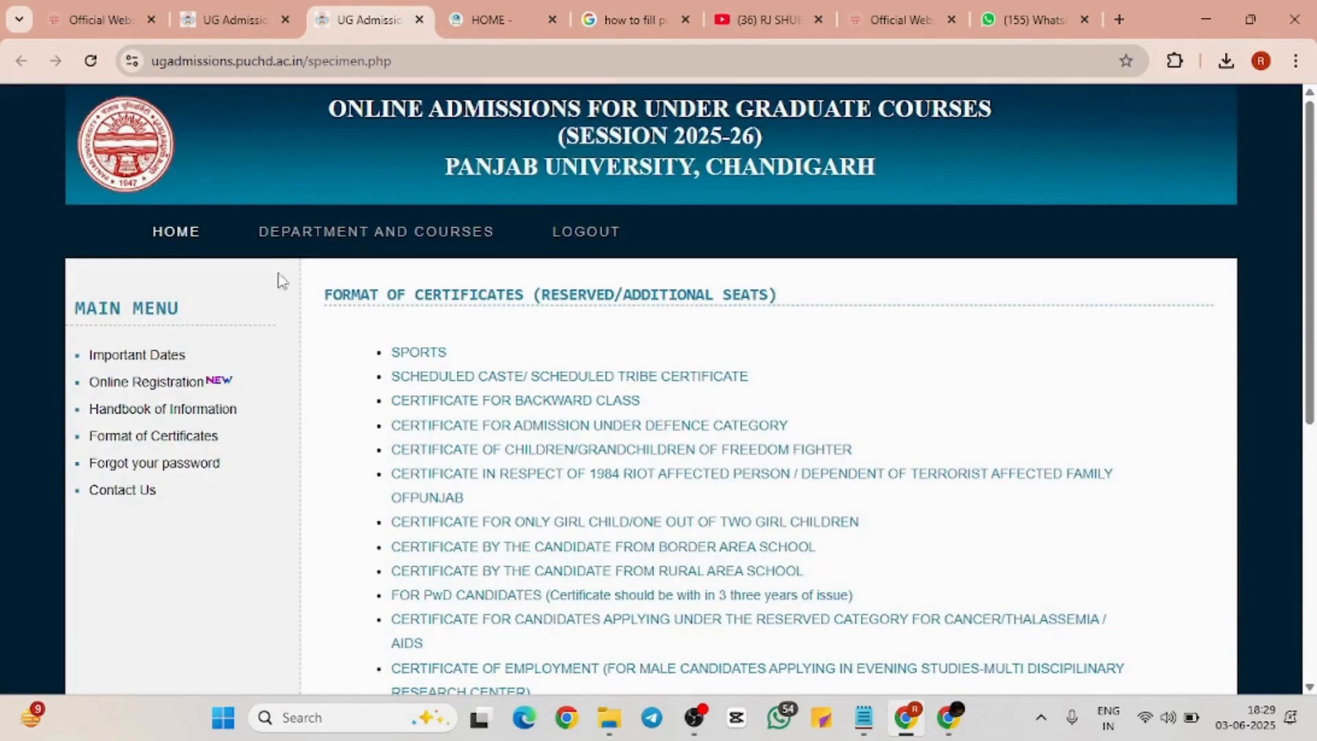
pyautogui.click(224, 10)
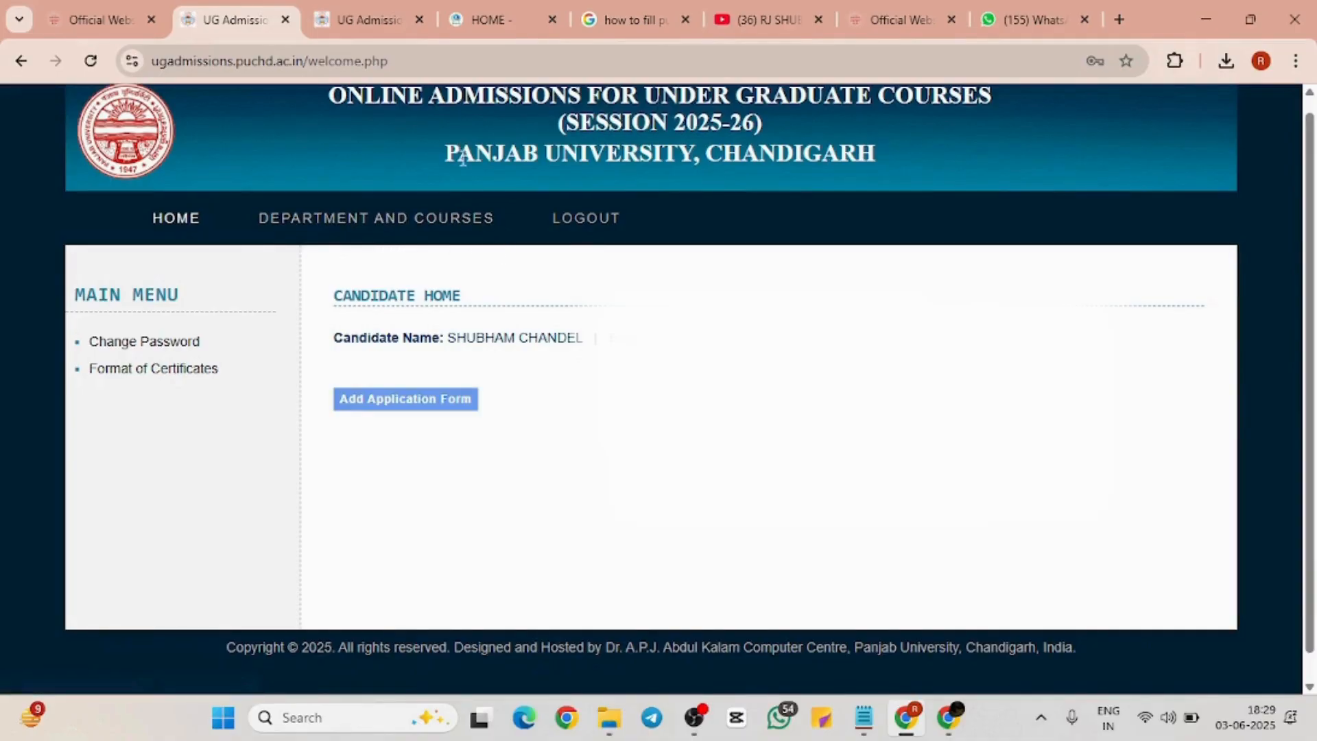
# Add a new application form and check its In-Process status
pyautogui.click(447, 410)
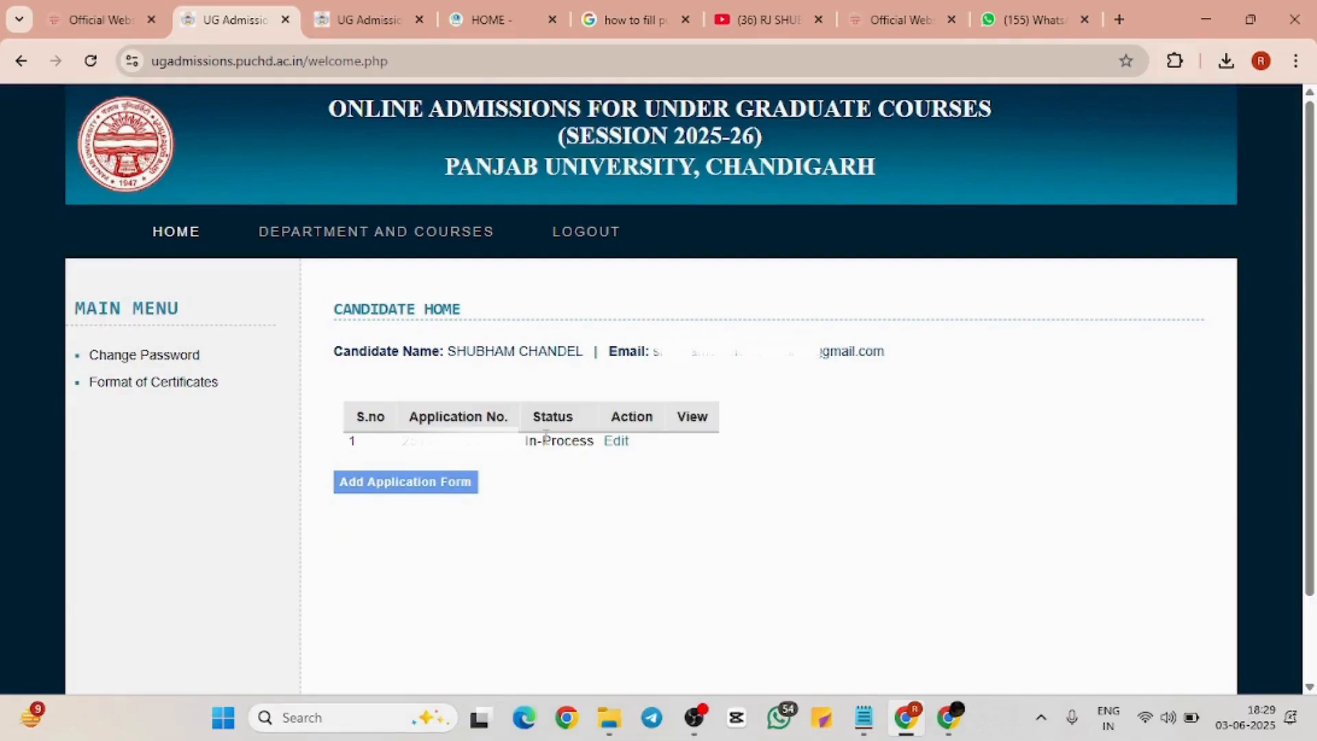
pyautogui.moveTo(525, 441); pyautogui.dragTo(594, 443)
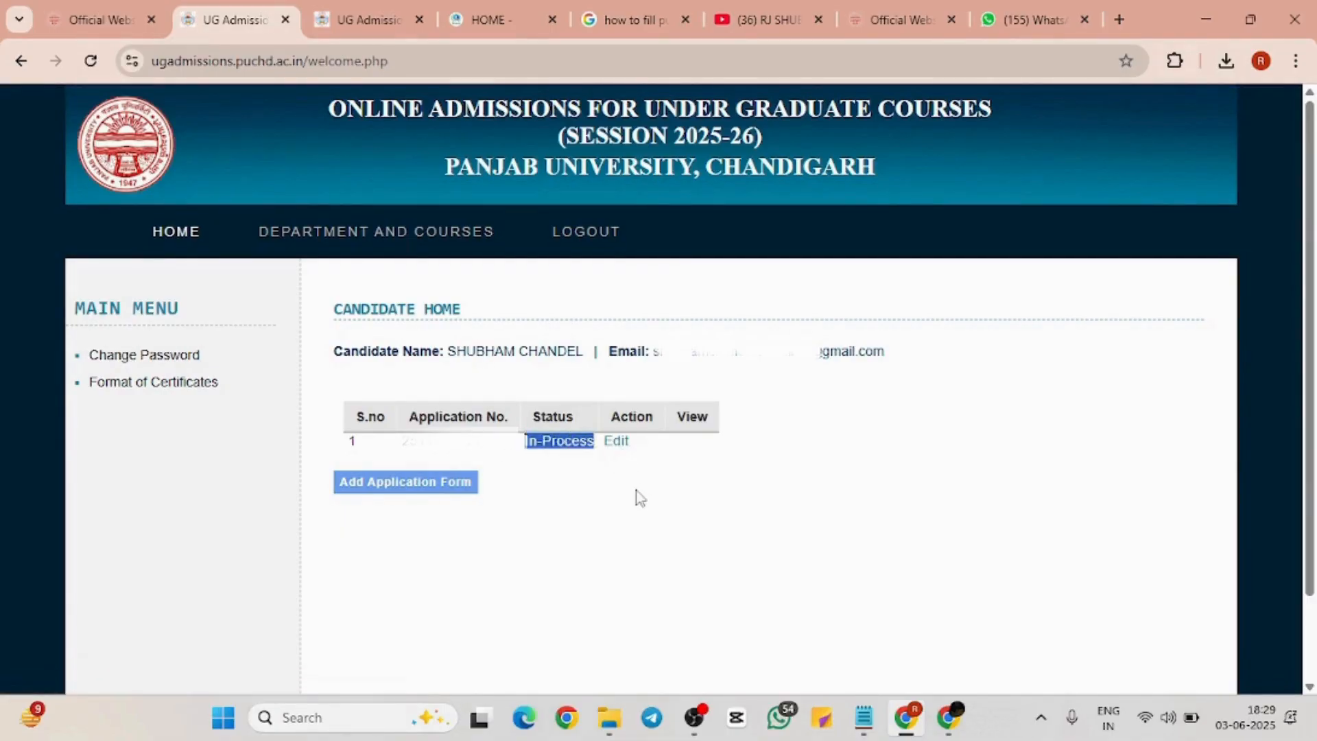
pyautogui.click(639, 495)
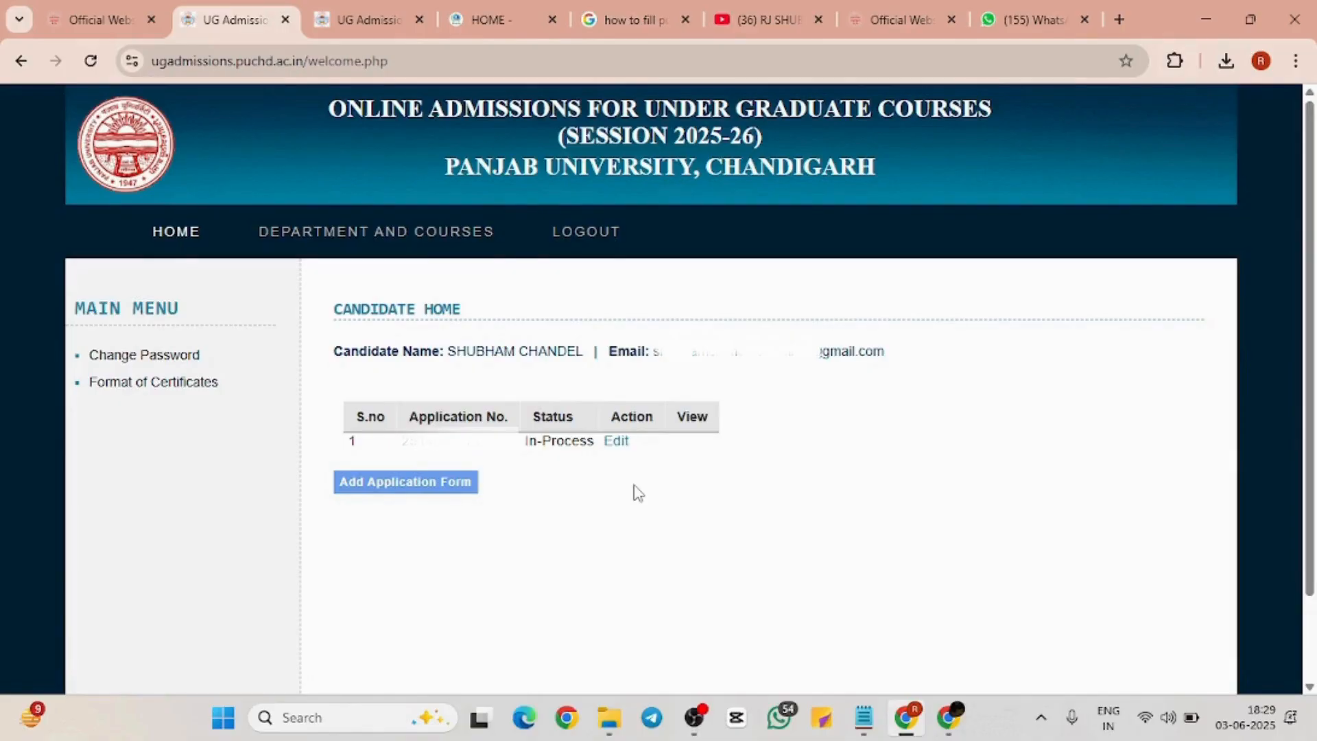
# Edit the application to open its Personal Detail (Step I) form with prefilled name and birth date
pyautogui.click(618, 443)
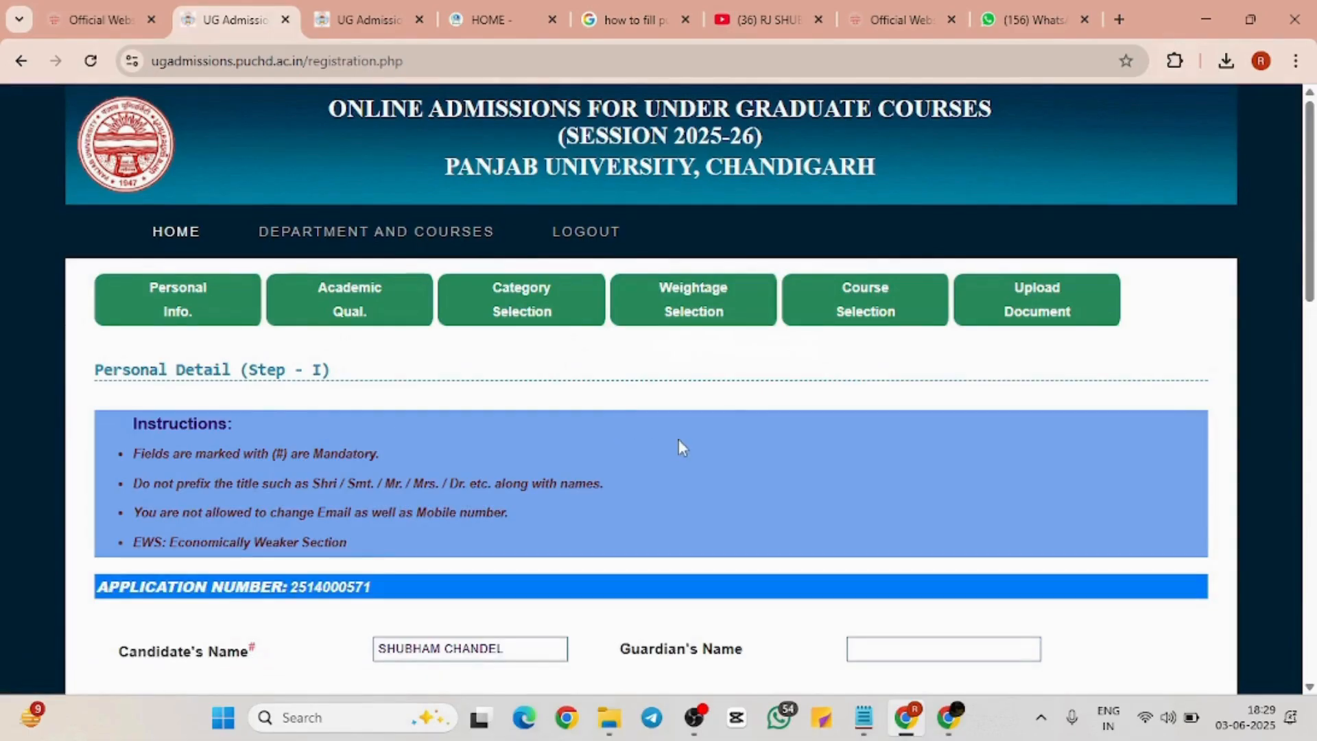
pyautogui.scroll(-2, 679, 446)
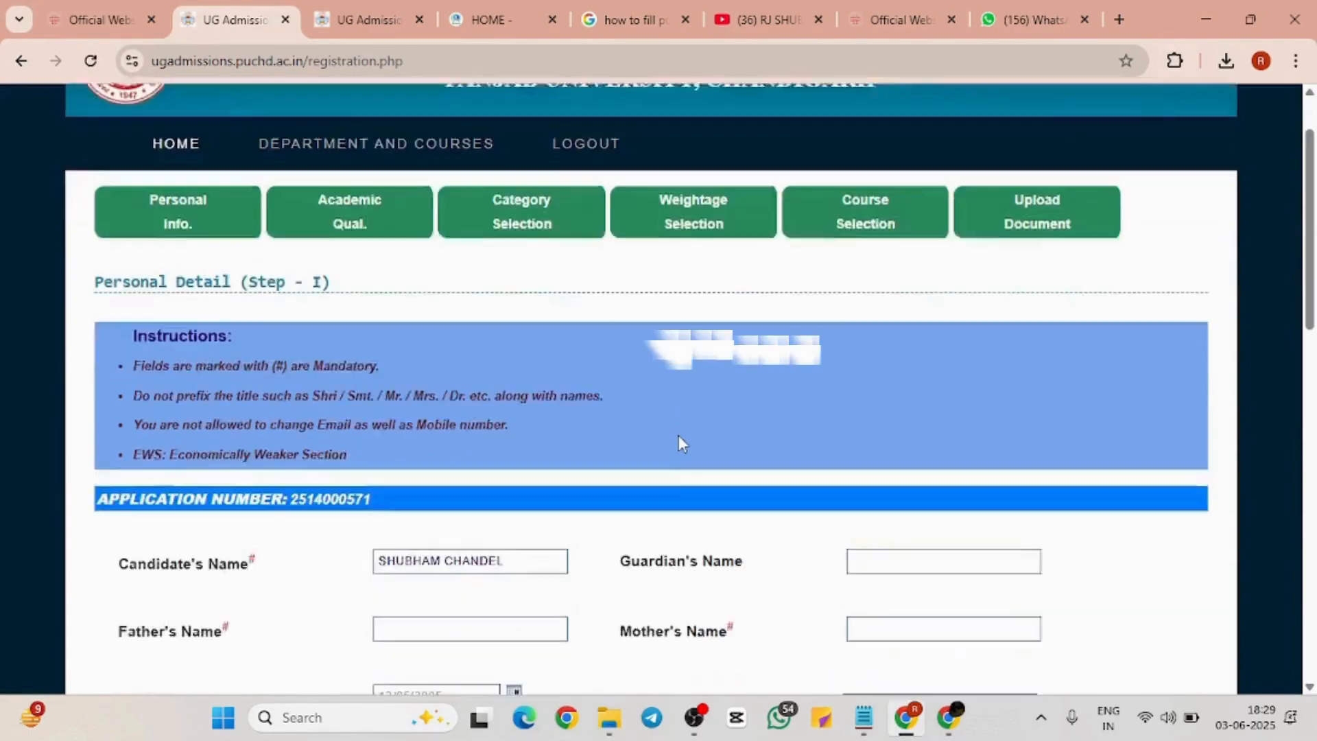
pyautogui.scroll(-1, 680, 443)
pyautogui.scroll(2, 679, 442)
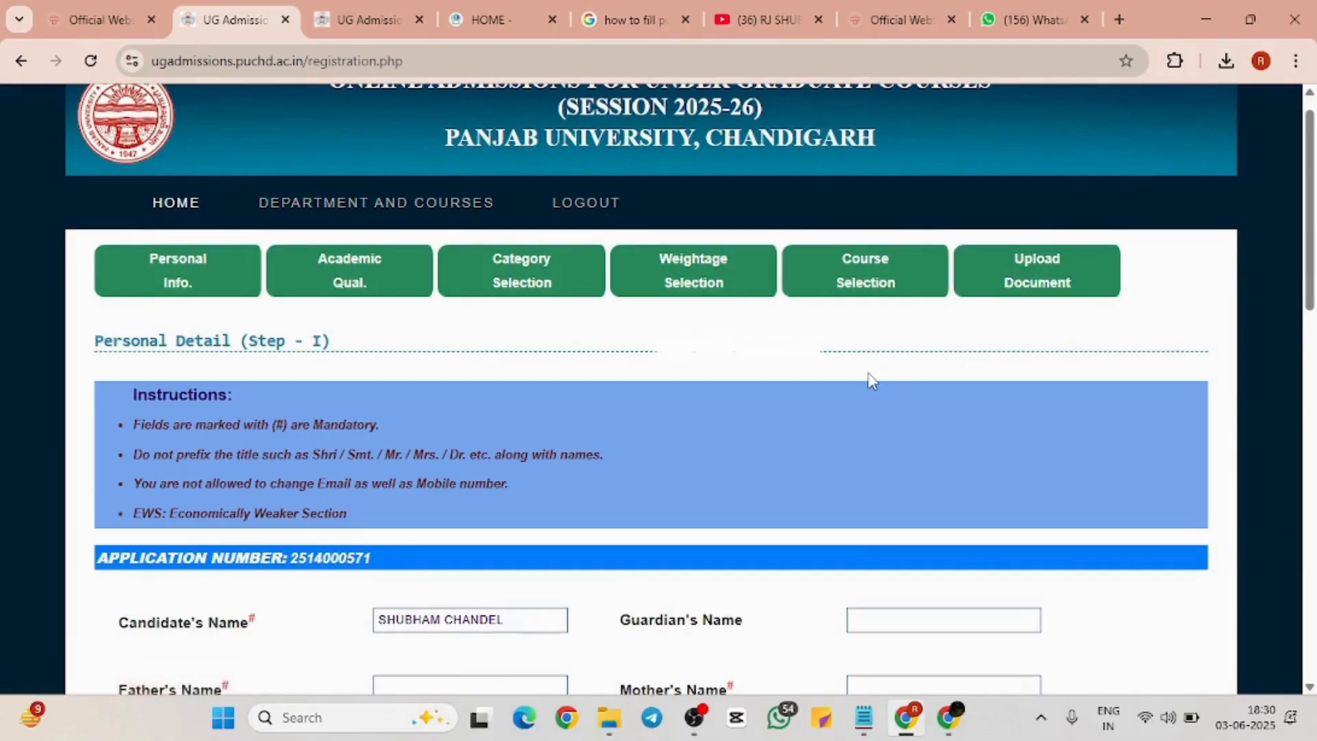
pyautogui.scroll(-4, 870, 381)
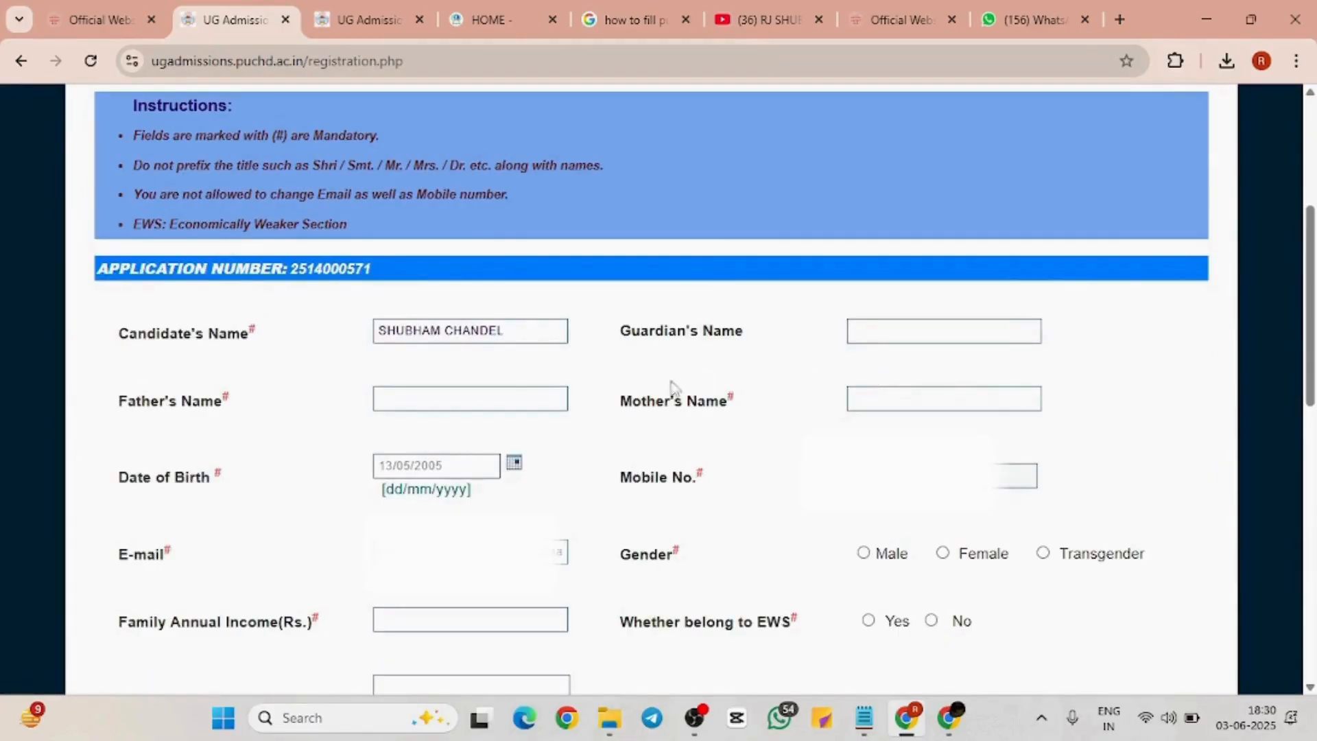
# Check the father's name, mother's name and date of birth fields, then set Gender to Male
pyautogui.click(503, 394)
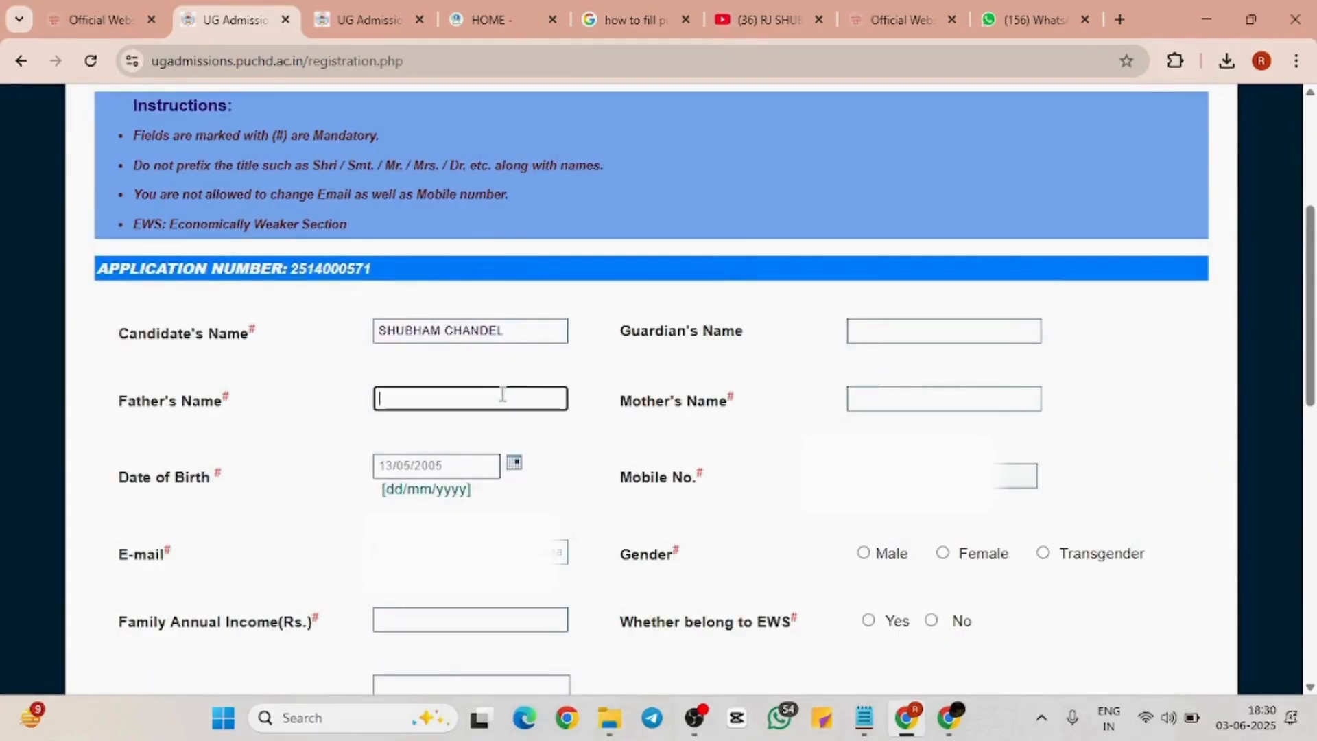
pyautogui.click(866, 399)
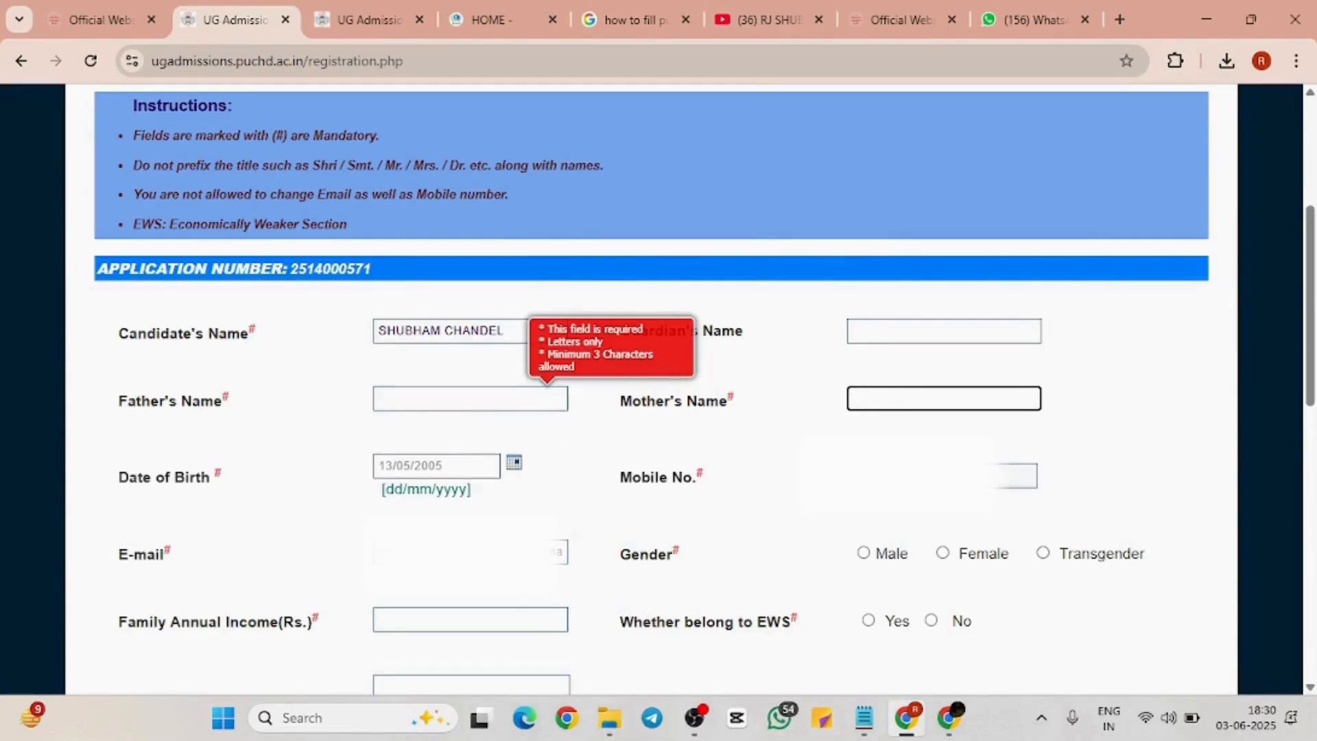
pyautogui.click(514, 464)
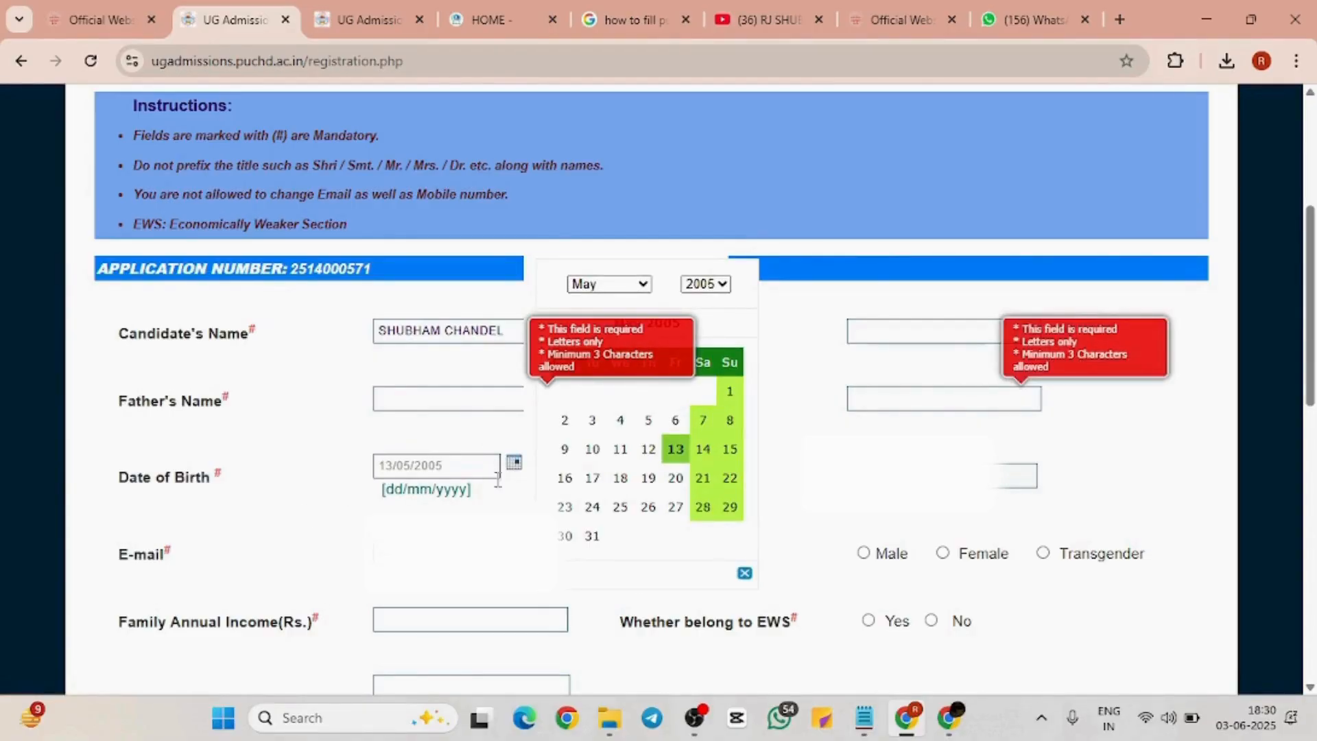
pyautogui.click(865, 555)
pyautogui.click(745, 573)
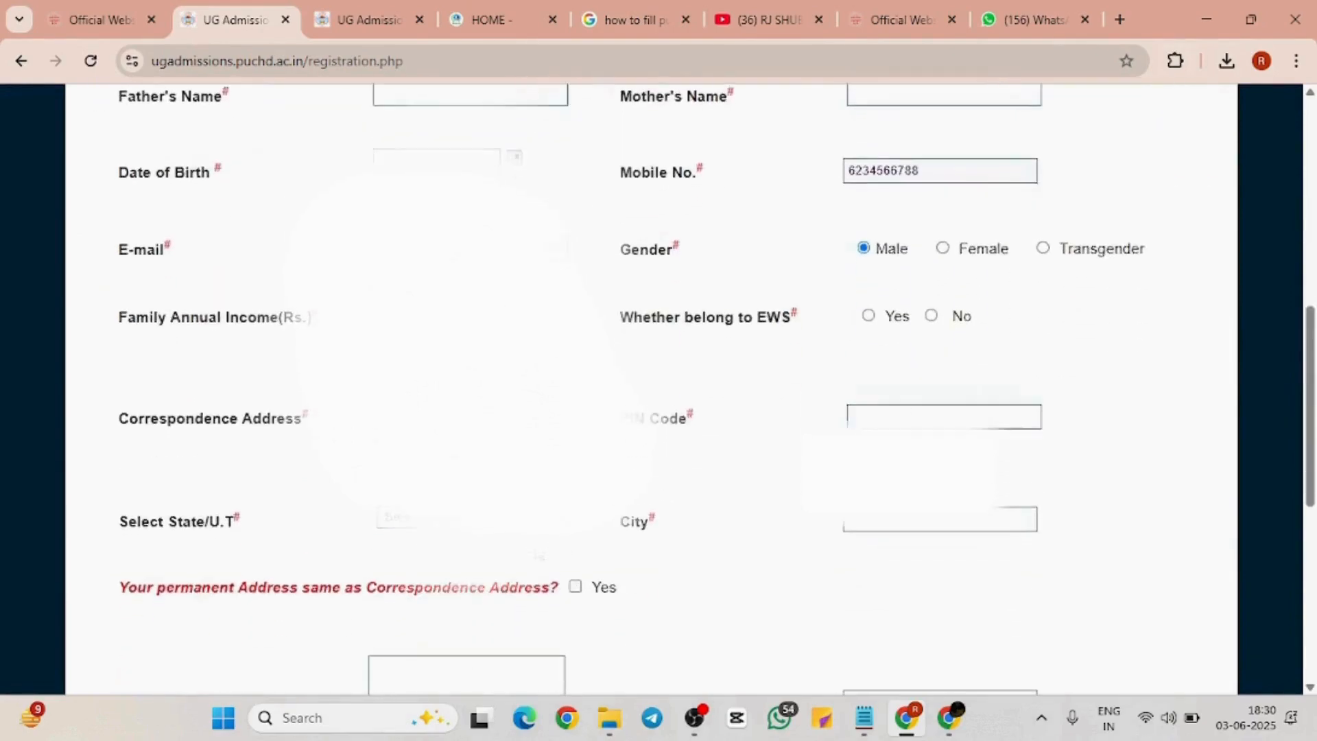
pyautogui.scroll(-1, 517, 384)
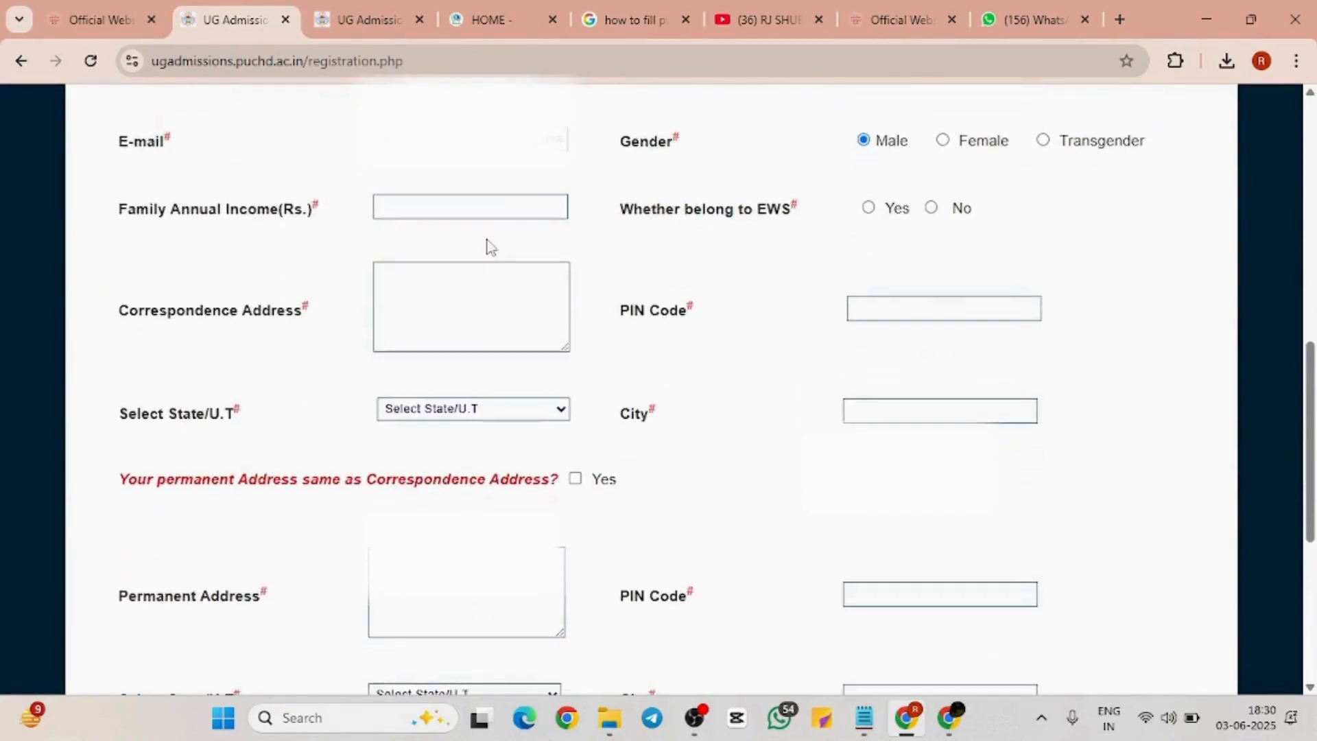
# Enter 100000 as the Family Annual Income and answer Yes to the EWS question
pyautogui.click(529, 206)
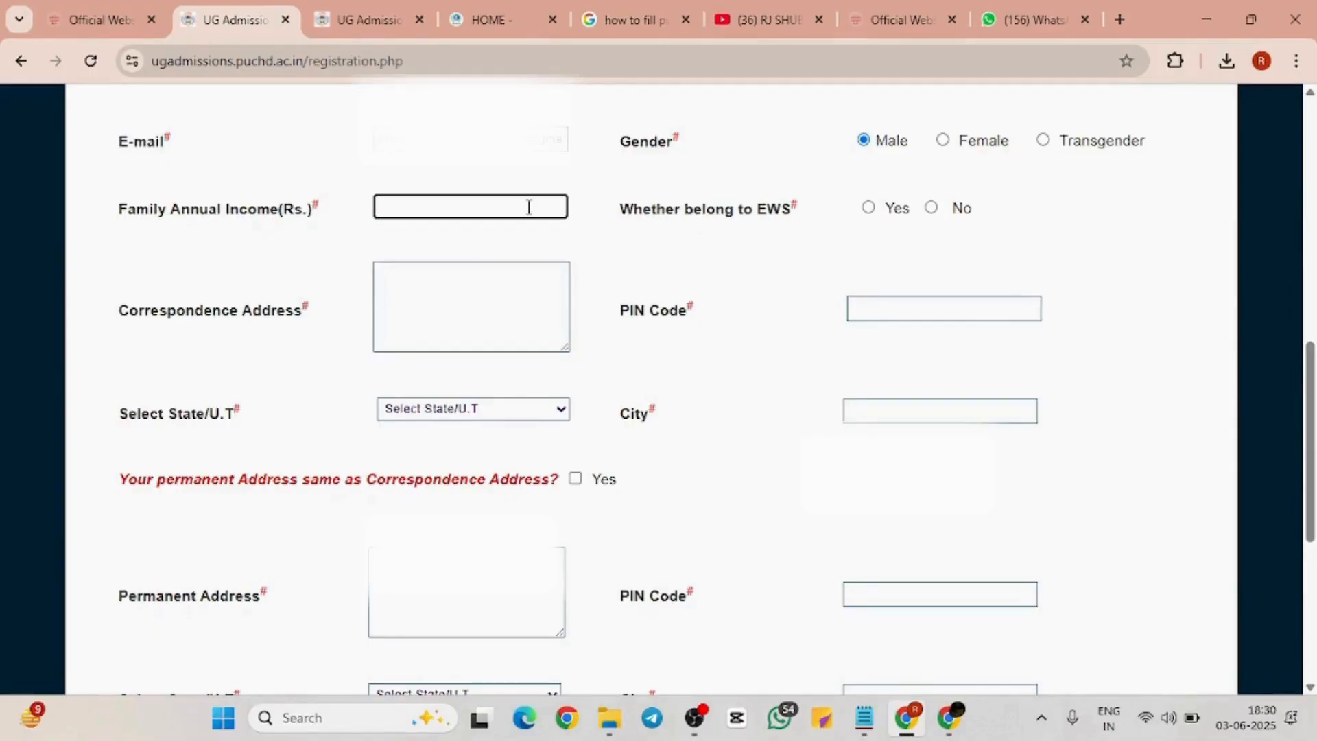
pyautogui.write('100000')
pyautogui.click(868, 209)
pyautogui.click(931, 209)
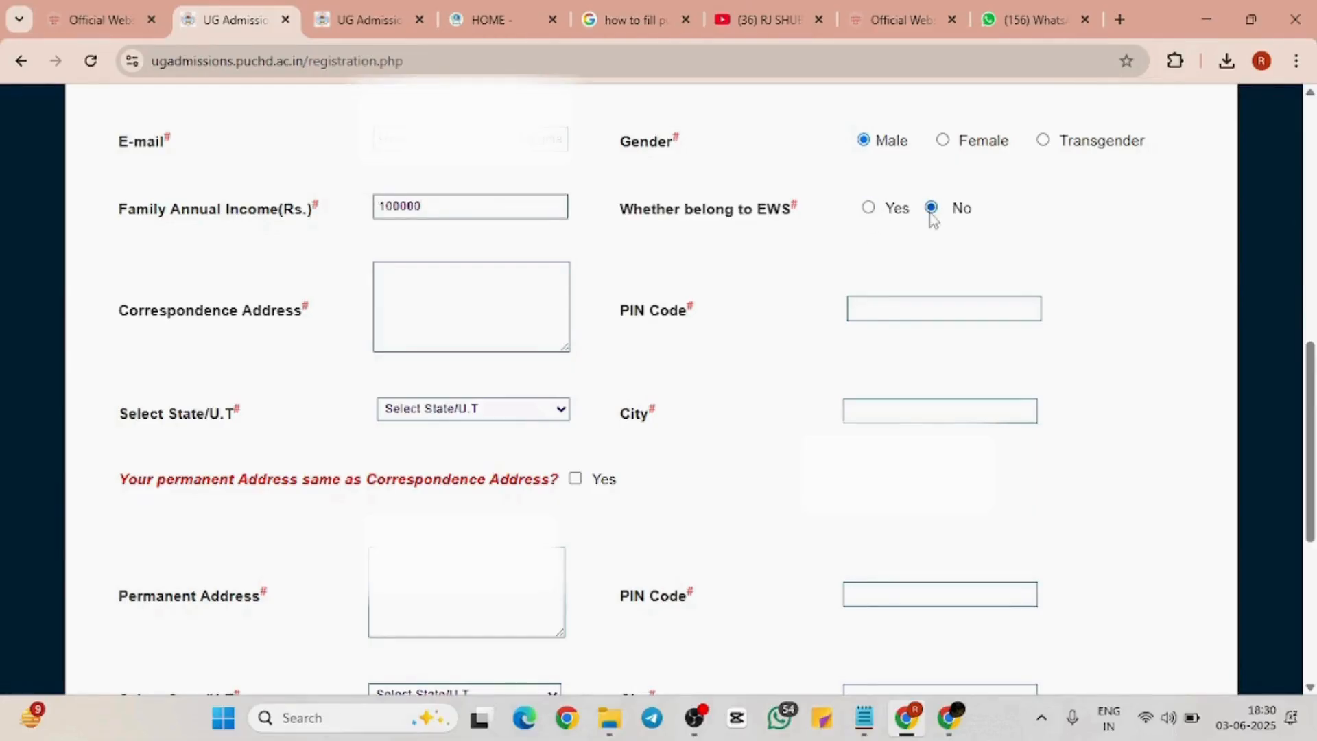
pyautogui.click(868, 208)
# Move through the Correspondence Address, PIN Code and City fields, dismissing autofill suggestions
pyautogui.click(474, 293)
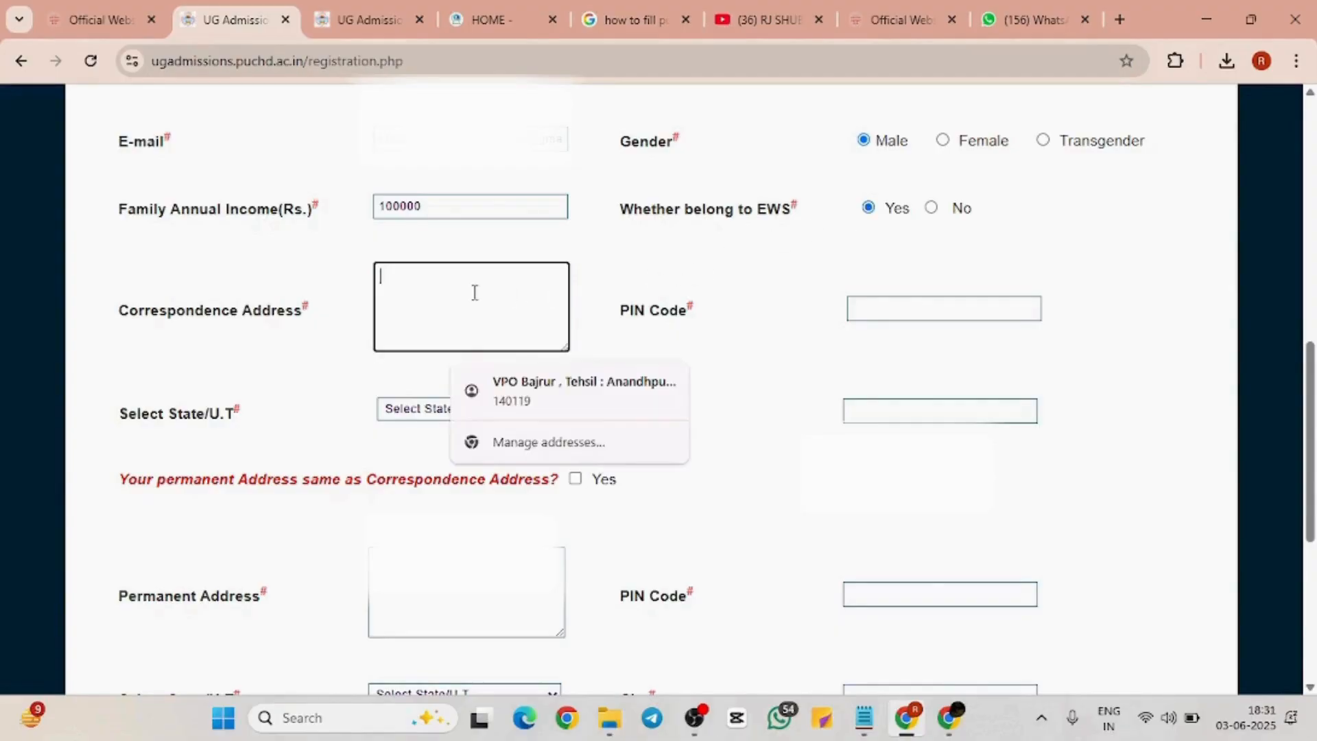
pyautogui.click(340, 374)
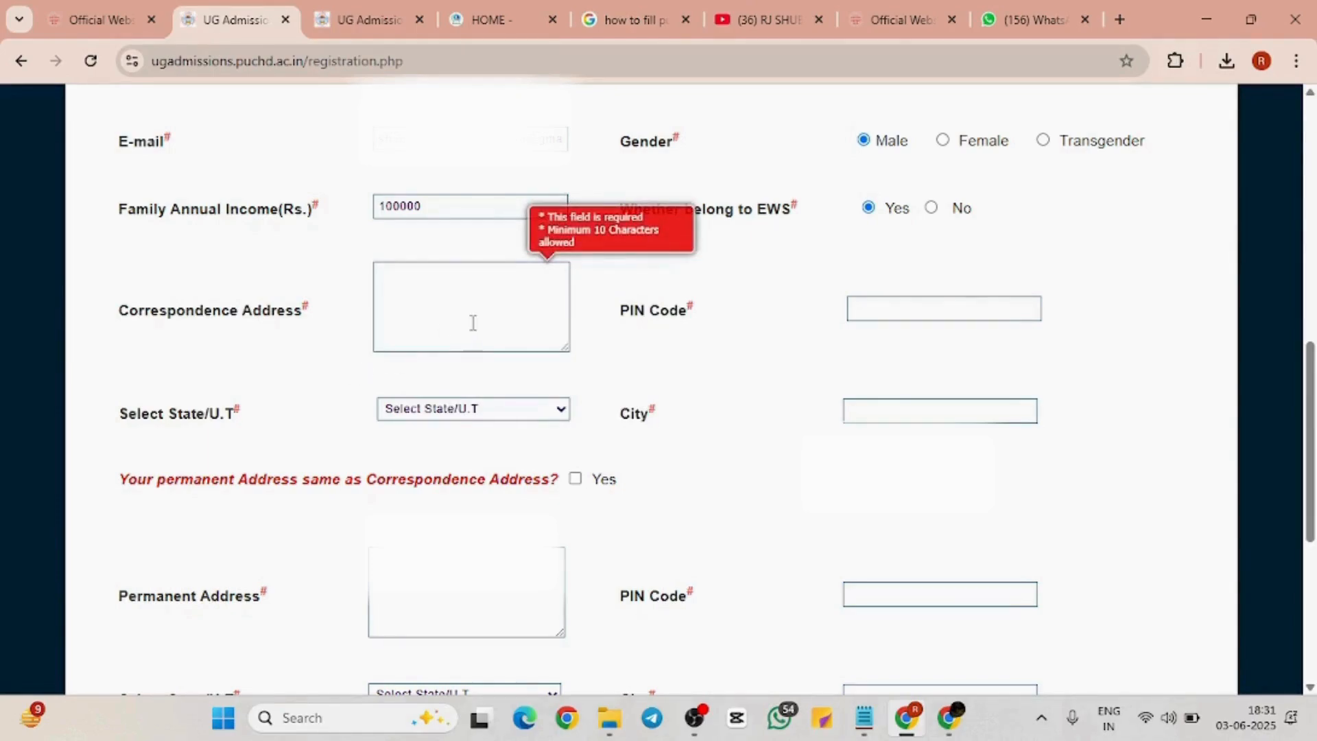
pyautogui.click(884, 302)
pyautogui.click(844, 341)
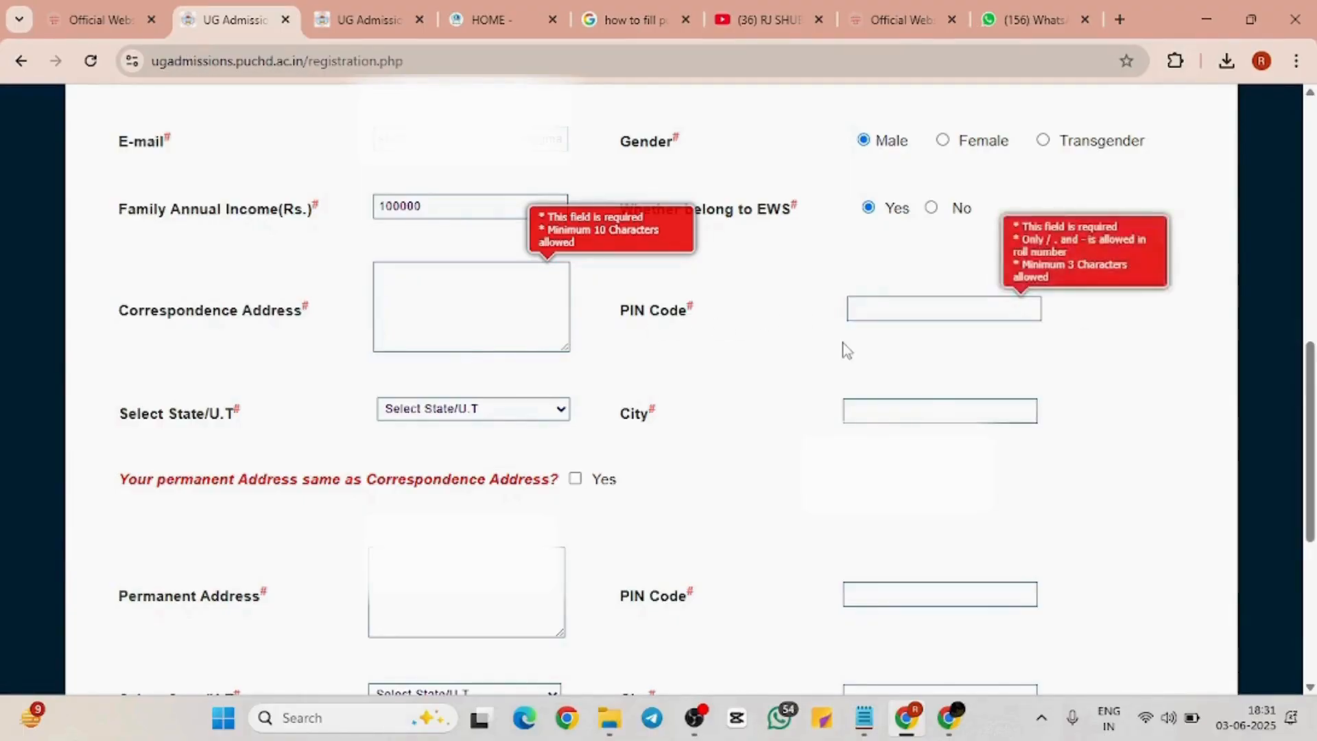
pyautogui.click(885, 403)
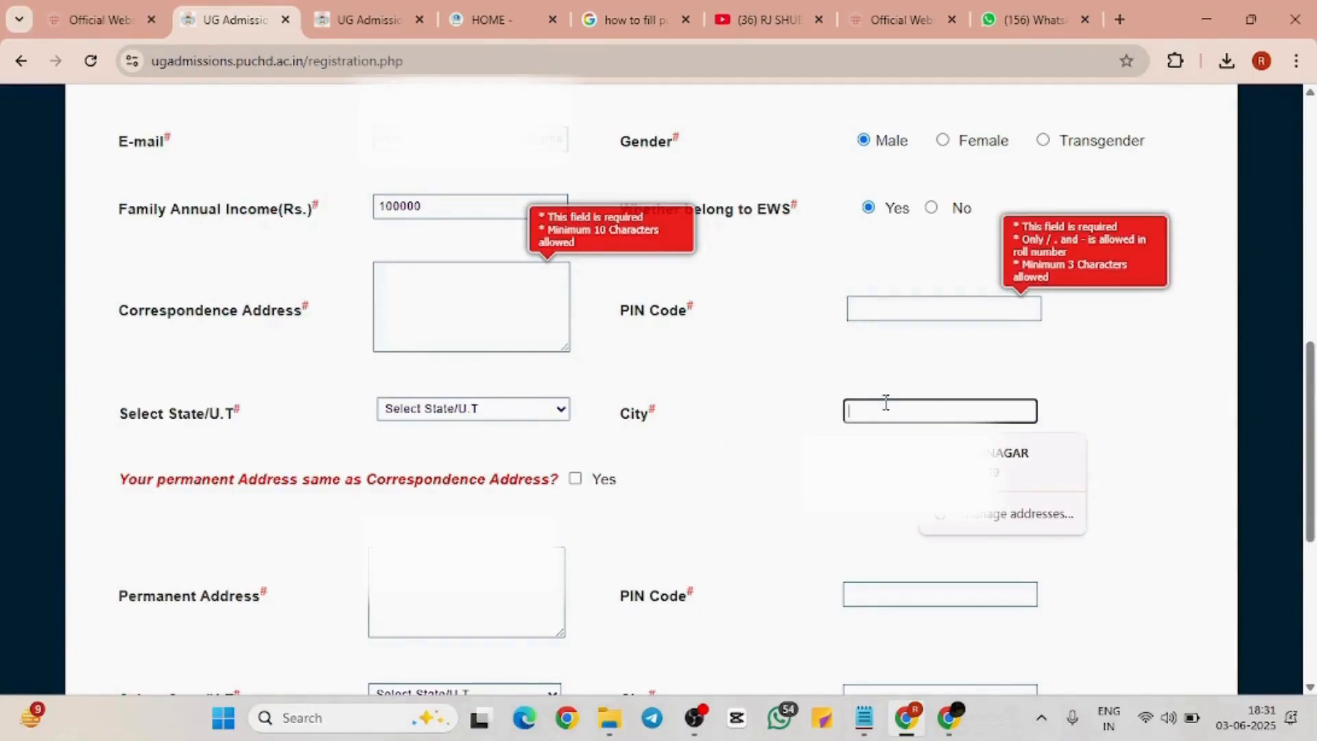
pyautogui.click(561, 413)
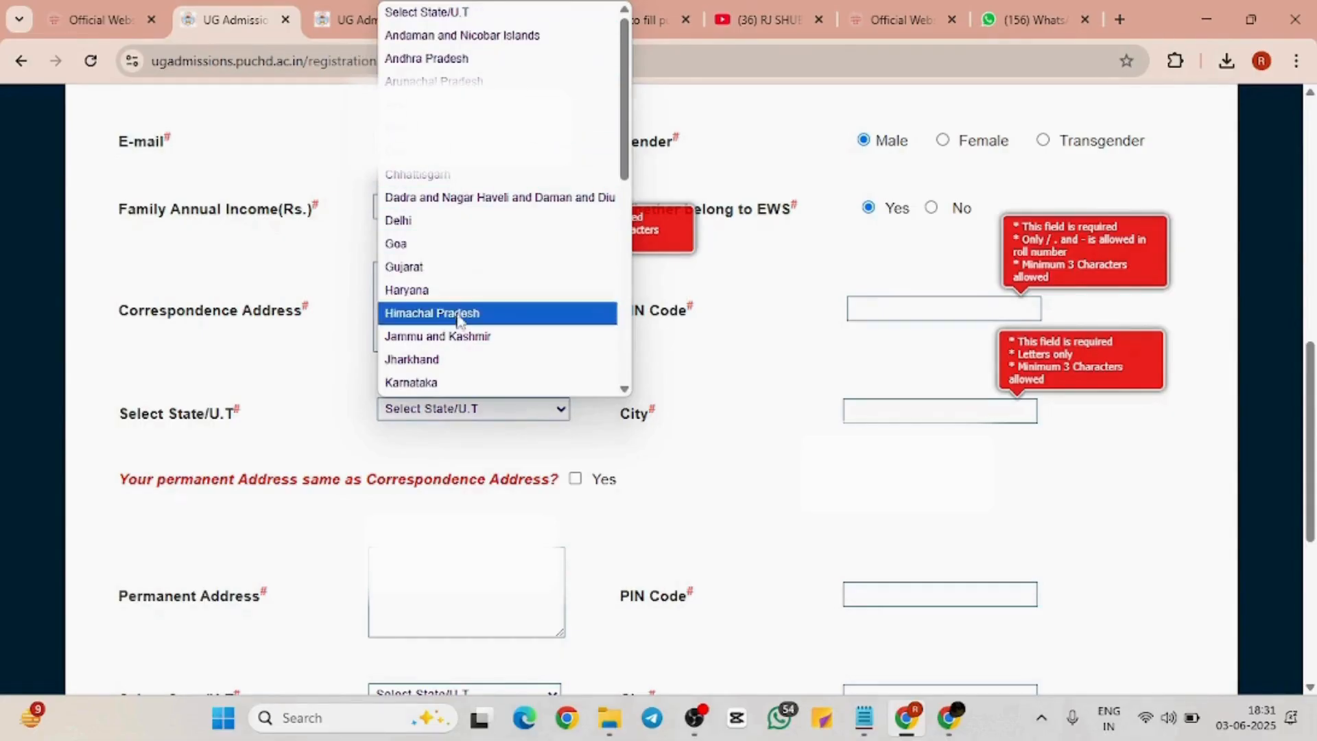
pyautogui.scroll(-6, 458, 319)
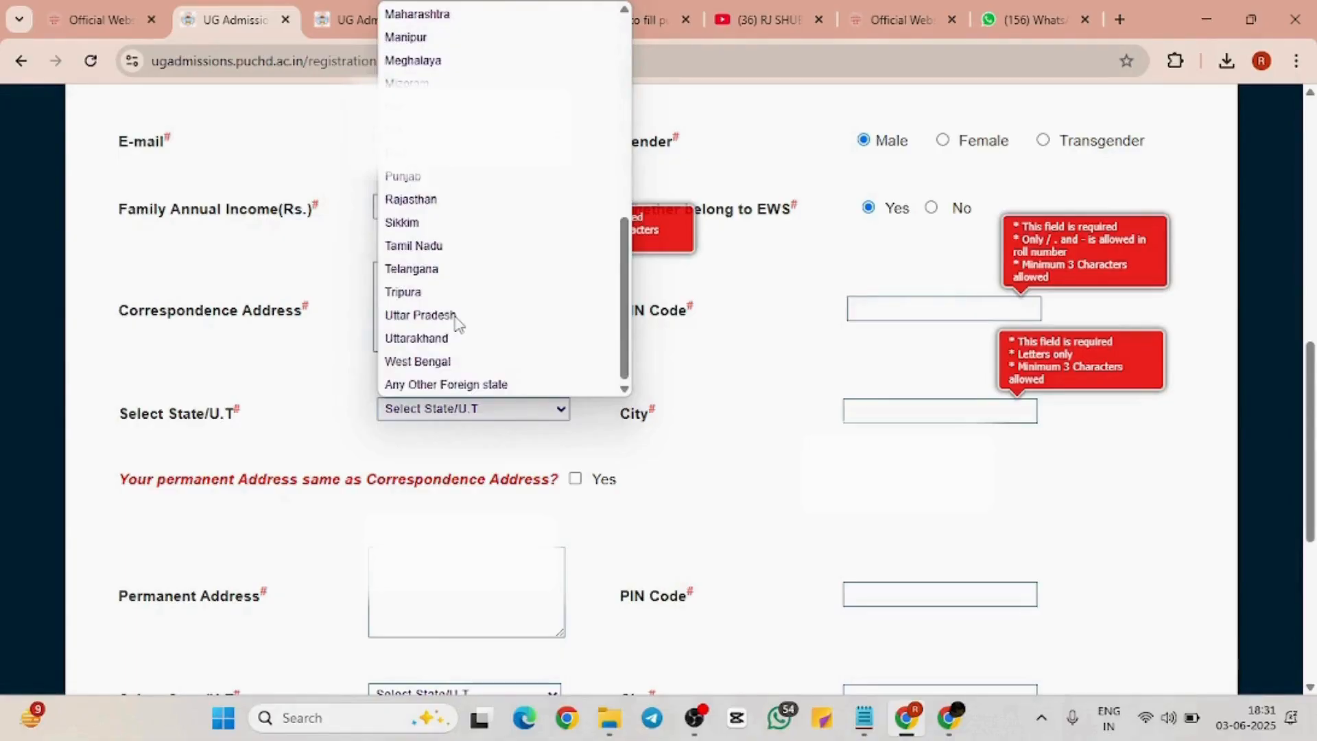
pyautogui.scroll(6, 459, 322)
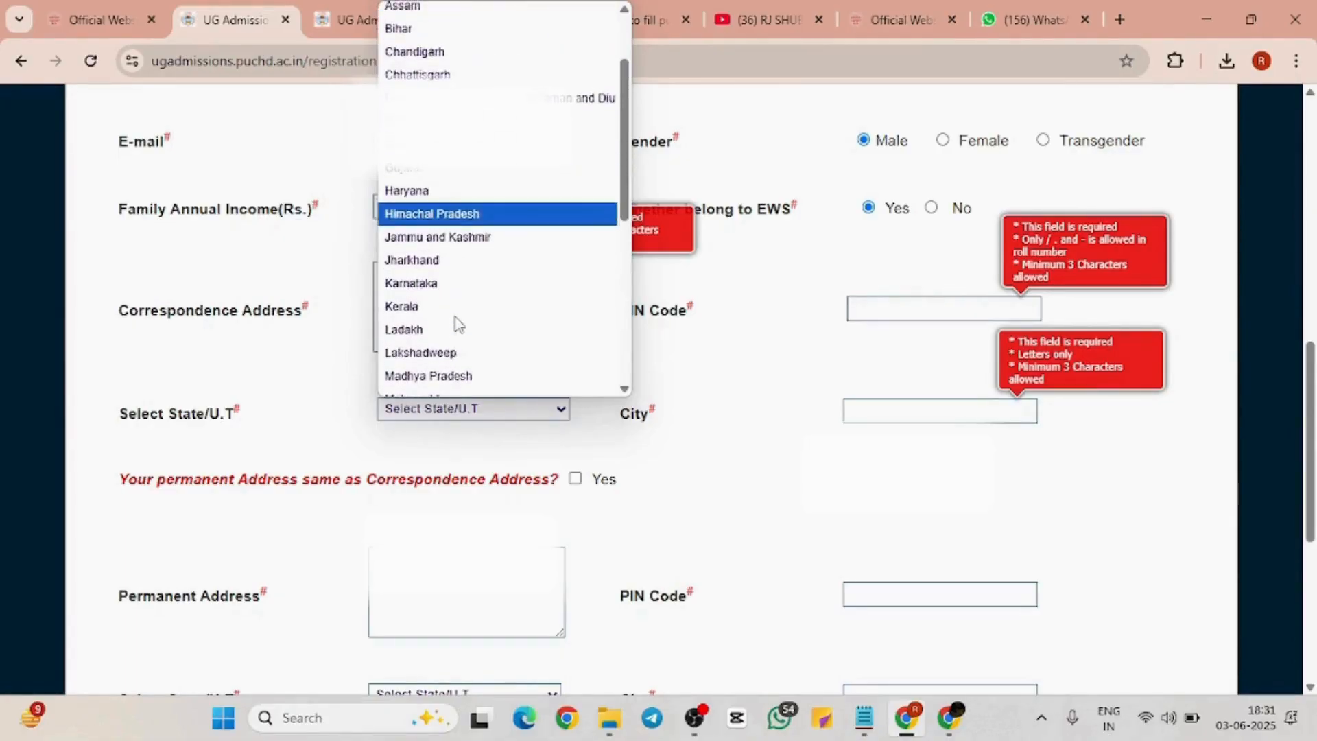
pyautogui.scroll(-2, 458, 323)
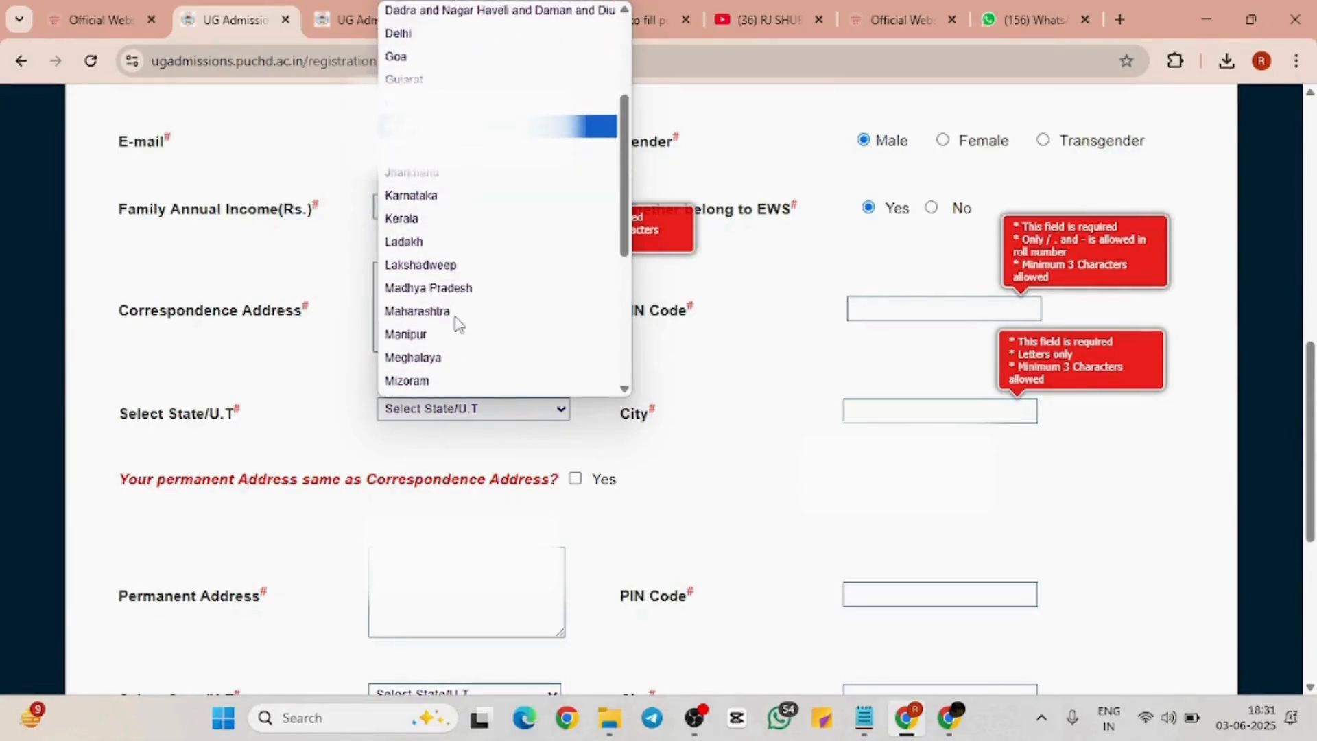
pyautogui.scroll(2, 458, 322)
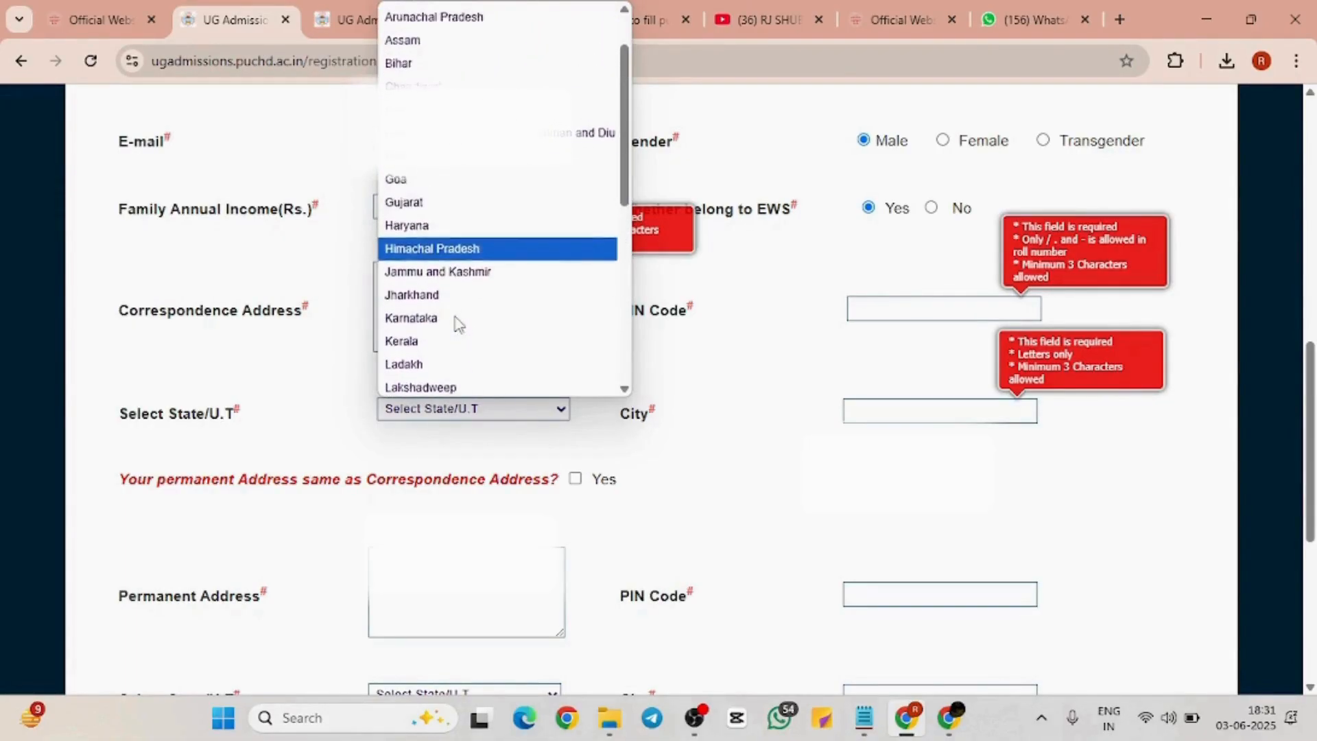
pyautogui.scroll(2, 458, 322)
pyautogui.scroll(-1, 458, 322)
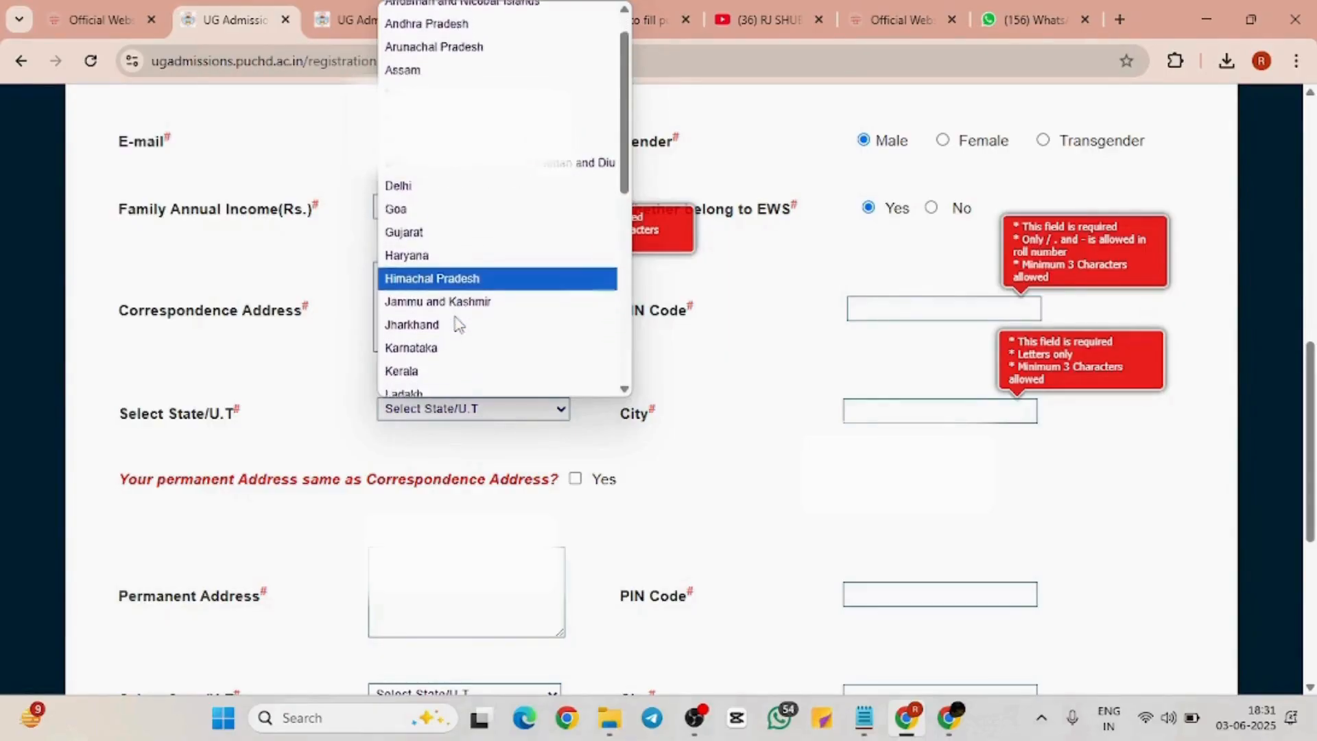
pyautogui.scroll(-4, 458, 324)
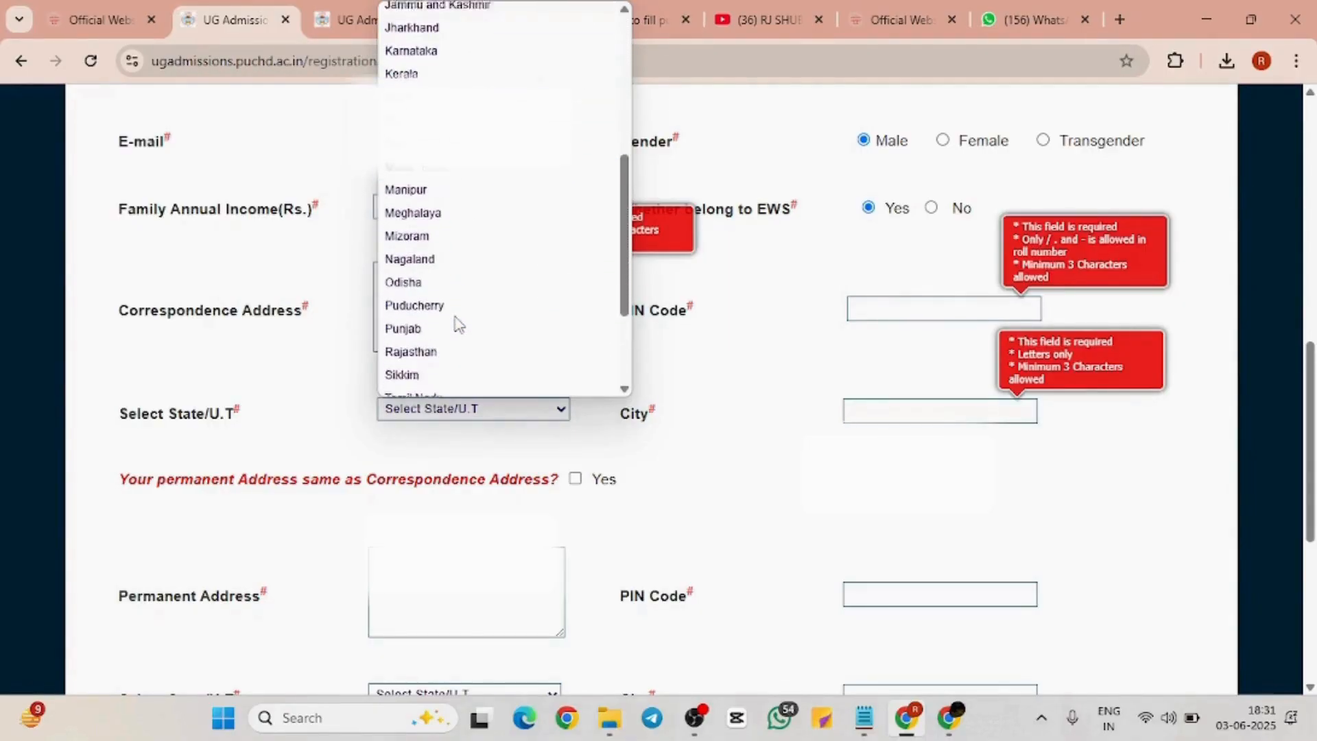
pyautogui.click(416, 323)
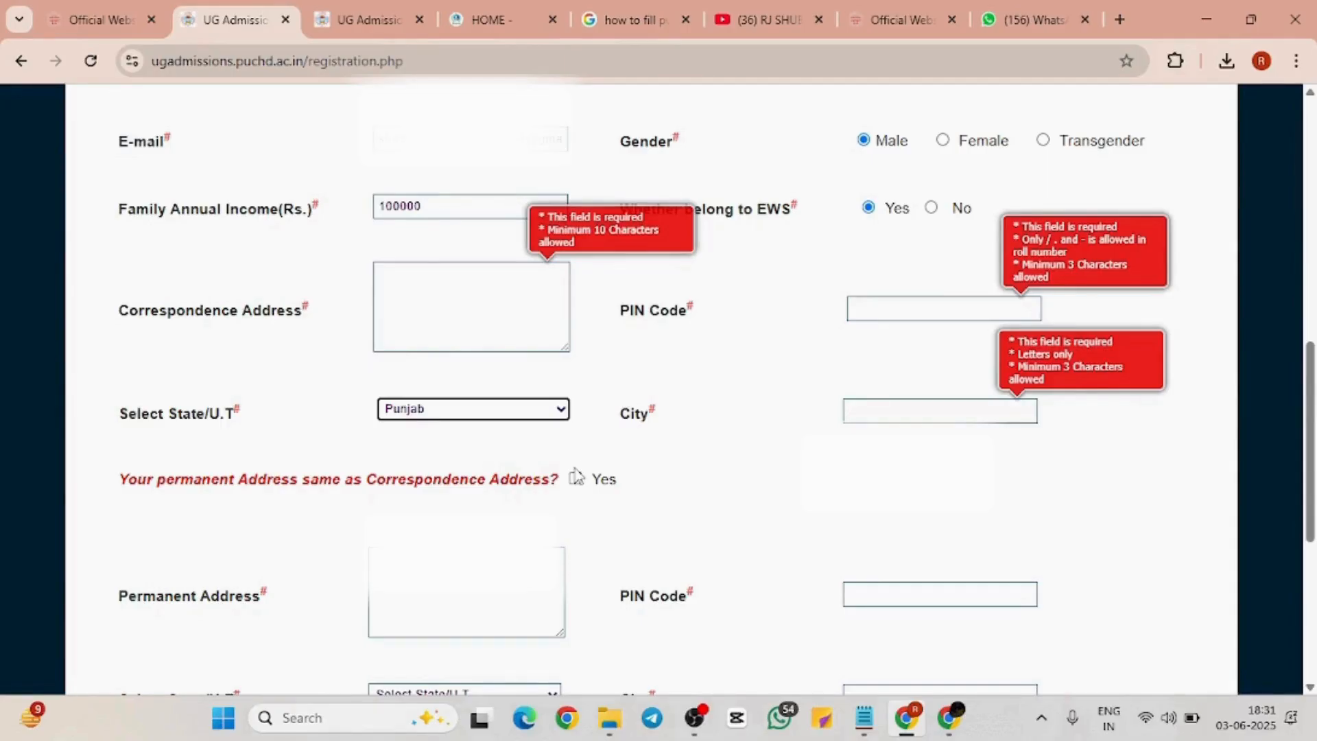
pyautogui.scroll(-2, 641, 433)
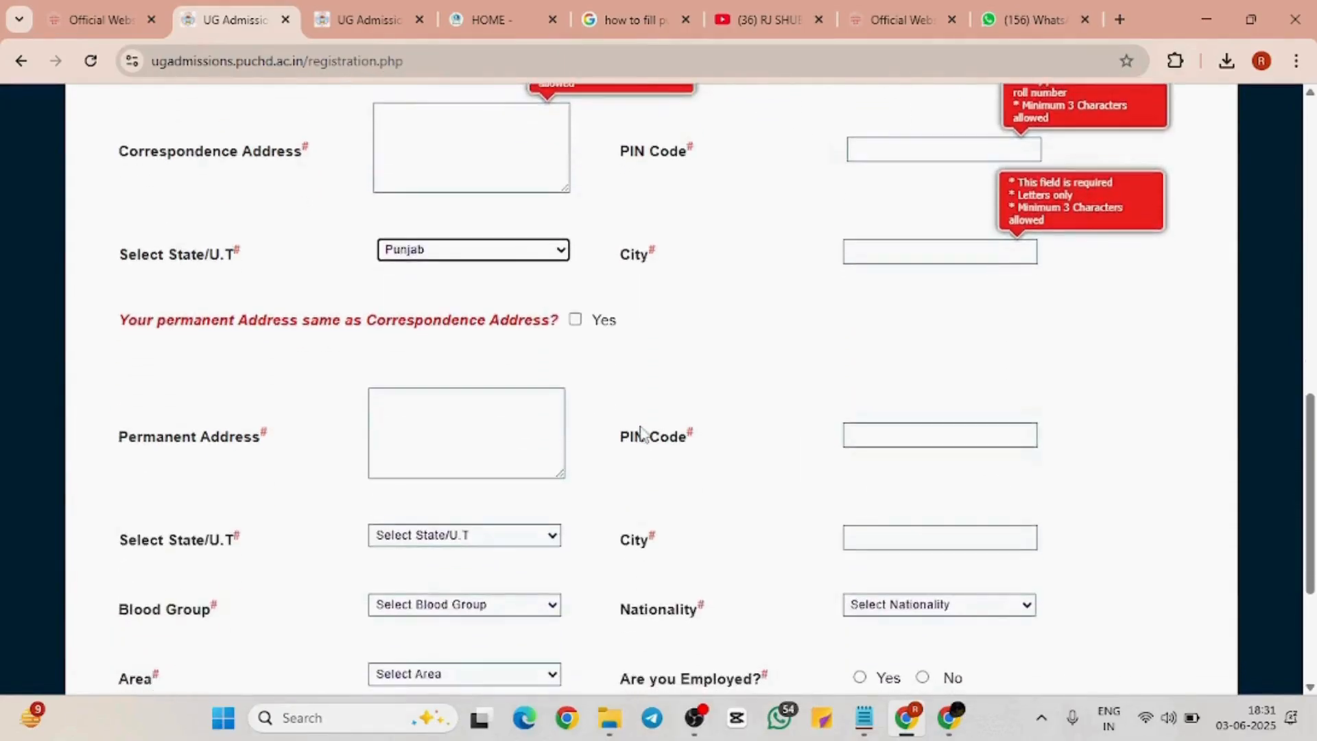
pyautogui.scroll(-2, 642, 433)
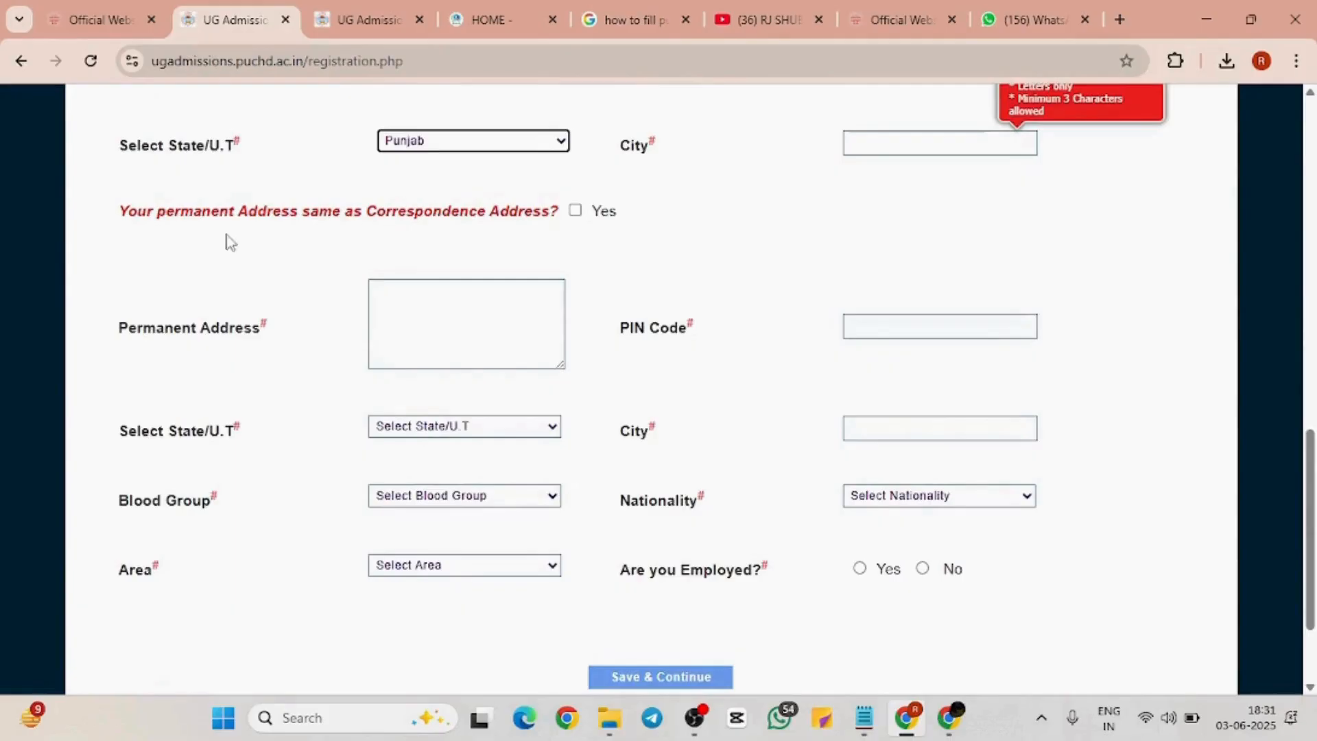
pyautogui.moveTo(118, 213); pyautogui.dragTo(564, 223)
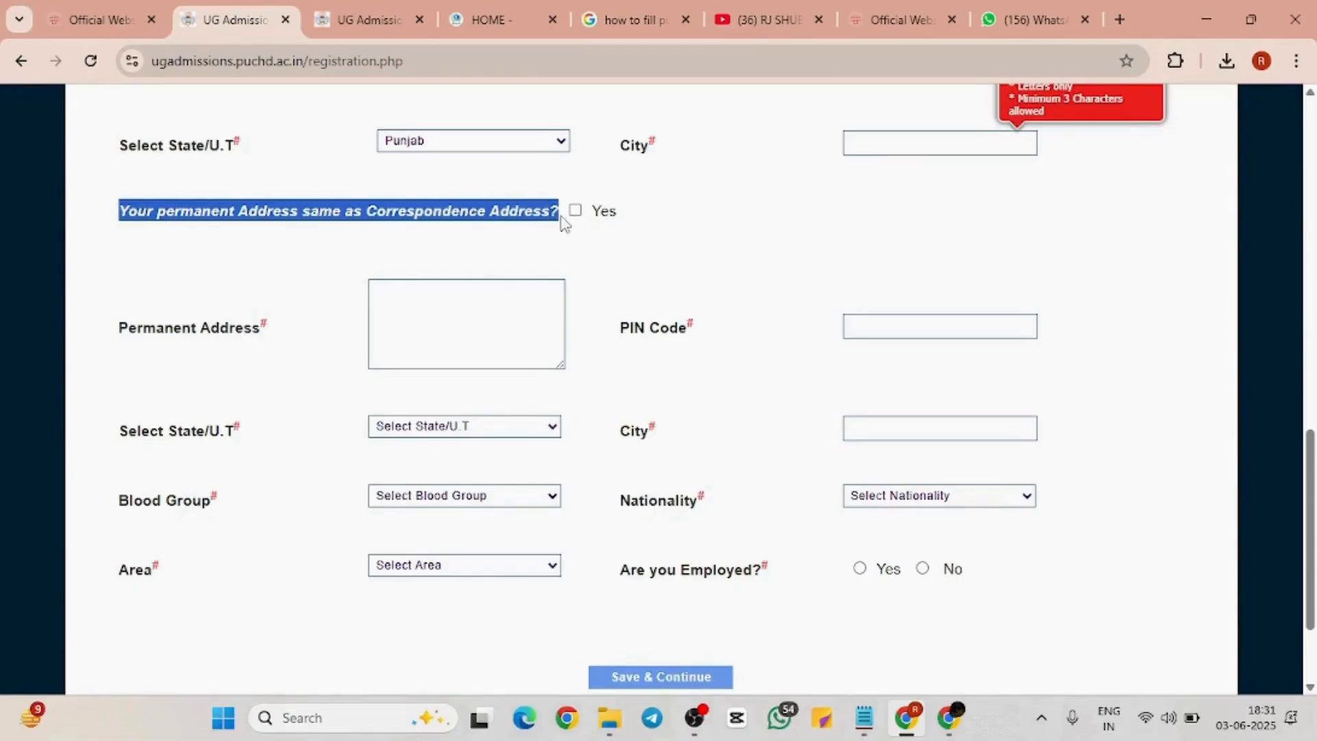
# Mark the permanent address as the same as the correspondence address
pyautogui.click(575, 262)
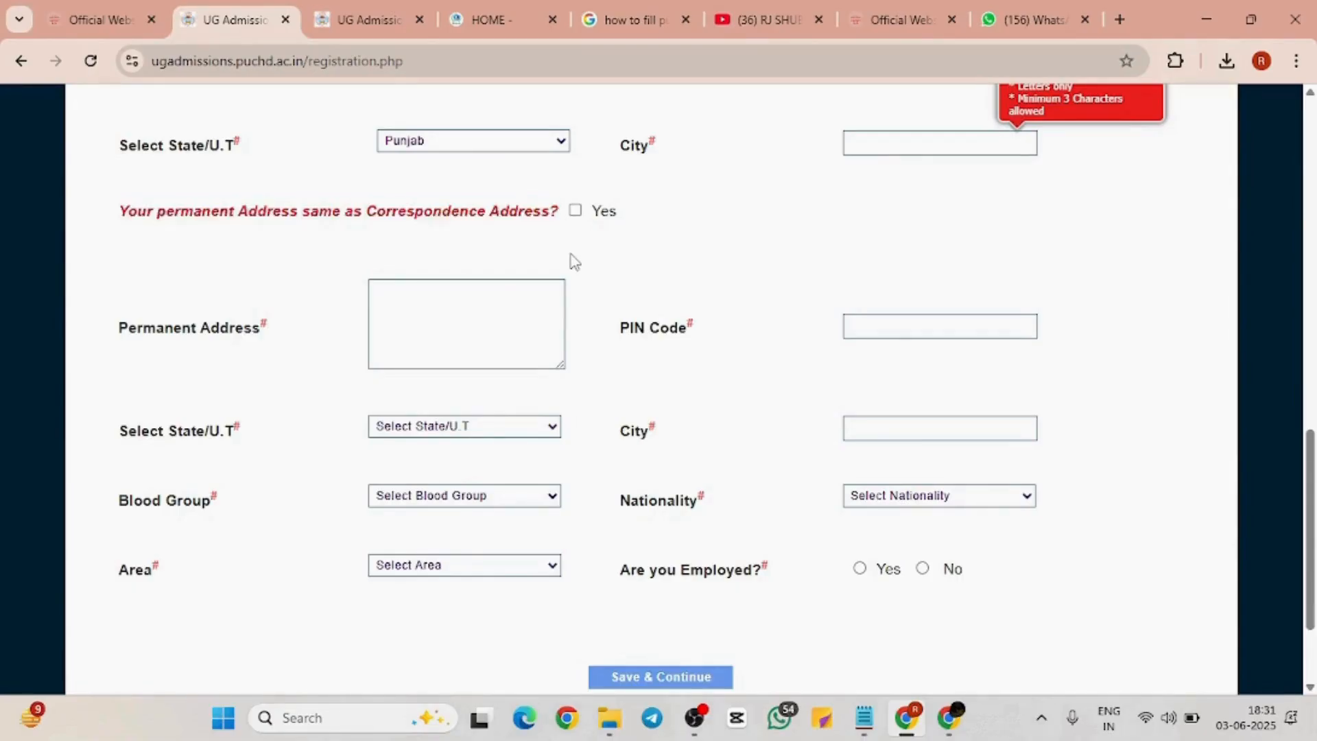
pyautogui.click(575, 211)
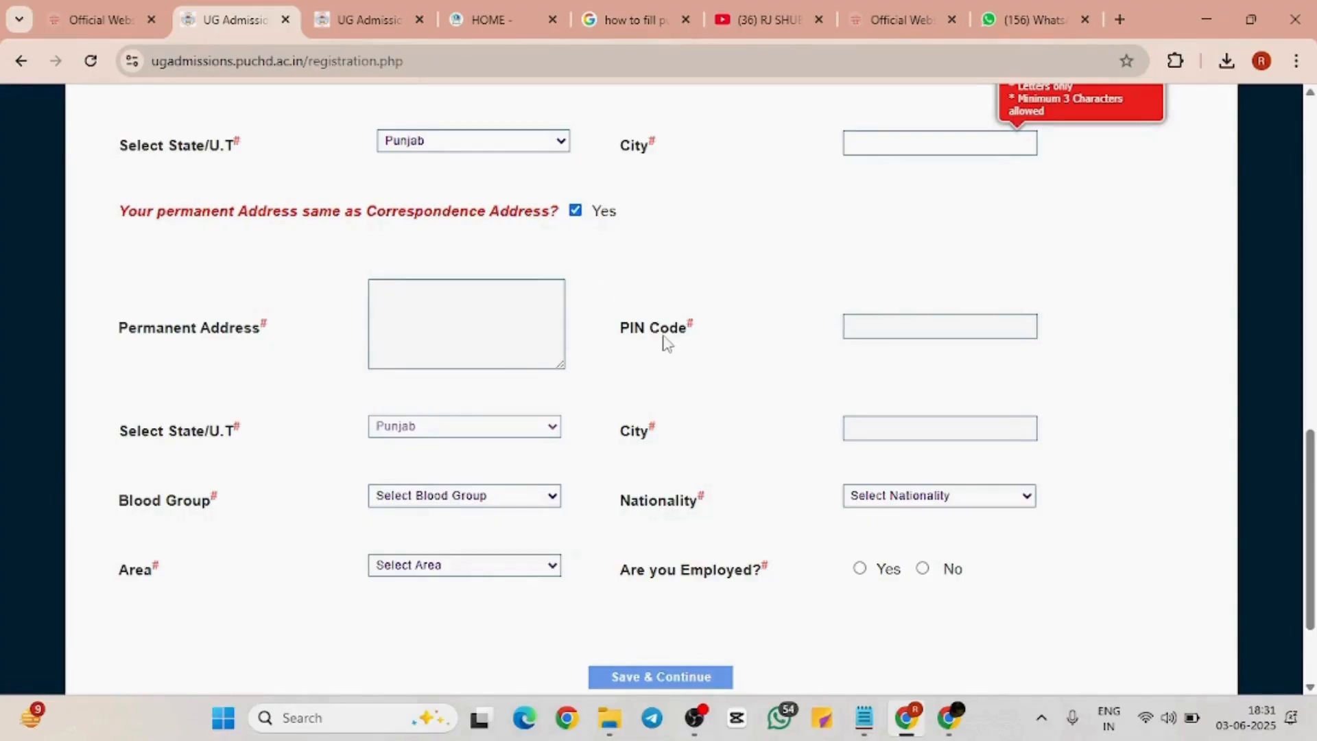
pyautogui.scroll(-3, 662, 343)
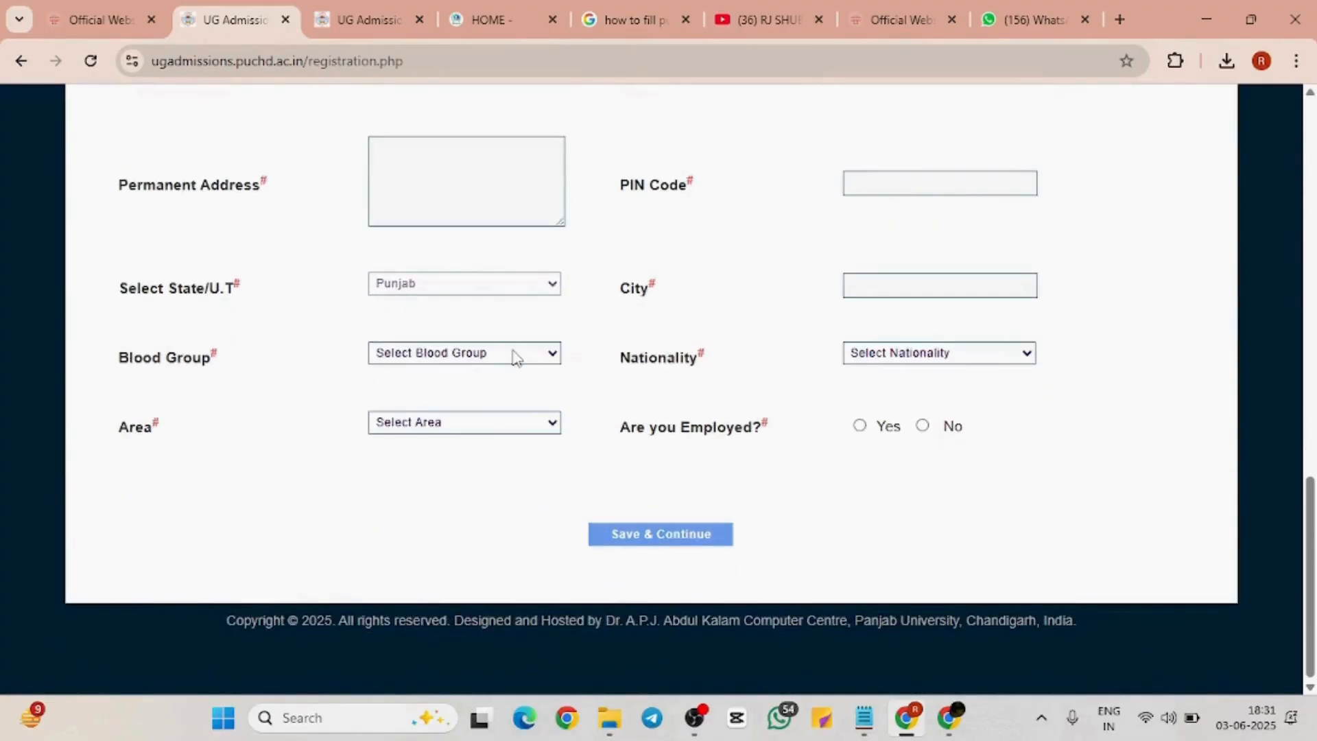
# Choose B+ as Blood Group, Indian as Nationality and Rural as Area
pyautogui.click(516, 357)
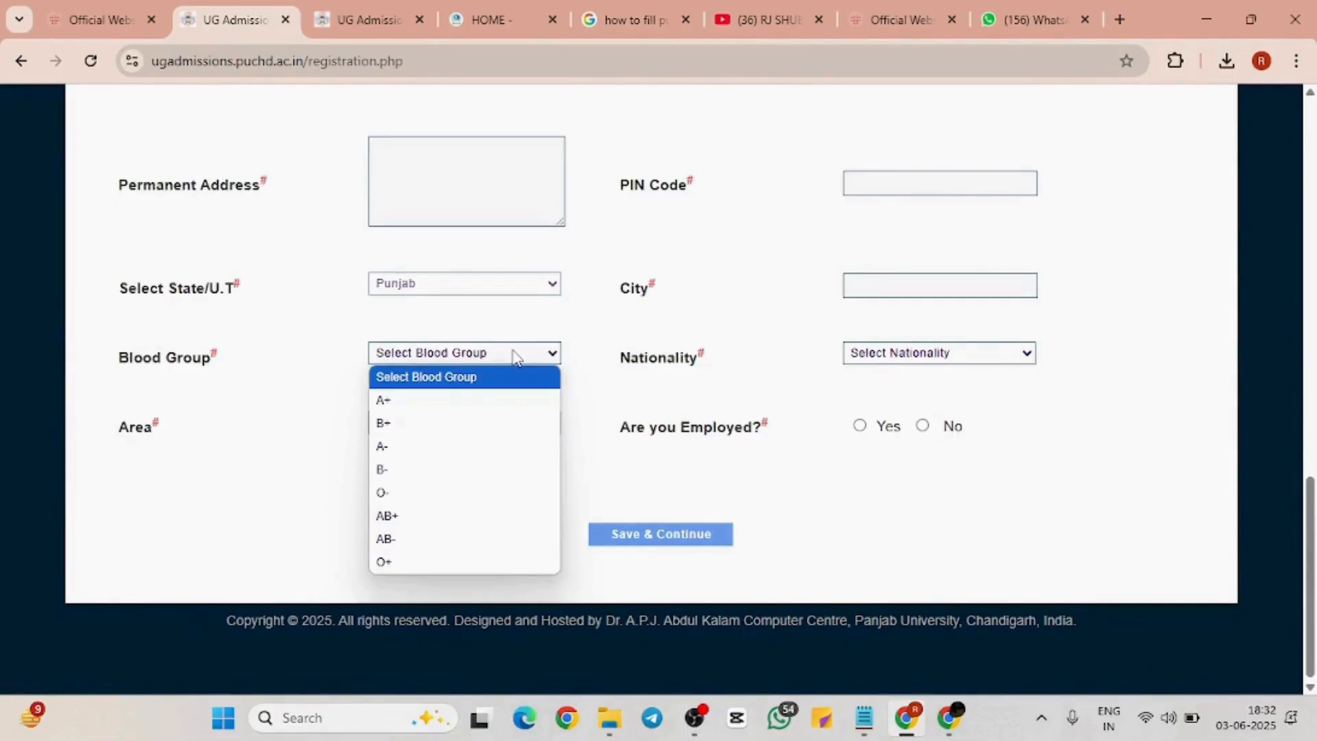
pyautogui.click(471, 425)
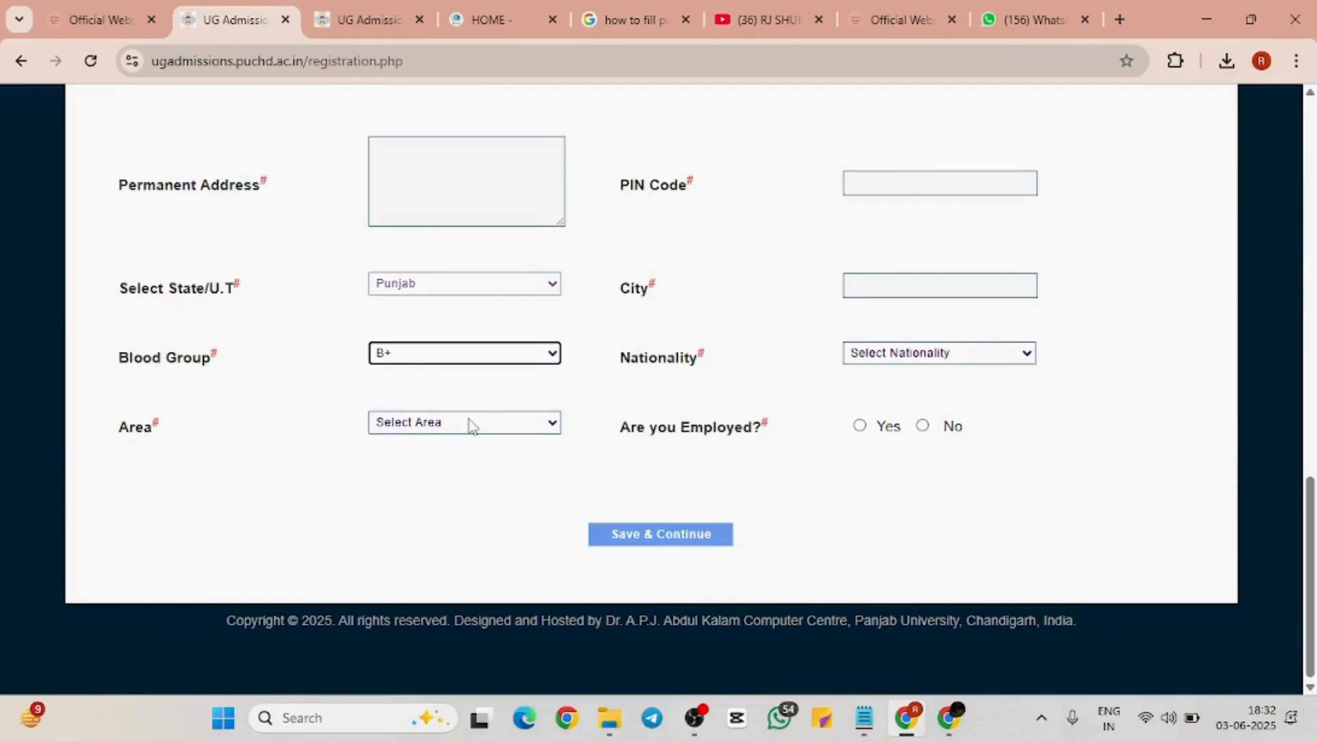
pyautogui.click(912, 358)
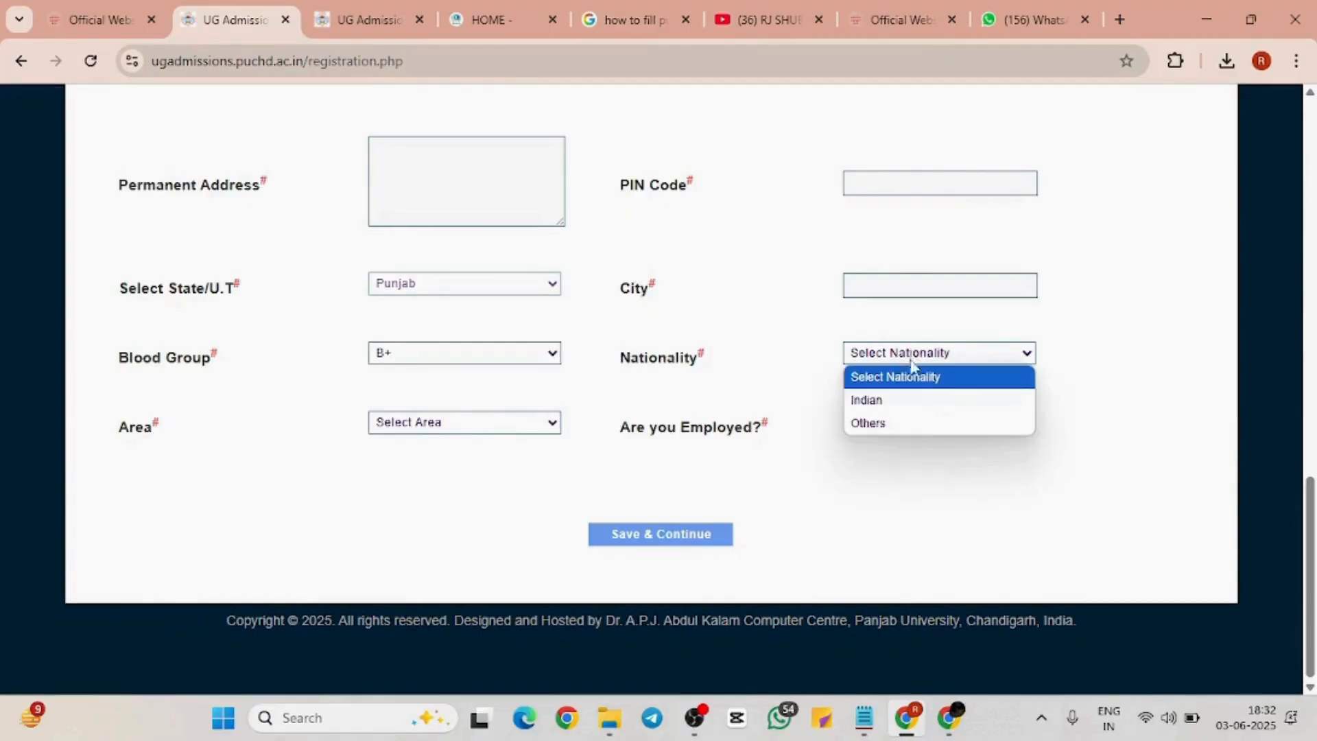
pyautogui.click(909, 400)
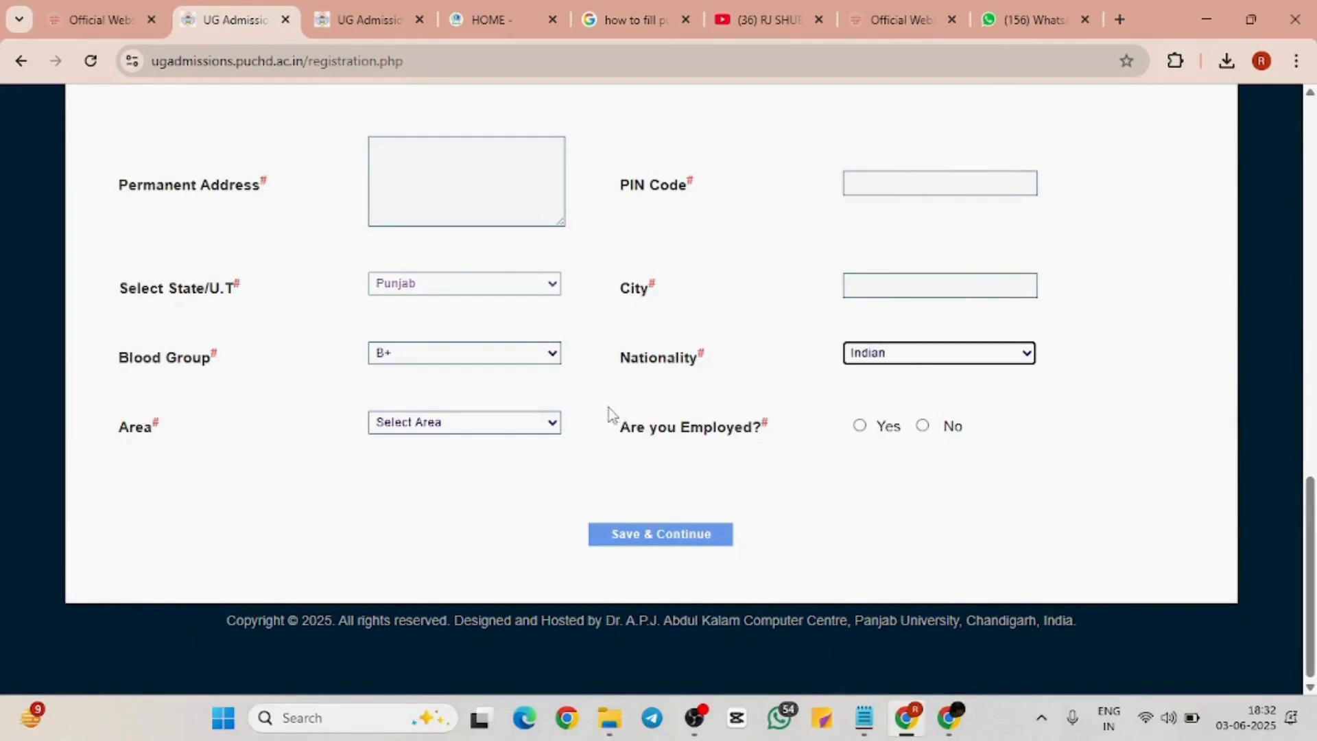
pyautogui.click(497, 423)
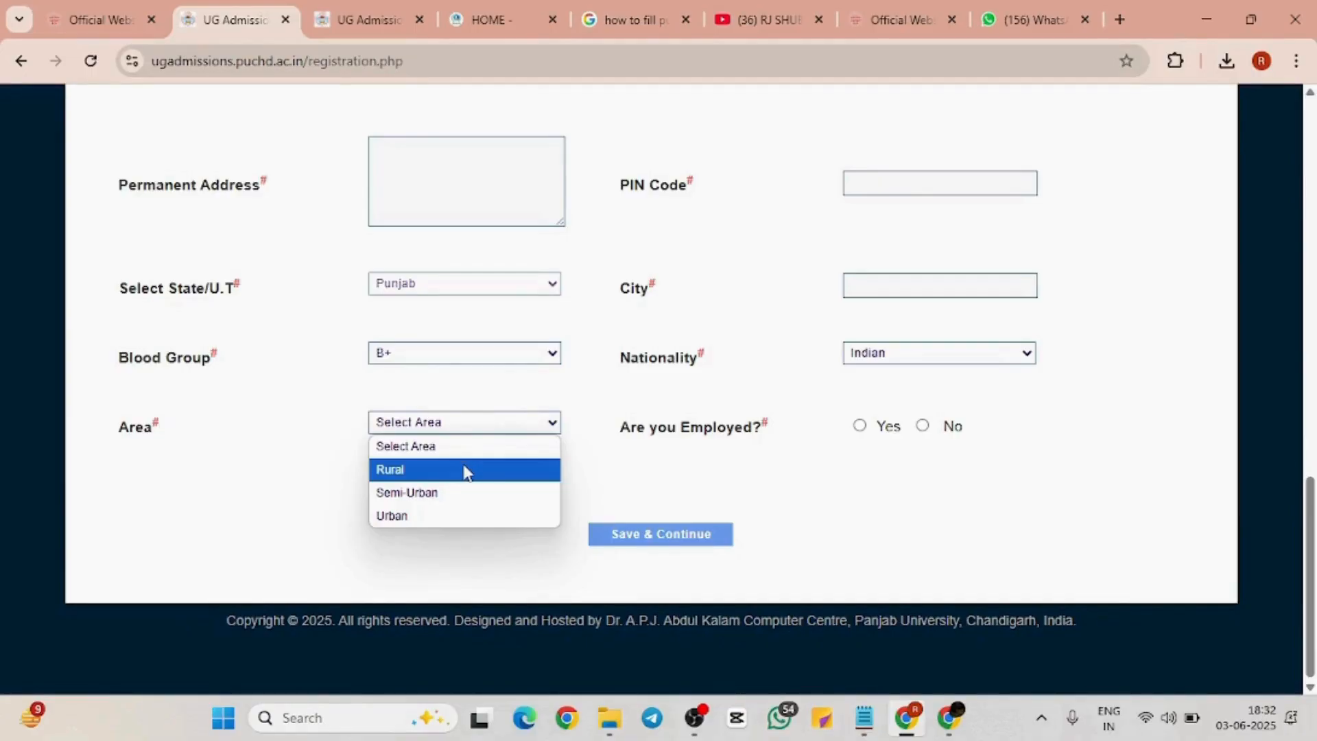
pyautogui.click(466, 472)
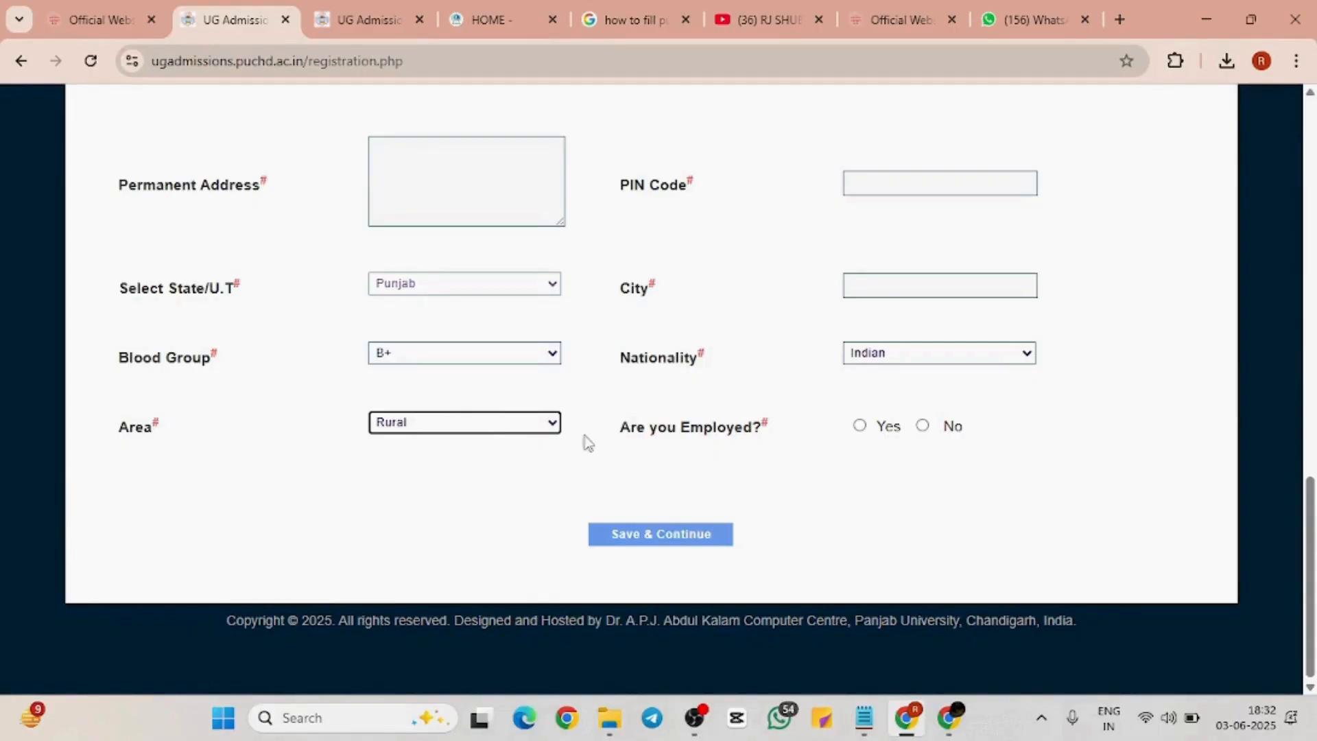
# Answer No to 'Are you Employed?' and review the rest of the form
pyautogui.keyDown('ctrl'); pyautogui.scroll(3, 832, 435); pyautogui.keyUp('ctrl')
pyautogui.keyDown('ctrl'); pyautogui.scroll(5, 832, 435); pyautogui.keyUp('ctrl')
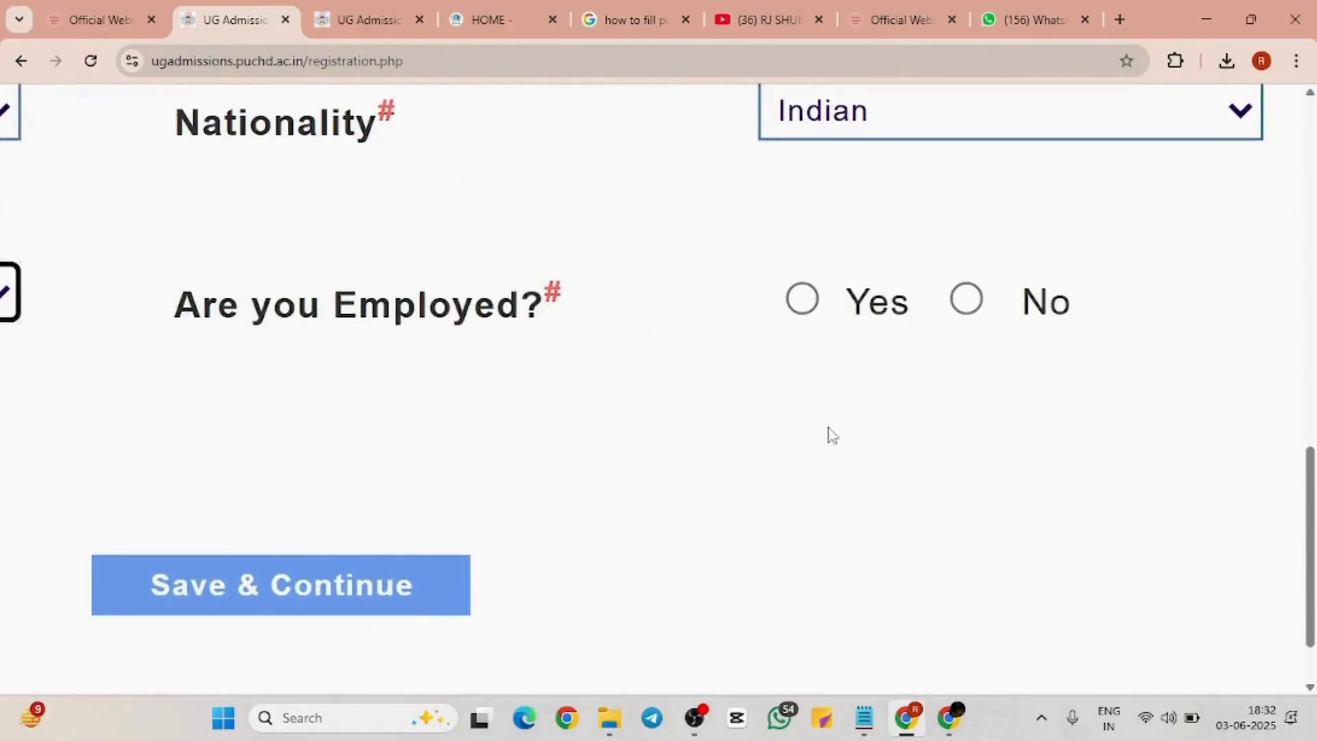
pyautogui.keyDown('ctrl'); pyautogui.scroll(4, 832, 435); pyautogui.keyUp('ctrl')
pyautogui.keyDown('ctrl'); pyautogui.scroll(-5, 832, 436); pyautogui.keyUp('ctrl')
pyautogui.keyDown('ctrl'); pyautogui.scroll(1, 832, 435); pyautogui.keyUp('ctrl')
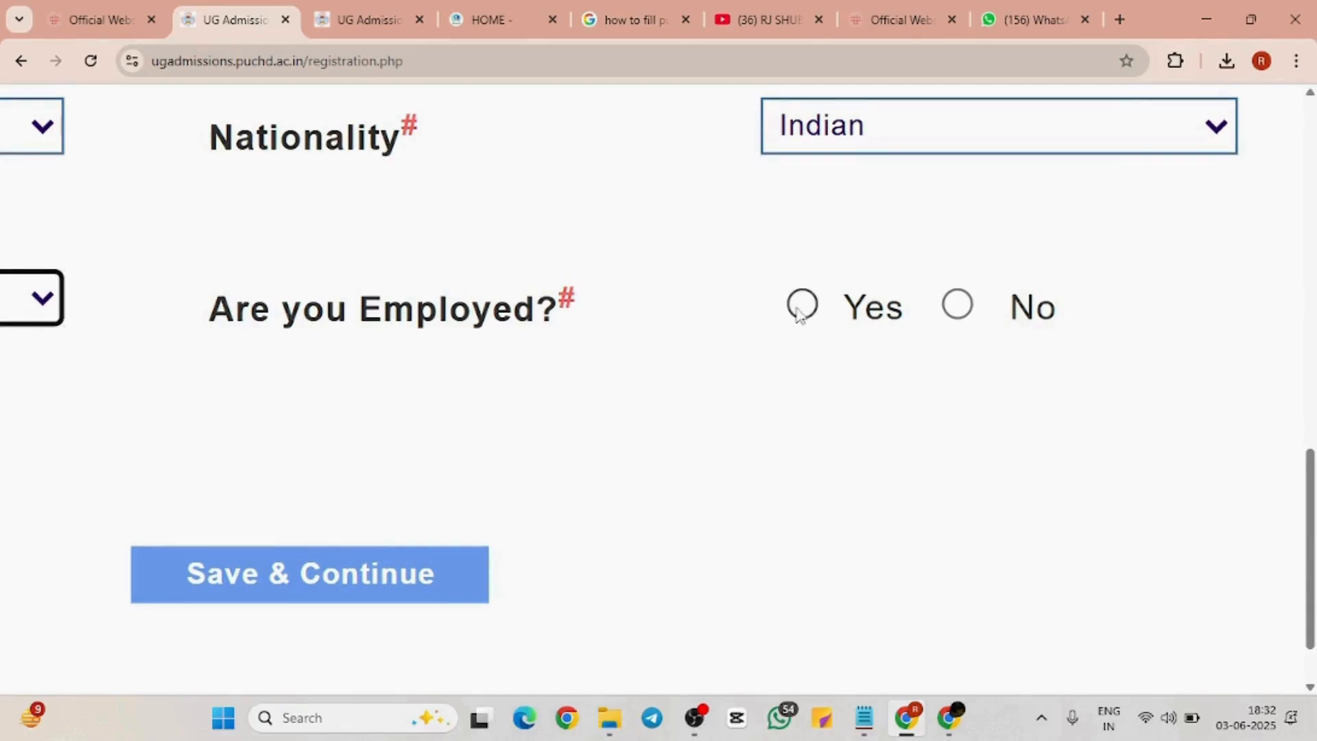
pyautogui.scroll(-3, 801, 315)
pyautogui.scroll(-4, 800, 316)
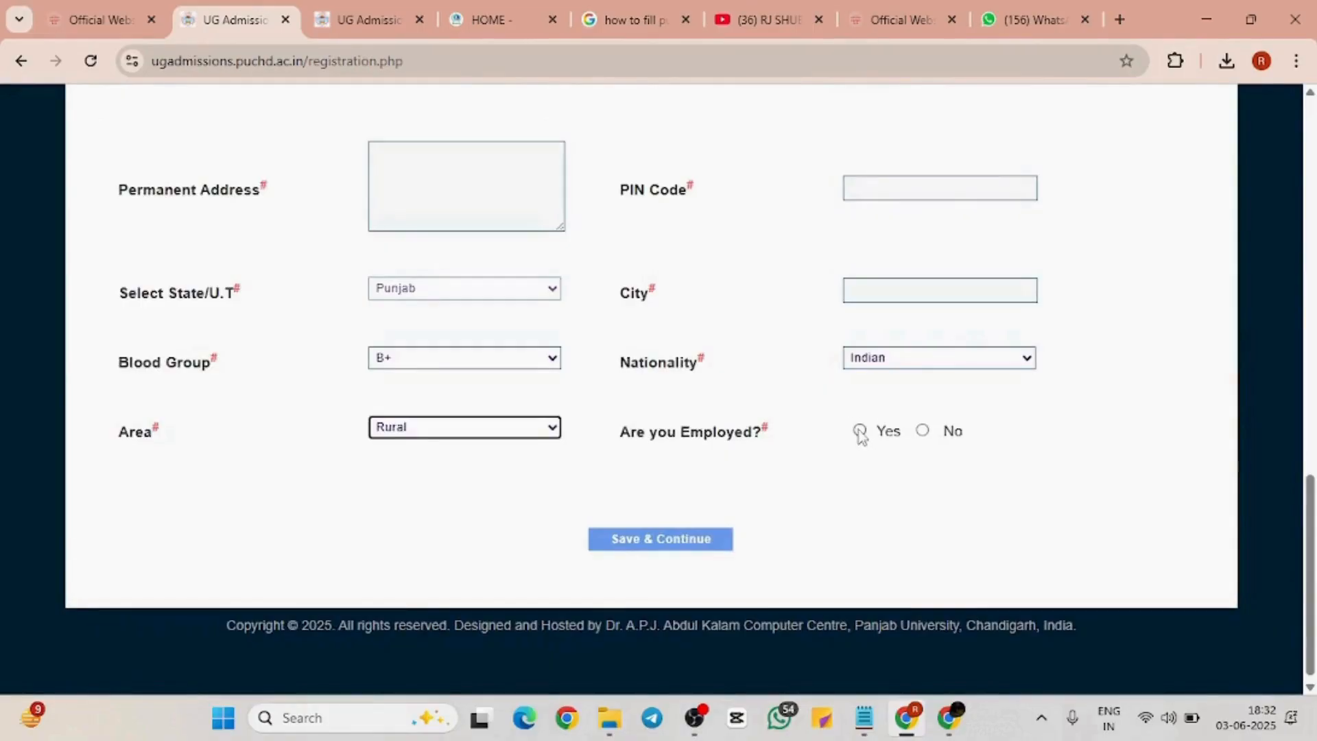
pyautogui.click(860, 430)
pyautogui.click(922, 430)
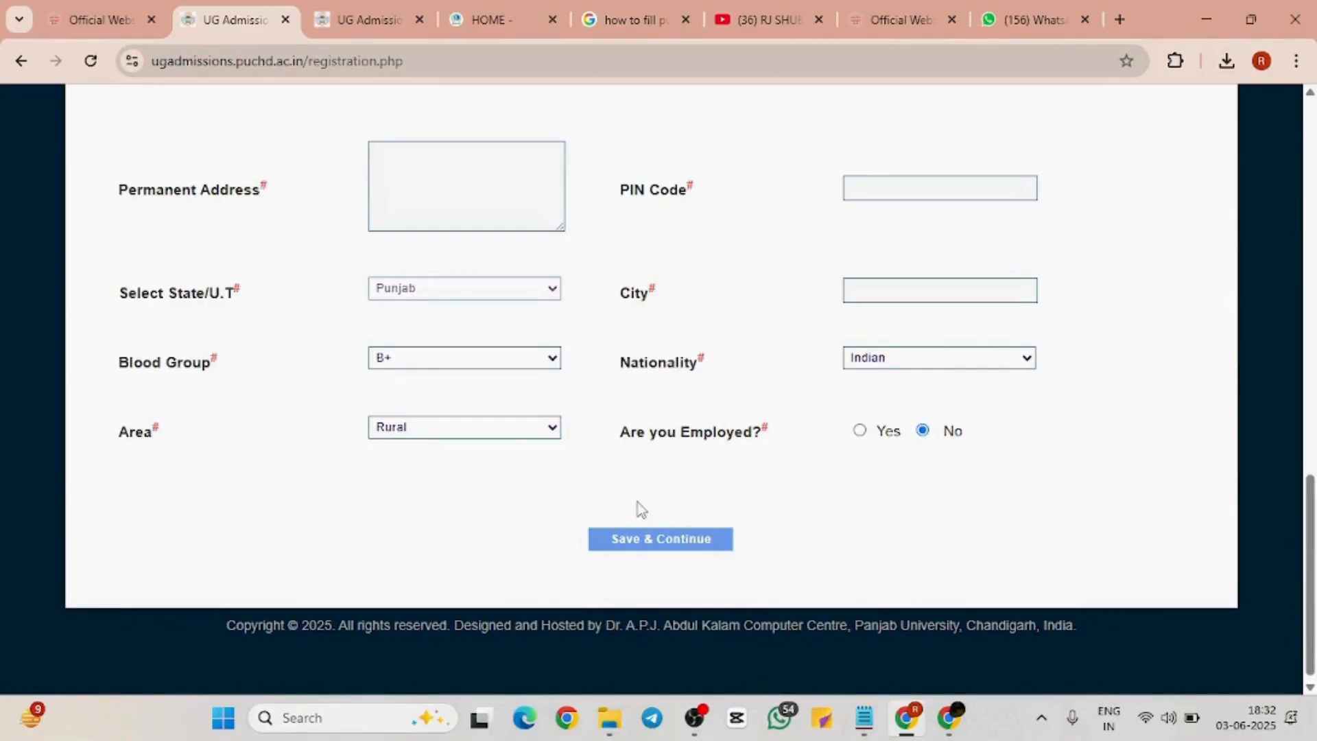
pyautogui.scroll(13, 642, 501)
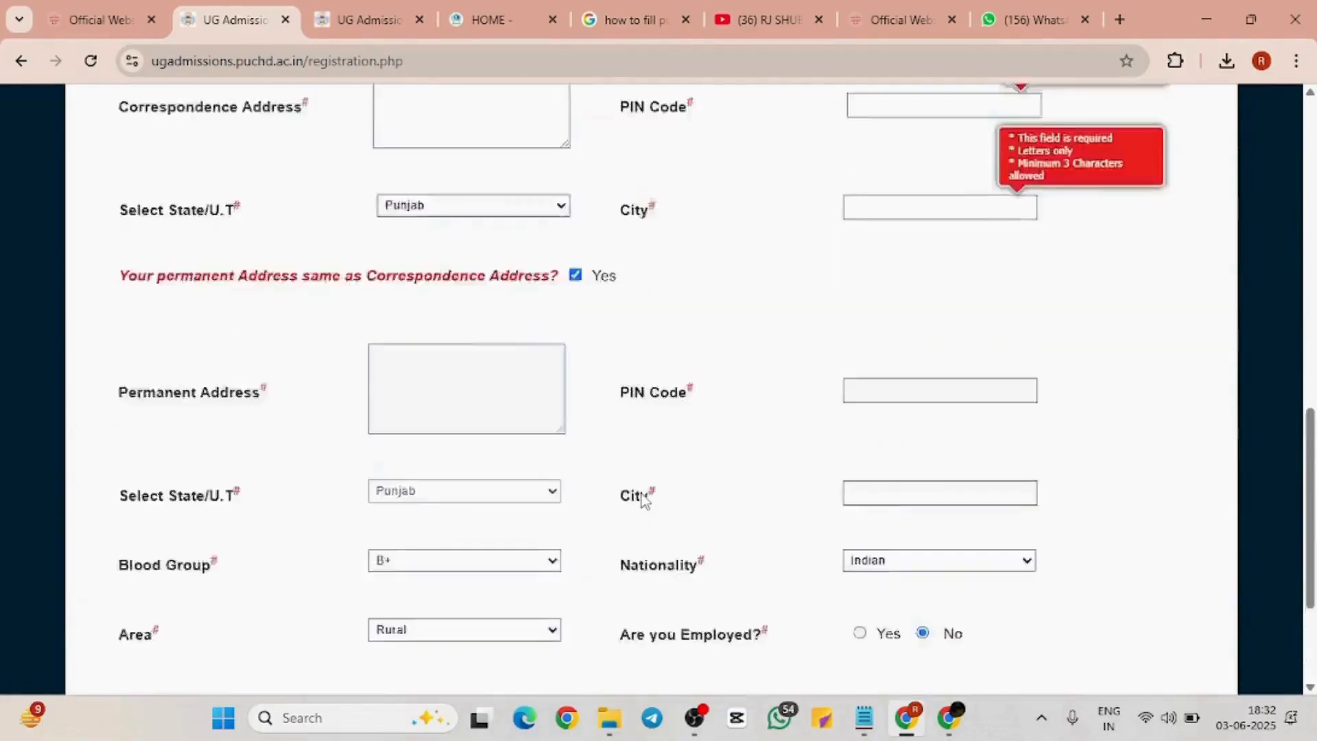
pyautogui.scroll(-13, 641, 492)
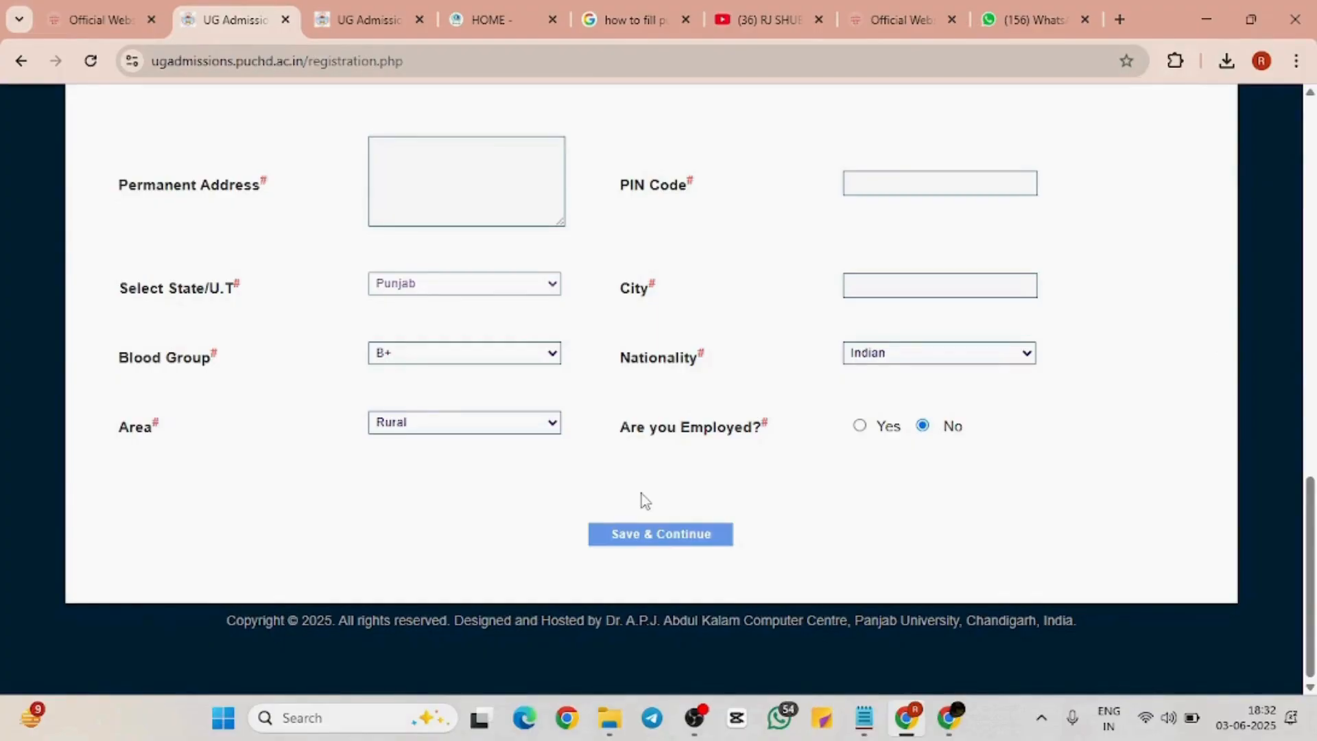
pyautogui.scroll(13, 641, 492)
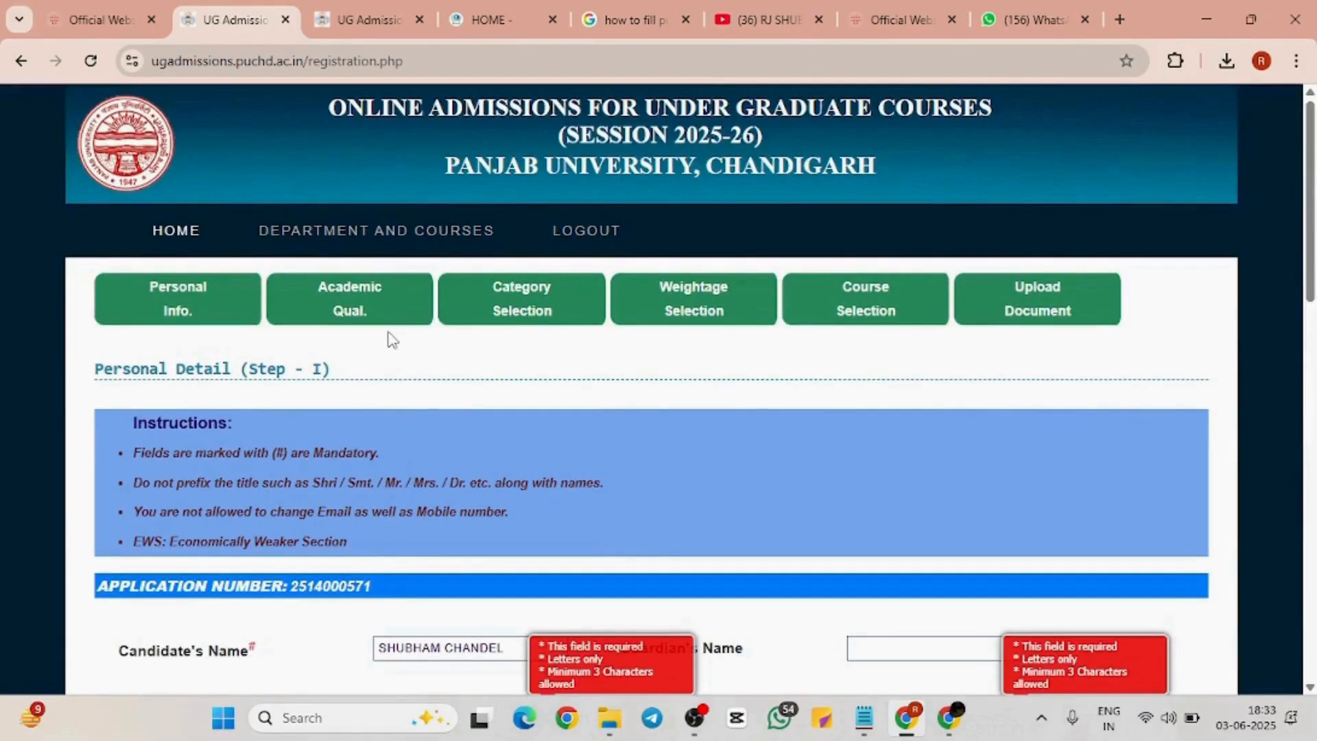
pyautogui.scroll(-13, 643, 374)
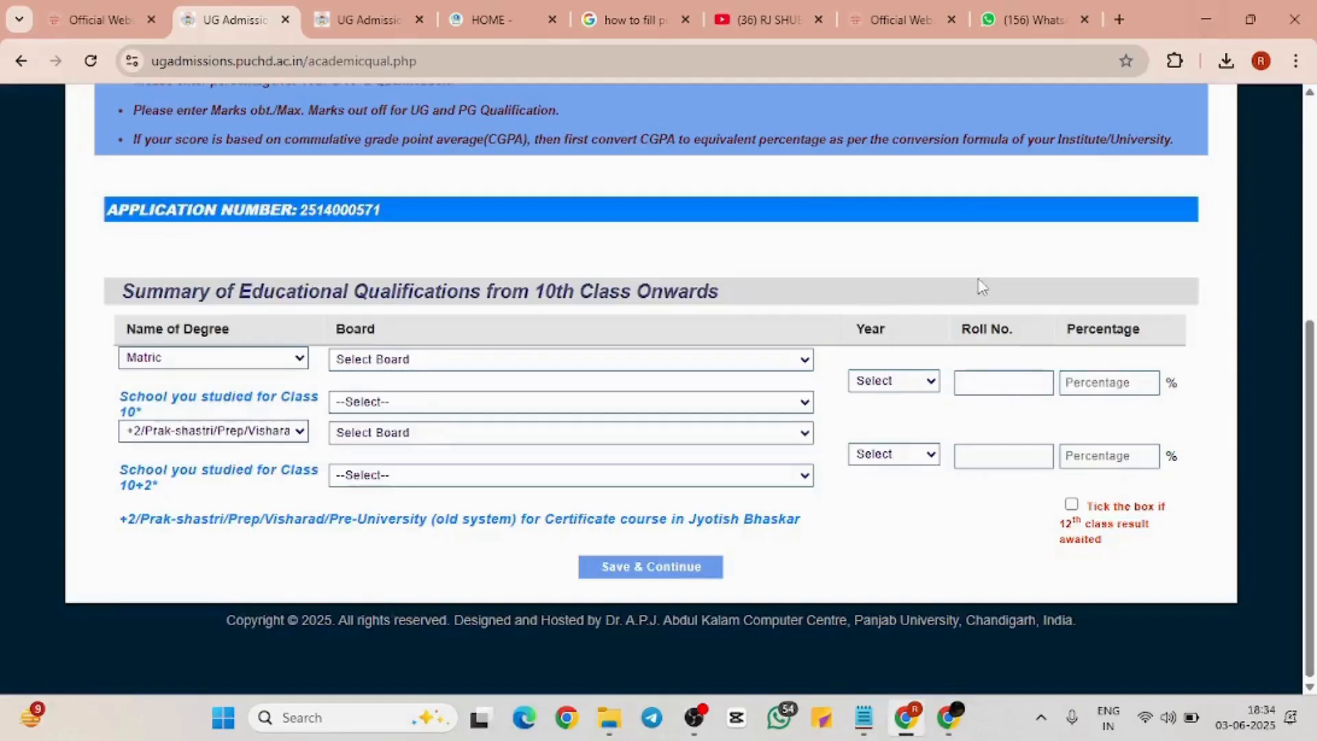
pyautogui.scroll(5, 974, 285)
# Pick Central Board of Secondary Education (CBSE), New Delhi from the Matric row's Board list
pyautogui.scroll(-3, 973, 288)
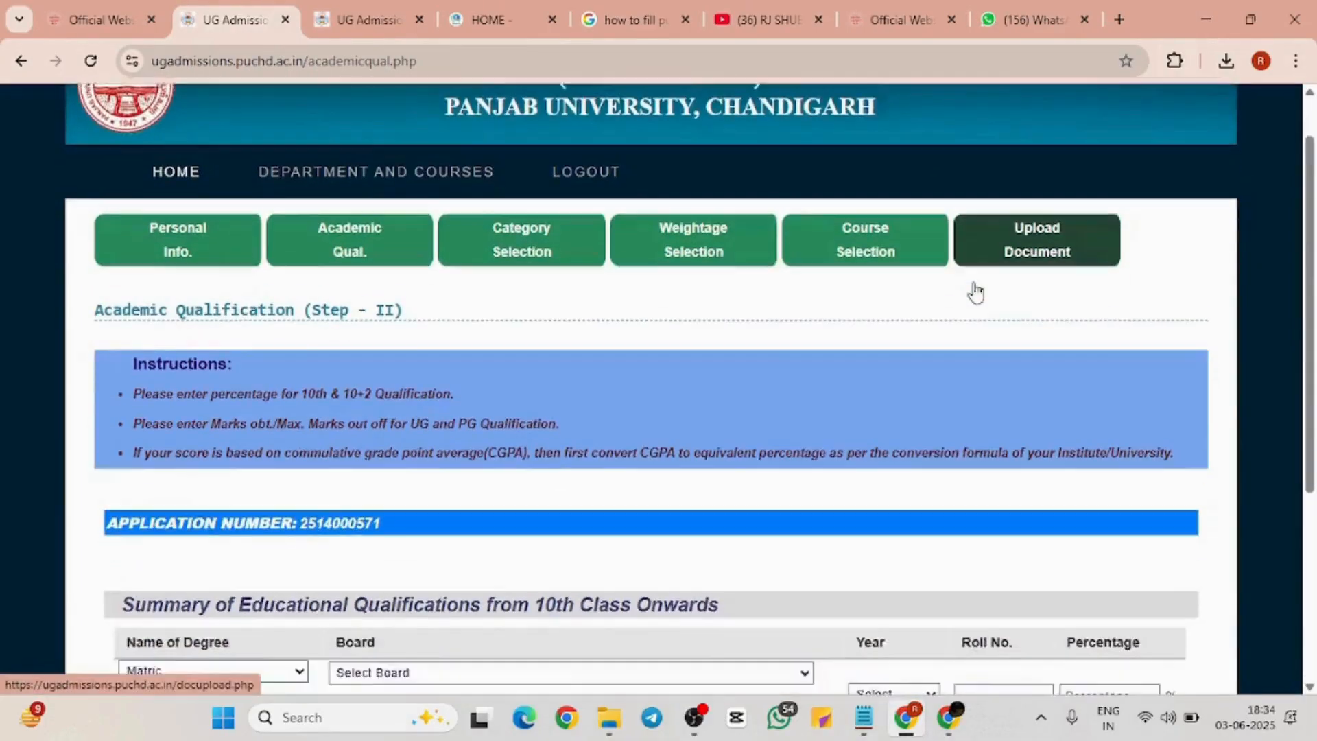
pyautogui.scroll(-1, 973, 282)
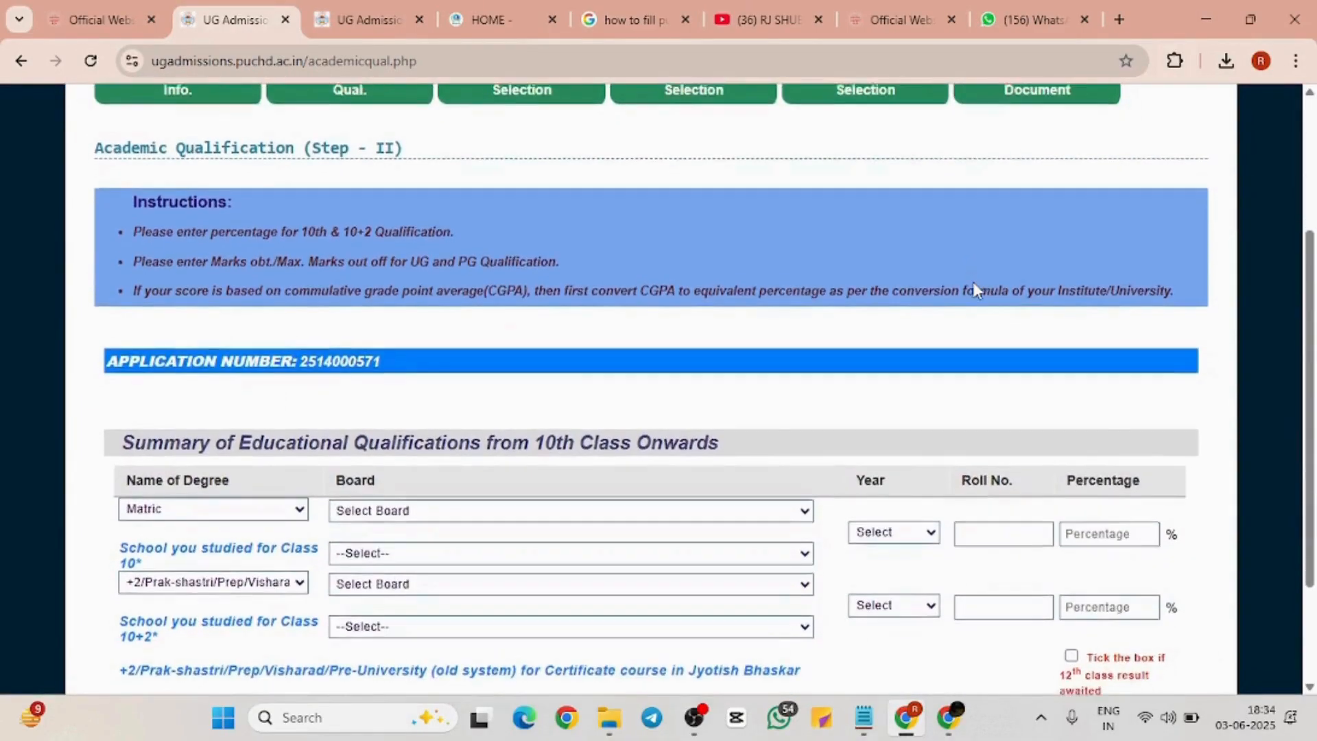
pyautogui.scroll(-1, 977, 290)
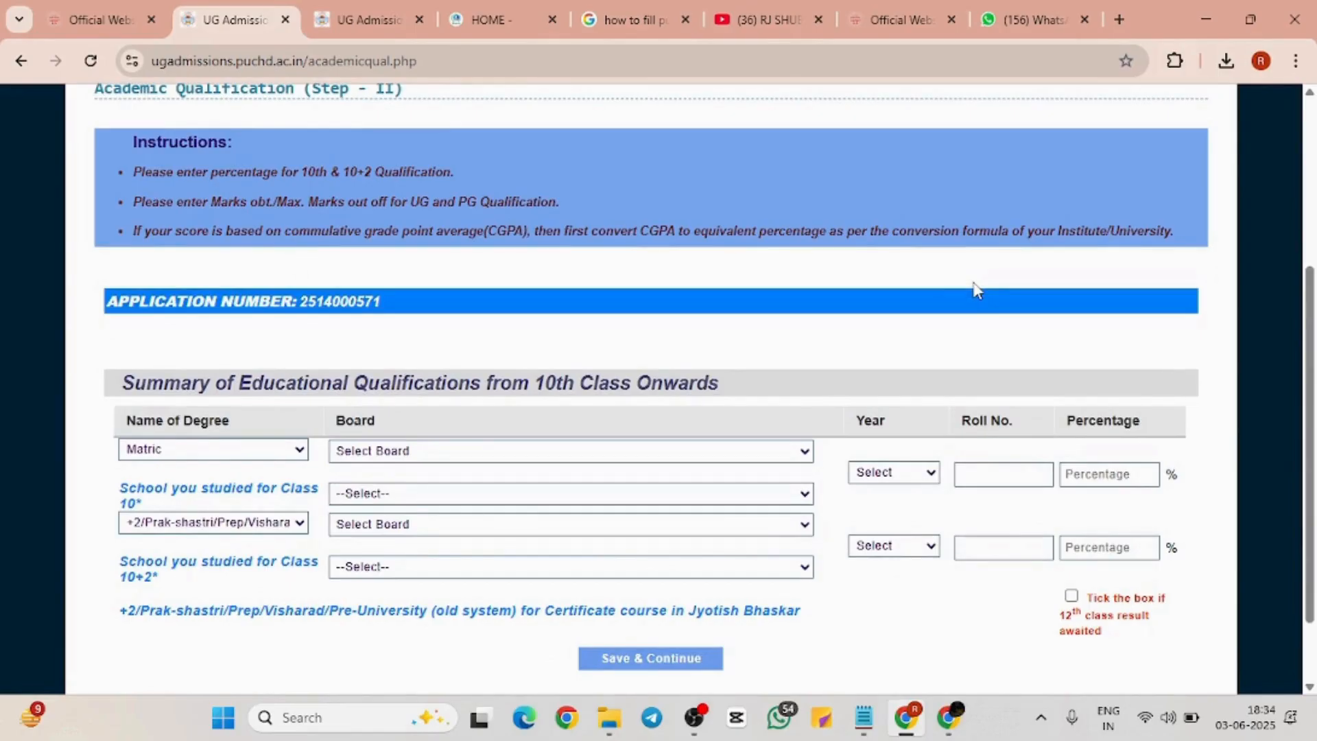
pyautogui.scroll(1, 977, 291)
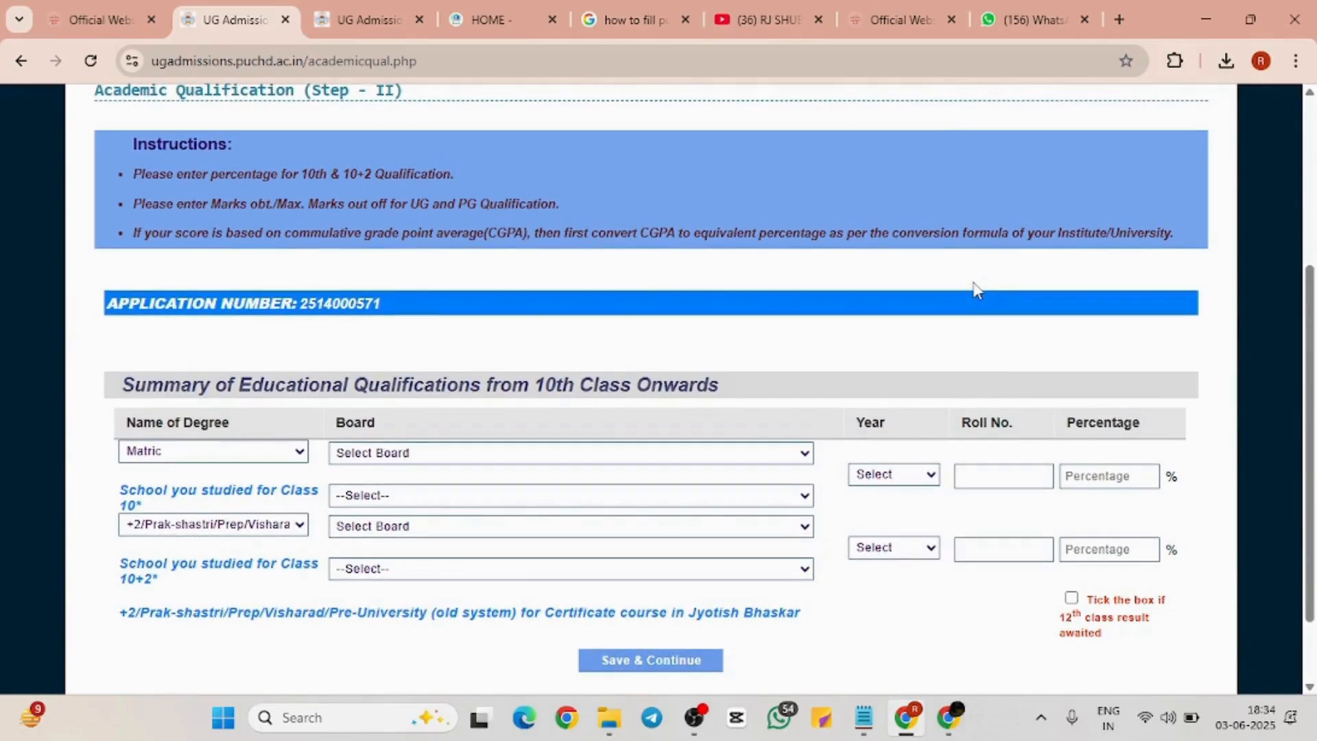
pyautogui.scroll(-2, 978, 290)
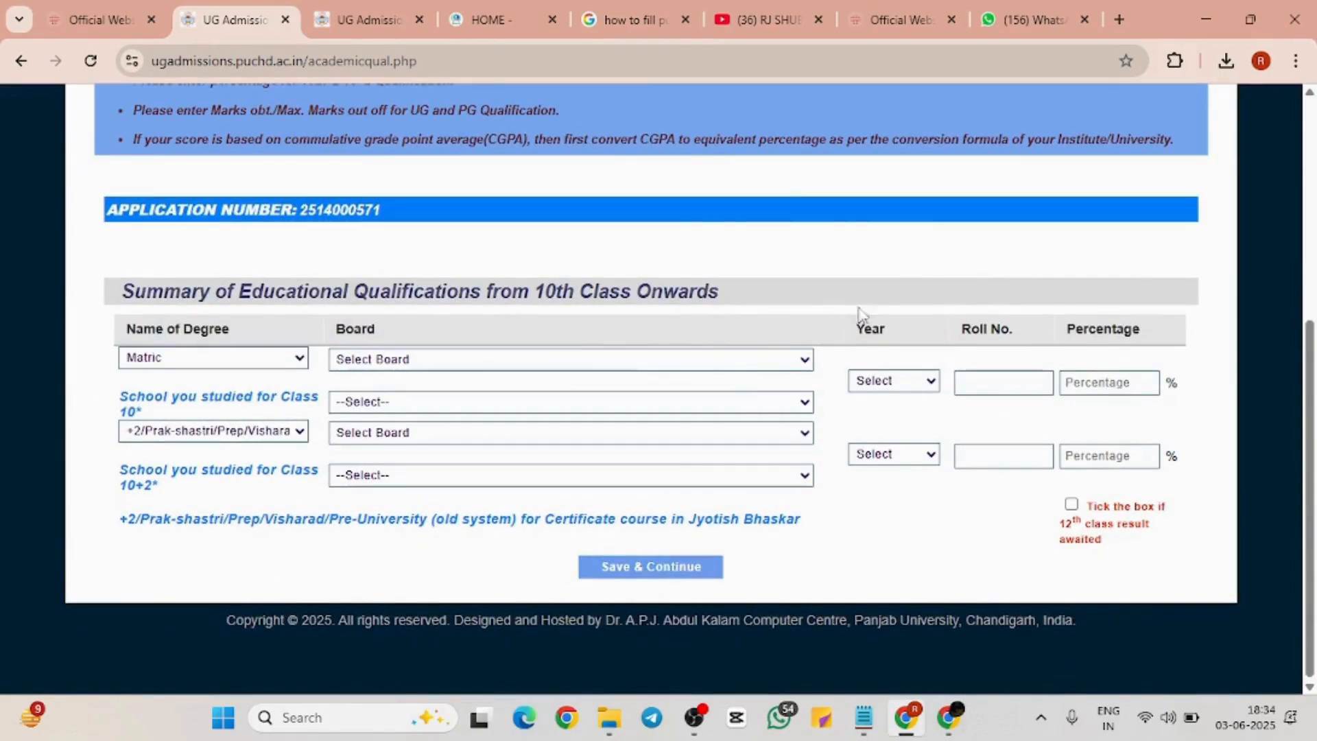
pyautogui.click(541, 359)
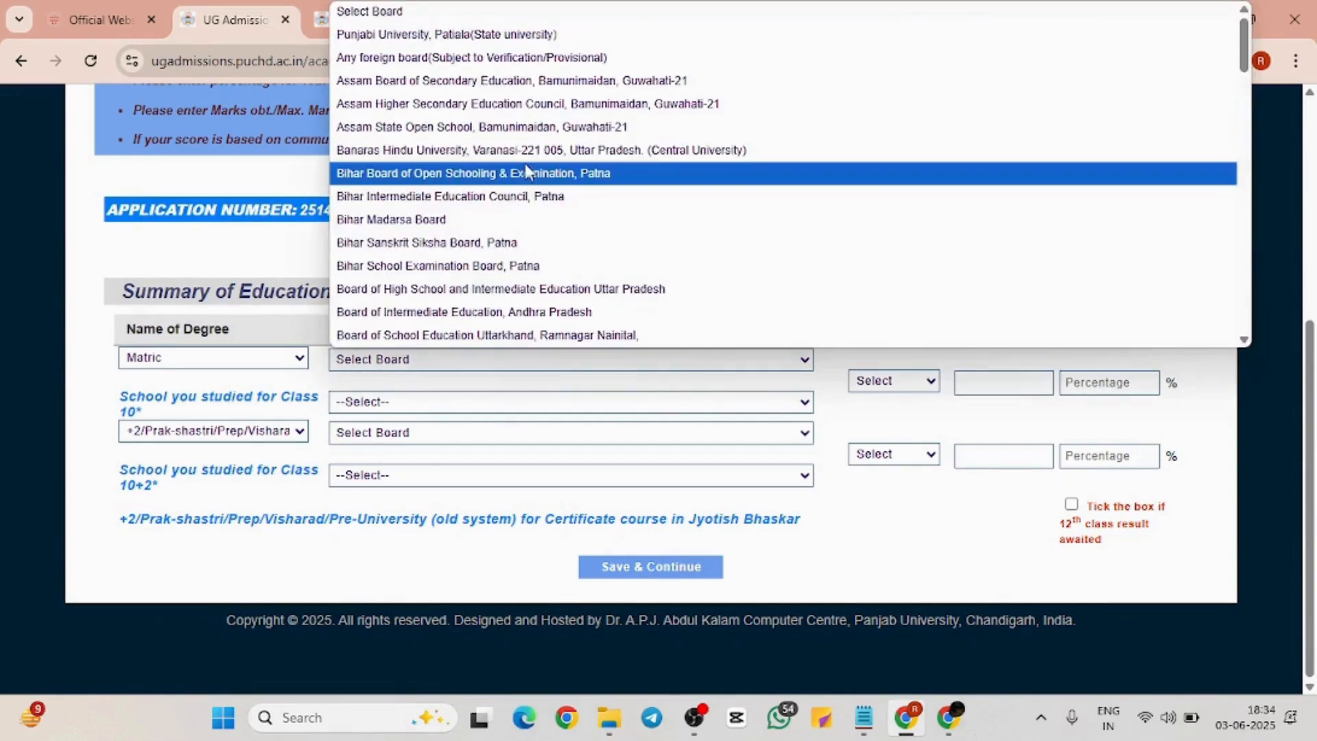
pyautogui.scroll(-1, 526, 169)
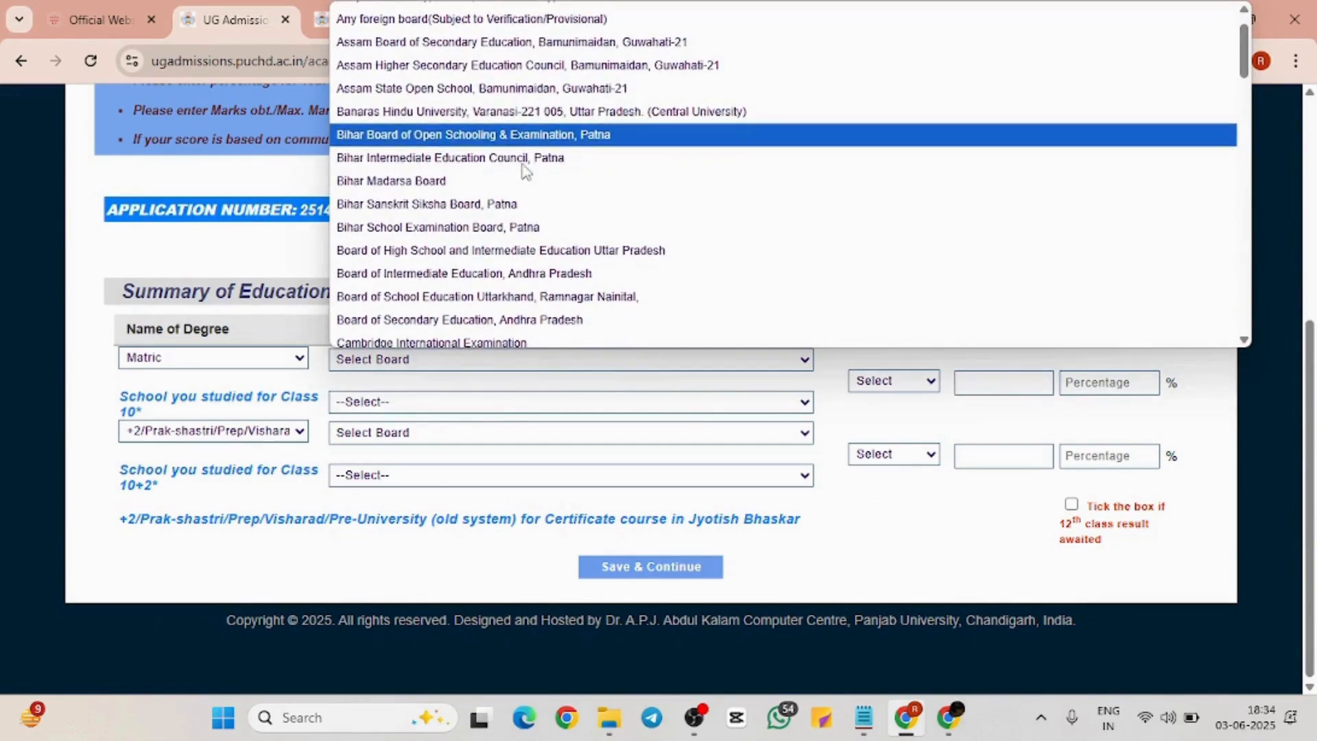
pyautogui.scroll(-2, 497, 202)
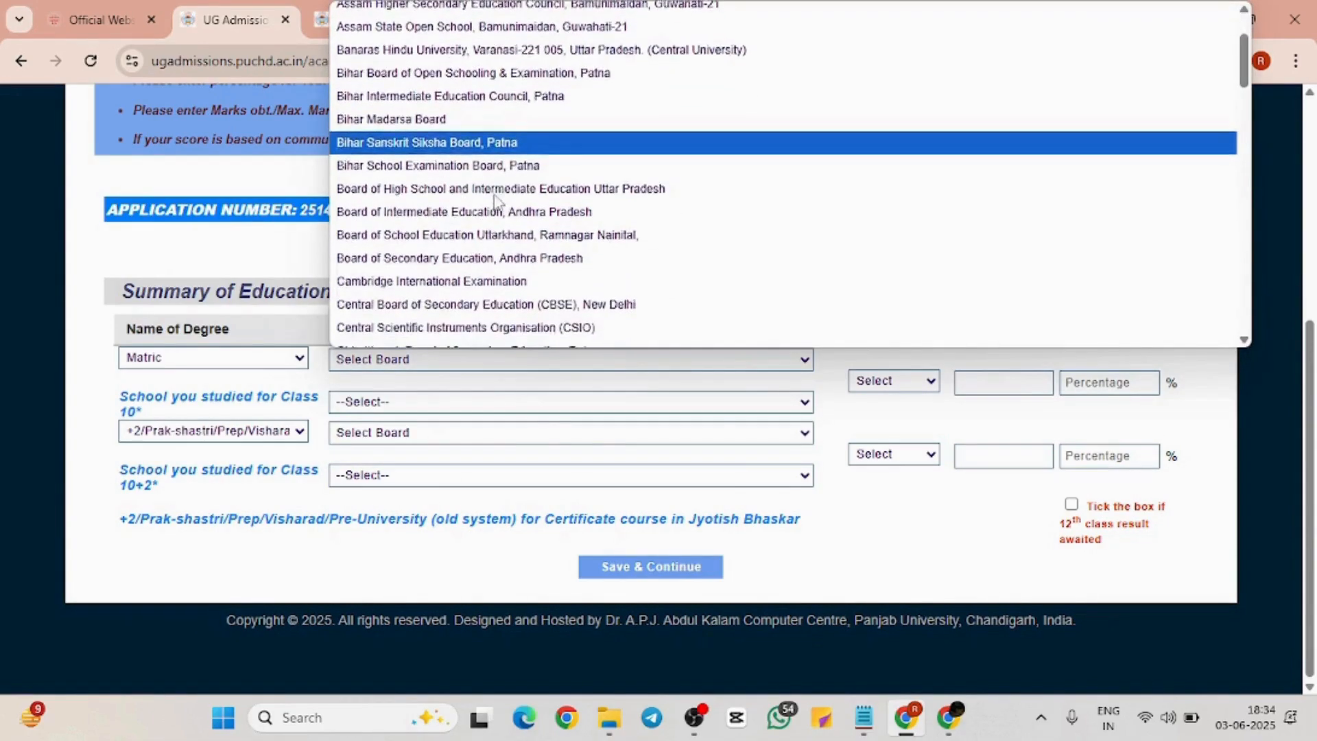
pyautogui.scroll(-2, 497, 202)
pyautogui.scroll(5, 497, 202)
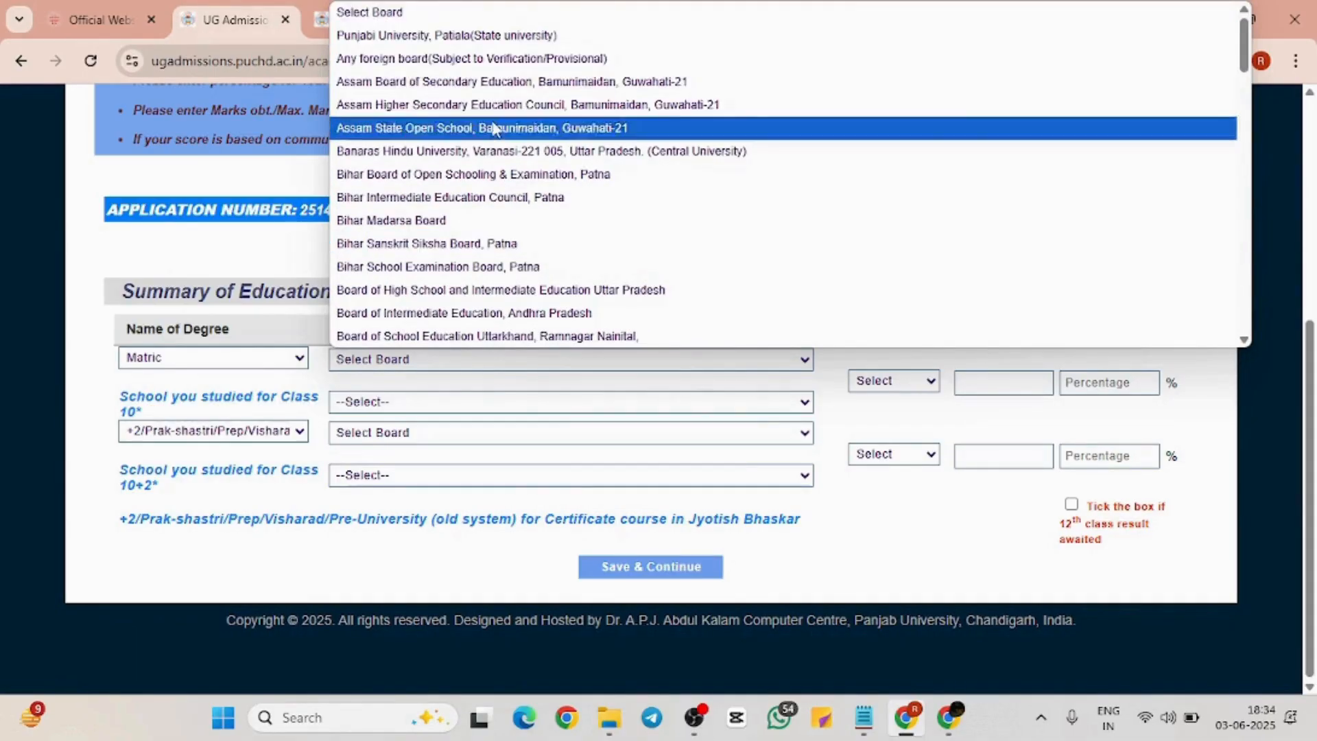
pyautogui.scroll(-3, 521, 275)
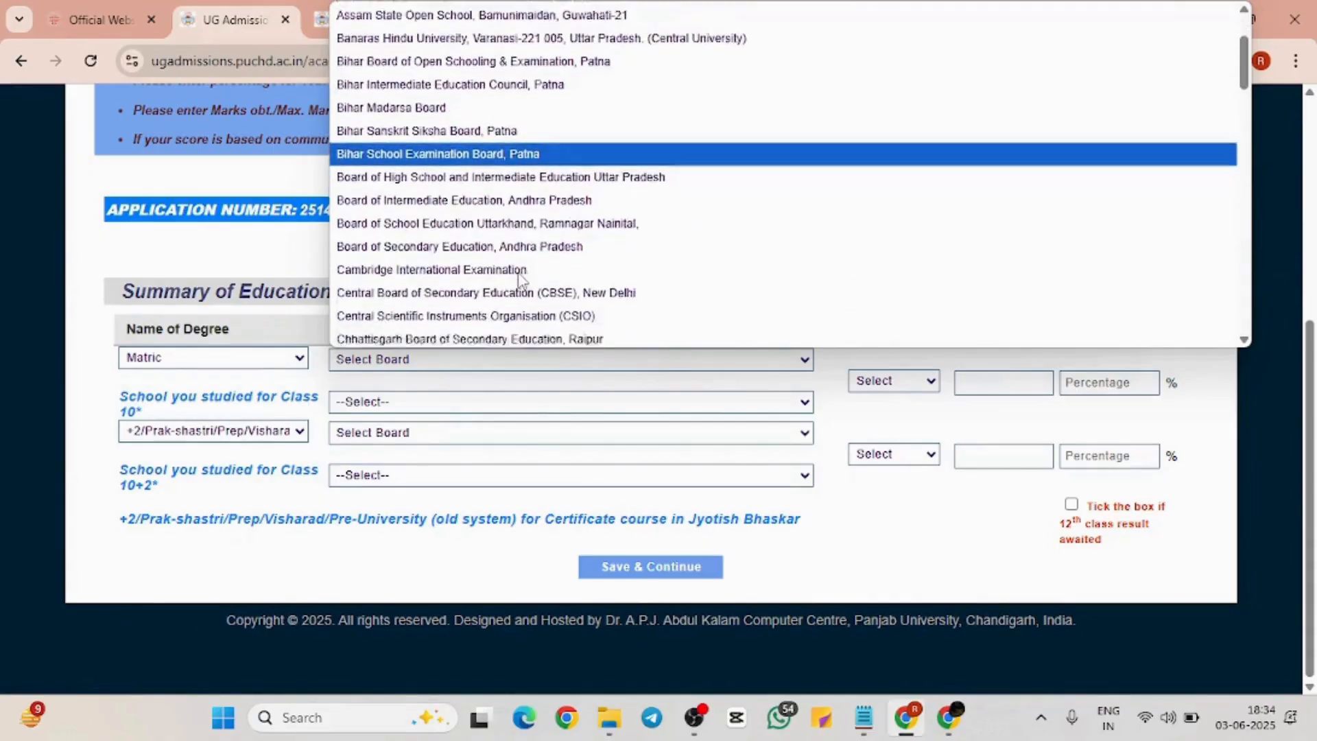
pyautogui.scroll(-1, 521, 275)
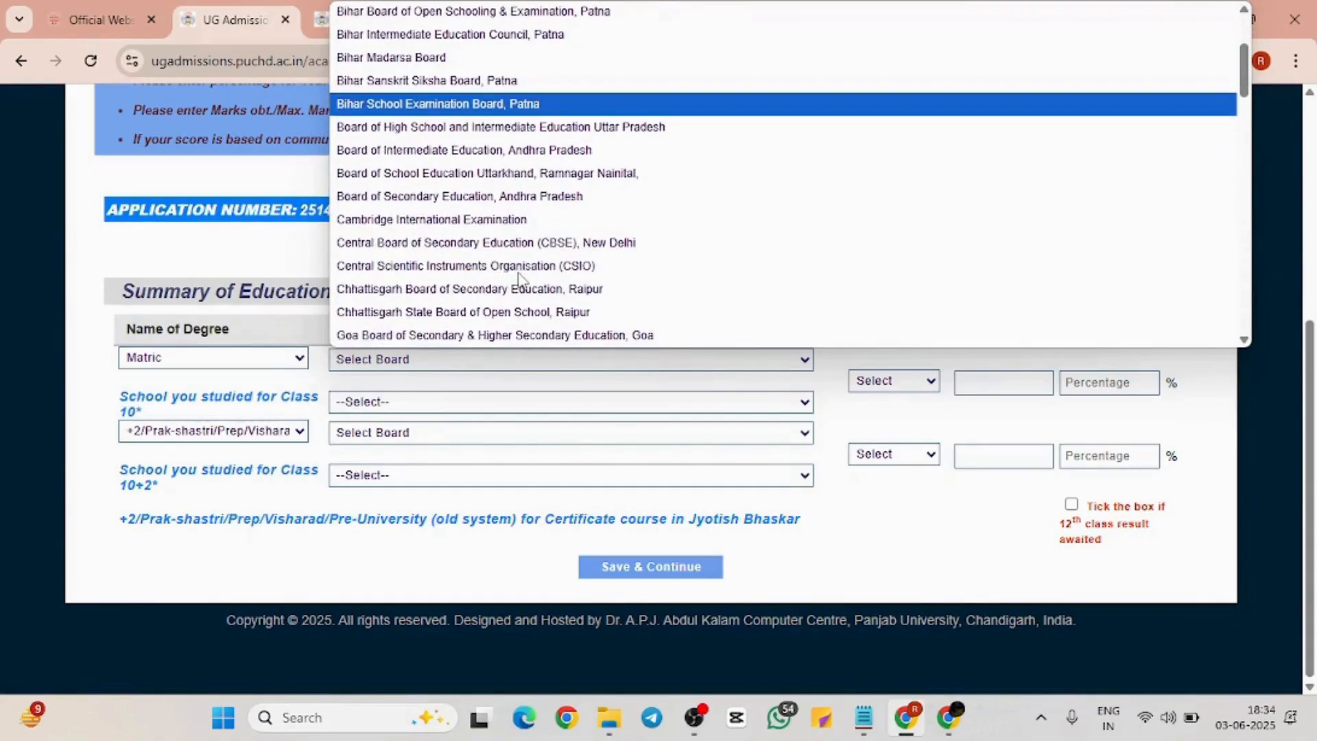
pyautogui.click(538, 243)
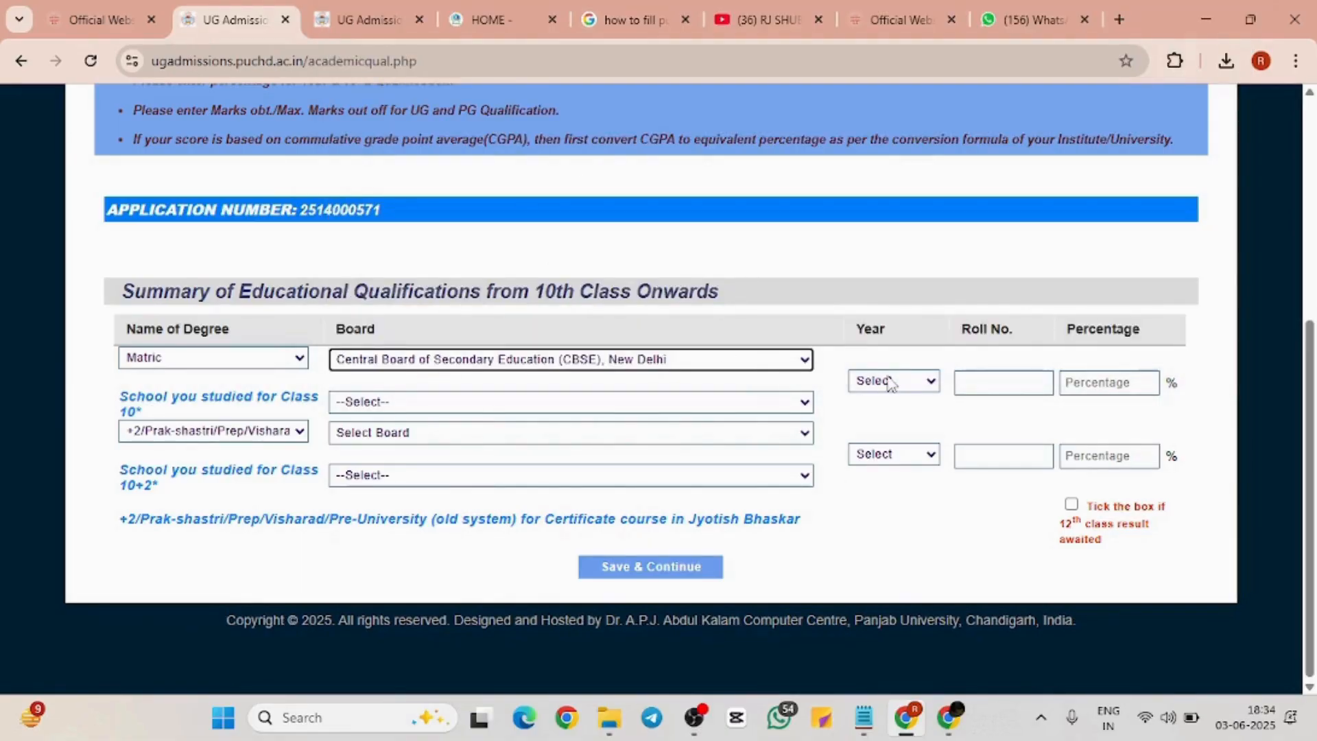
# Fill the Matric row with year 2023, the saved roll number, 69 percent and a Government school
pyautogui.click(925, 384)
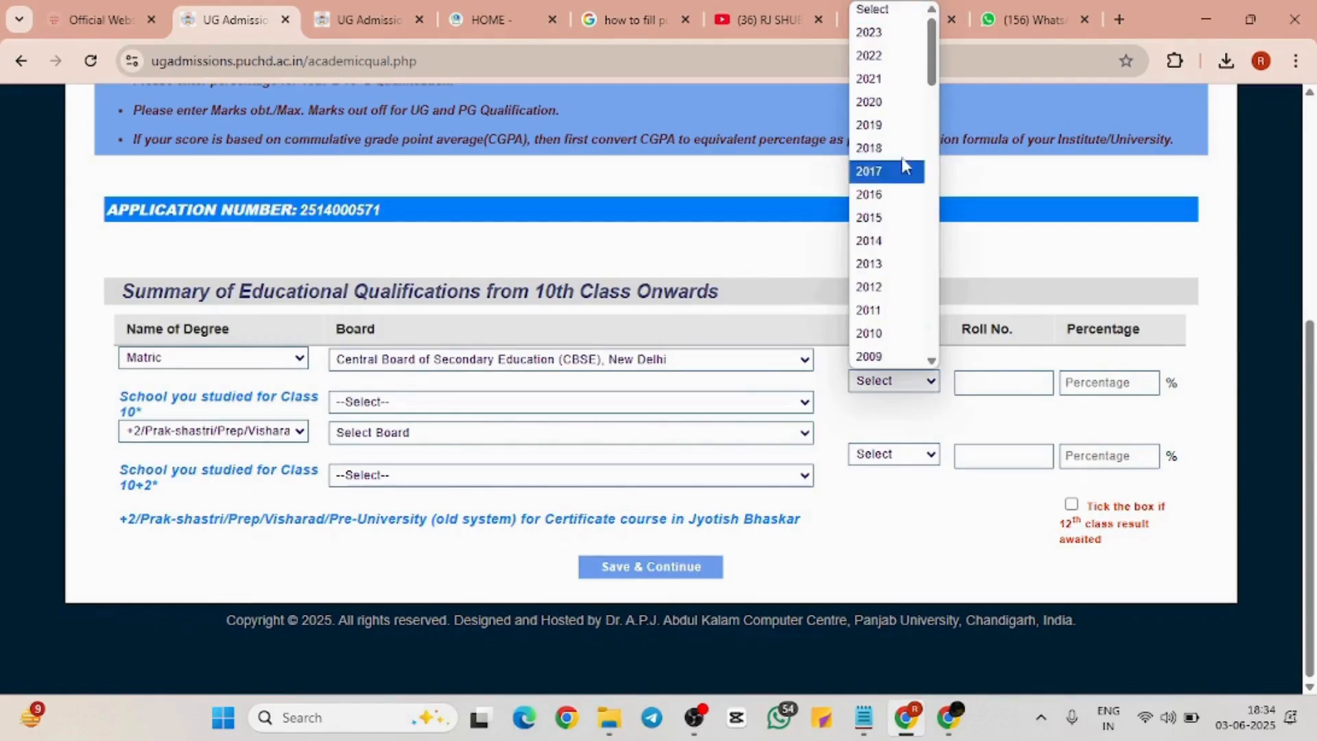
pyautogui.click(899, 42)
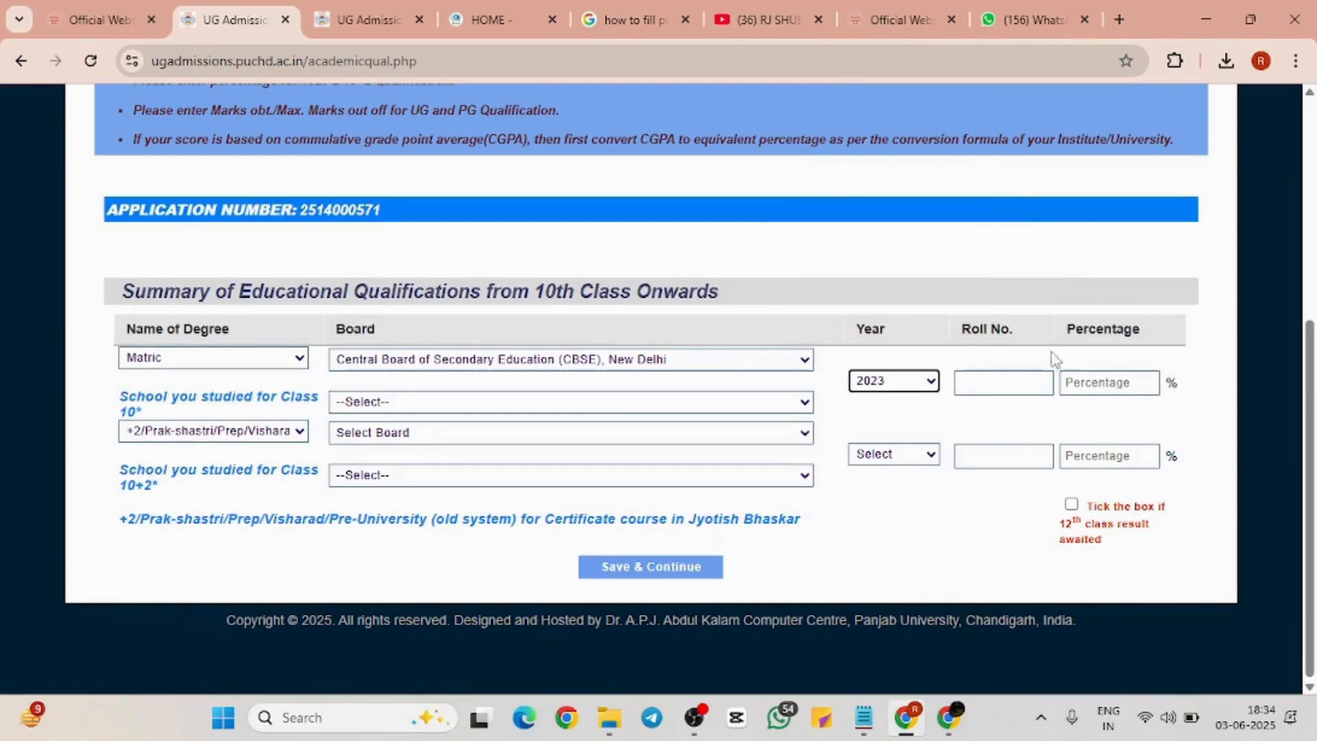
pyautogui.click(1033, 379)
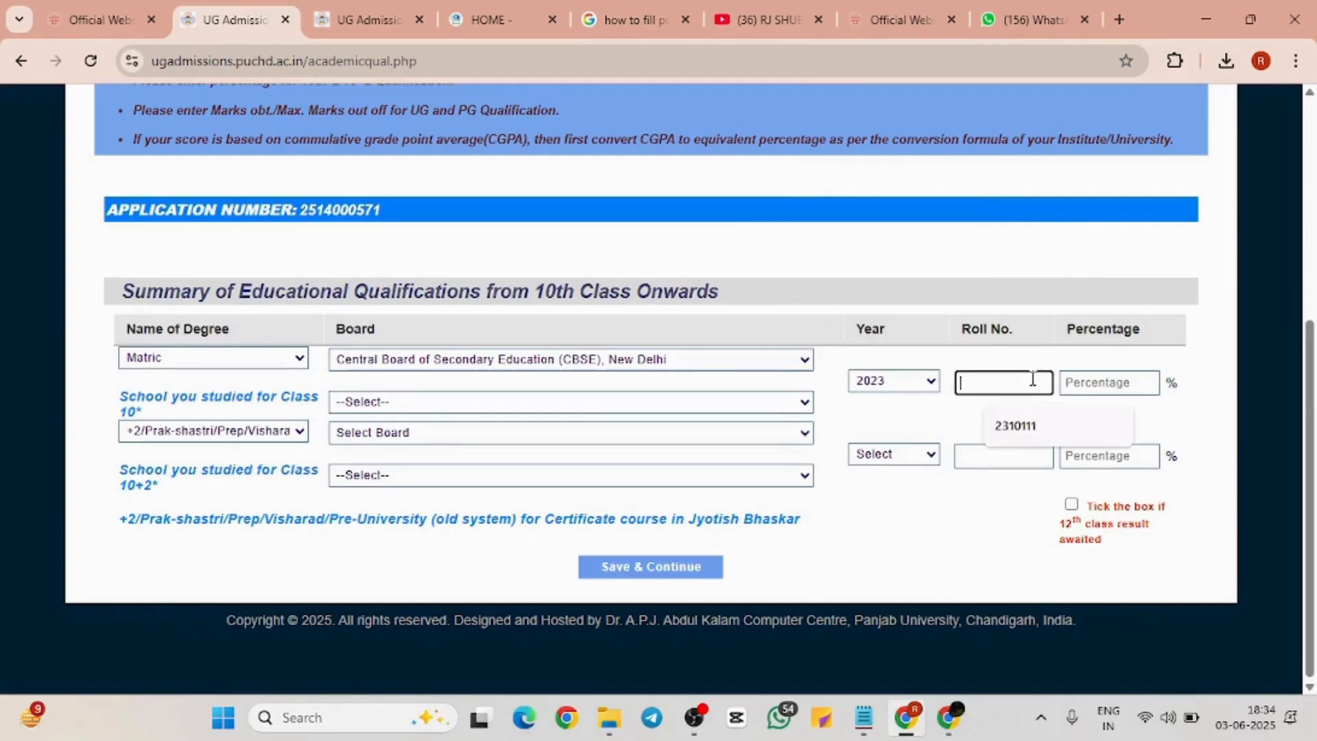
pyautogui.click(1029, 426)
pyautogui.click(1119, 376)
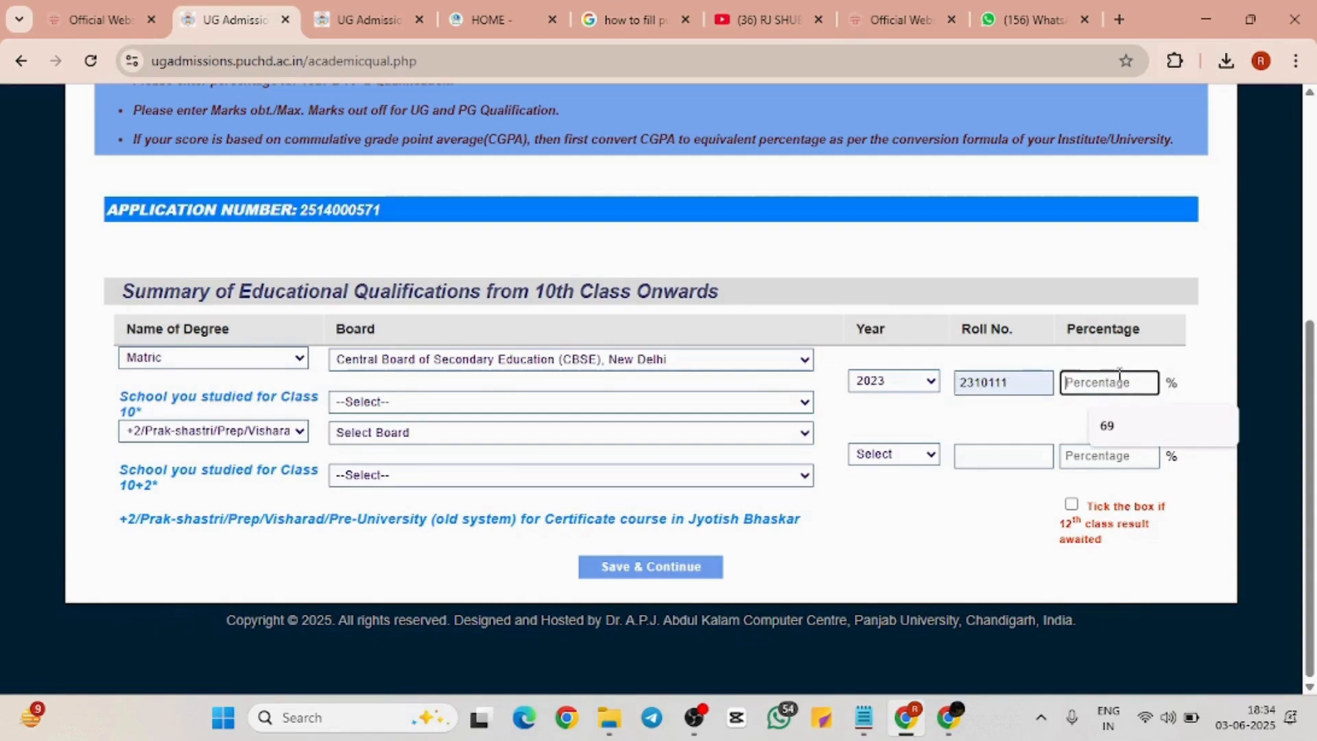
pyautogui.click(1120, 425)
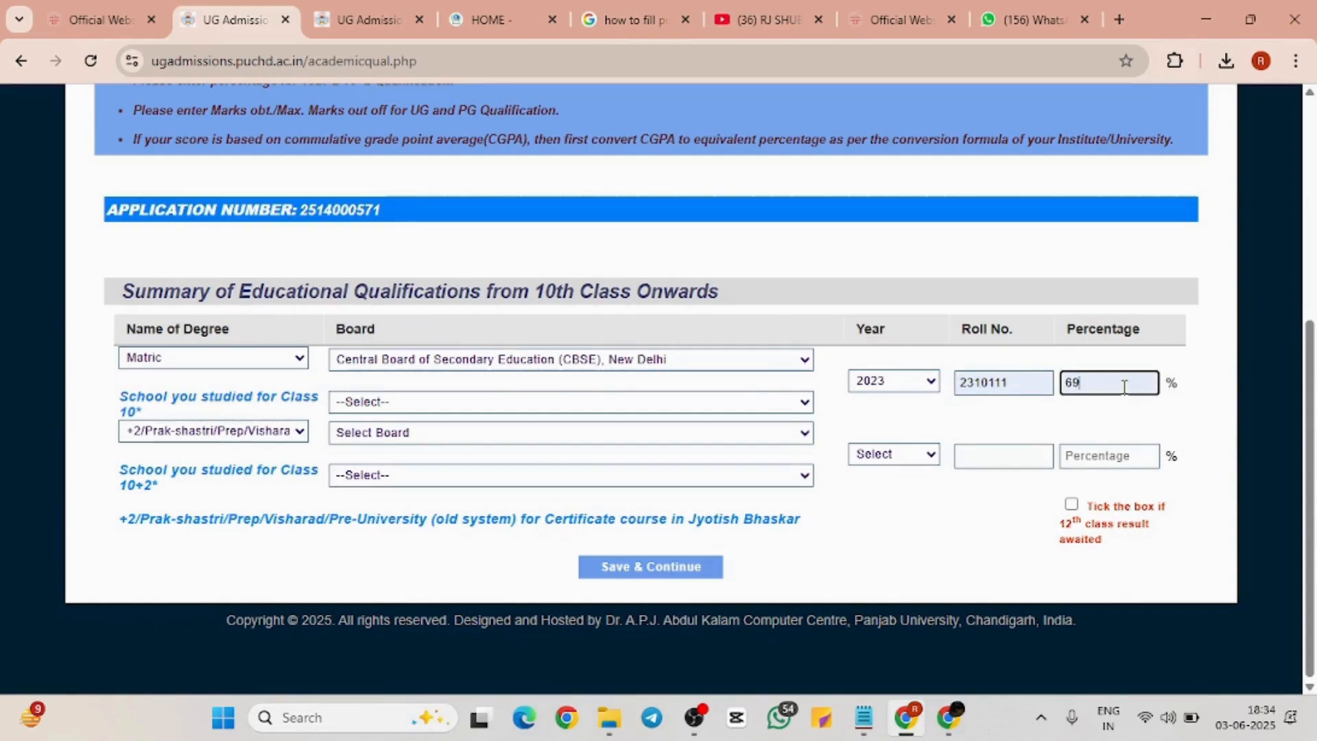
pyautogui.click(794, 403)
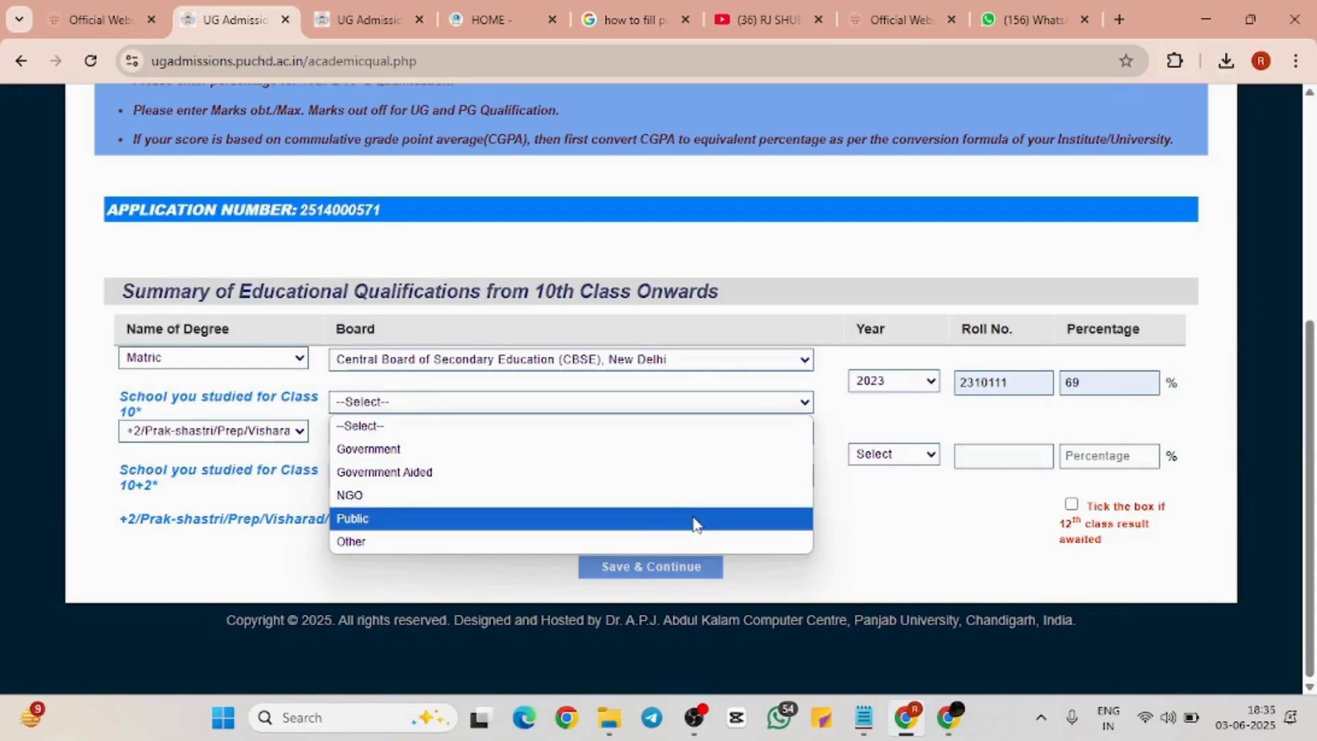
pyautogui.click(518, 451)
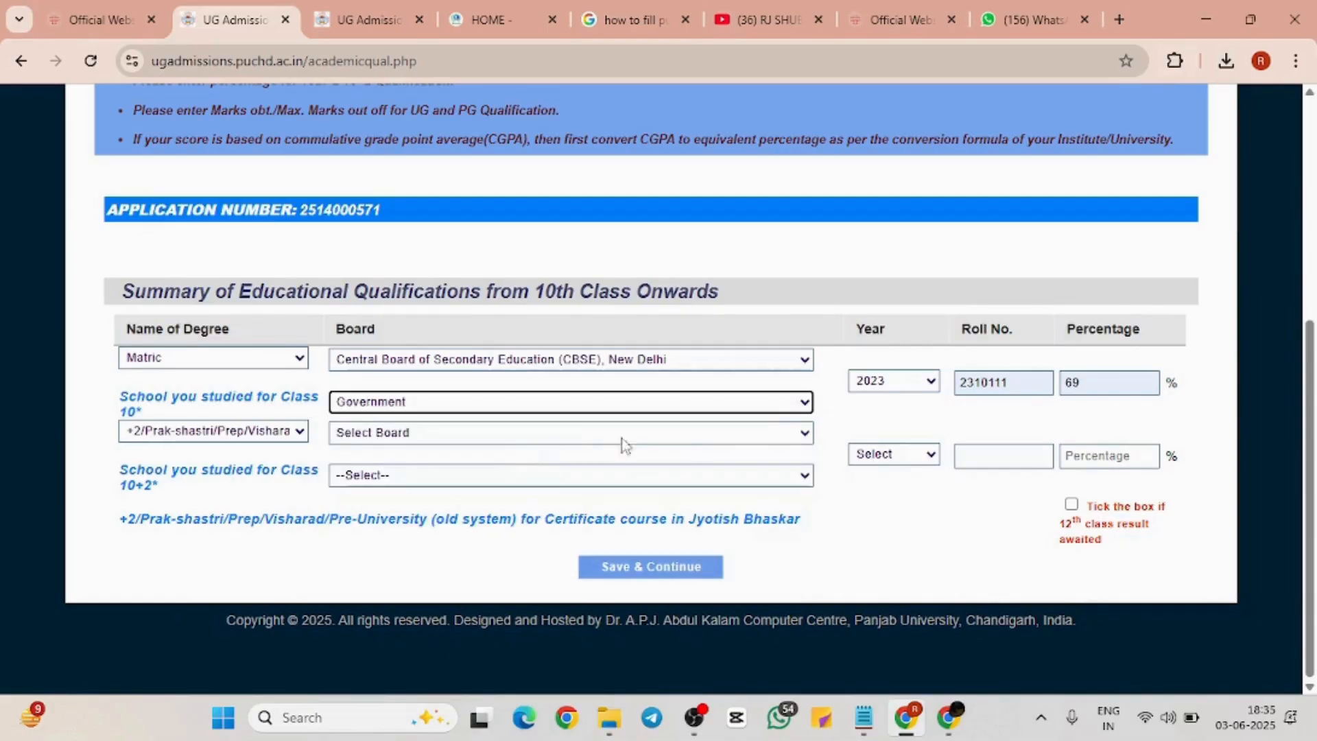
# Fill the 10+2 row with CBSE, New Delhi, year 2024, the saved roll number and 69 percent
pyautogui.click(736, 437)
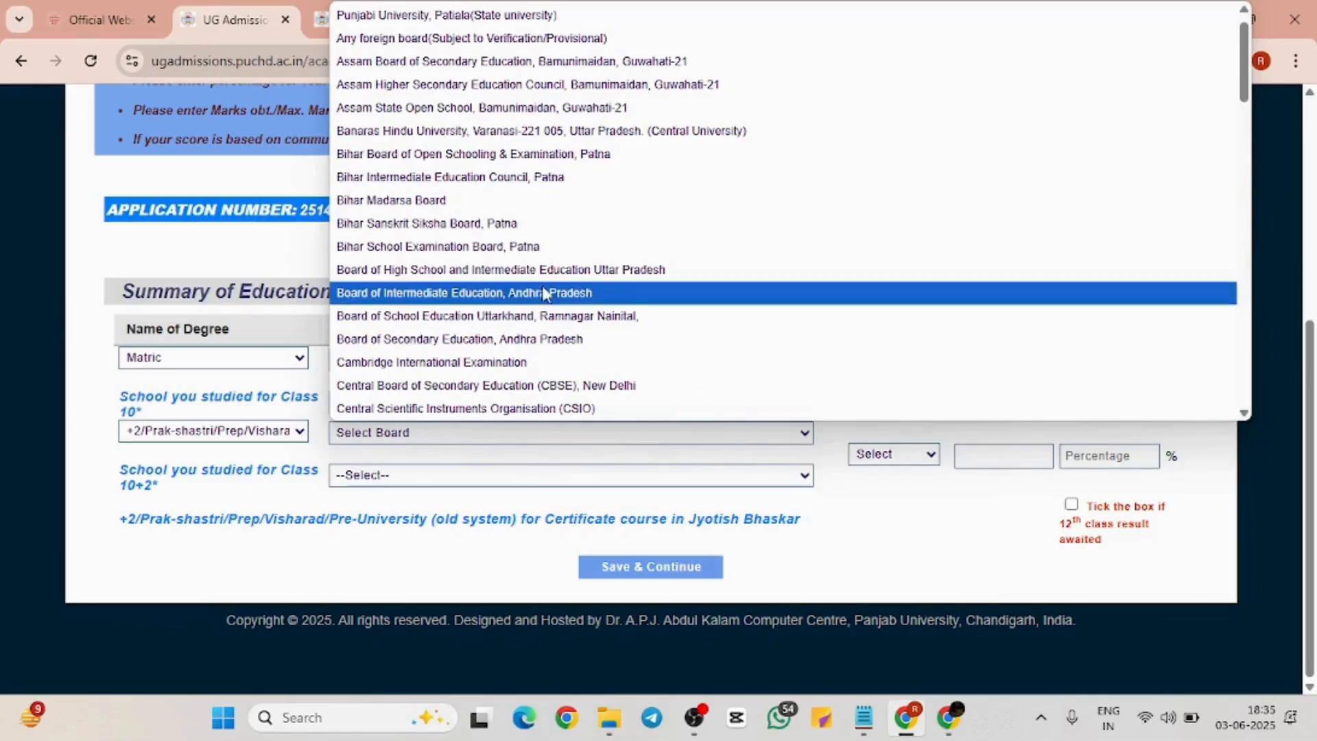
pyautogui.click(563, 391)
pyautogui.click(885, 453)
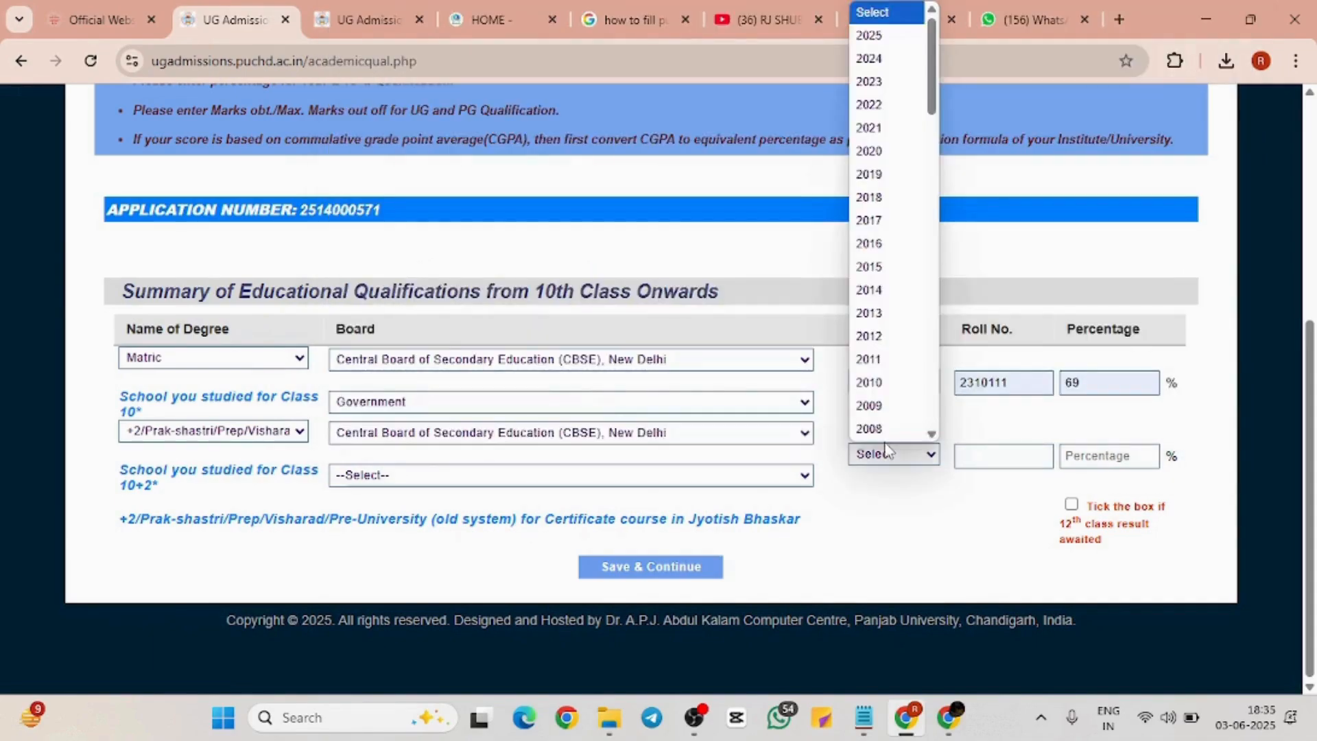
pyautogui.click(870, 58)
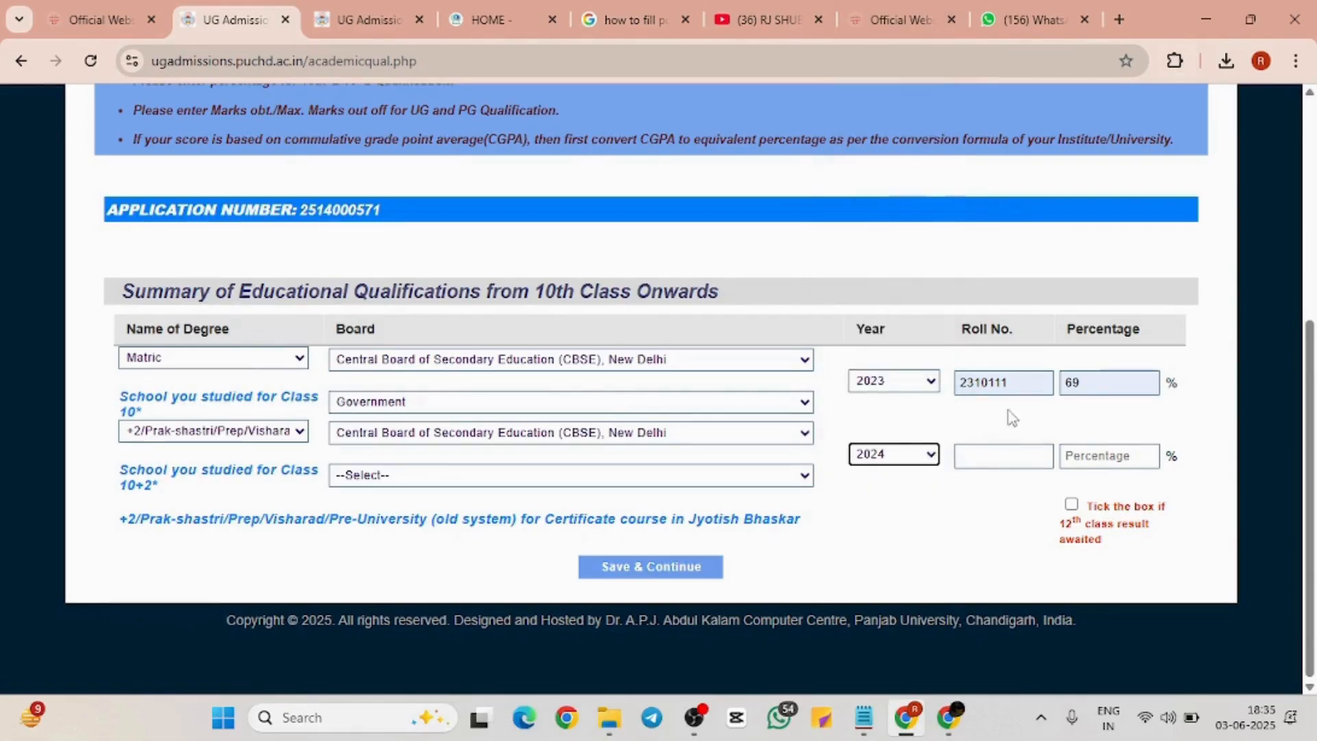
pyautogui.click(1011, 454)
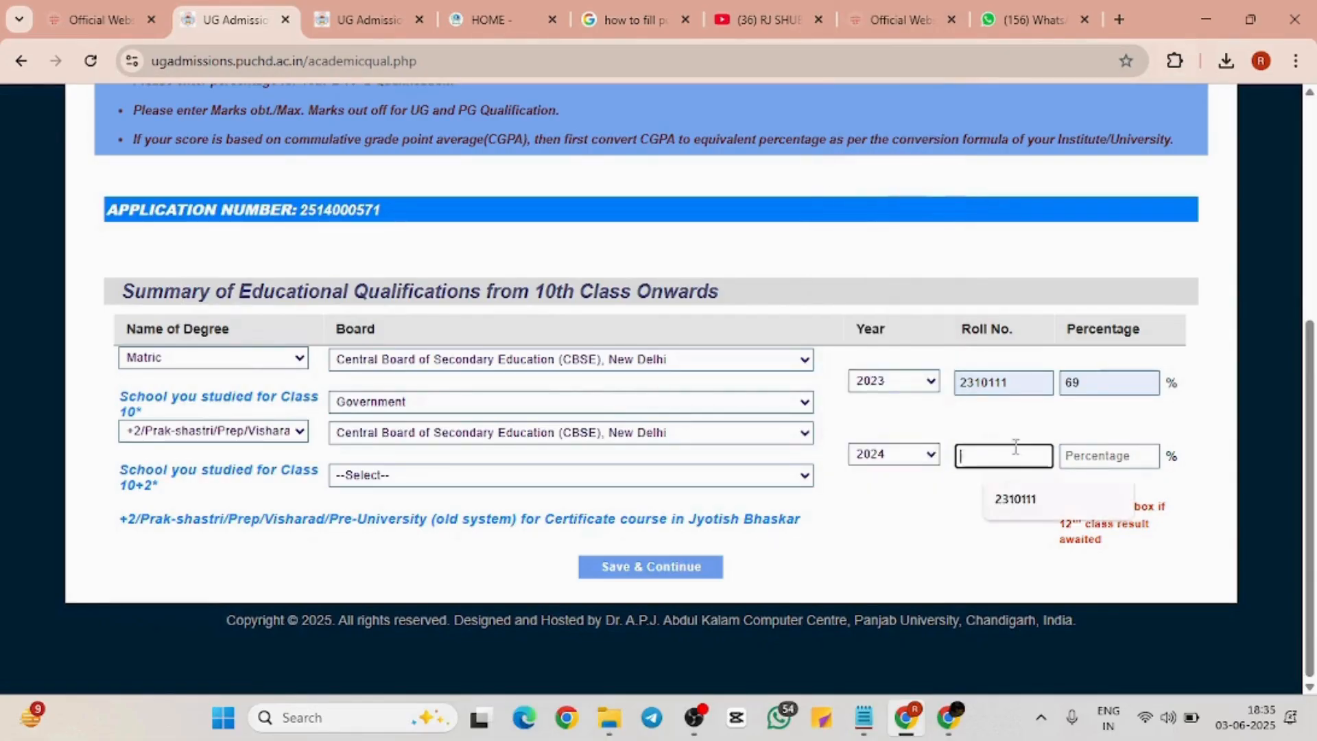
pyautogui.click(1025, 501)
pyautogui.click(1099, 454)
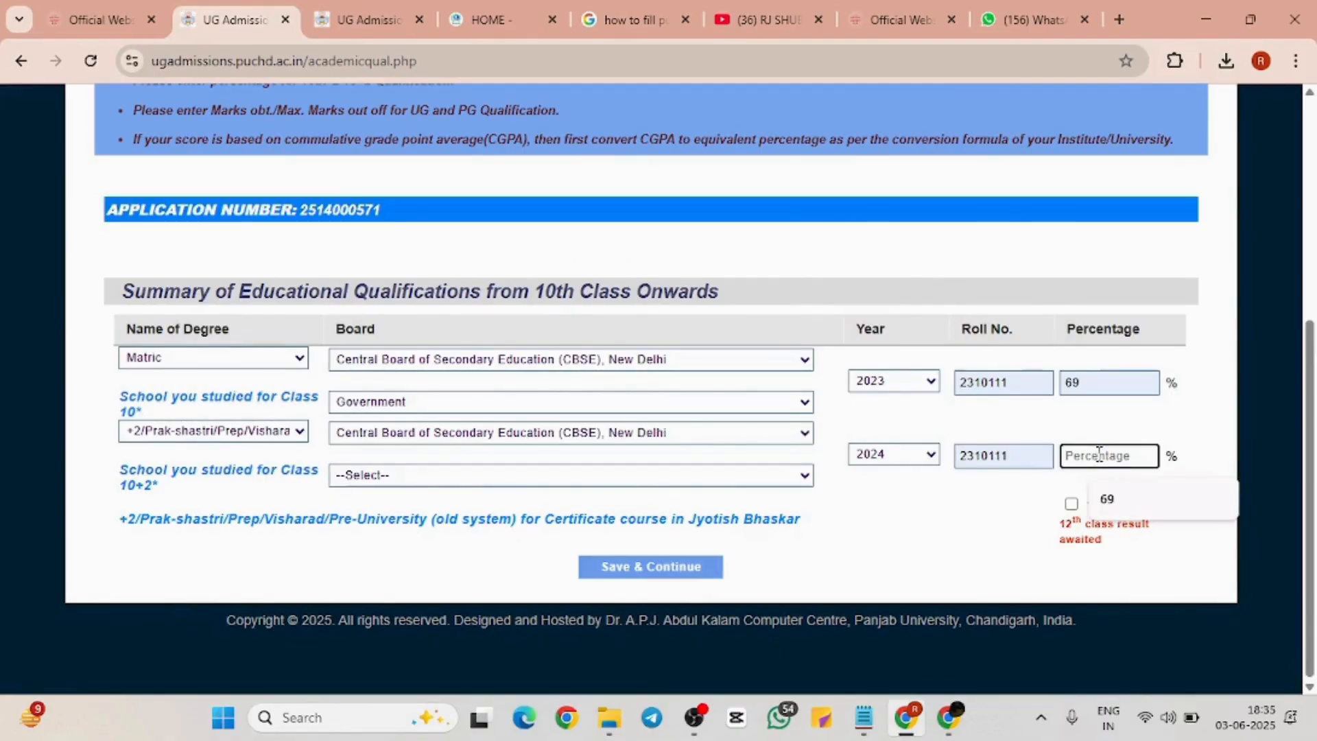
pyautogui.click(1108, 496)
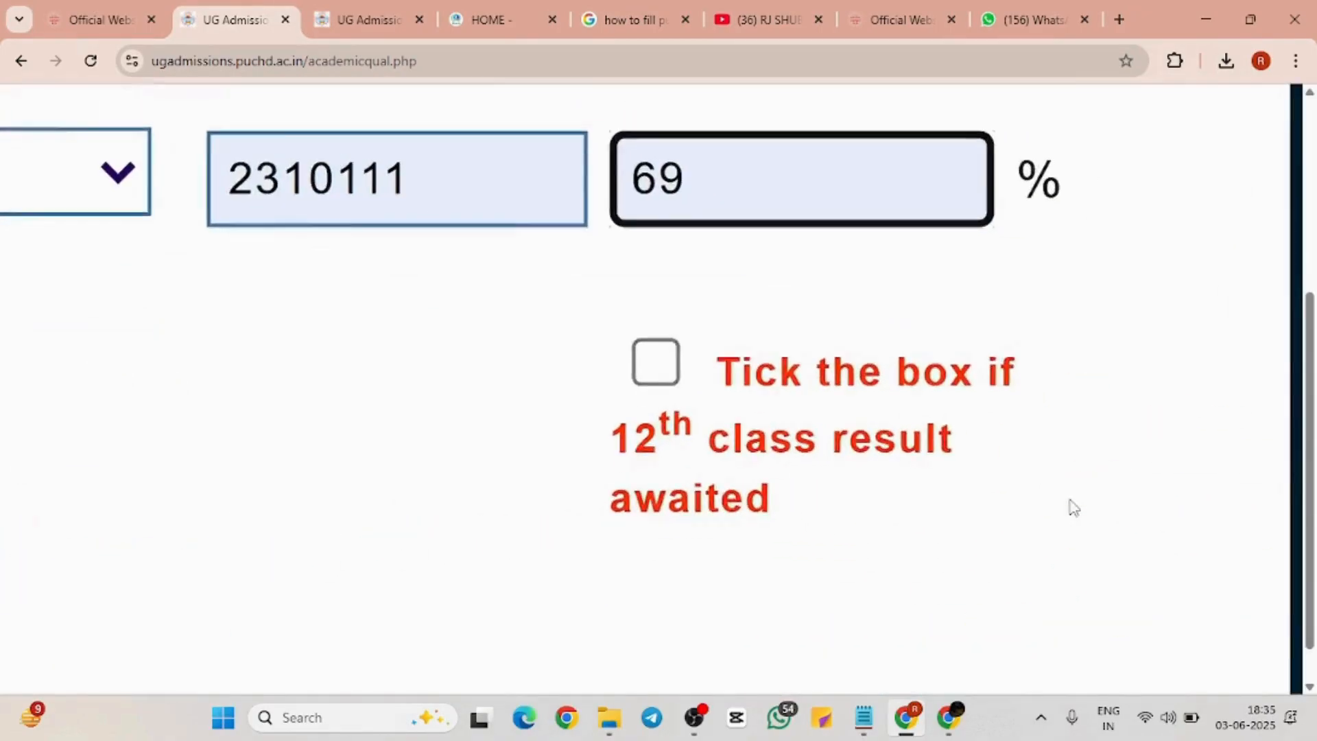
# Mark the Class 10+2 school as Government and save the qualifications
pyautogui.scroll(-2, 1074, 507)
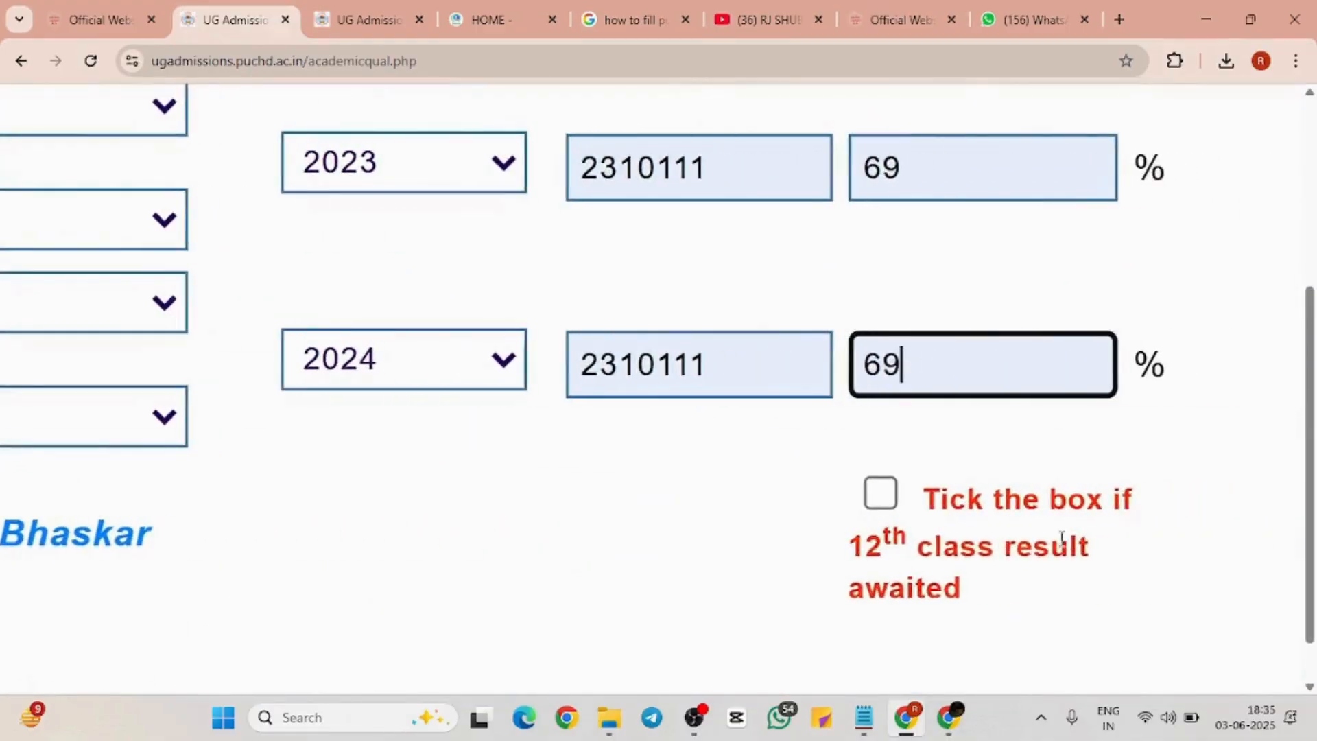
pyautogui.scroll(-2, 1062, 540)
pyautogui.hscroll(3, 1062, 540)
pyautogui.scroll(3, 1057, 549)
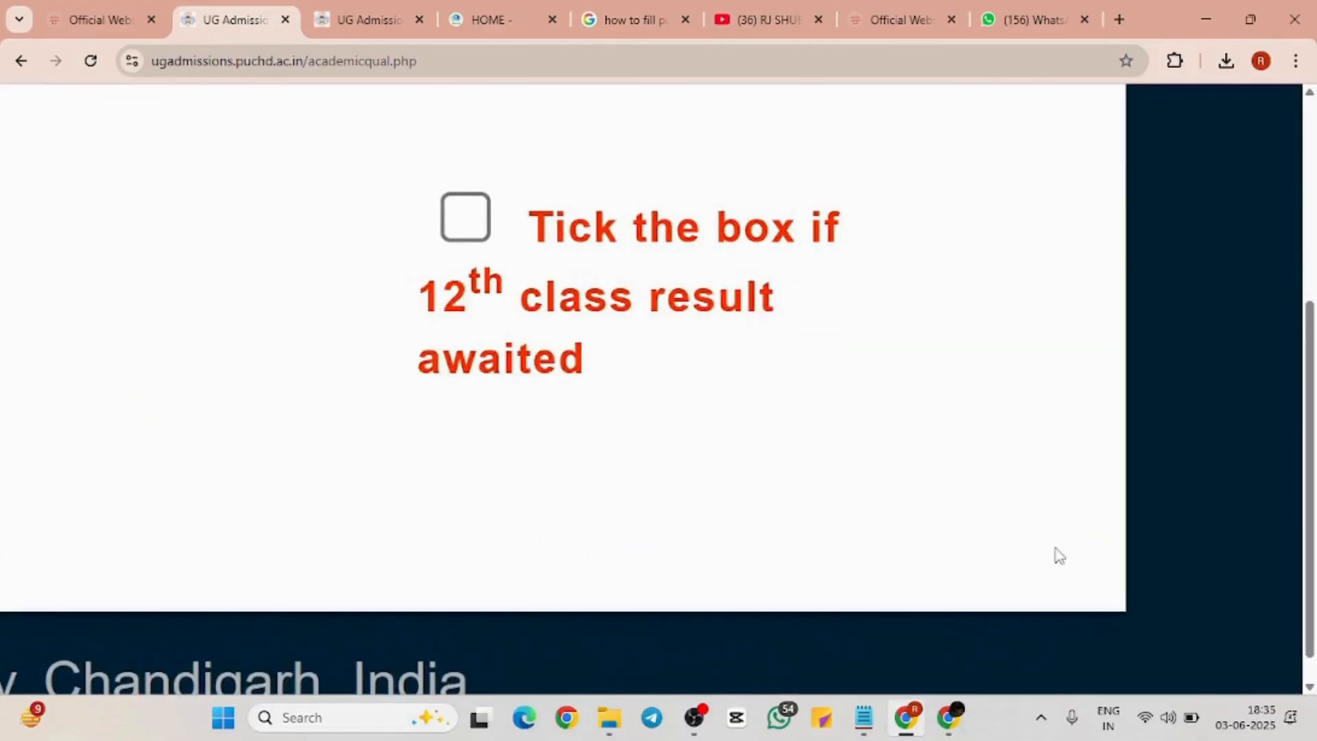
pyautogui.scroll(2, 1056, 548)
pyautogui.hscroll(-1, 1055, 549)
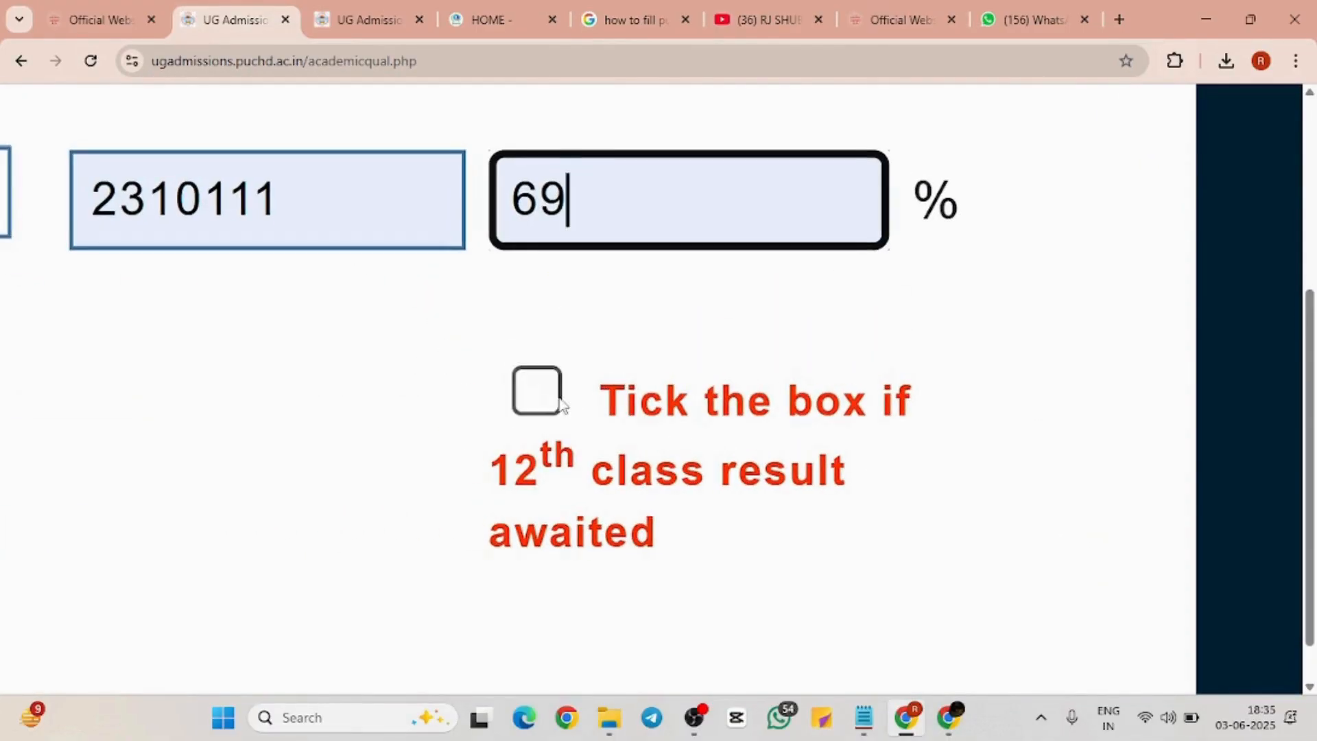
pyautogui.scroll(-5, 698, 320)
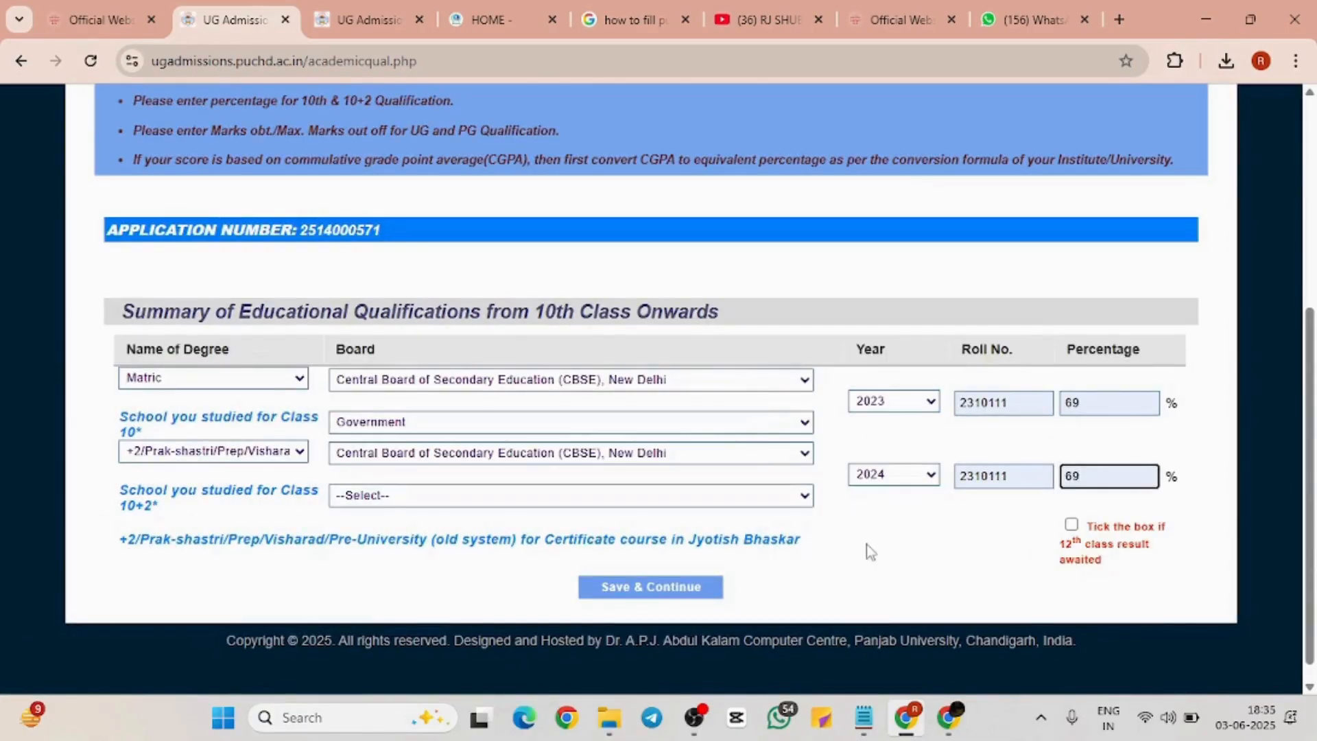
pyautogui.click(807, 501)
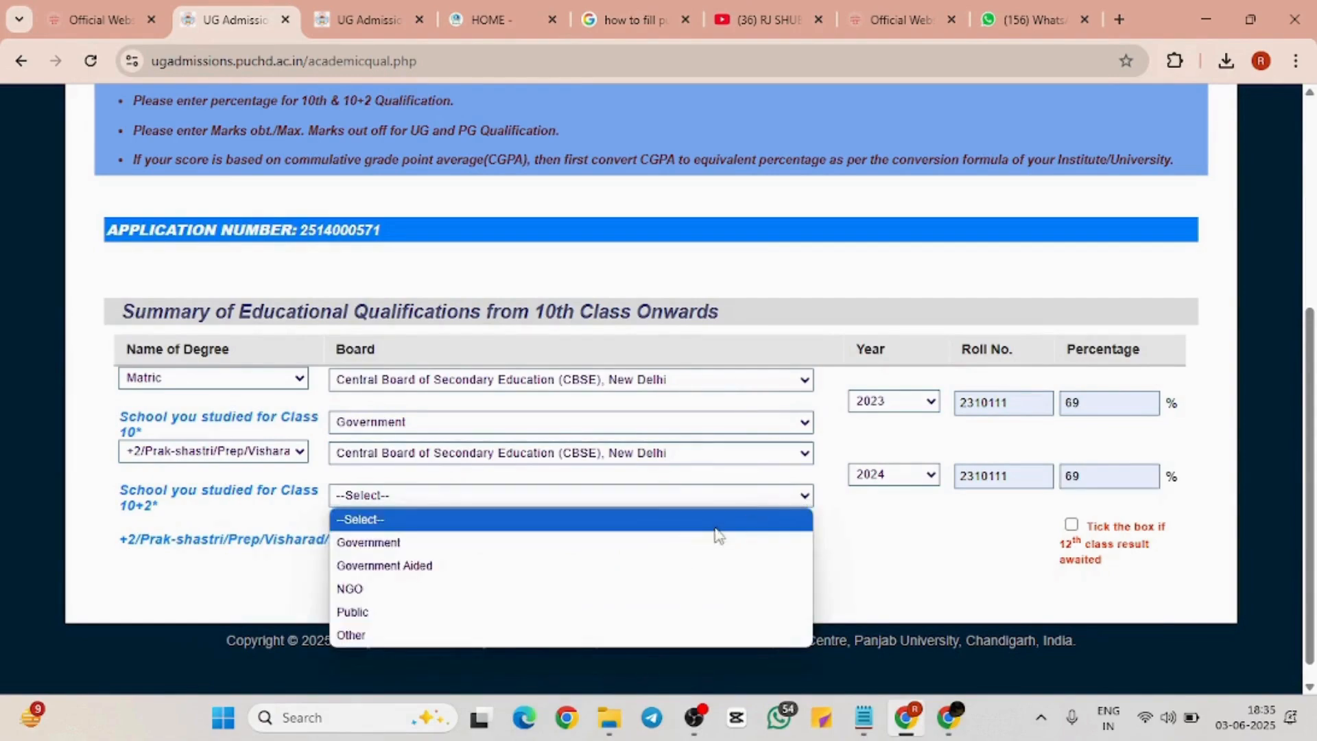
pyautogui.click(551, 535)
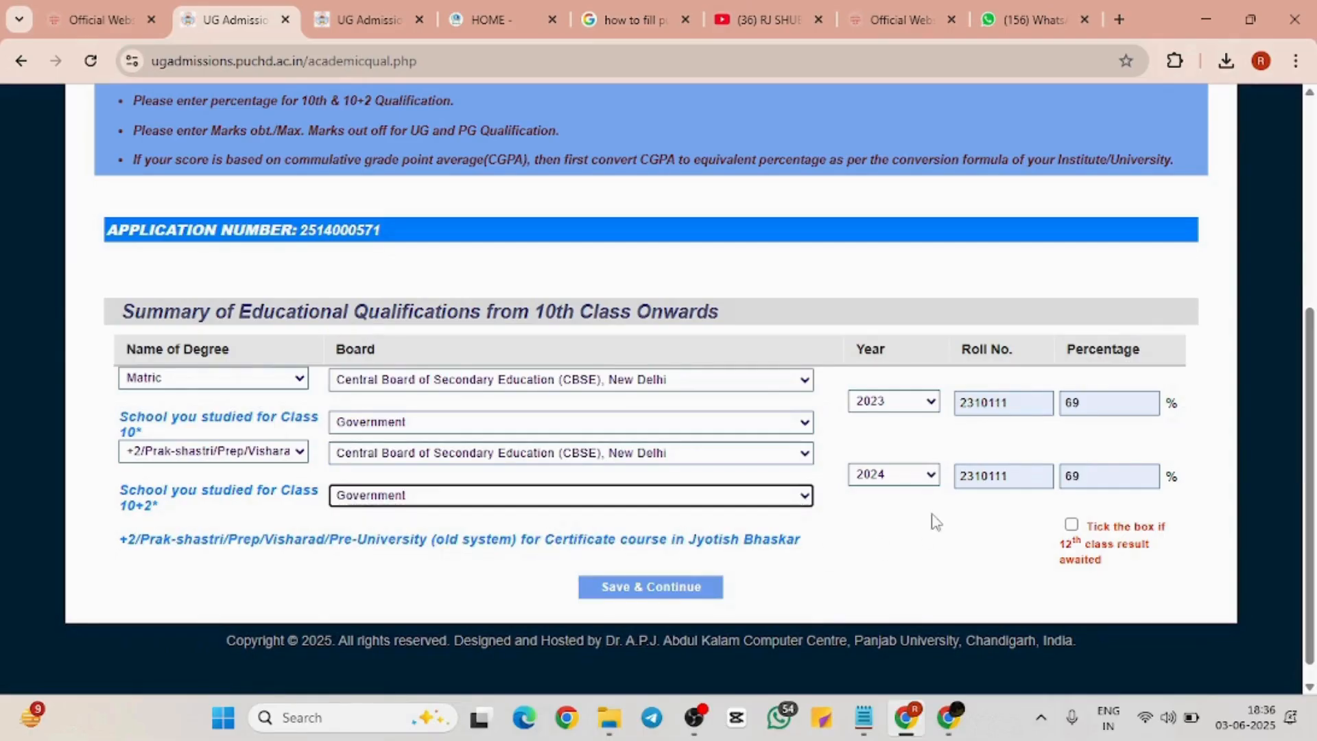
pyautogui.click(666, 592)
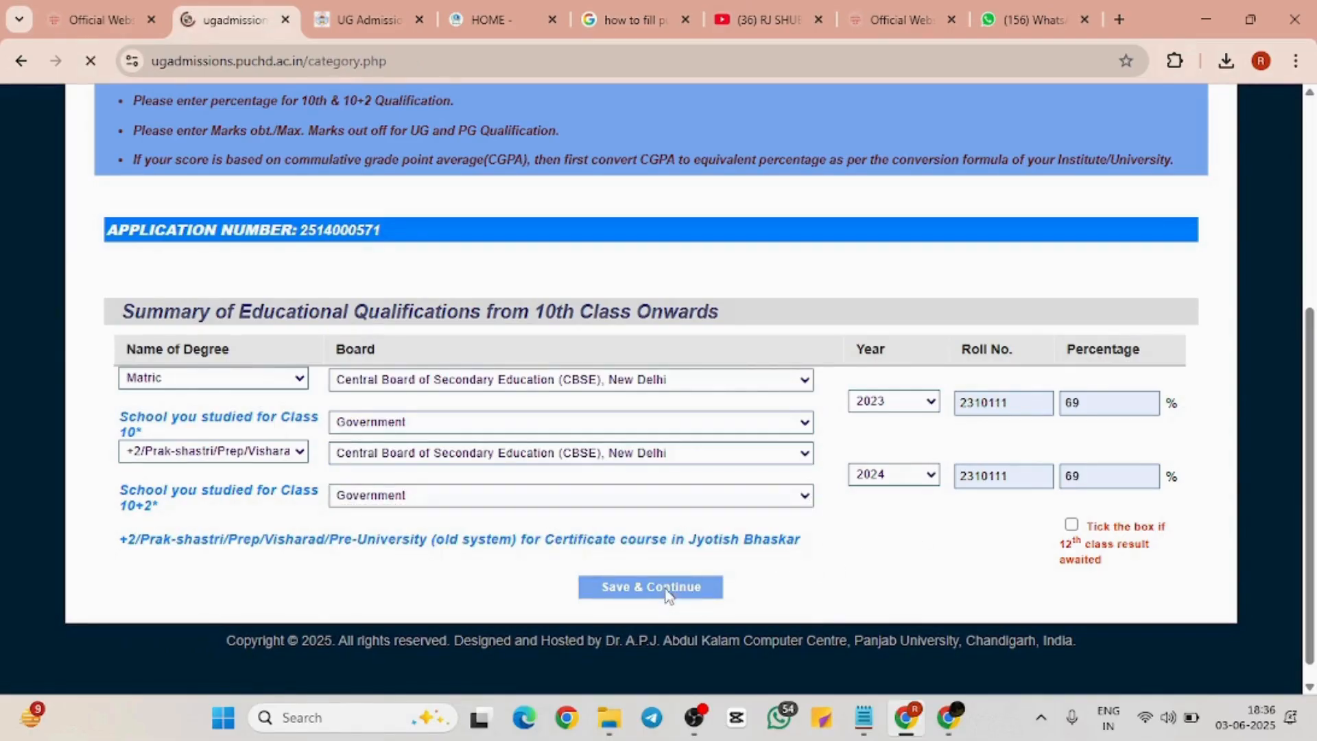
# Review the BC, SC, ST, EWS and Freedom Fighter categories, leaving them unticked
pyautogui.scroll(-5, 665, 589)
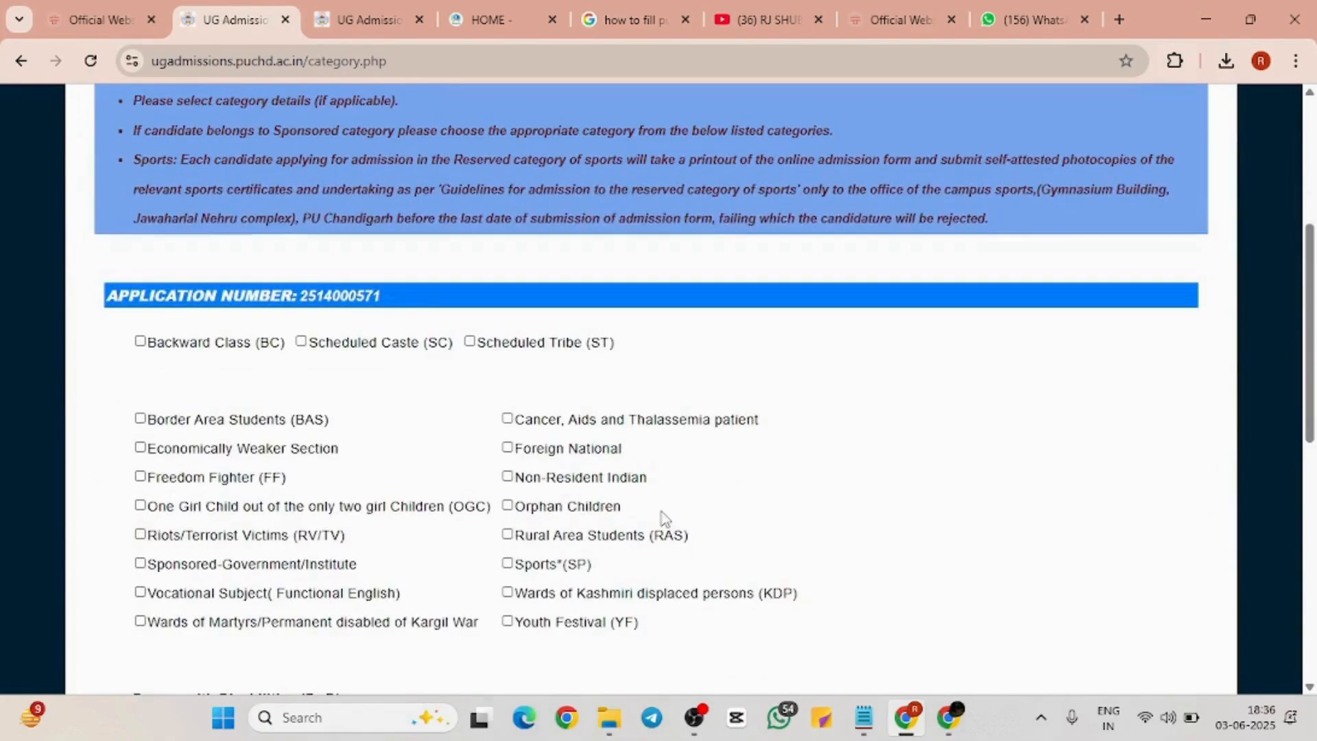
pyautogui.scroll(4, 664, 519)
pyautogui.scroll(-5, 664, 519)
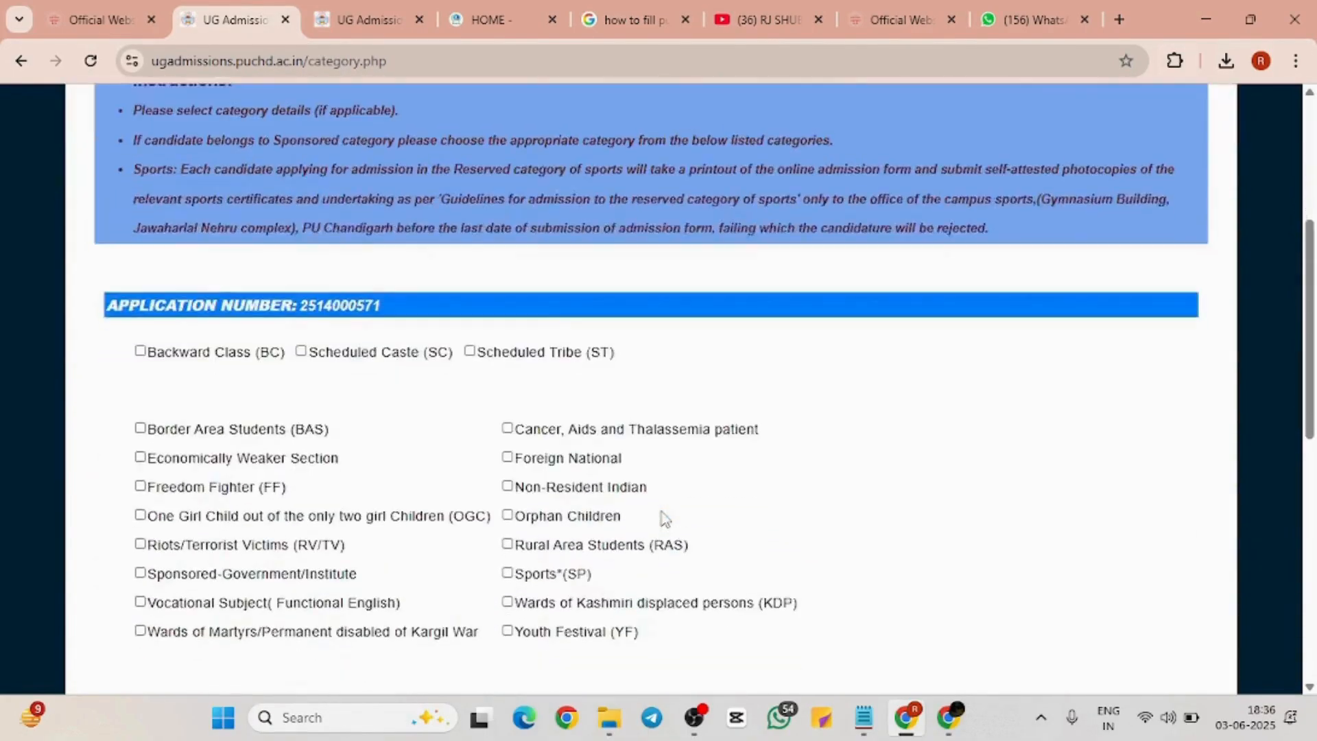
pyautogui.scroll(-1, 664, 520)
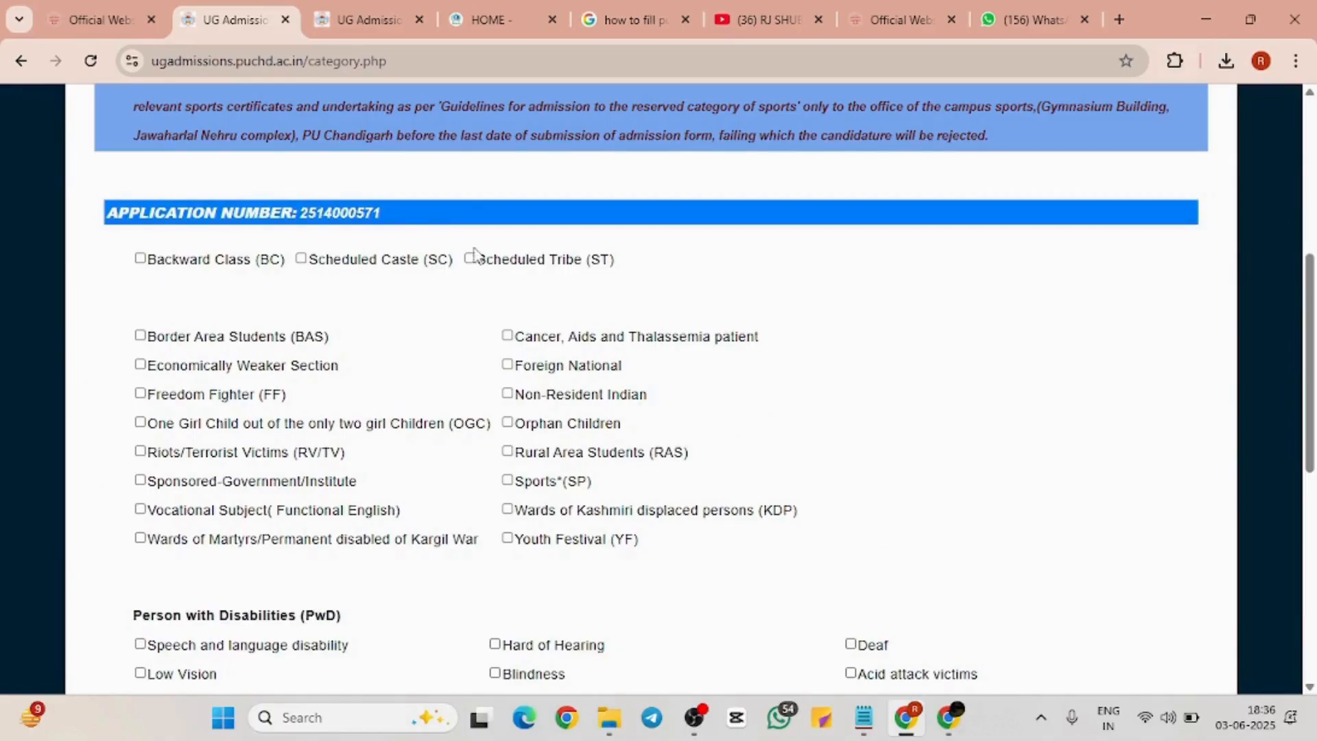
pyautogui.moveTo(98, 235); pyautogui.dragTo(523, 277)
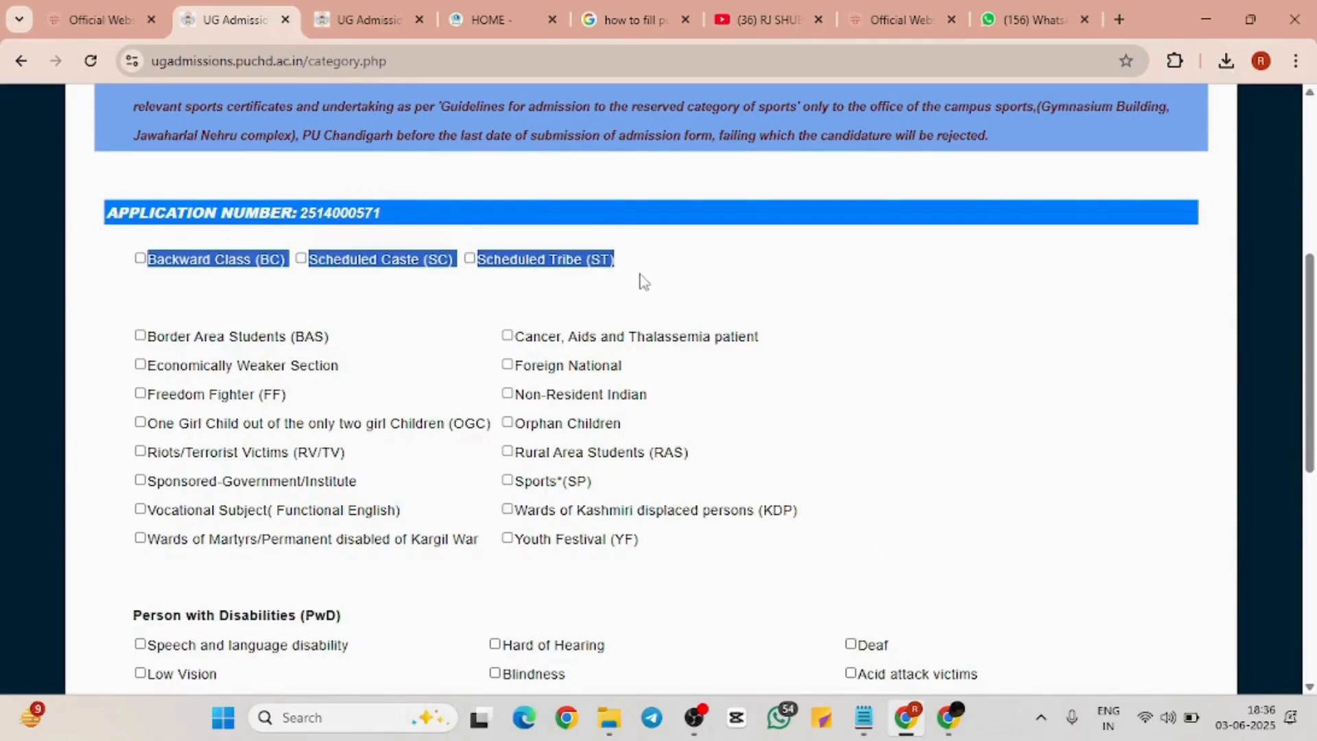
pyautogui.click(398, 331)
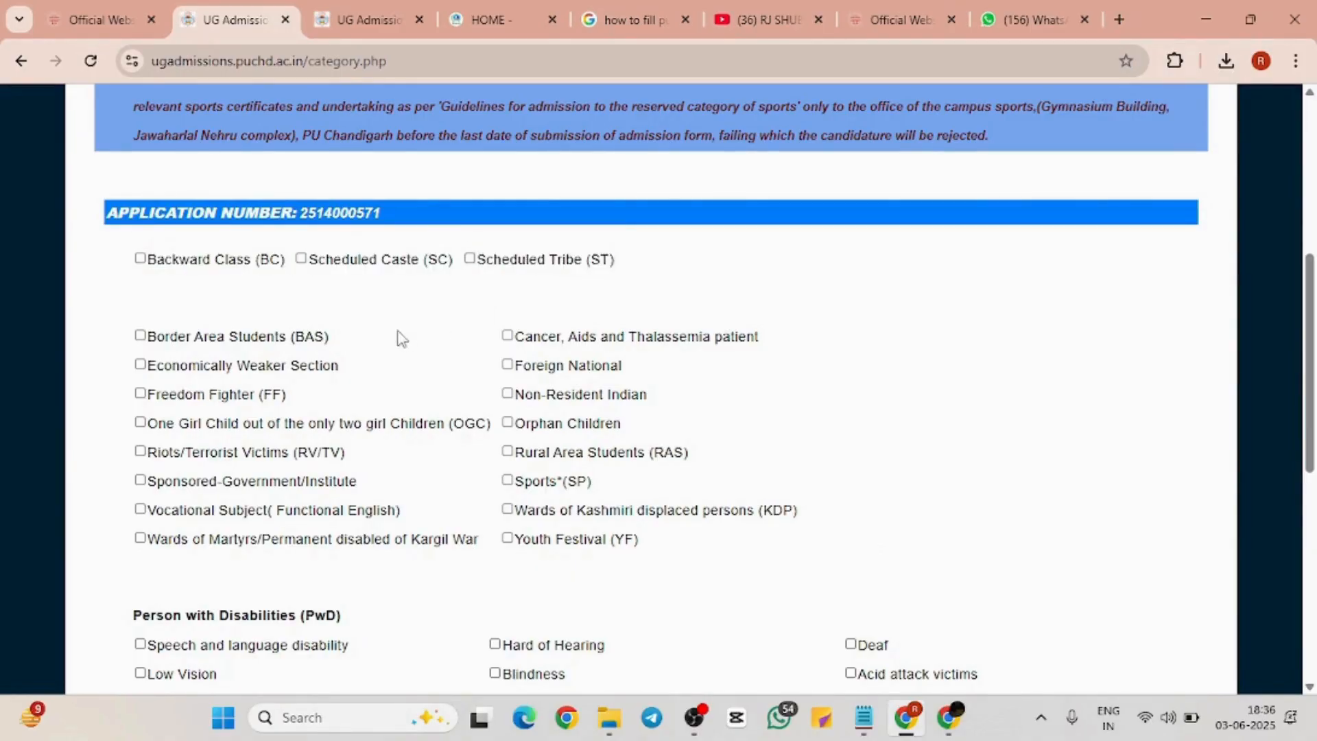
pyautogui.moveTo(100, 335); pyautogui.dragTo(151, 335)
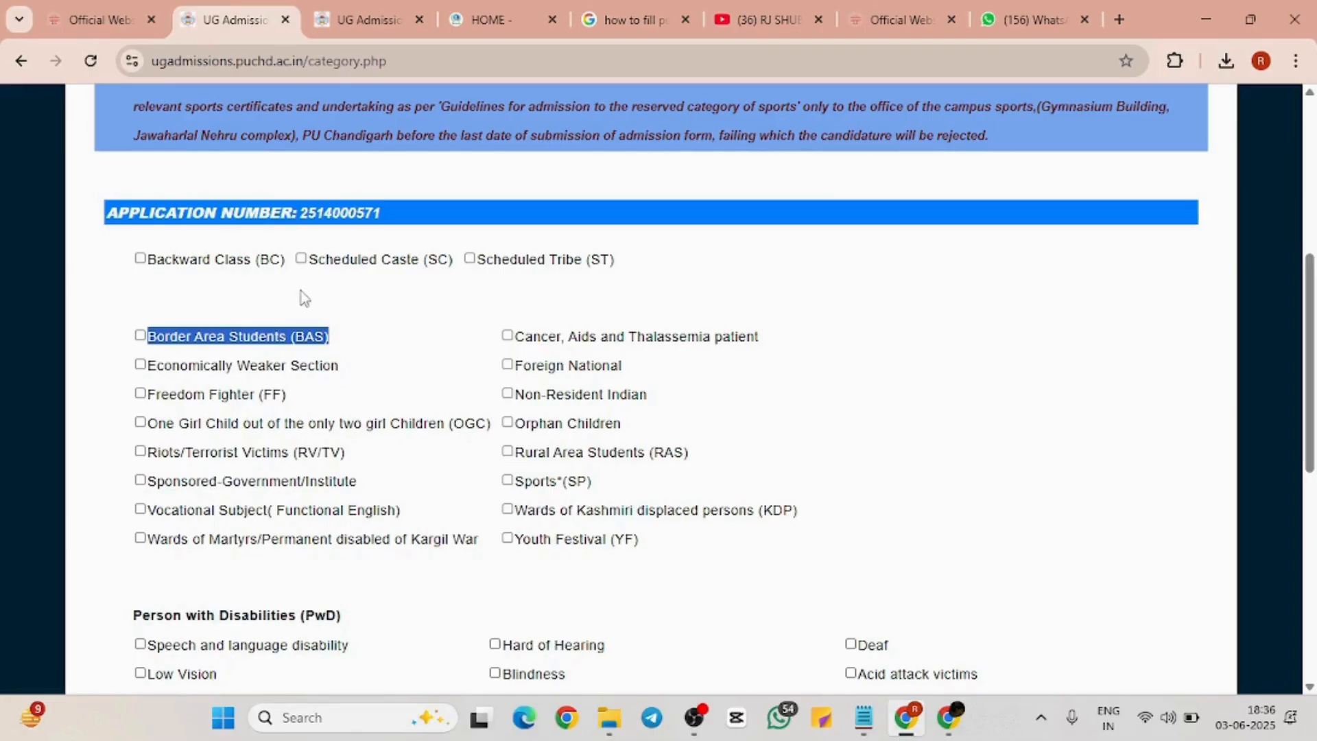
pyautogui.moveTo(147, 365); pyautogui.dragTo(426, 371)
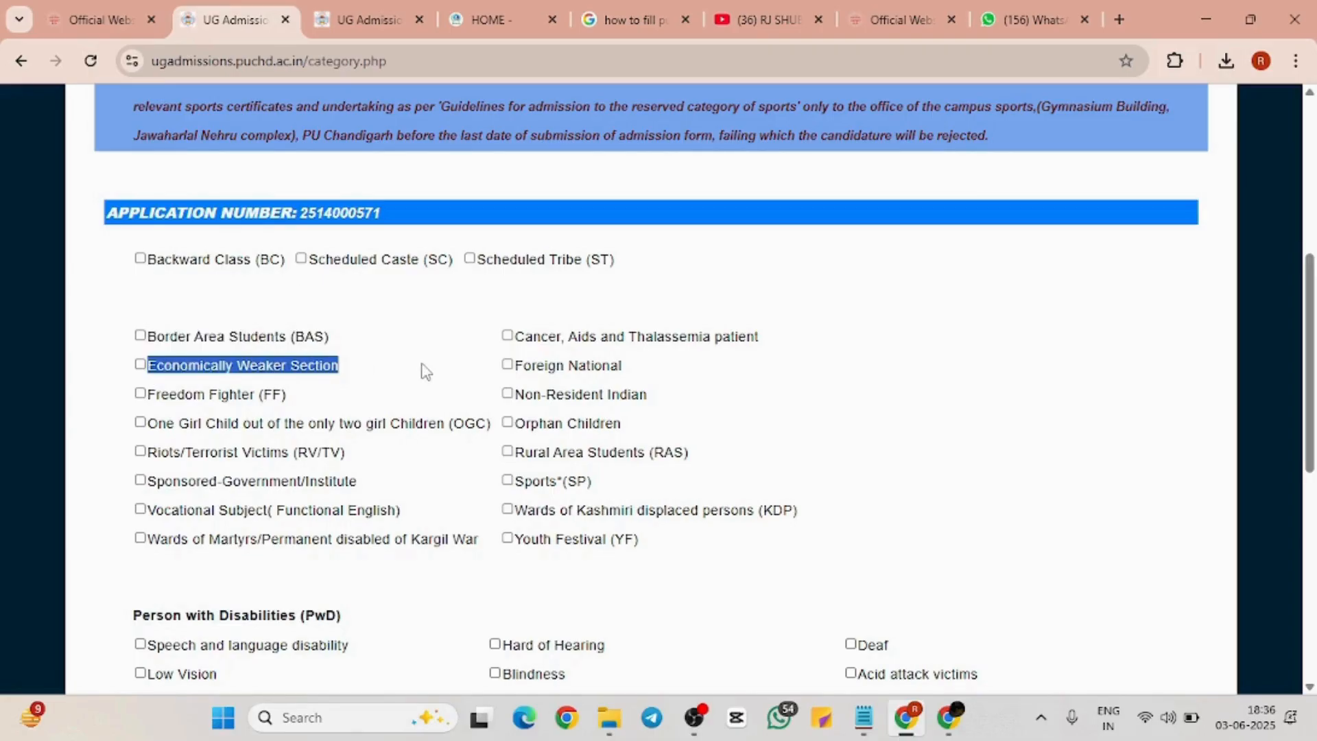
pyautogui.moveTo(292, 396); pyautogui.dragTo(149, 389)
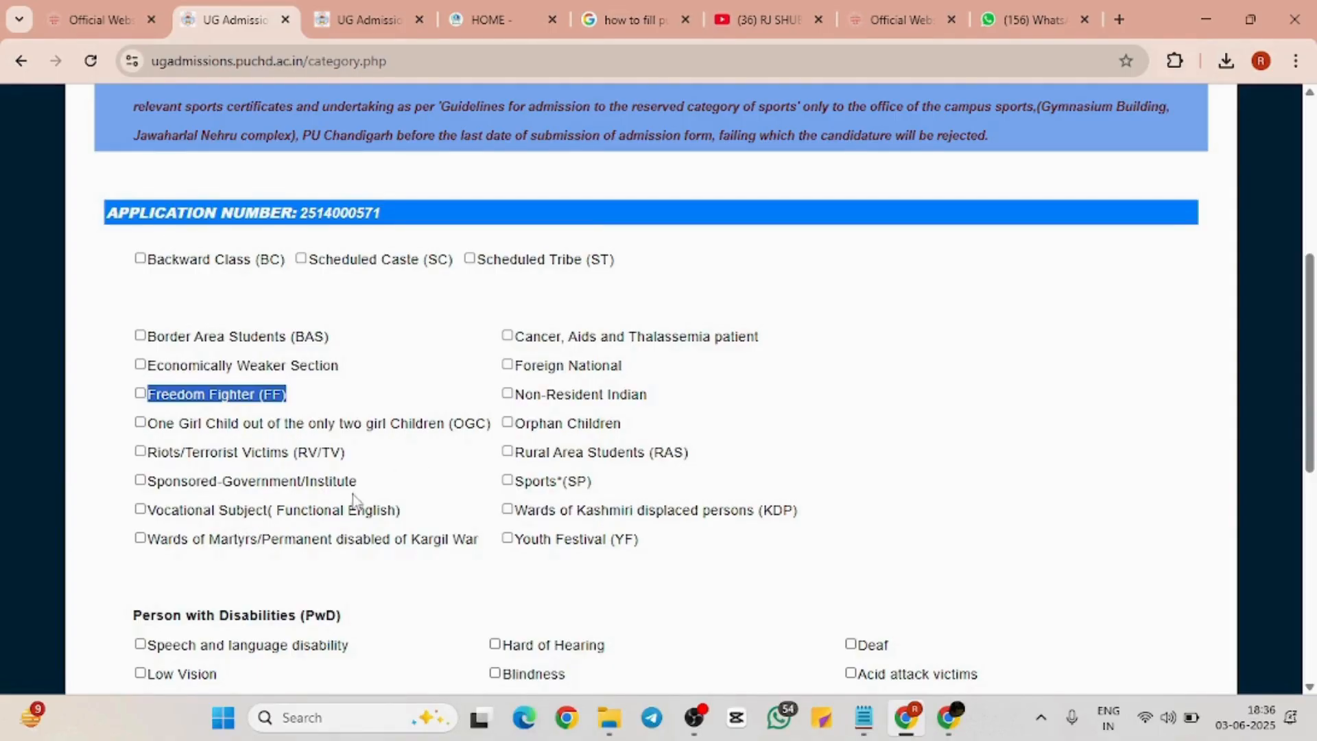
# Review the Rural Area, PwD and Defence options, then save the category step with nothing ticked
pyautogui.scroll(-1, 439, 480)
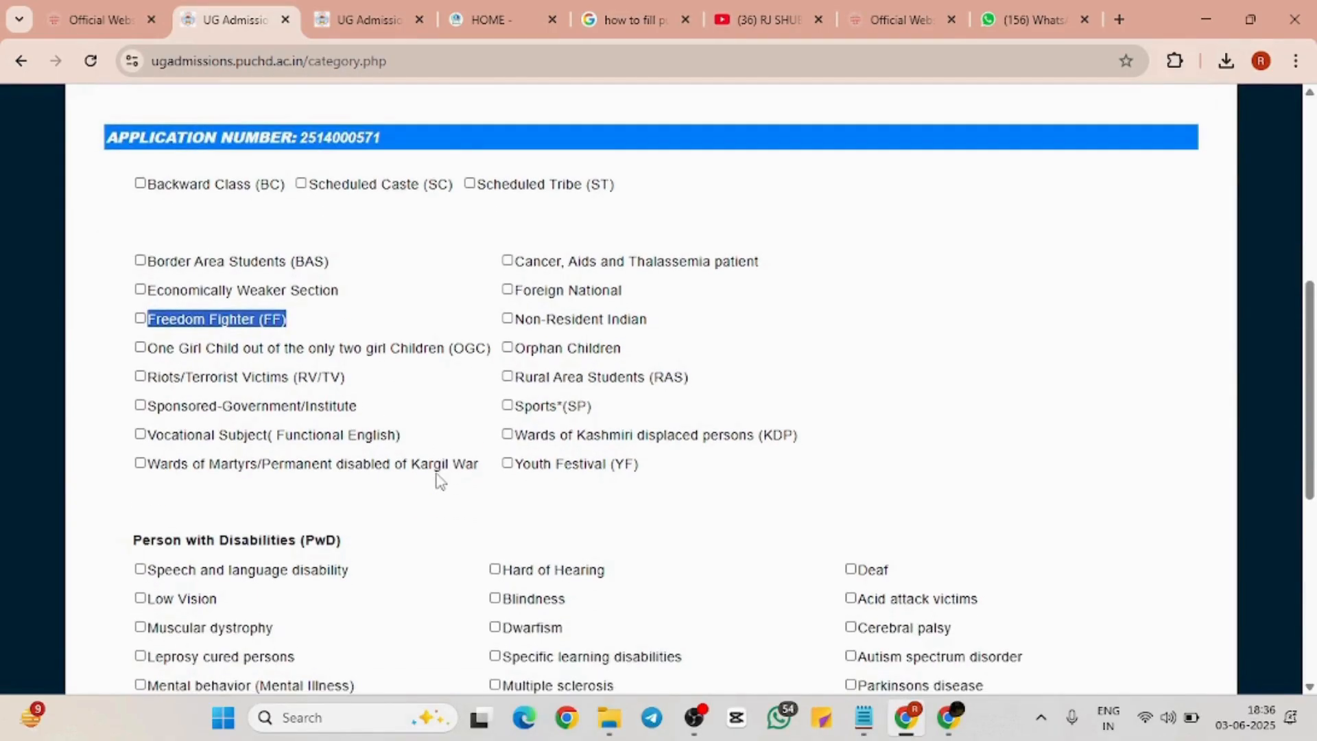
pyautogui.moveTo(510, 376); pyautogui.dragTo(787, 464)
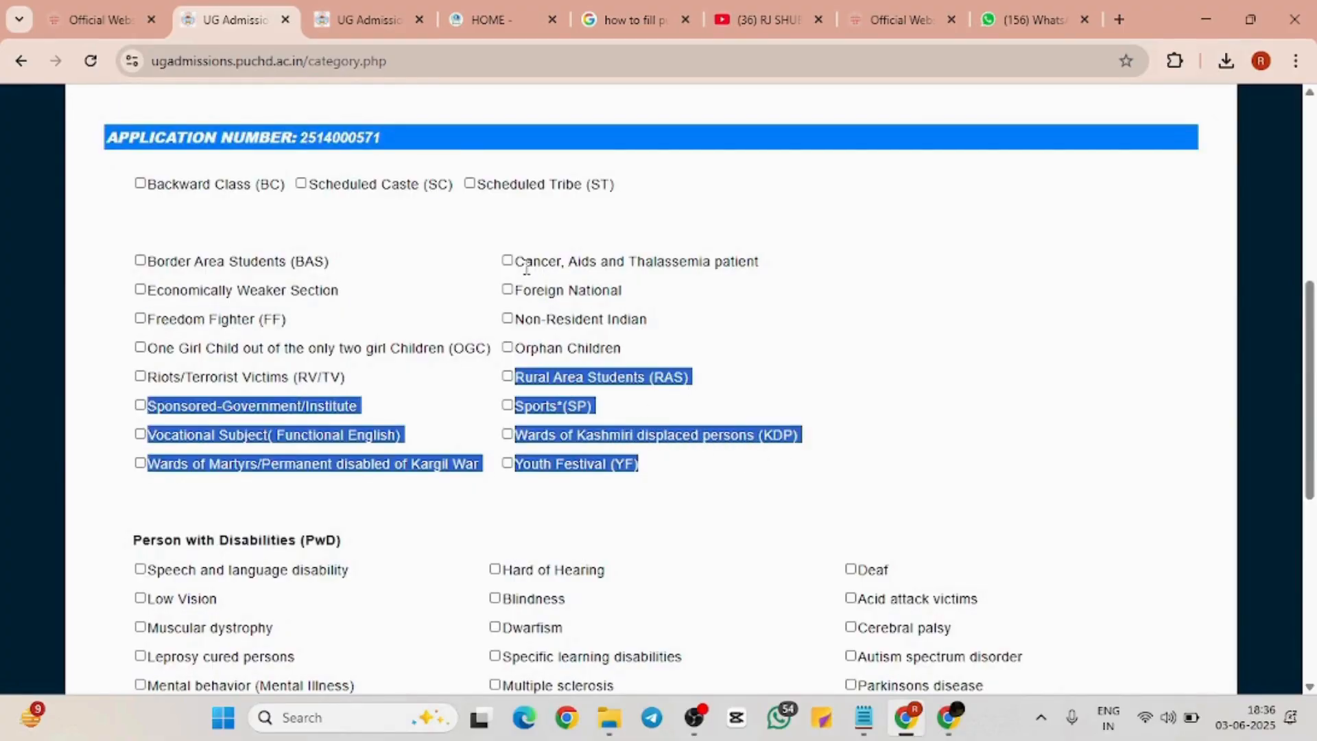
pyautogui.moveTo(121, 265); pyautogui.dragTo(661, 522)
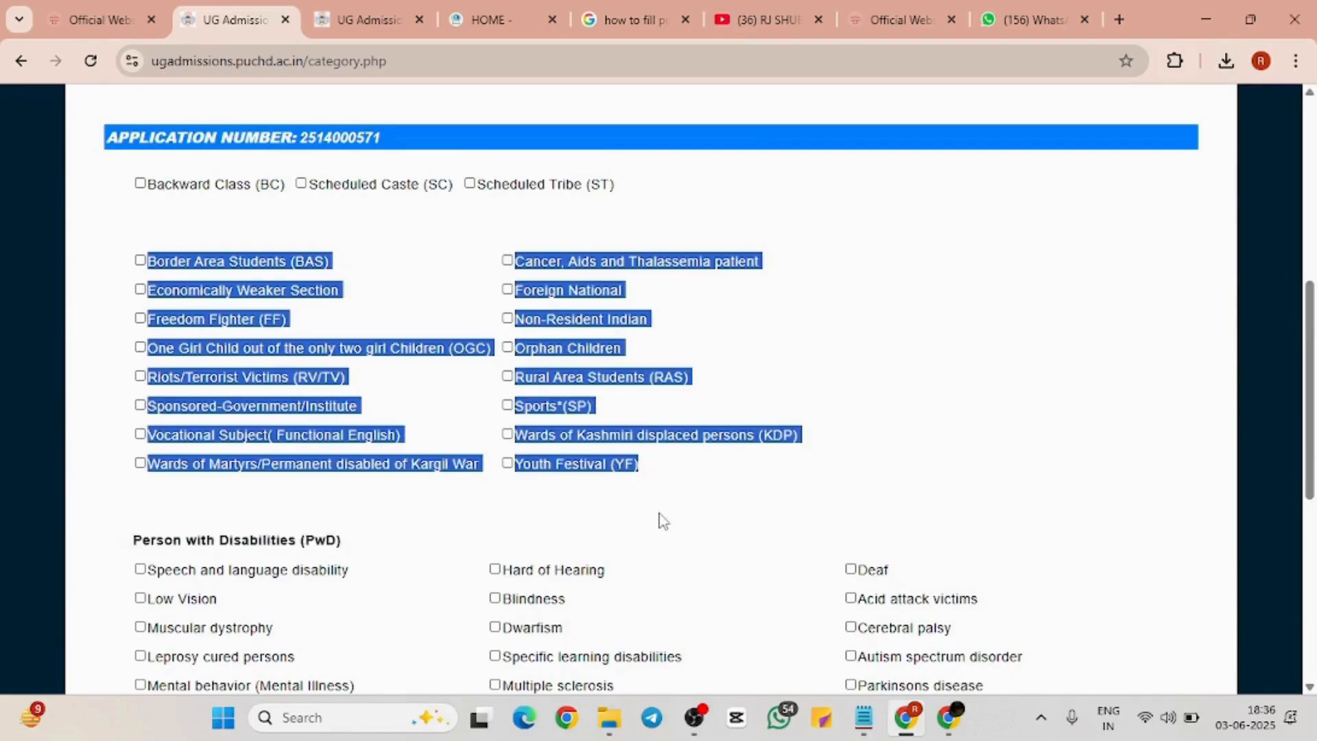
pyautogui.scroll(-5, 662, 522)
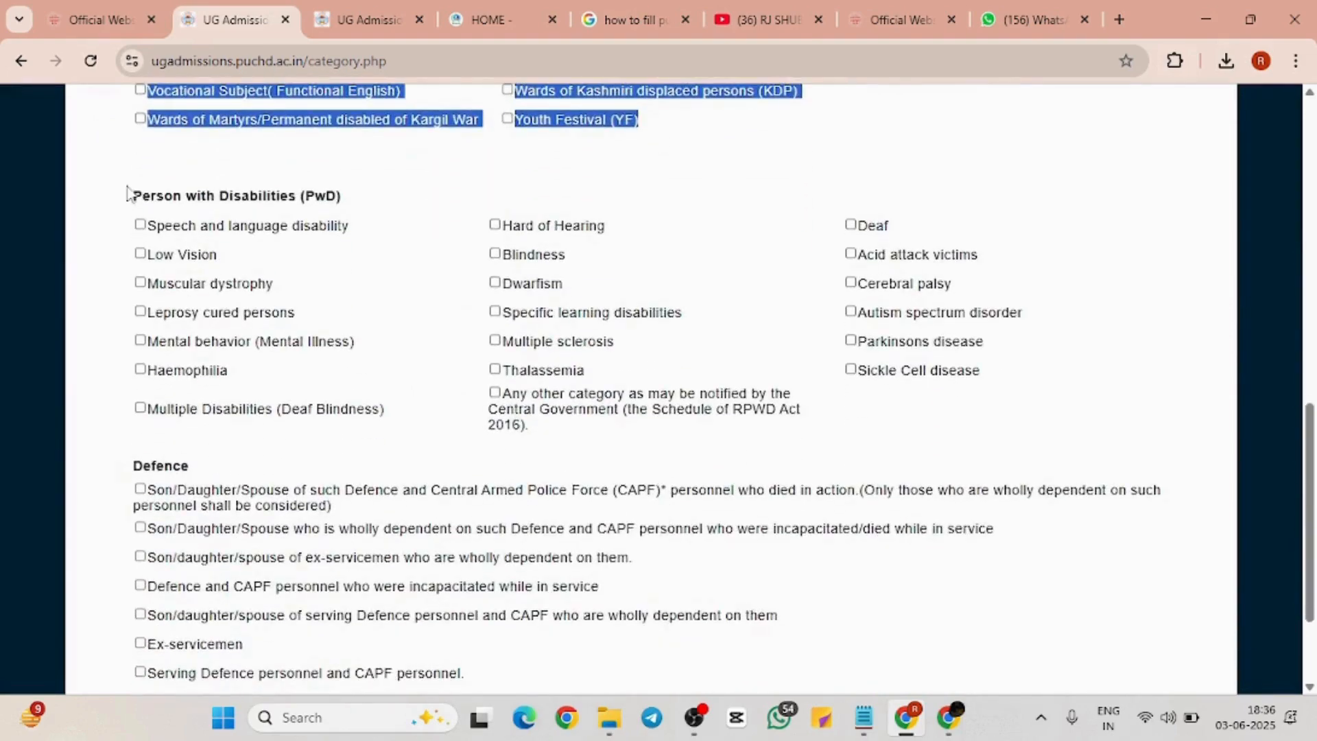
pyautogui.moveTo(127, 193); pyautogui.dragTo(867, 447)
pyautogui.click(876, 447)
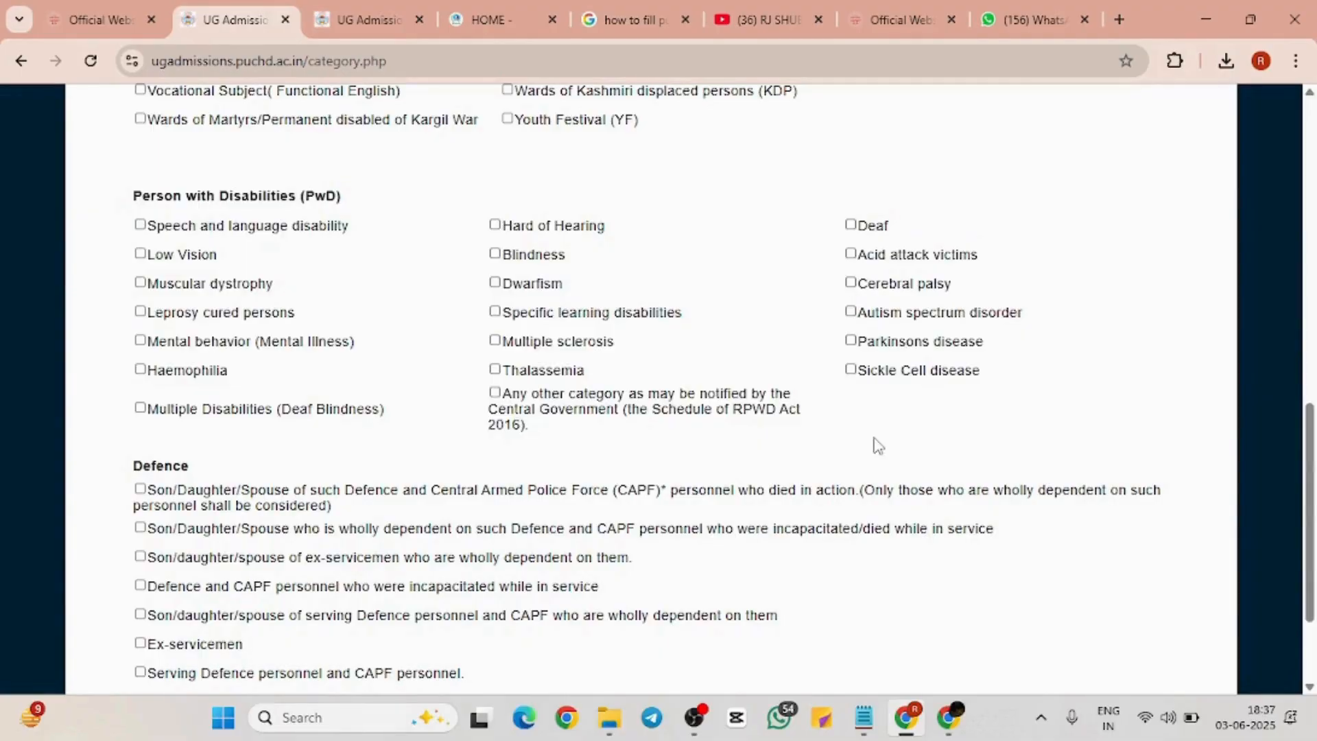
pyautogui.scroll(-2, 878, 446)
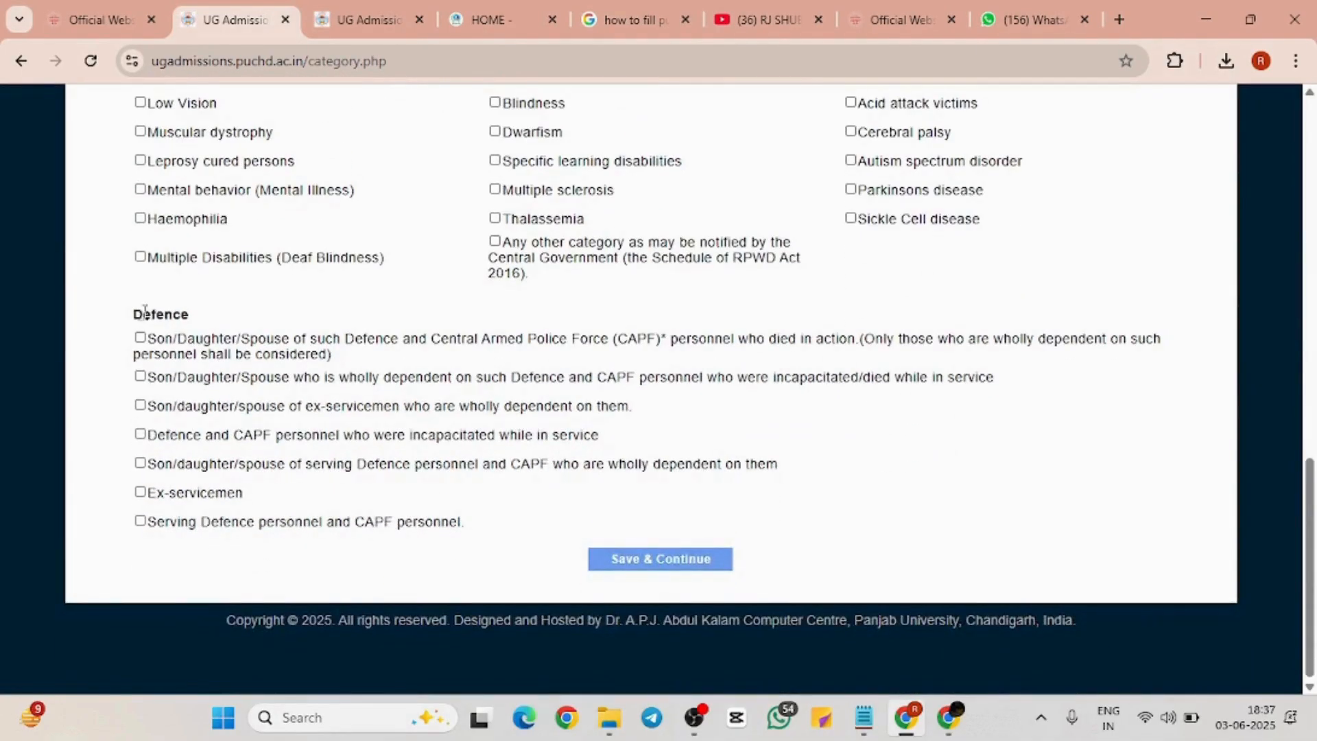
pyautogui.moveTo(132, 317); pyautogui.dragTo(163, 302)
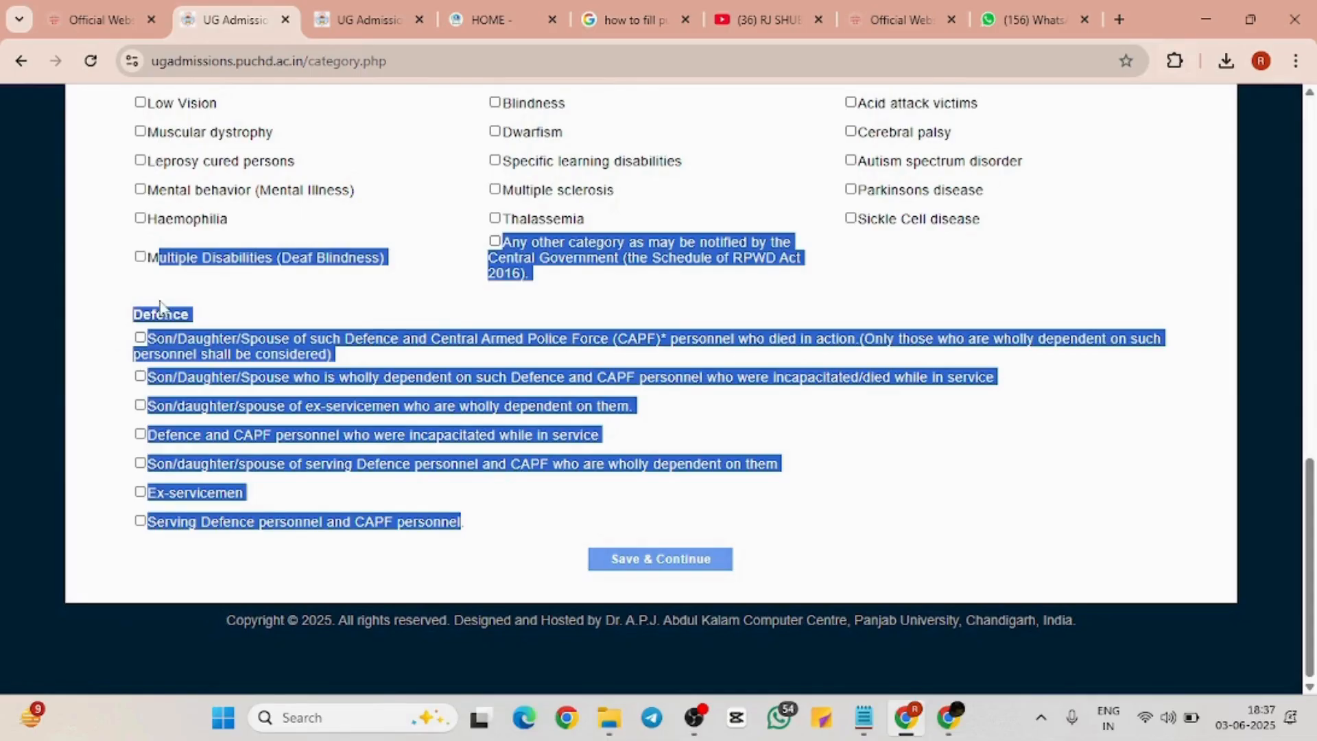
pyautogui.click(163, 302)
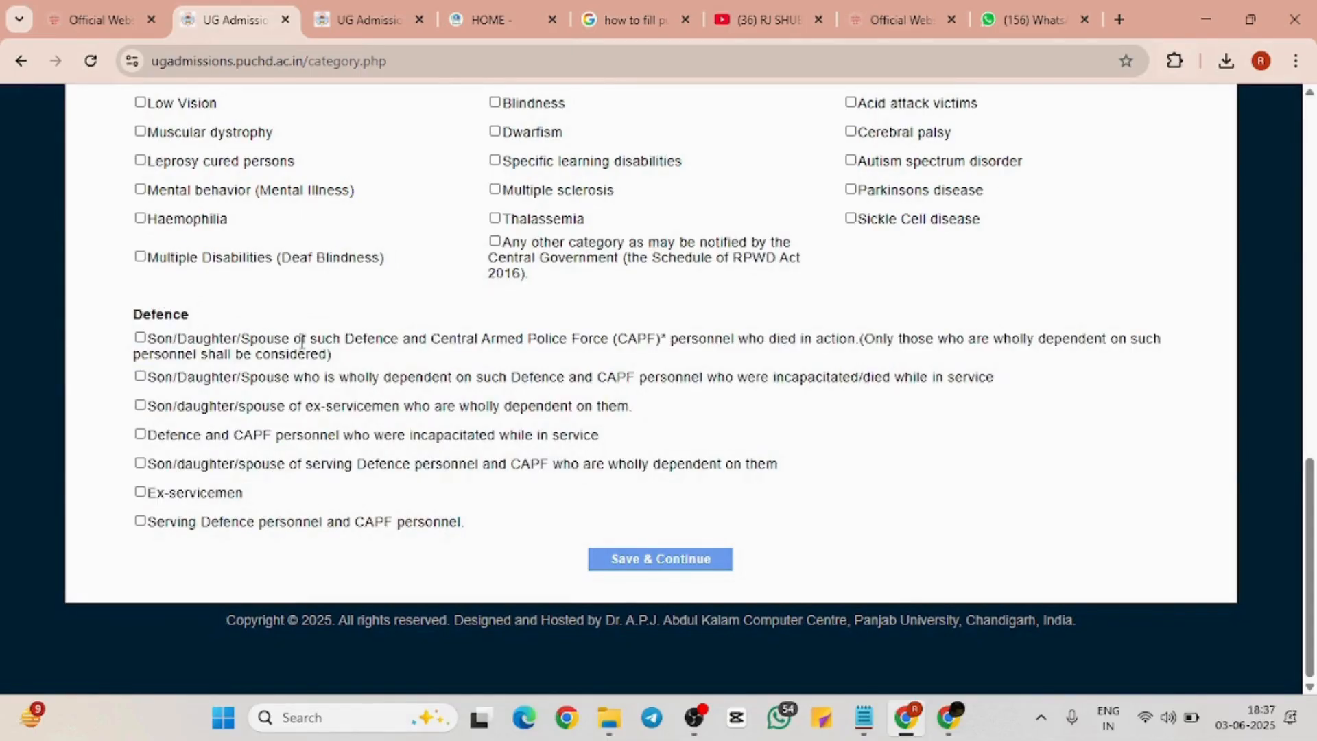
pyautogui.scroll(1, 302, 341)
pyautogui.scroll(-1, 302, 341)
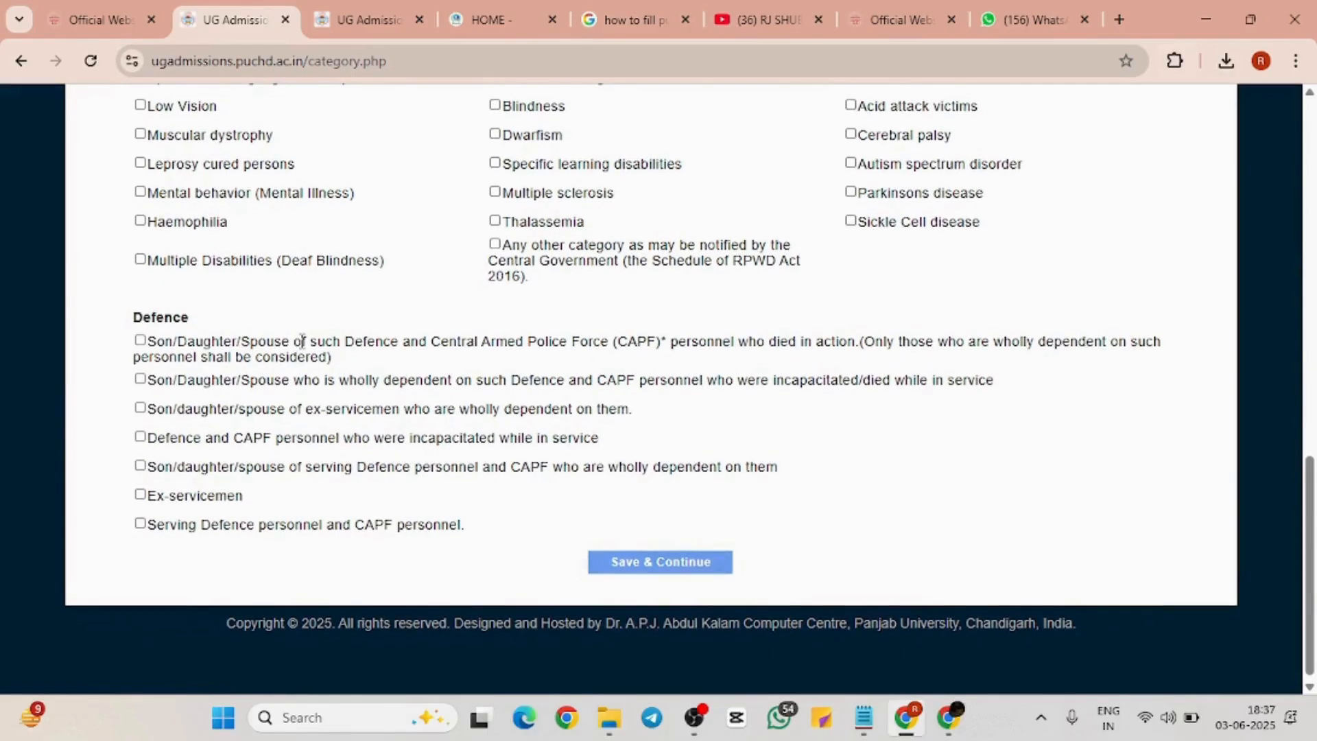
pyautogui.scroll(1, 302, 342)
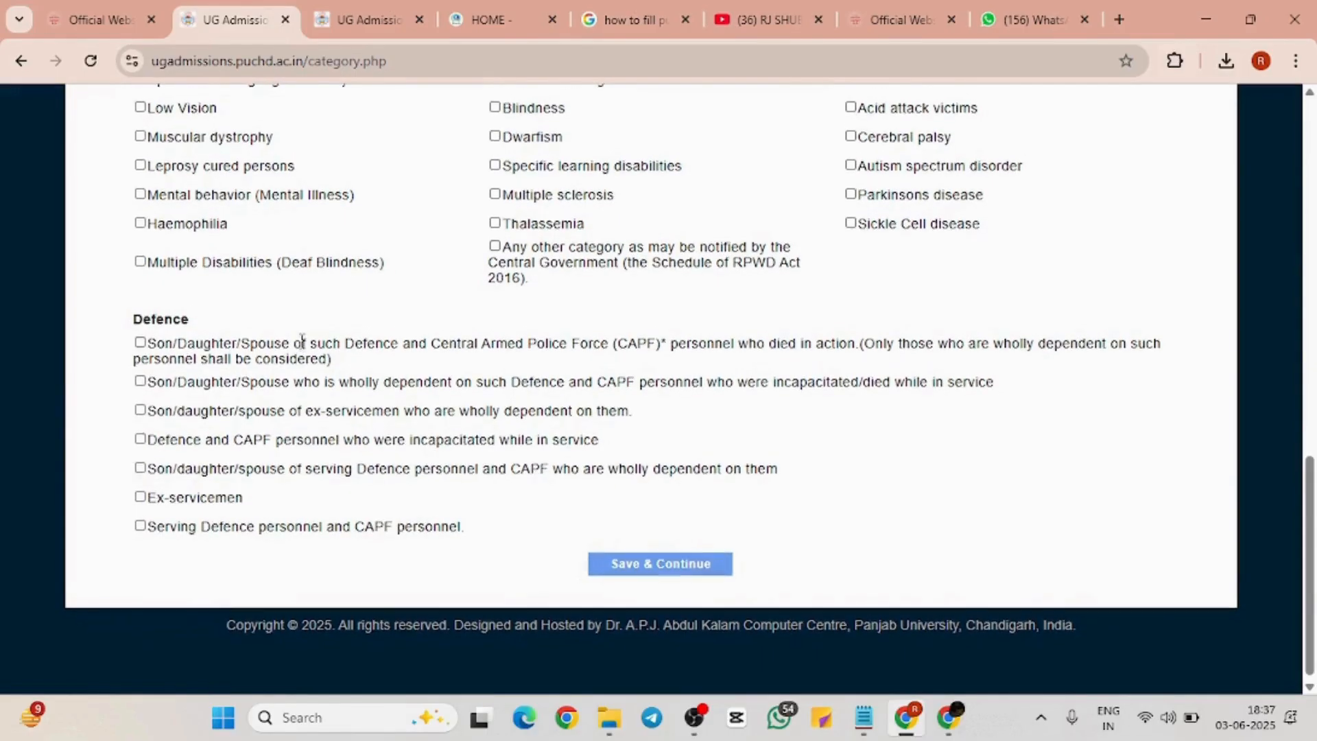
pyautogui.click(678, 568)
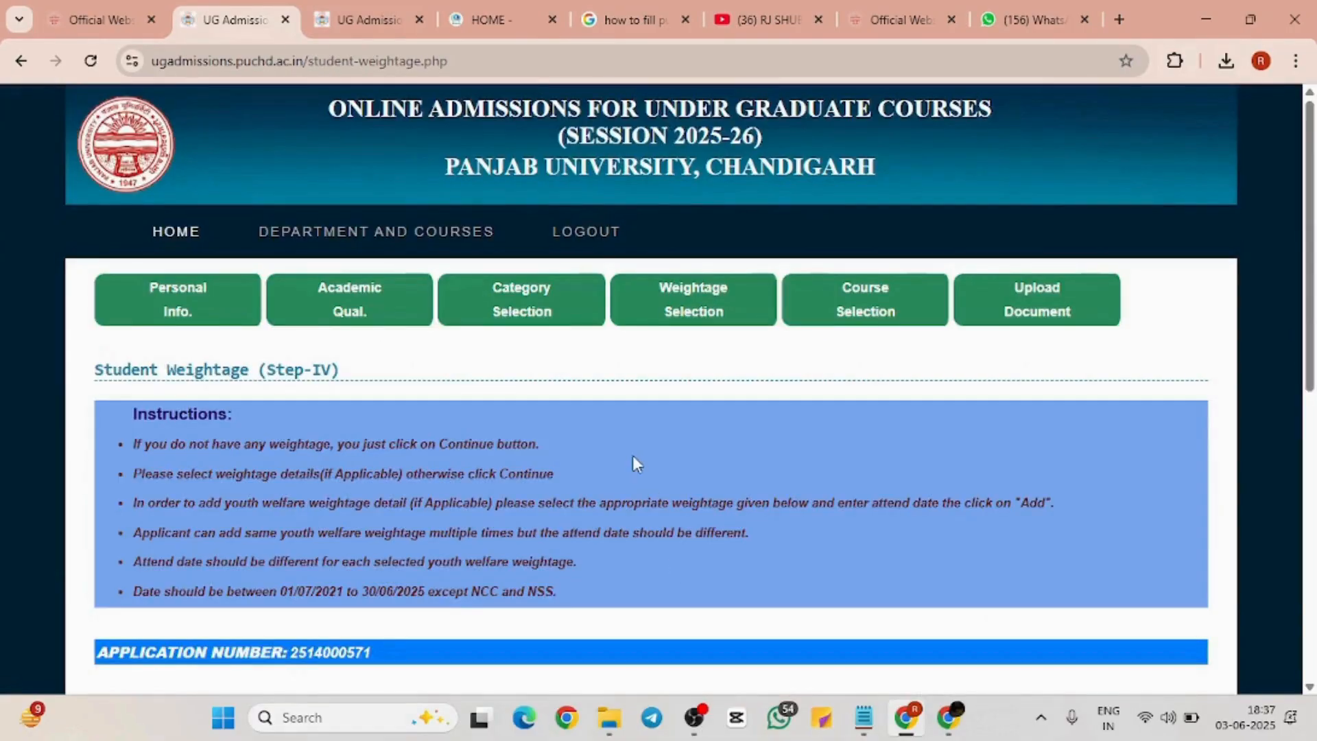
# Leave the NCC/NSS/Adult Education weightage on --Select-- without adding any weightage
pyautogui.scroll(-8, 633, 455)
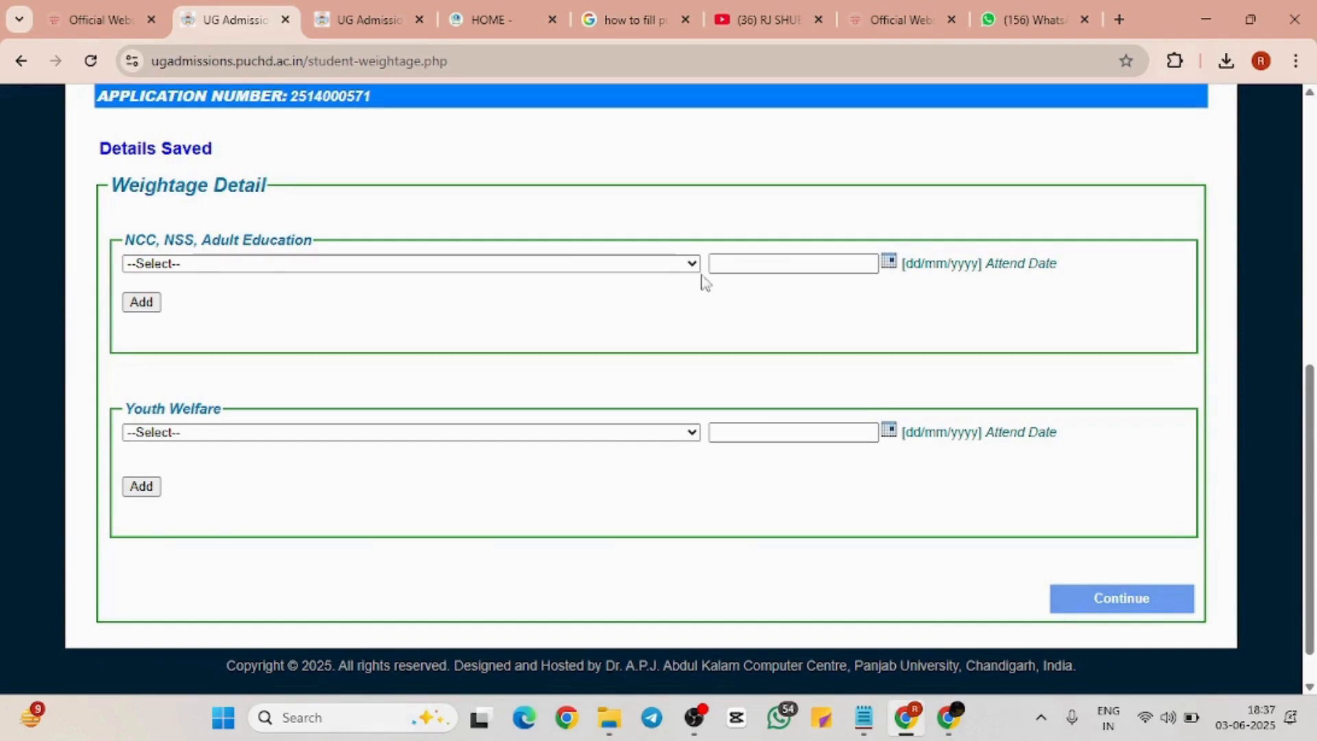
pyautogui.click(672, 265)
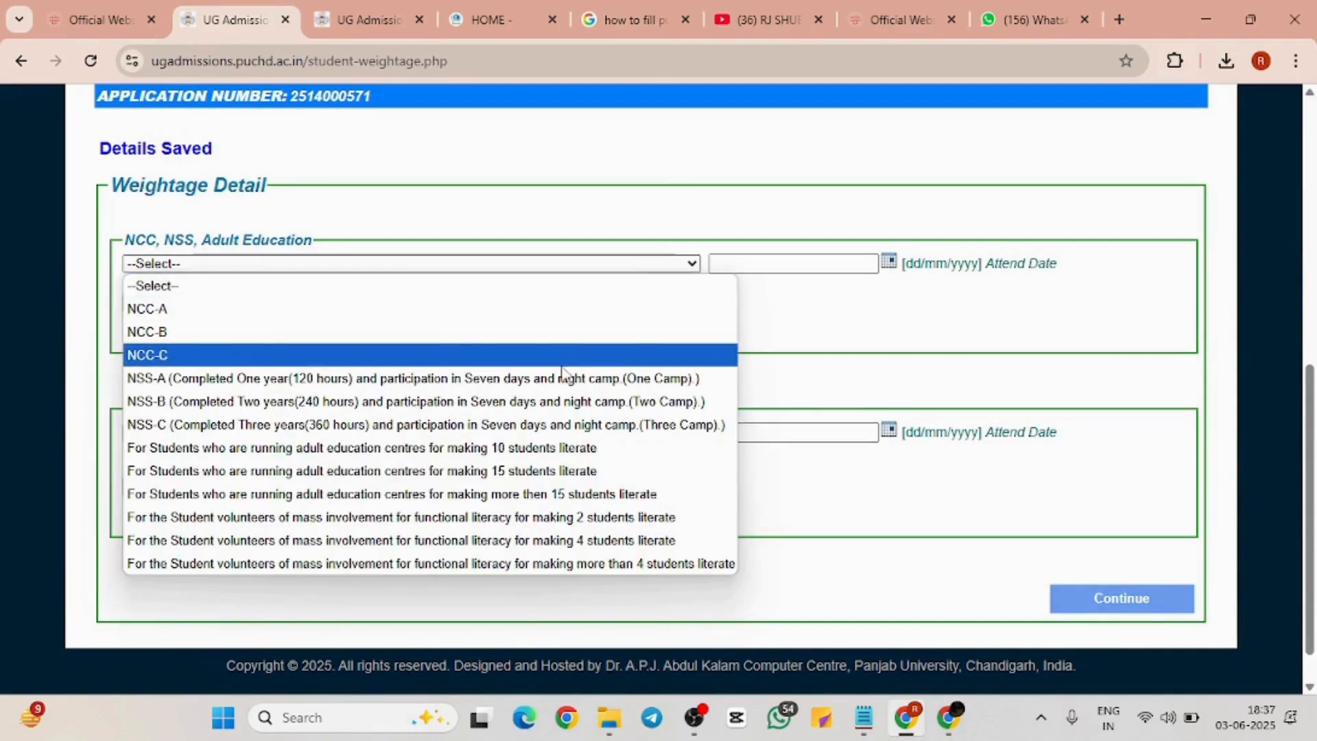
pyautogui.click(670, 266)
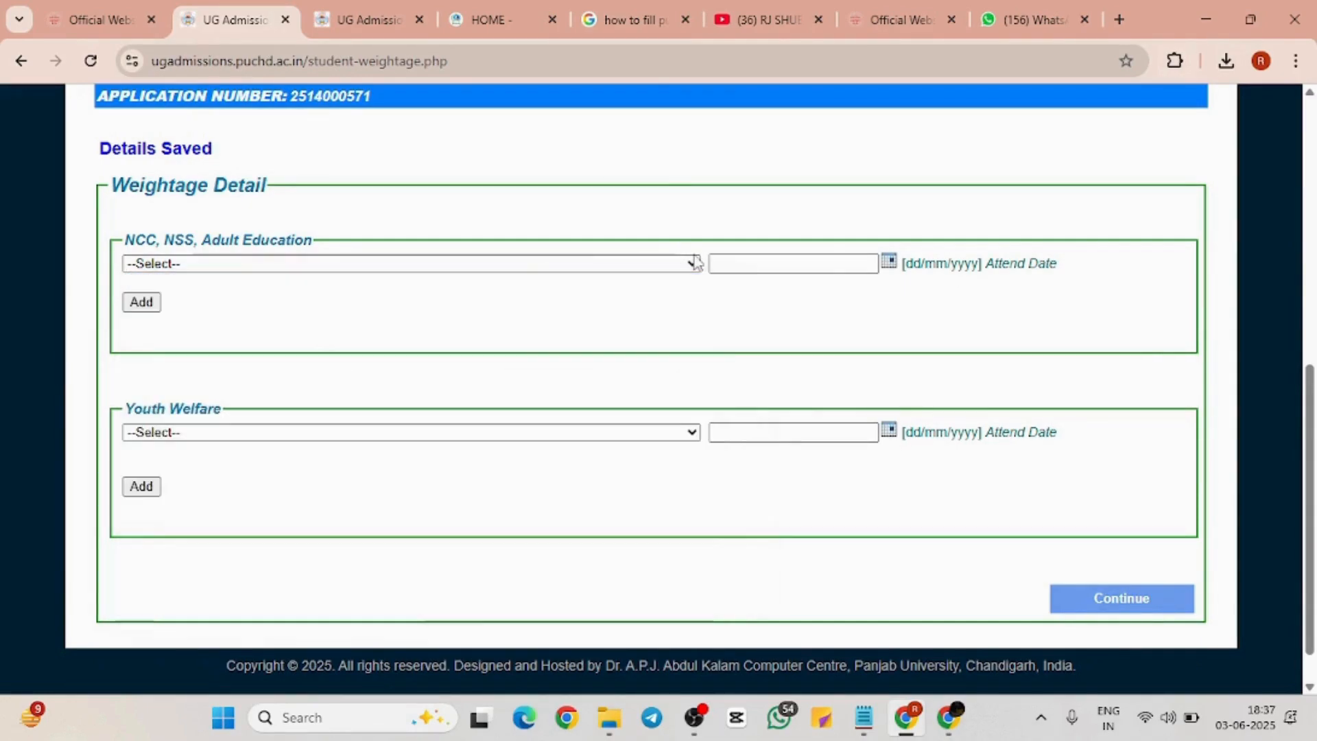
pyautogui.click(823, 263)
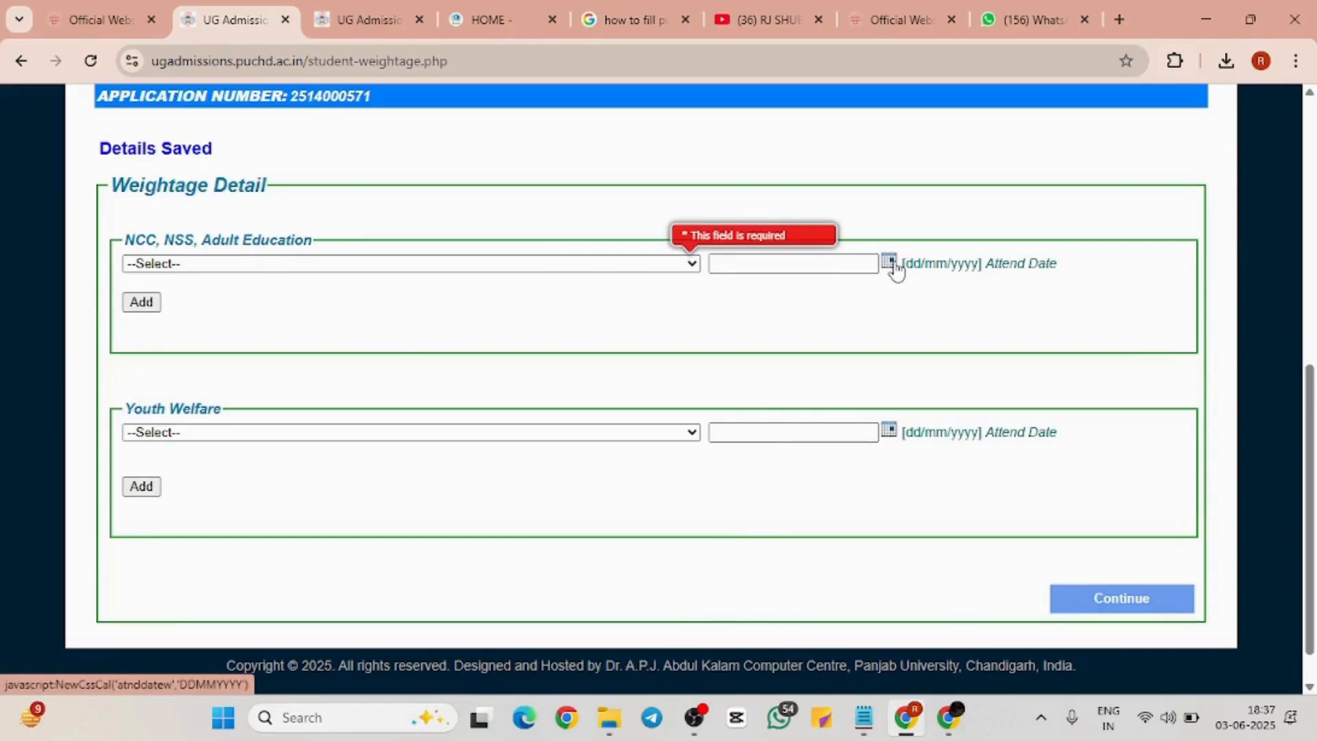
pyautogui.click(142, 302)
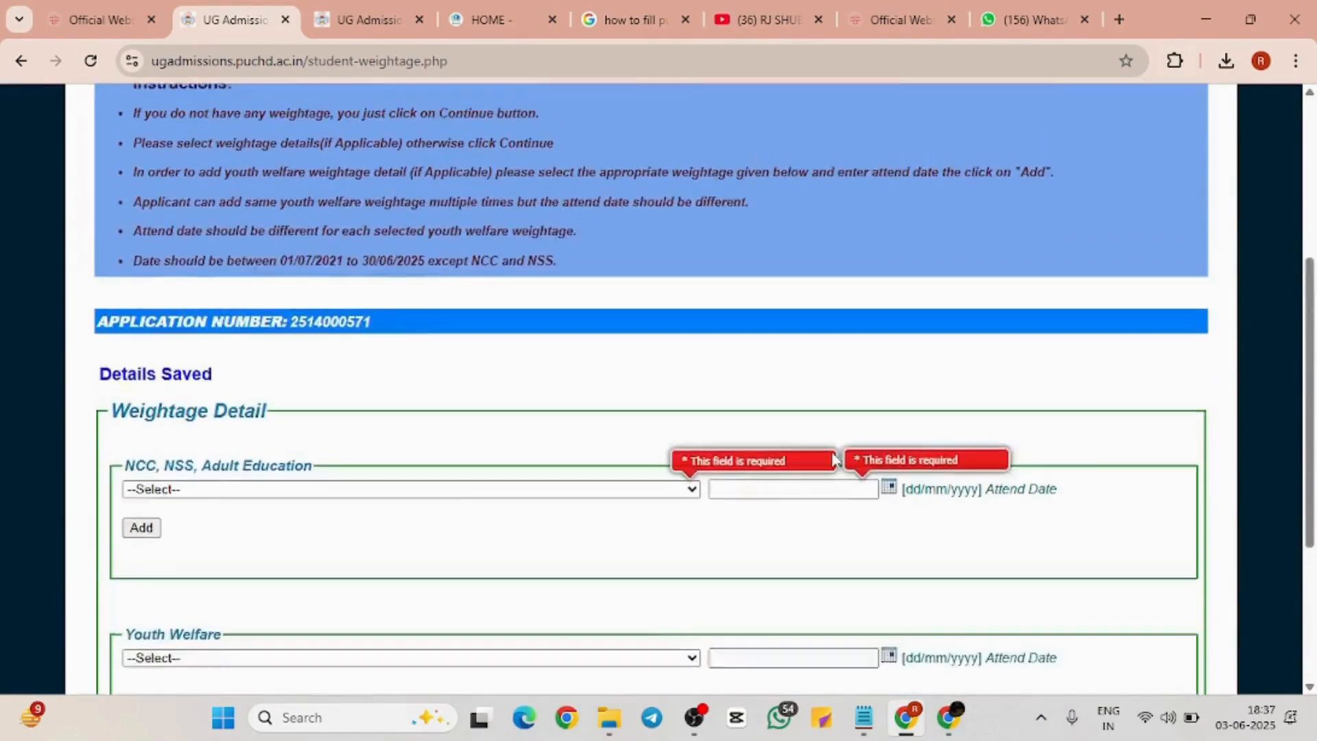
# Review the weightage instructions and continue to course selection with no weightage
pyautogui.scroll(5, 830, 459)
pyautogui.scroll(-1, 835, 459)
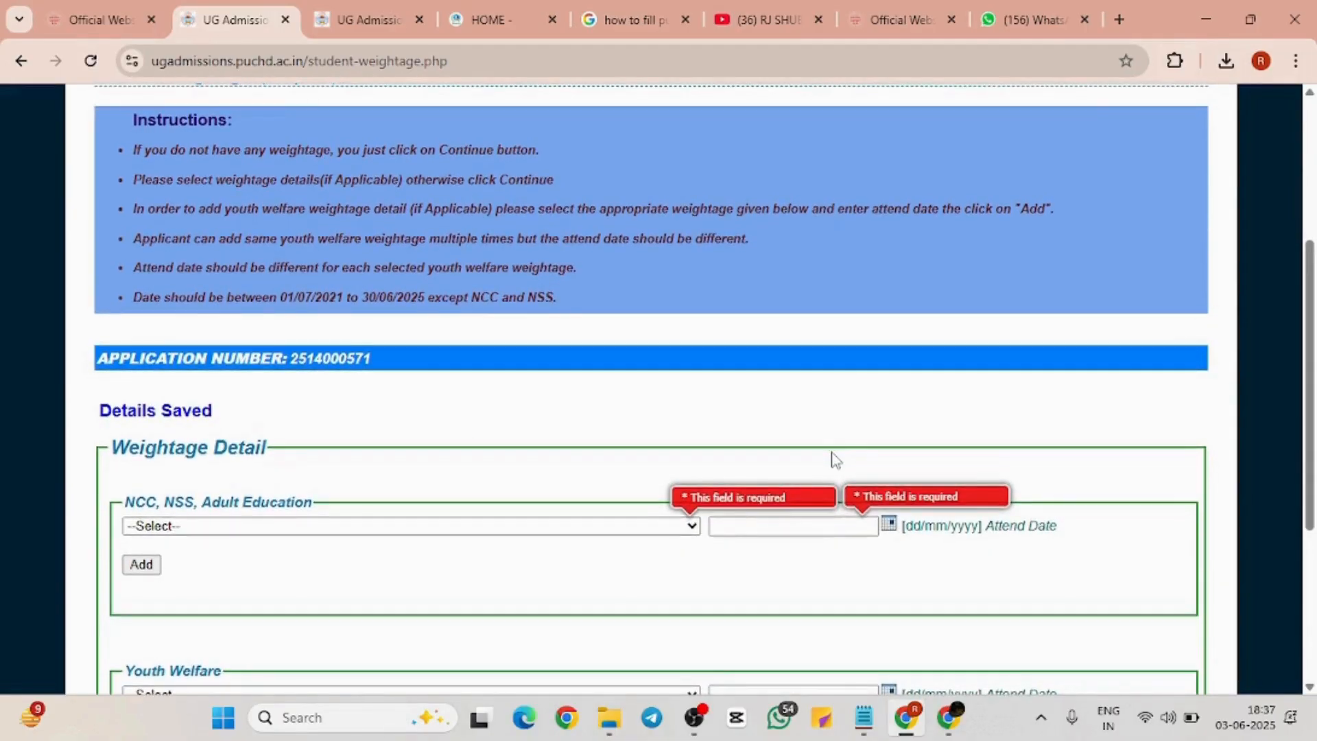
pyautogui.scroll(1, 834, 458)
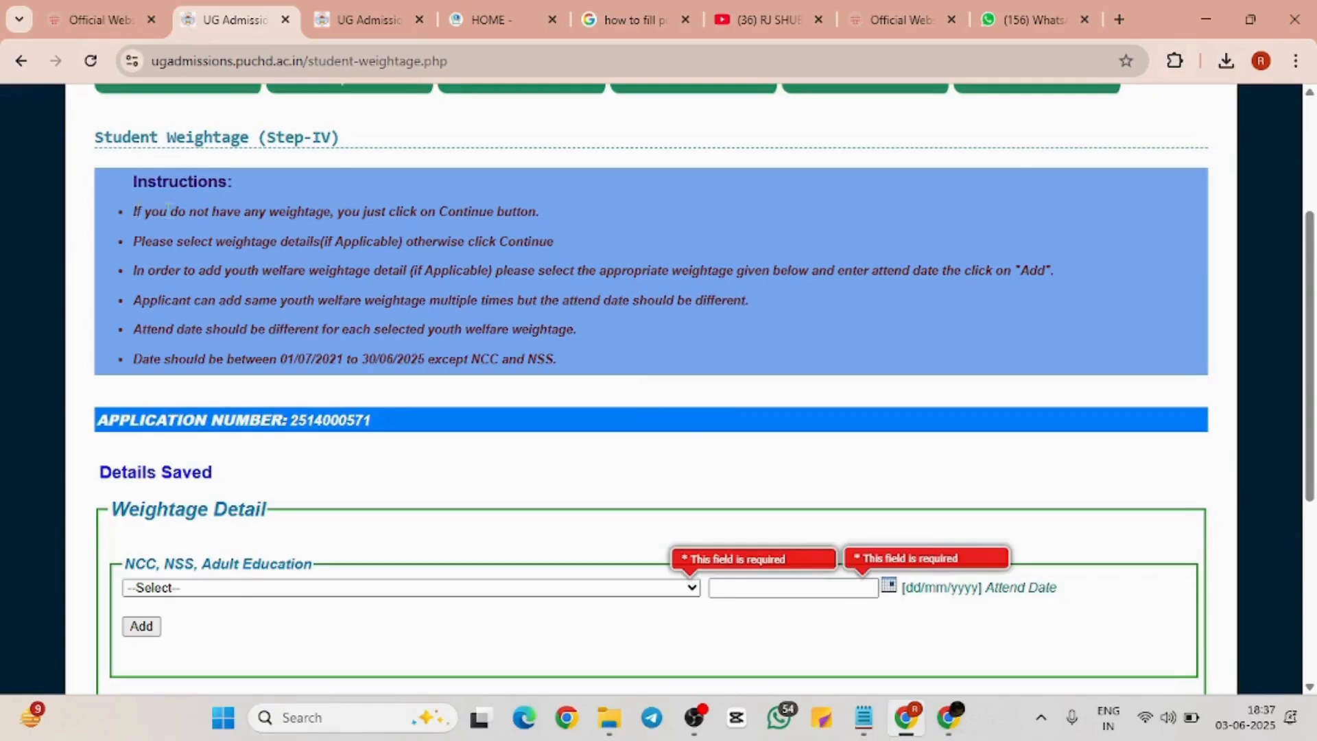
pyautogui.moveTo(135, 211); pyautogui.dragTo(614, 376)
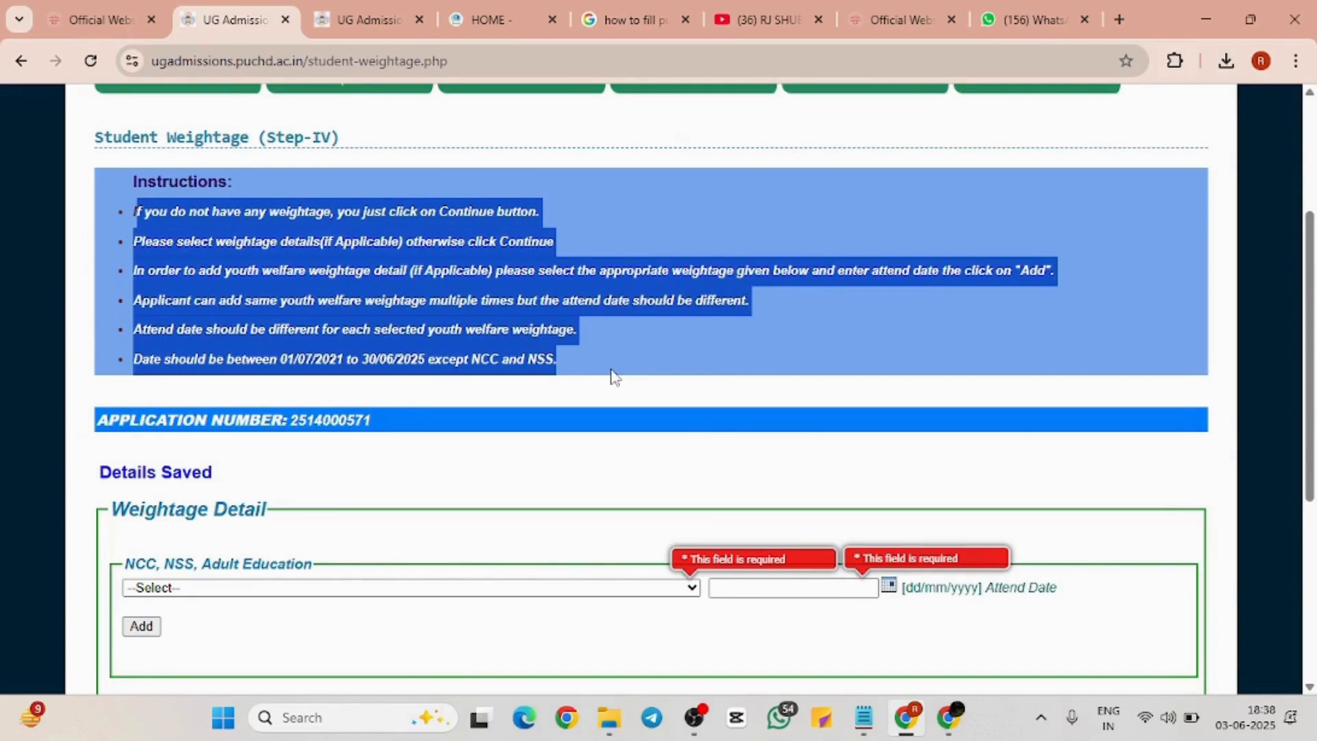
pyautogui.click(614, 377)
pyautogui.scroll(-5, 611, 375)
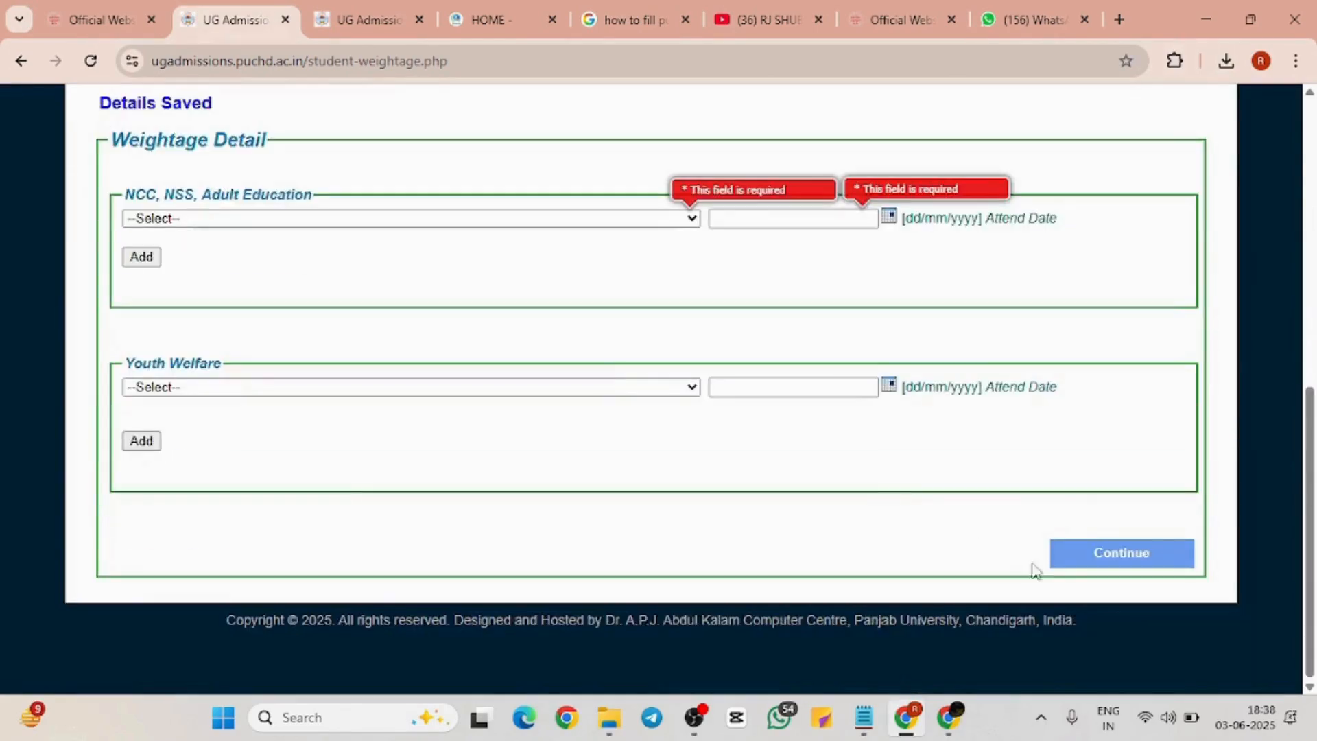
pyautogui.click(1082, 569)
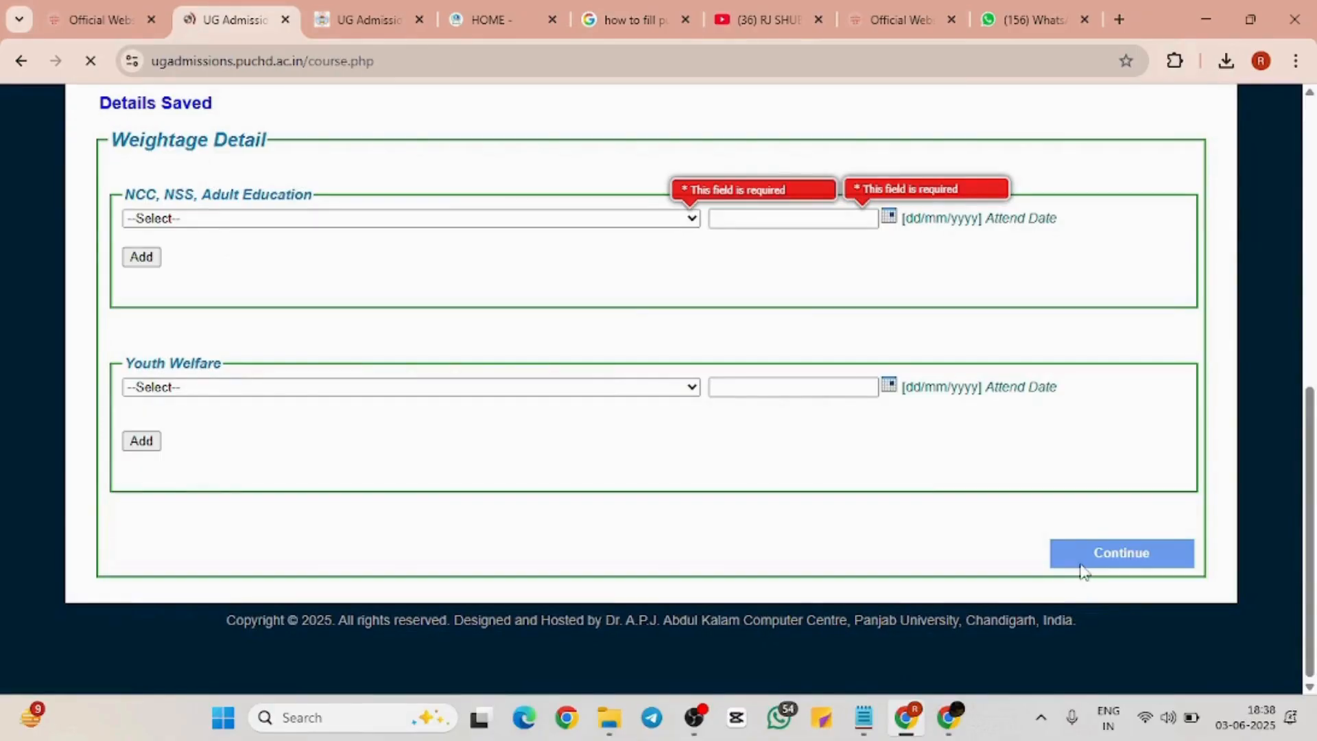
pyautogui.scroll(-2, 854, 507)
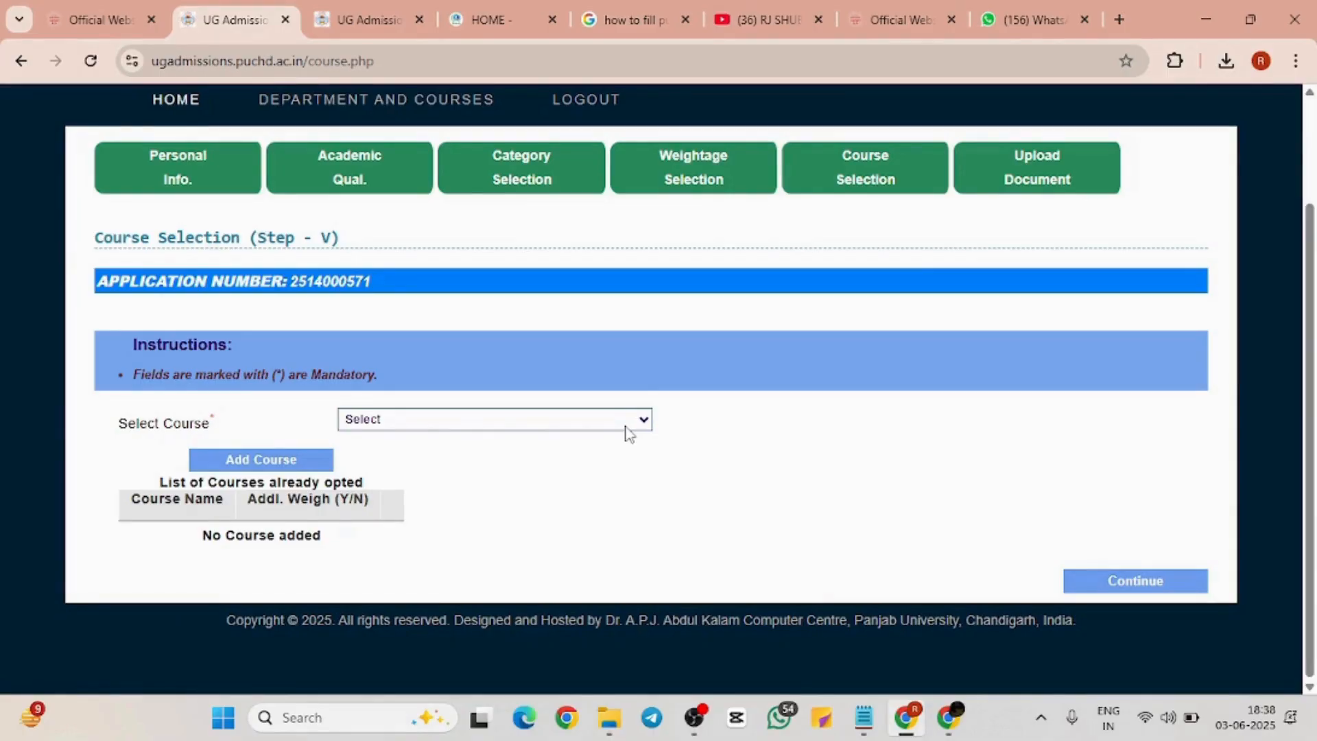
pyautogui.click(350, 17)
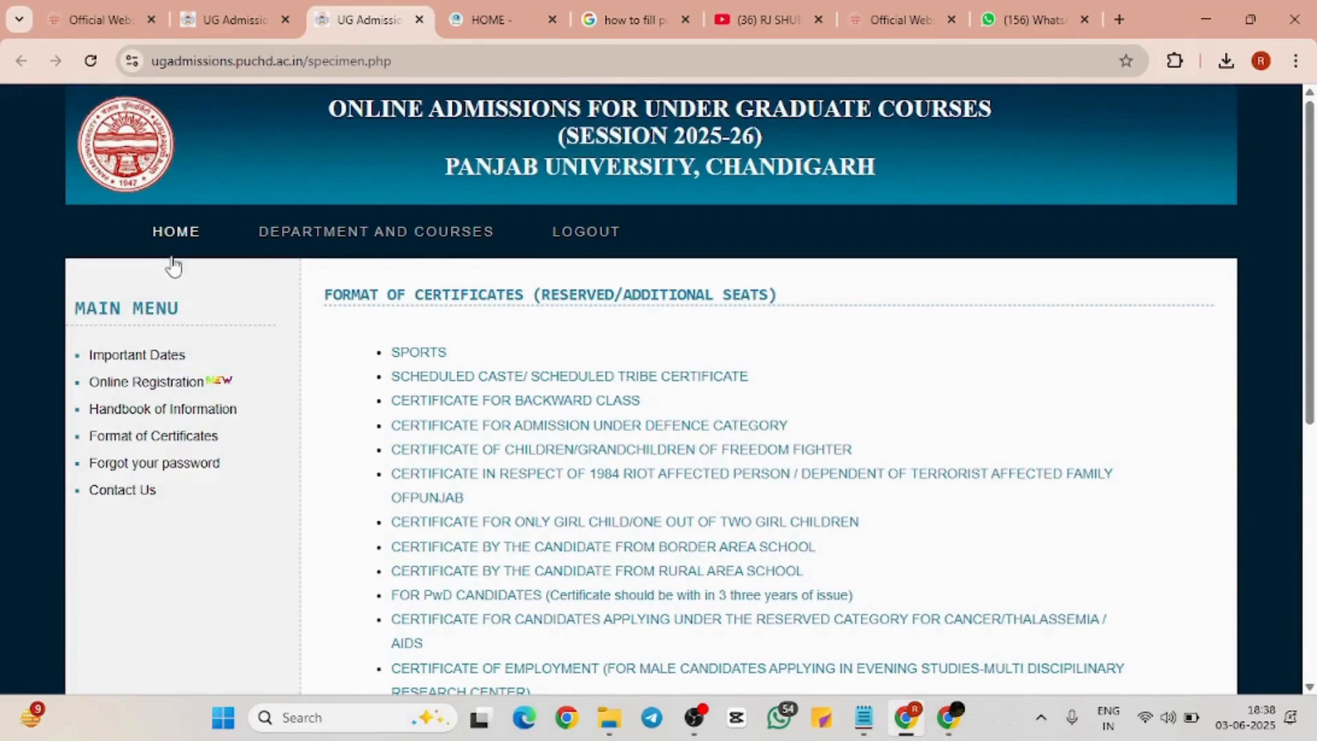
pyautogui.click(174, 234)
pyautogui.scroll(-2, 697, 544)
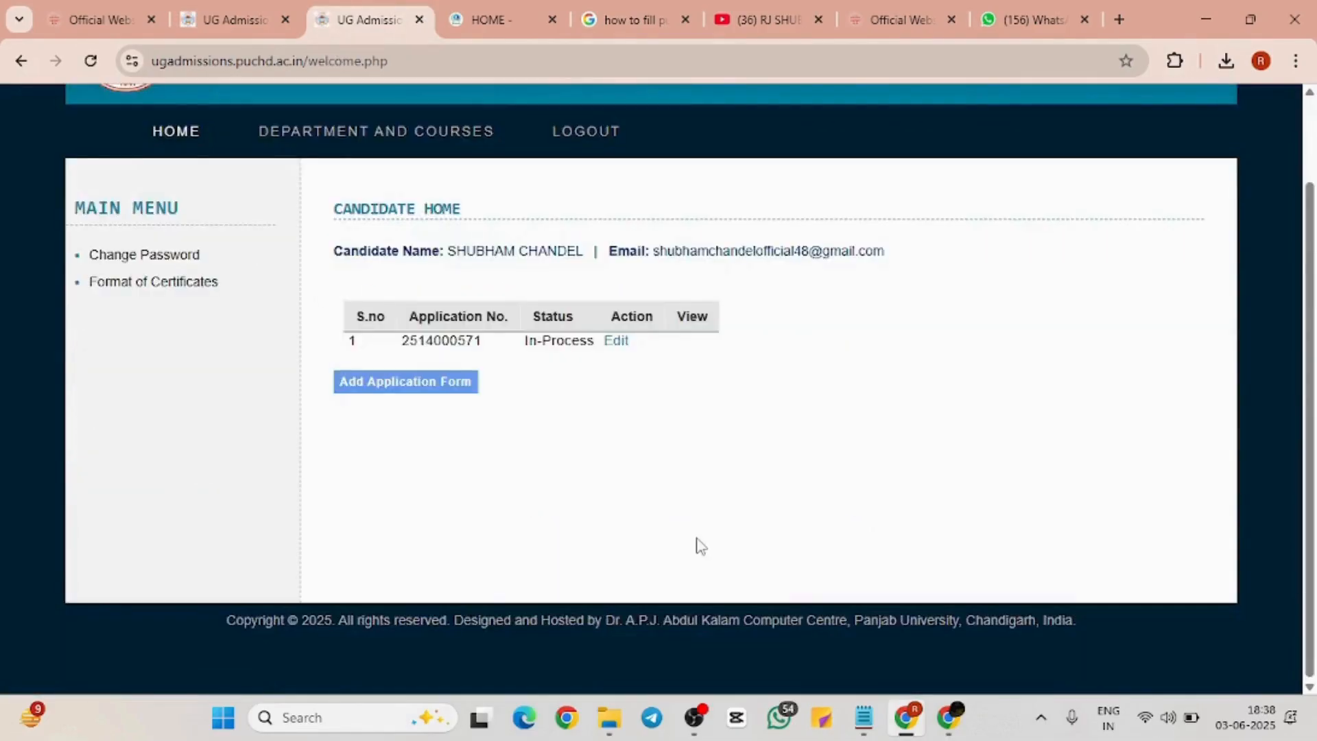
pyautogui.scroll(2, 697, 544)
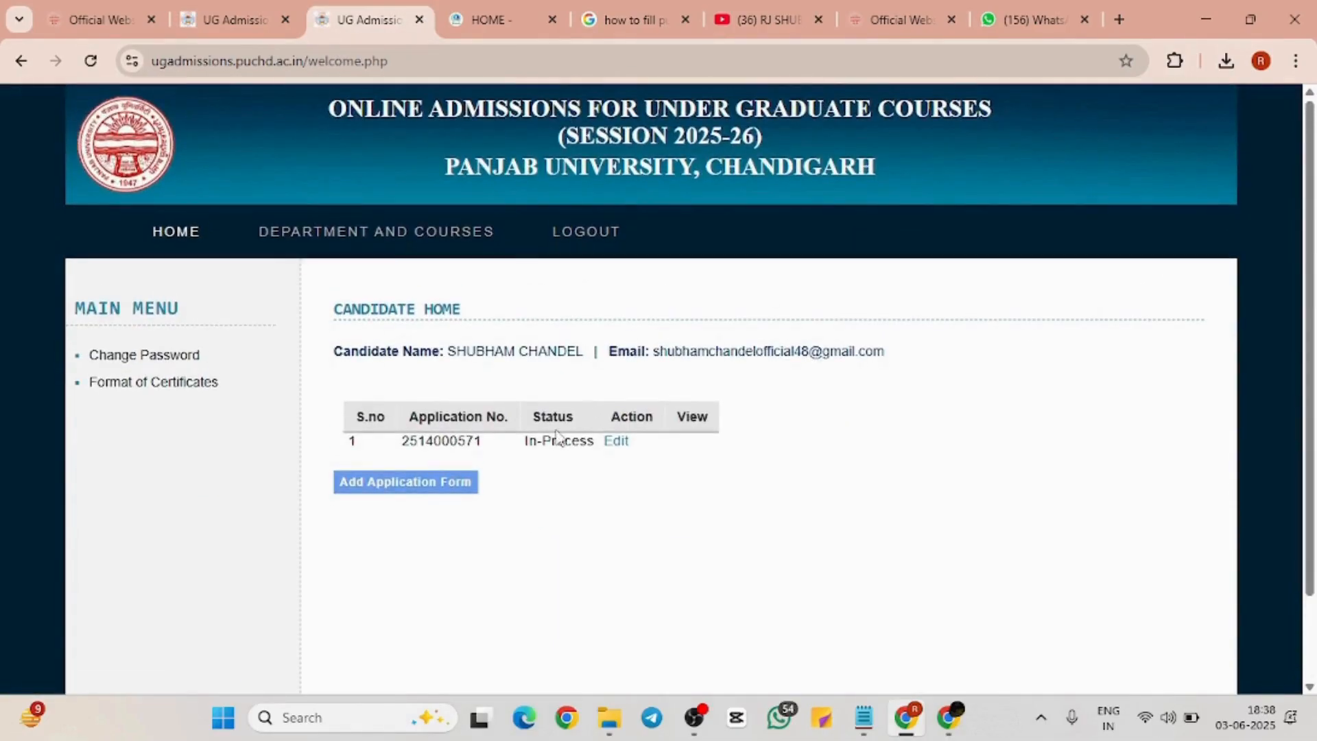
pyautogui.click(256, 24)
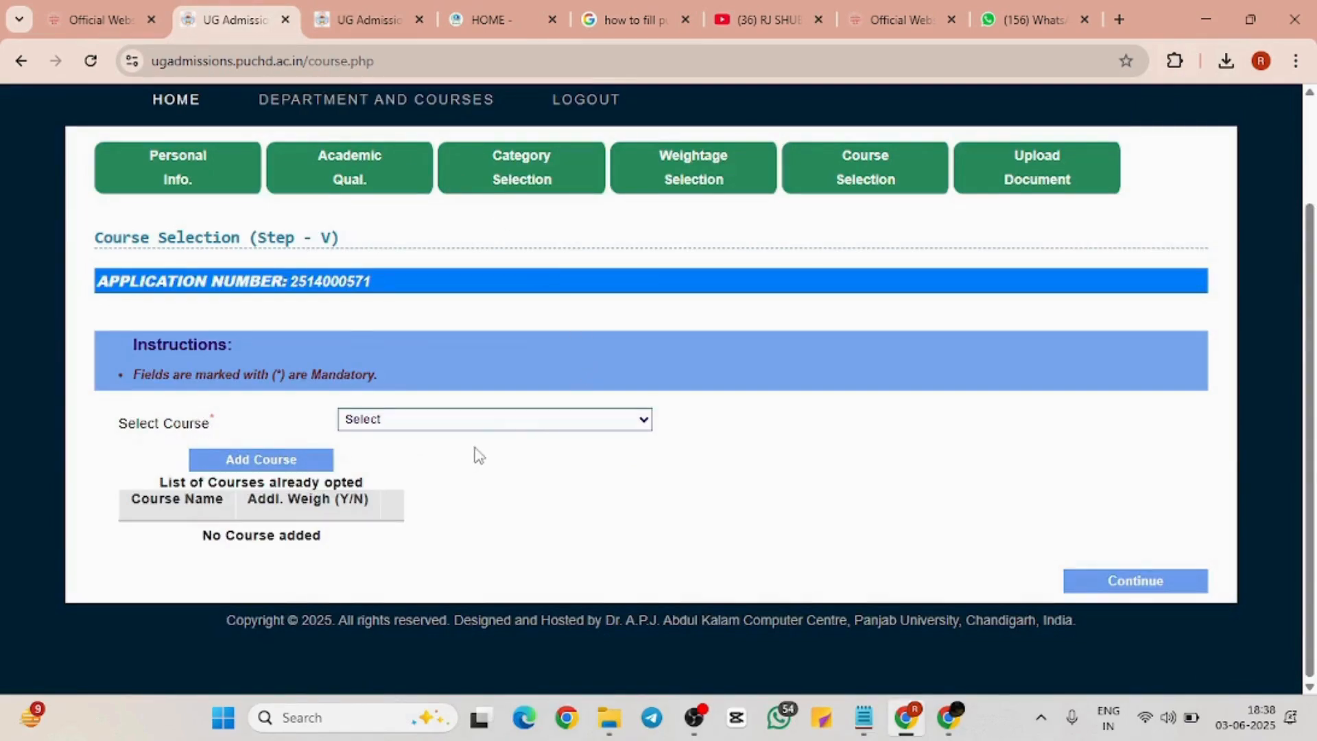
# Choose B.A. (Evening Studies) from the Select Course list
pyautogui.click(525, 422)
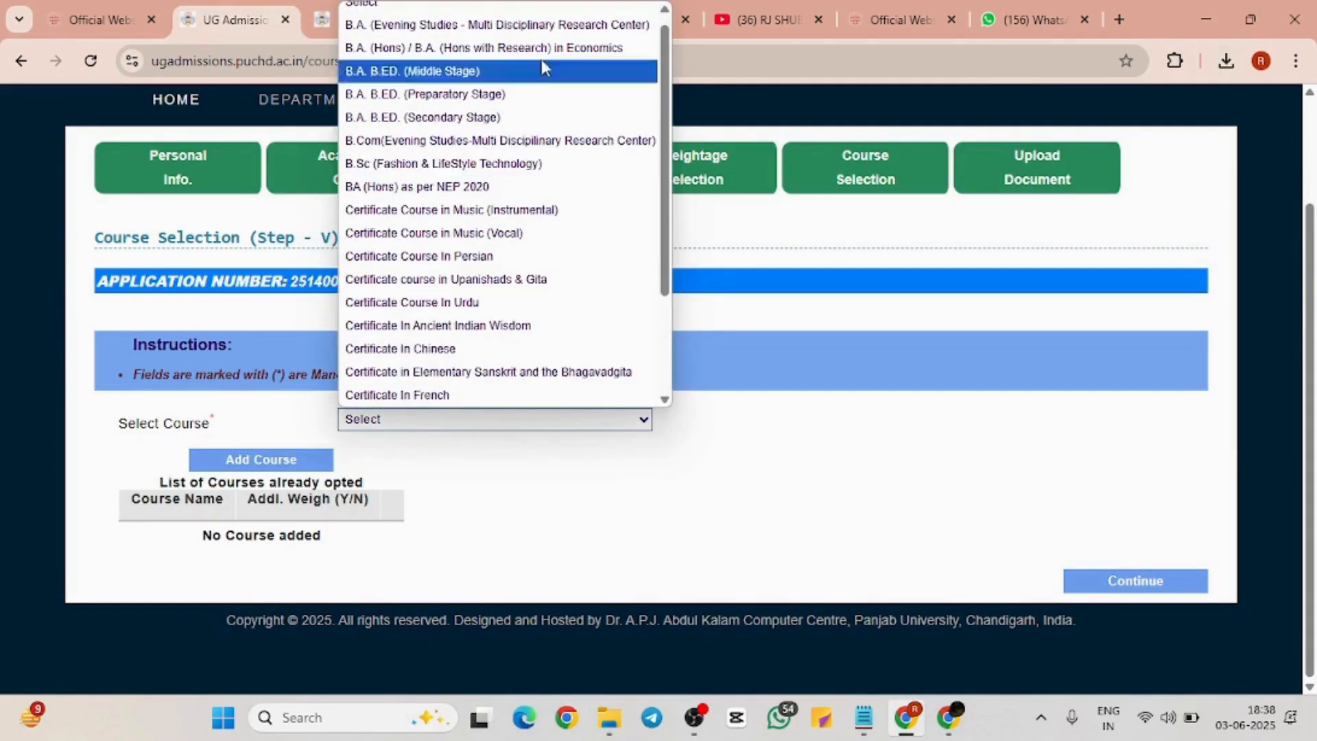
pyautogui.scroll(1, 542, 43)
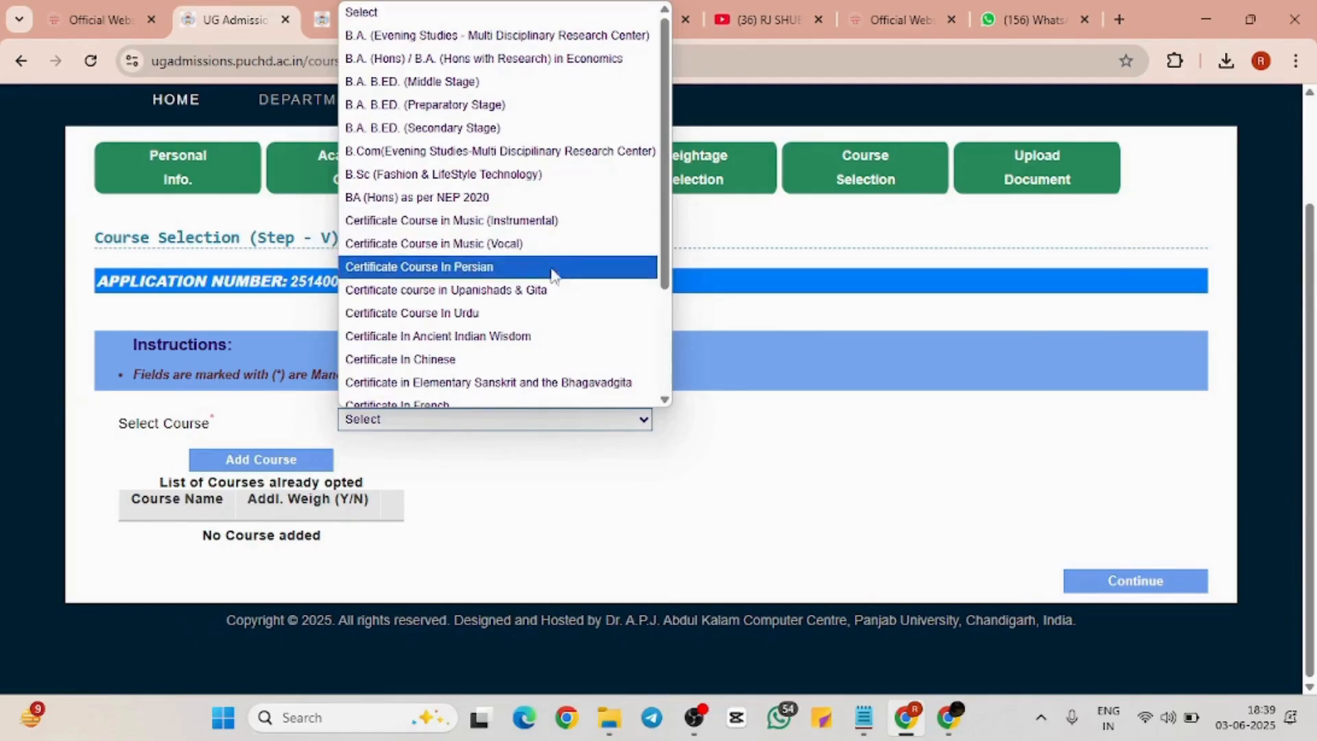
pyautogui.scroll(-3, 554, 299)
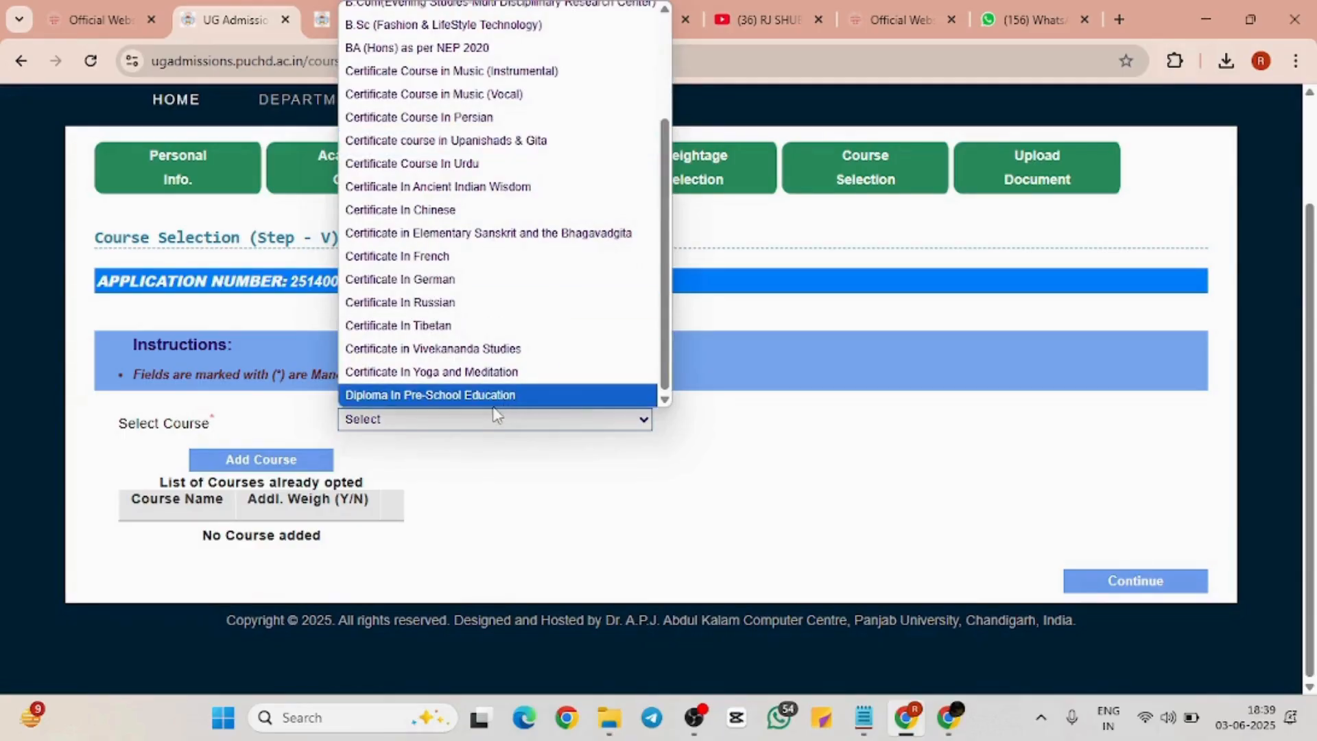
pyautogui.scroll(3, 587, 240)
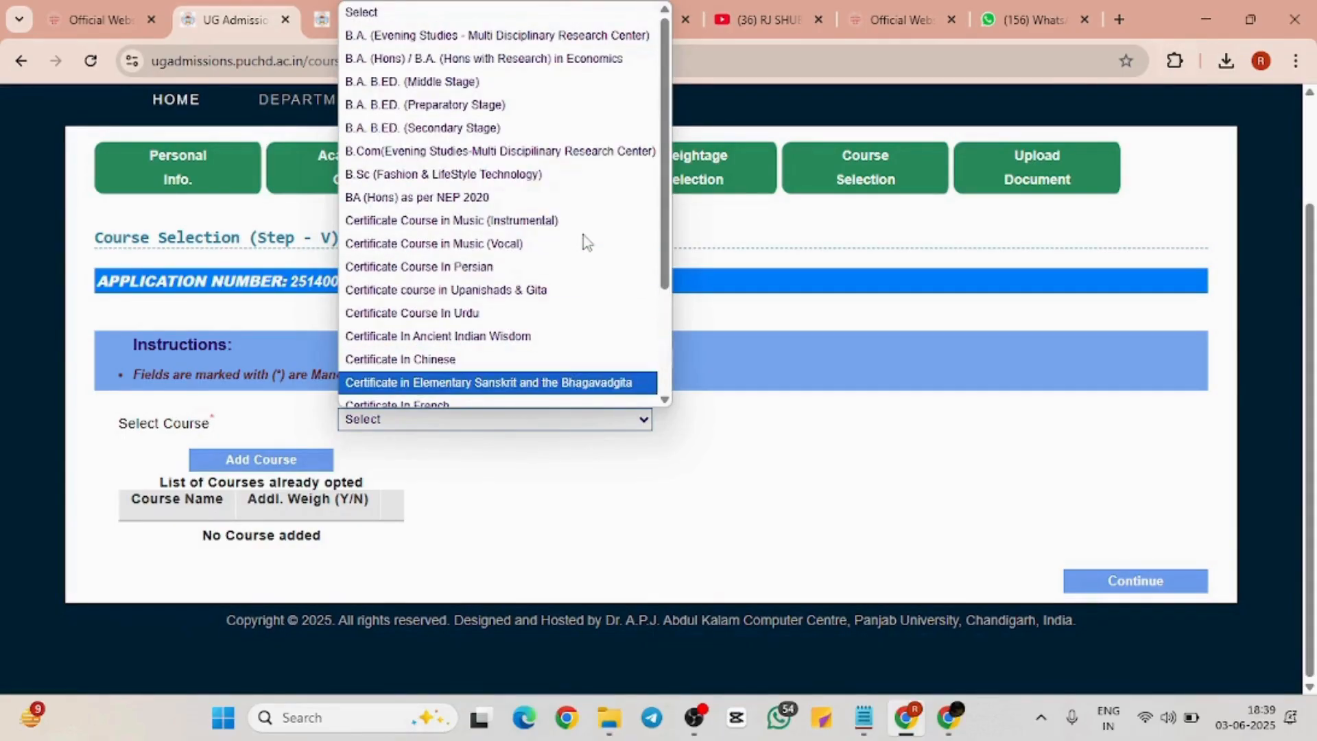
pyautogui.scroll(-3, 587, 241)
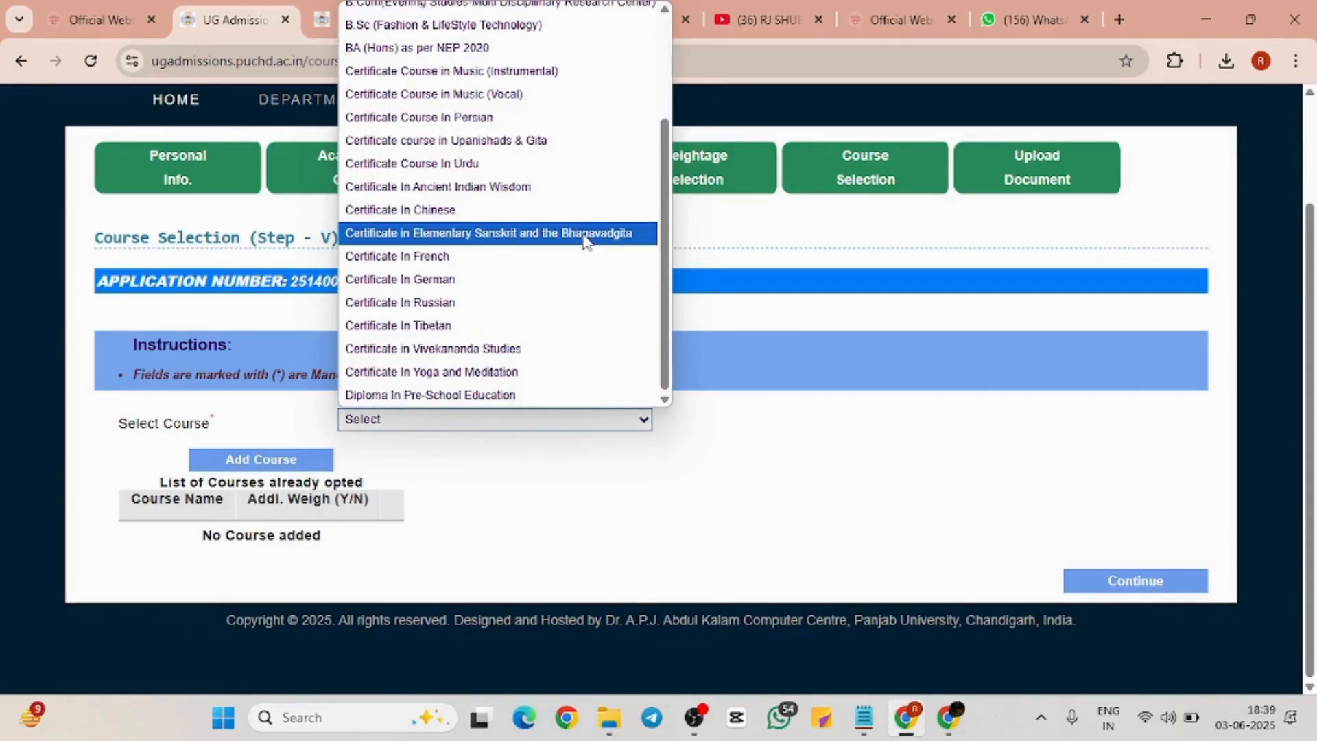
pyautogui.scroll(3, 587, 240)
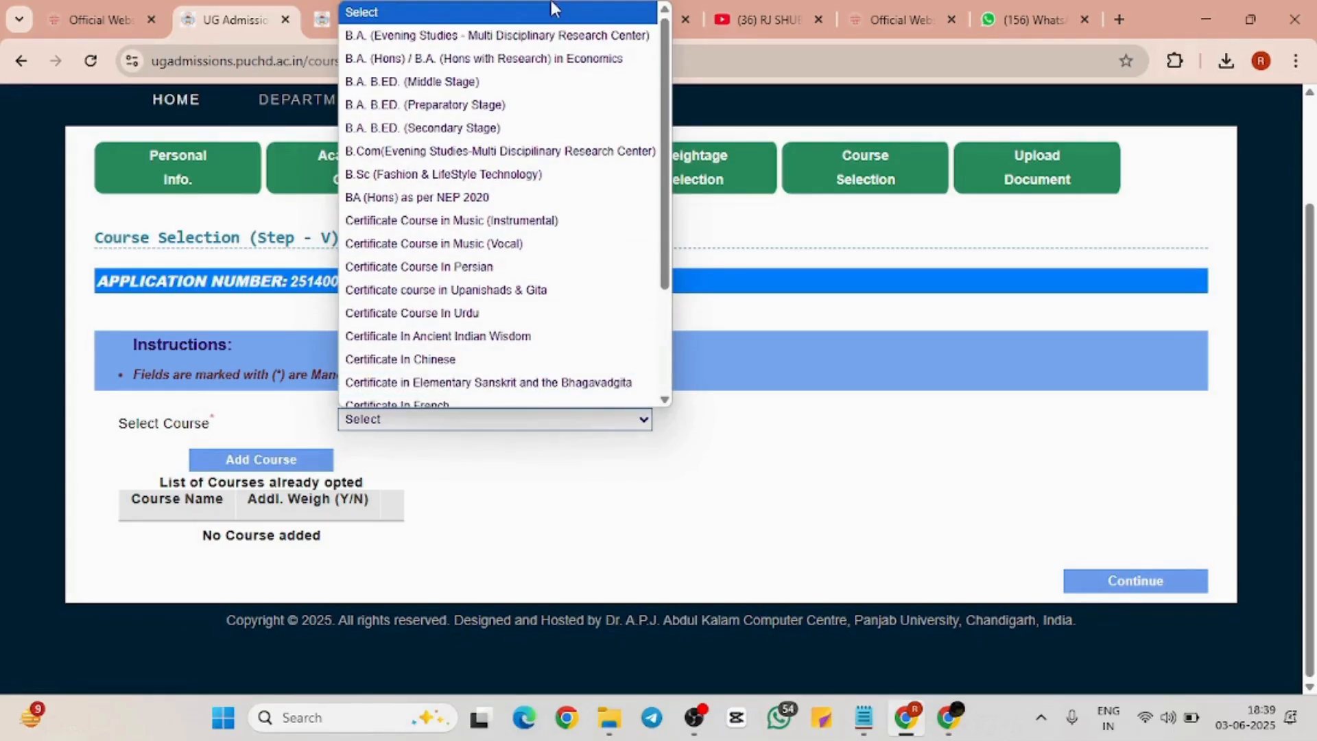
pyautogui.click(549, 35)
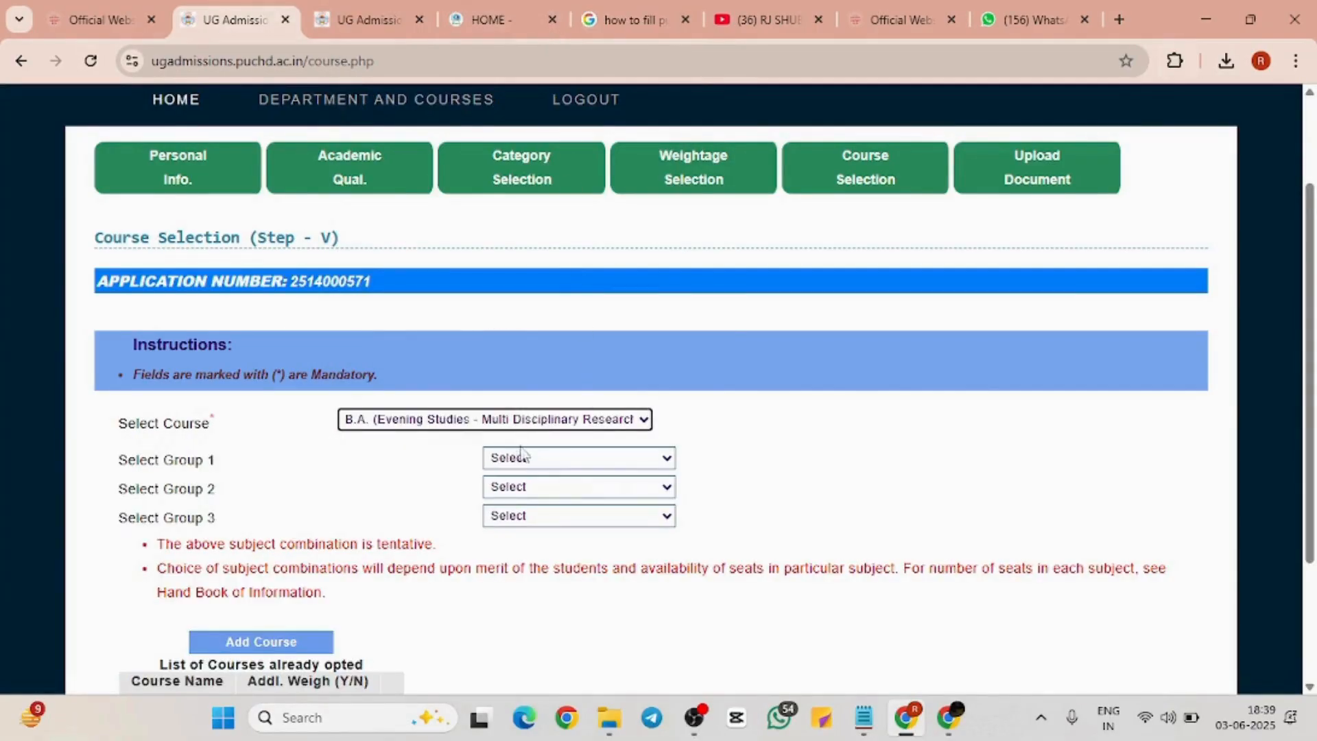
# Set Group 1 History, Group 2 Sociology, Group 3 Punjabi, and submit the course
pyautogui.click(616, 461)
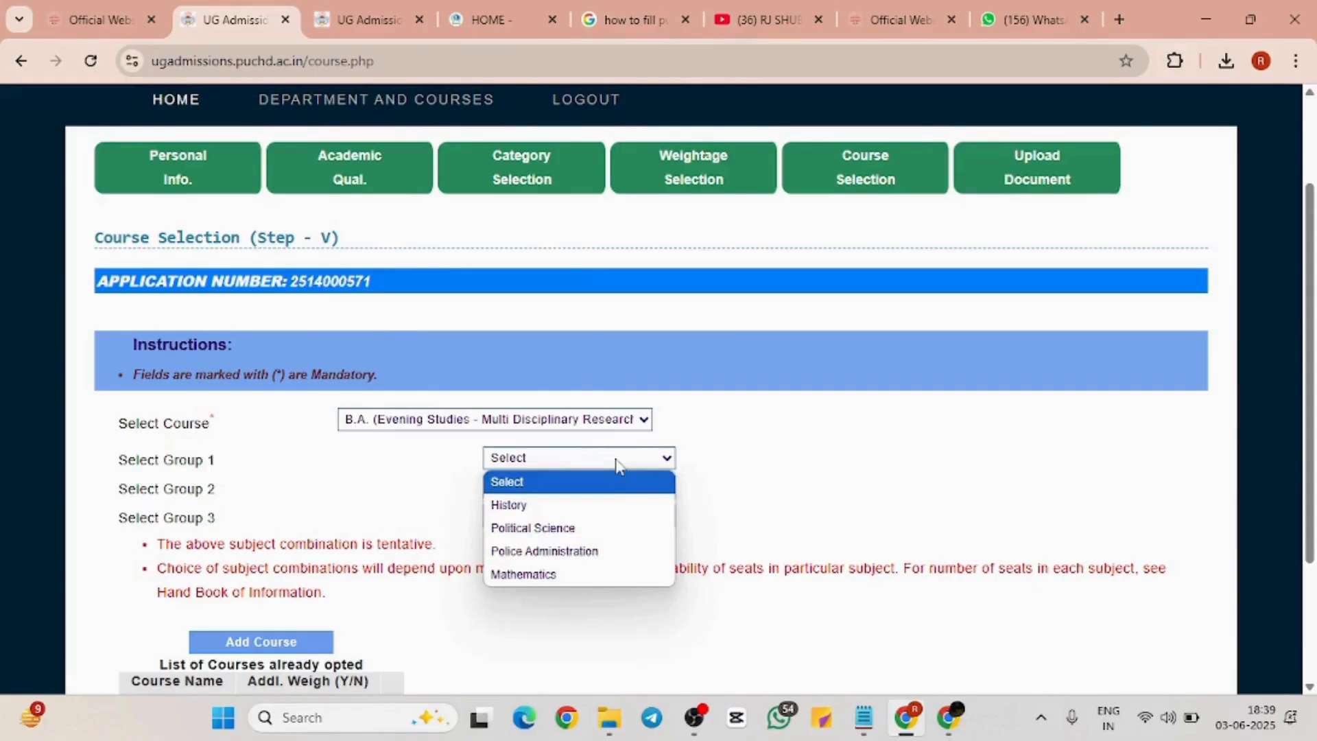
pyautogui.click(612, 506)
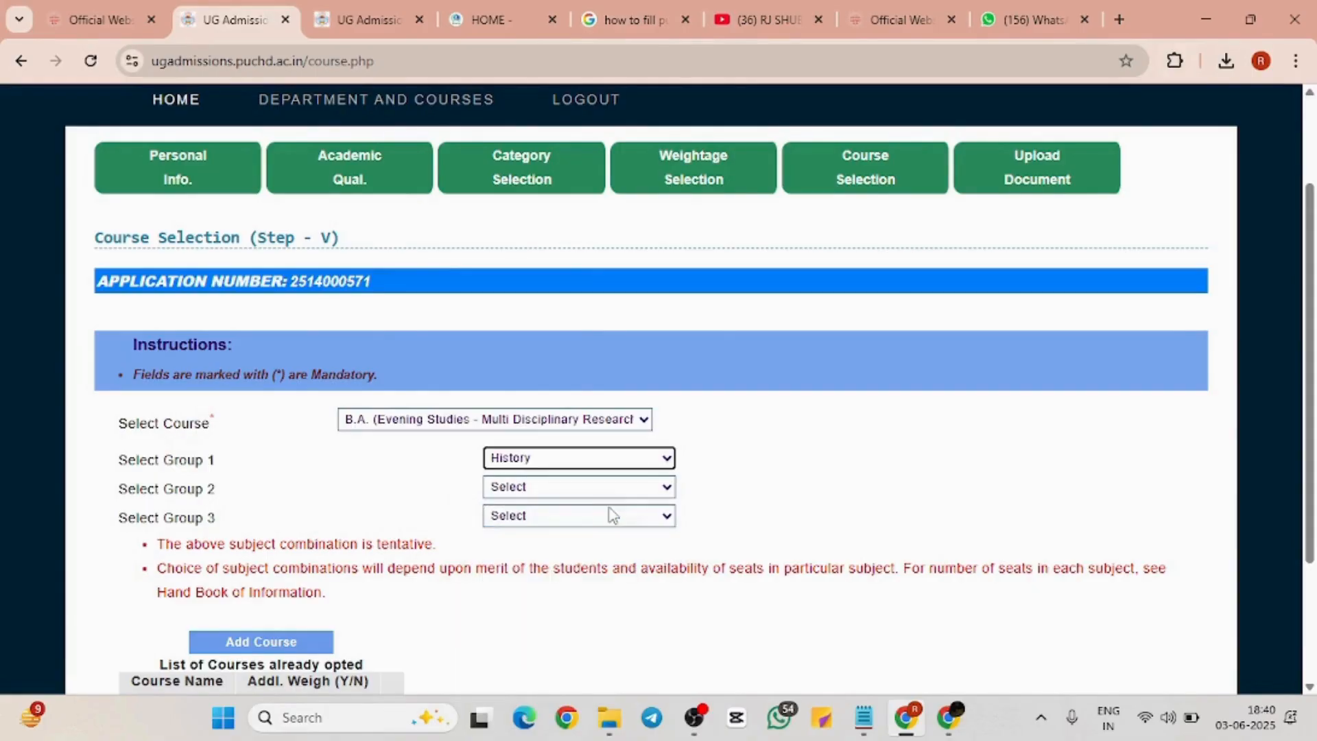
pyautogui.click(609, 491)
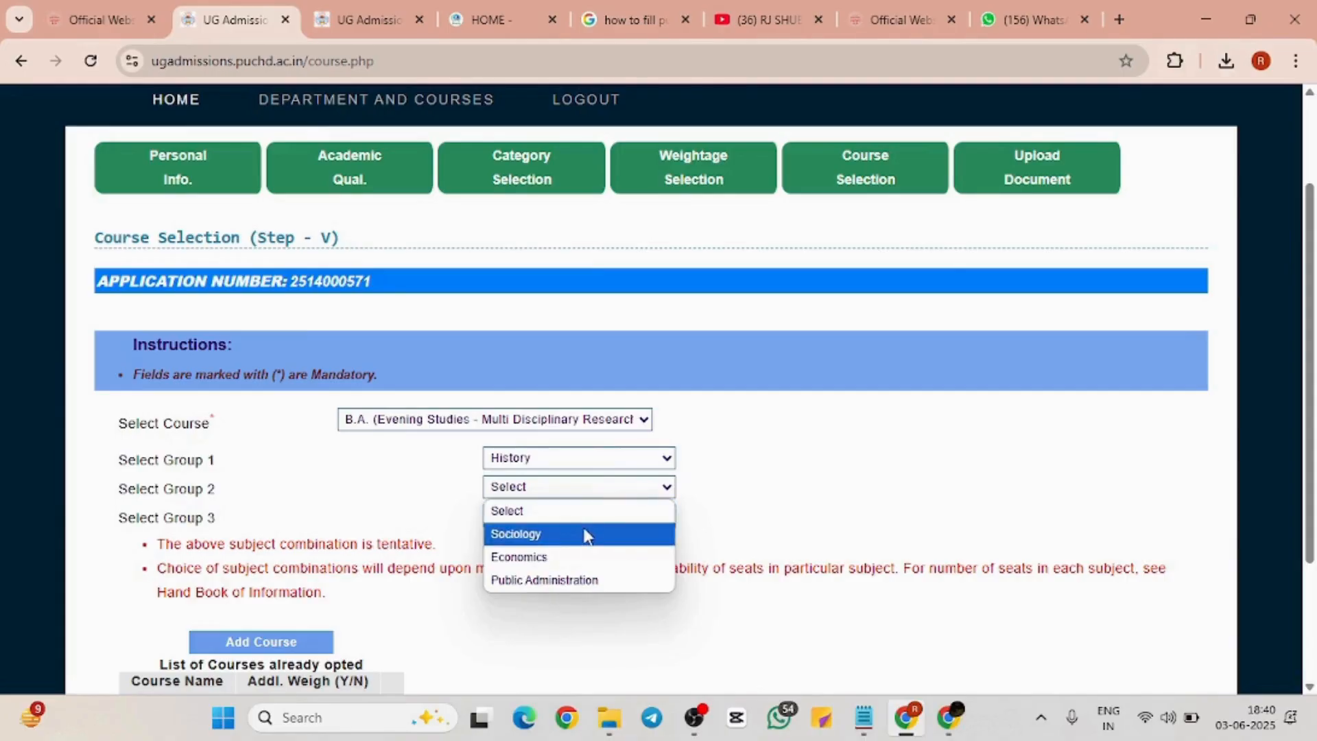
pyautogui.click(584, 535)
pyautogui.click(609, 515)
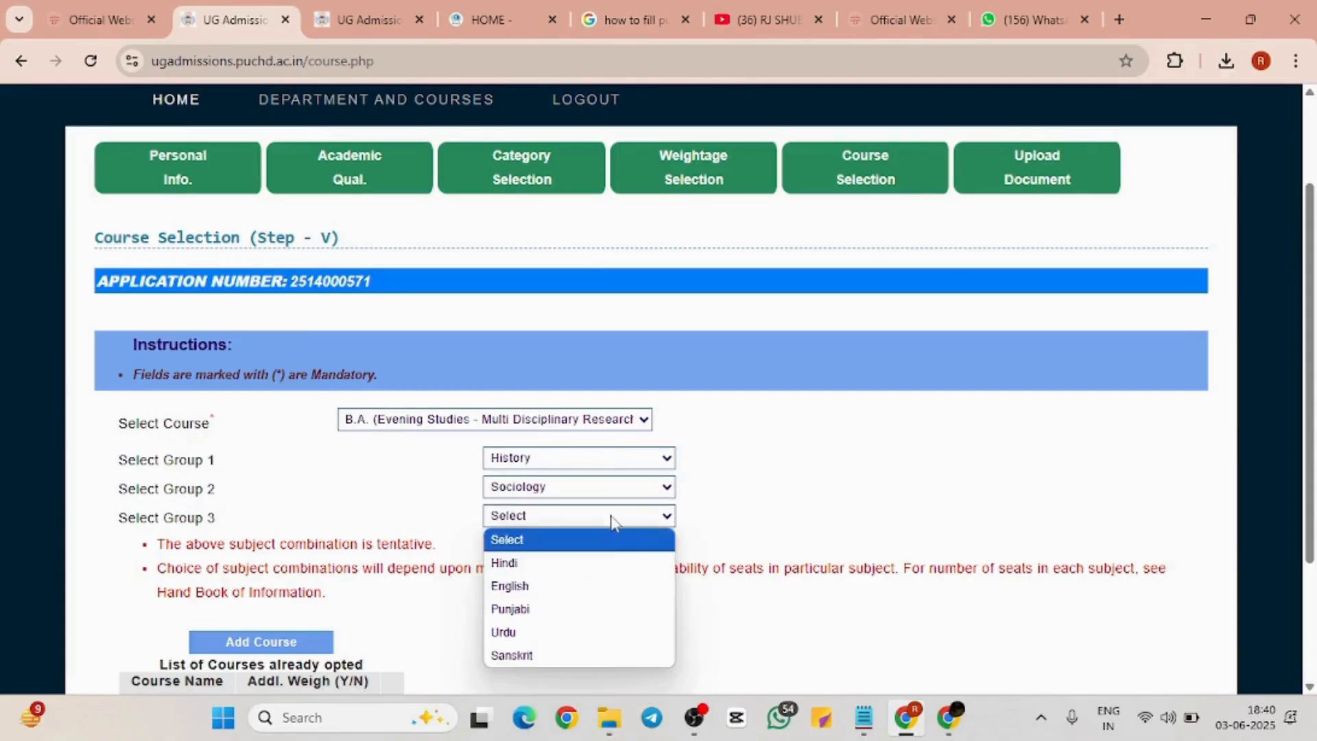
pyautogui.click(598, 609)
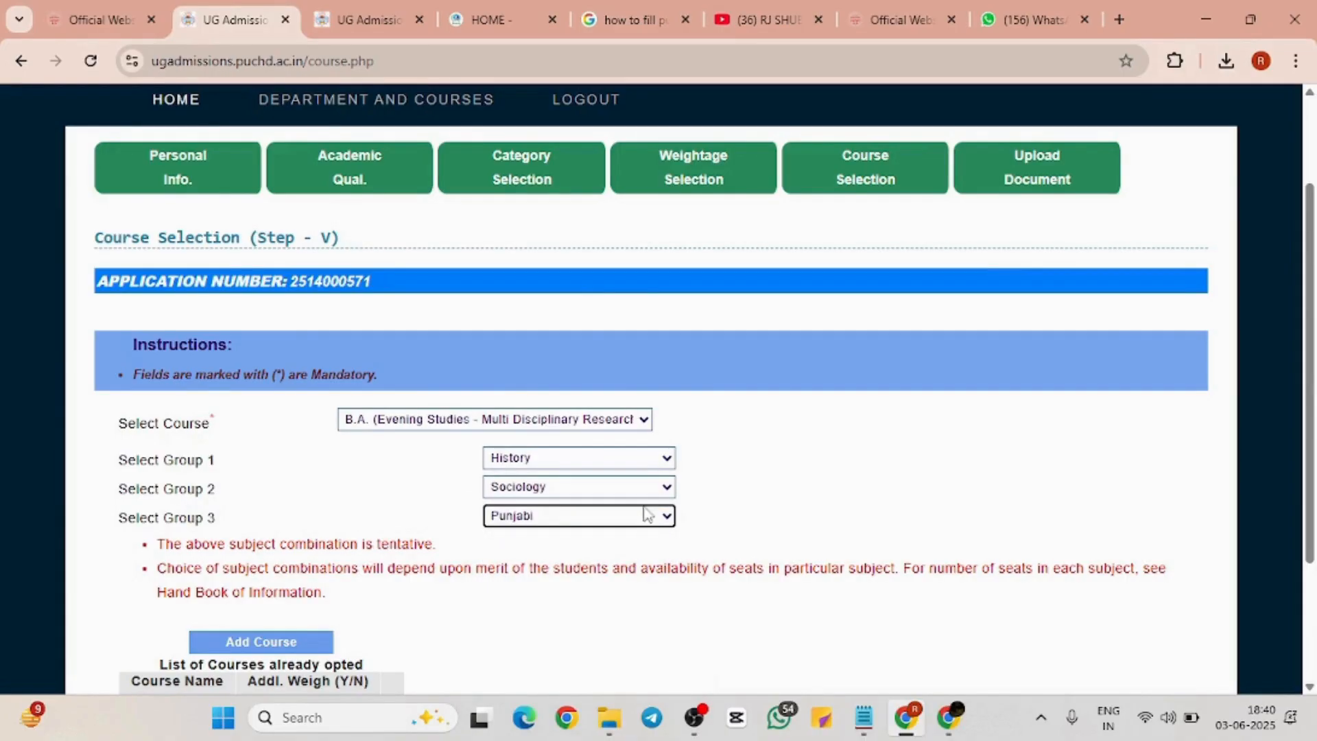
pyautogui.scroll(-2, 617, 553)
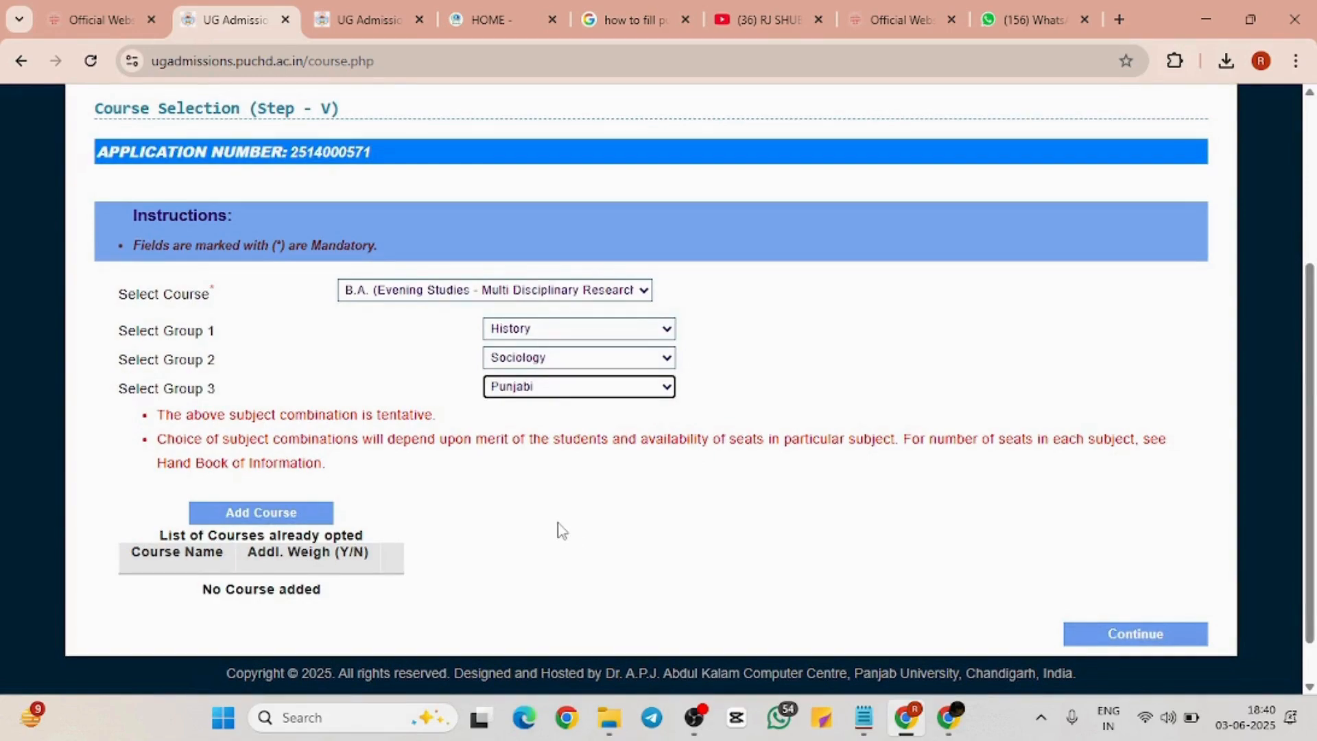
pyautogui.click(296, 513)
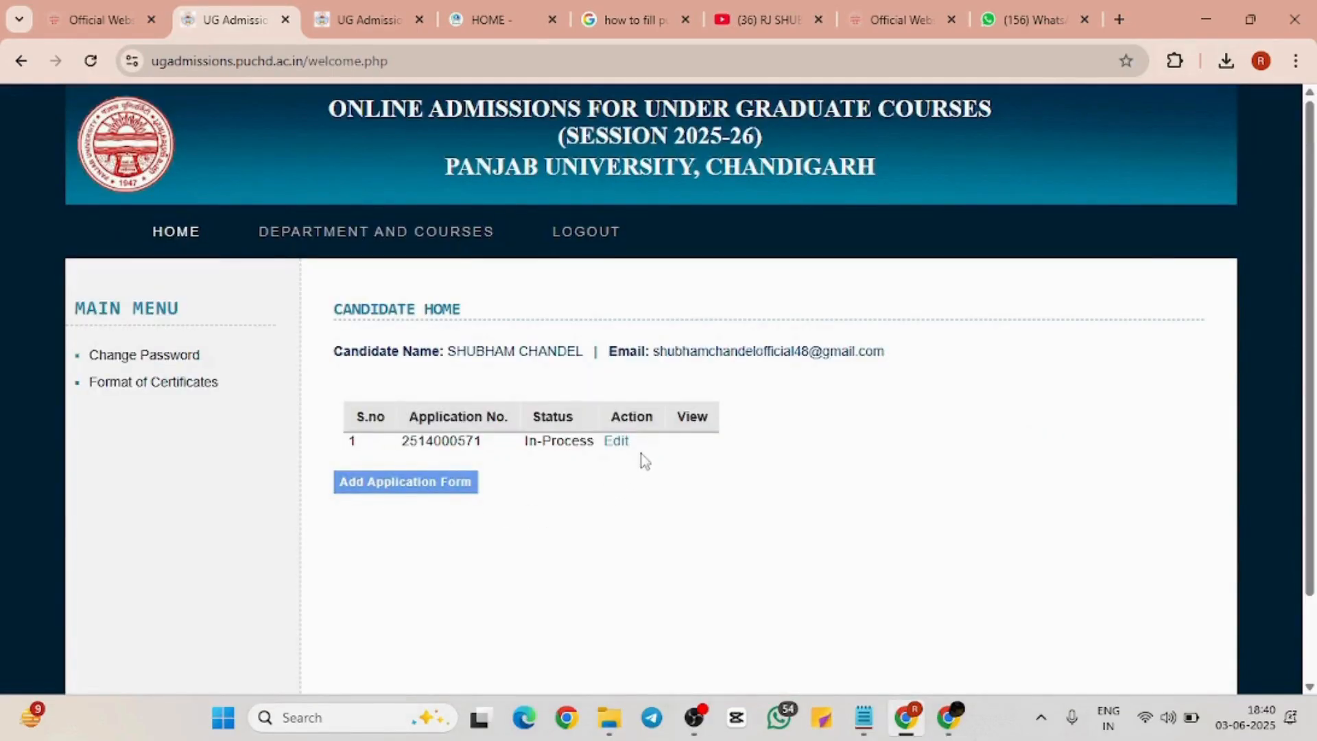
# Reopen the application for editing and go to the Course Selection step
pyautogui.click(621, 444)
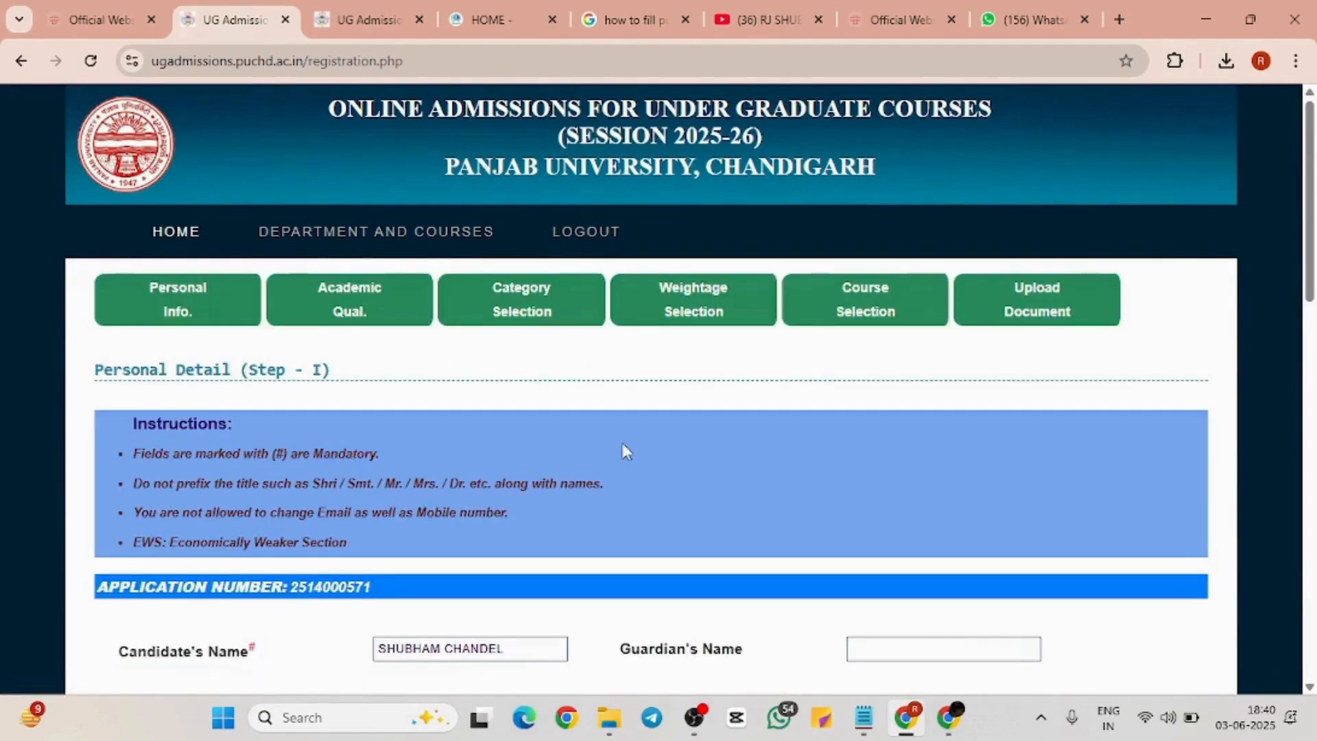
pyautogui.scroll(-5, 625, 450)
pyautogui.scroll(5, 624, 450)
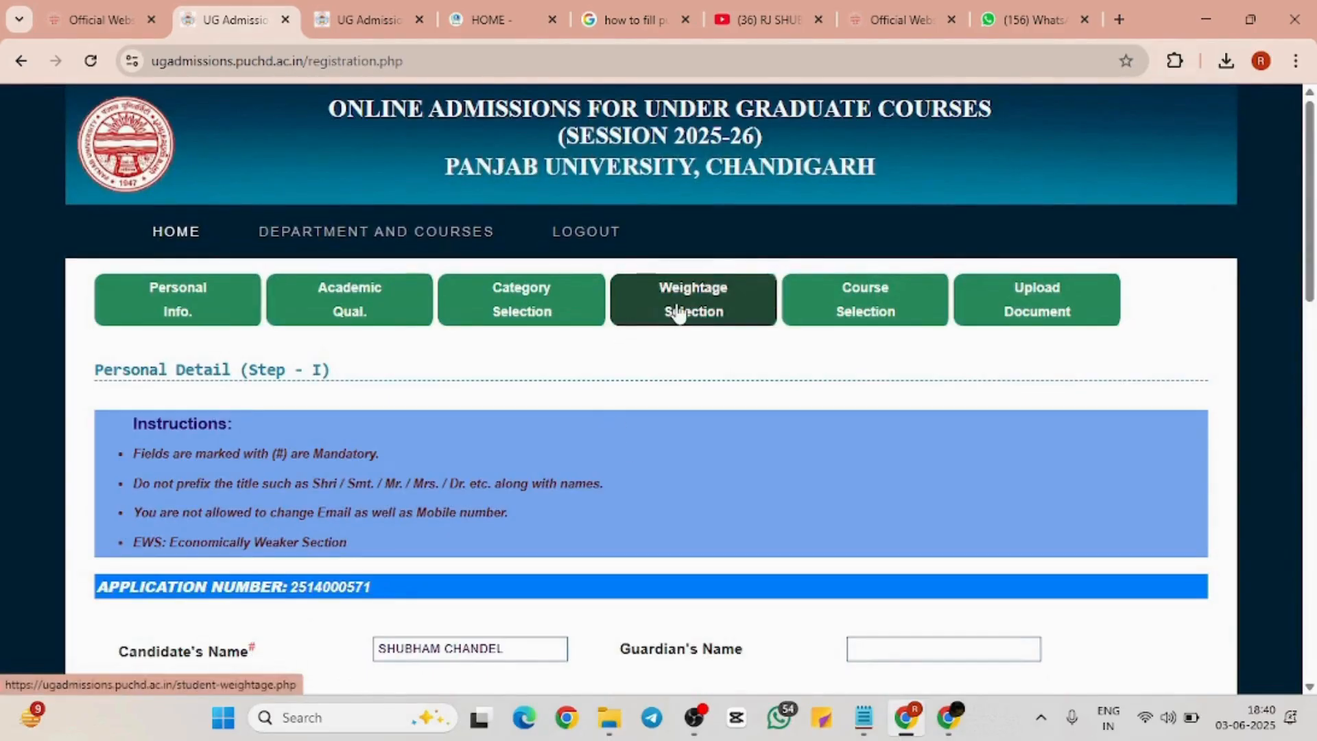
pyautogui.click(811, 302)
pyautogui.scroll(-2, 734, 377)
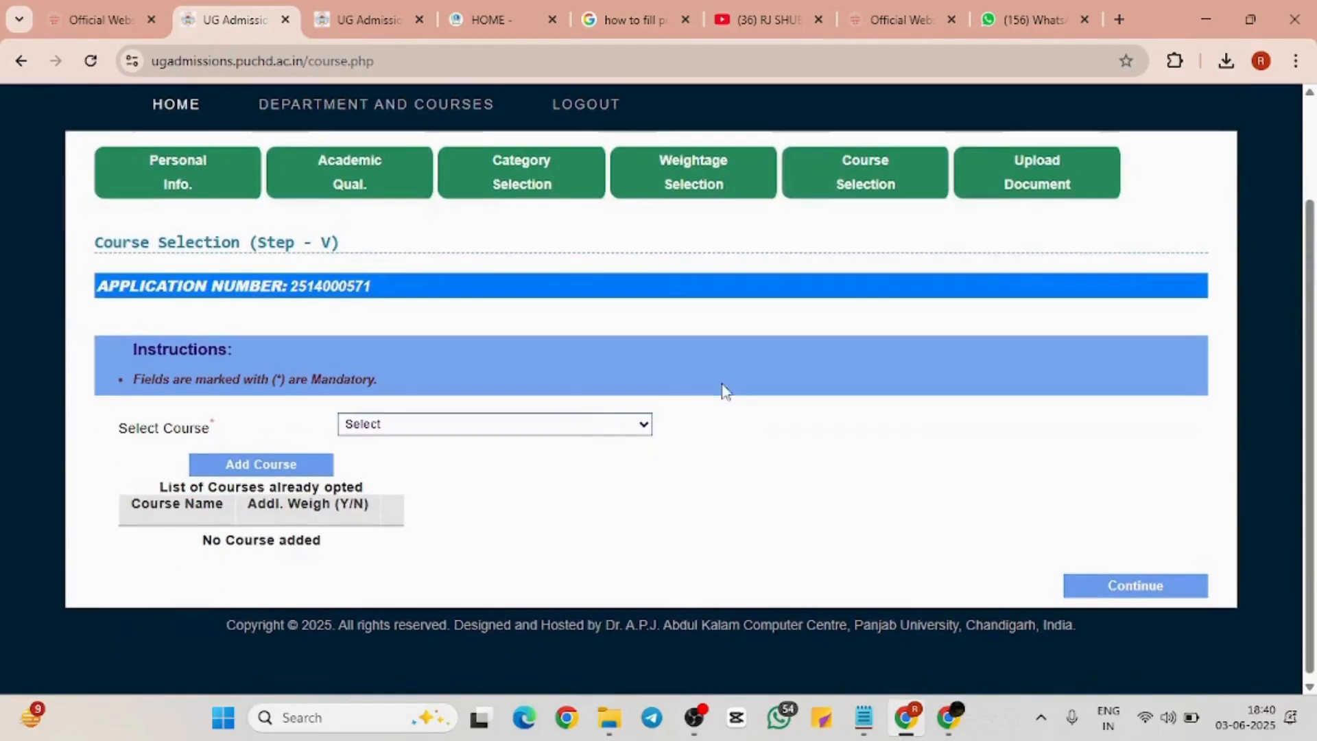
# Add B.A. (Evening Studies) with History, Sociology and English to the opted courses
pyautogui.click(594, 420)
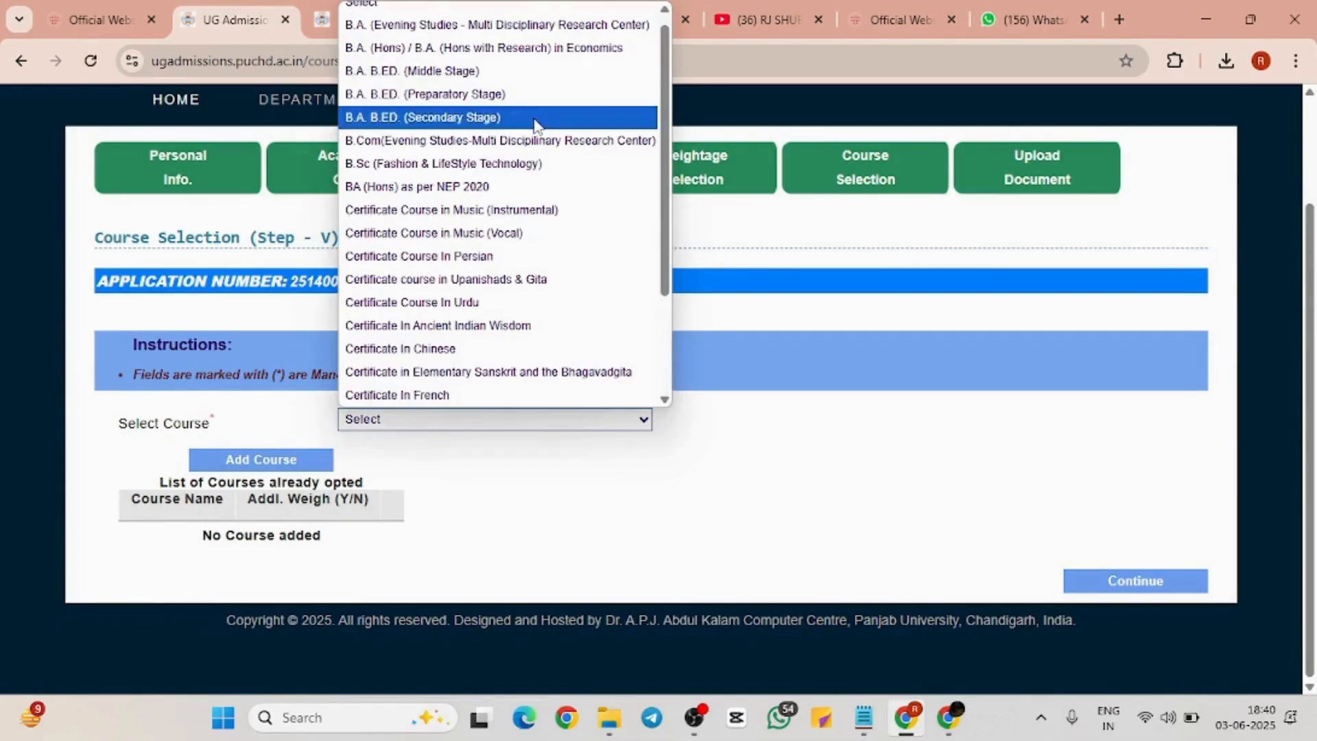
pyautogui.click(520, 26)
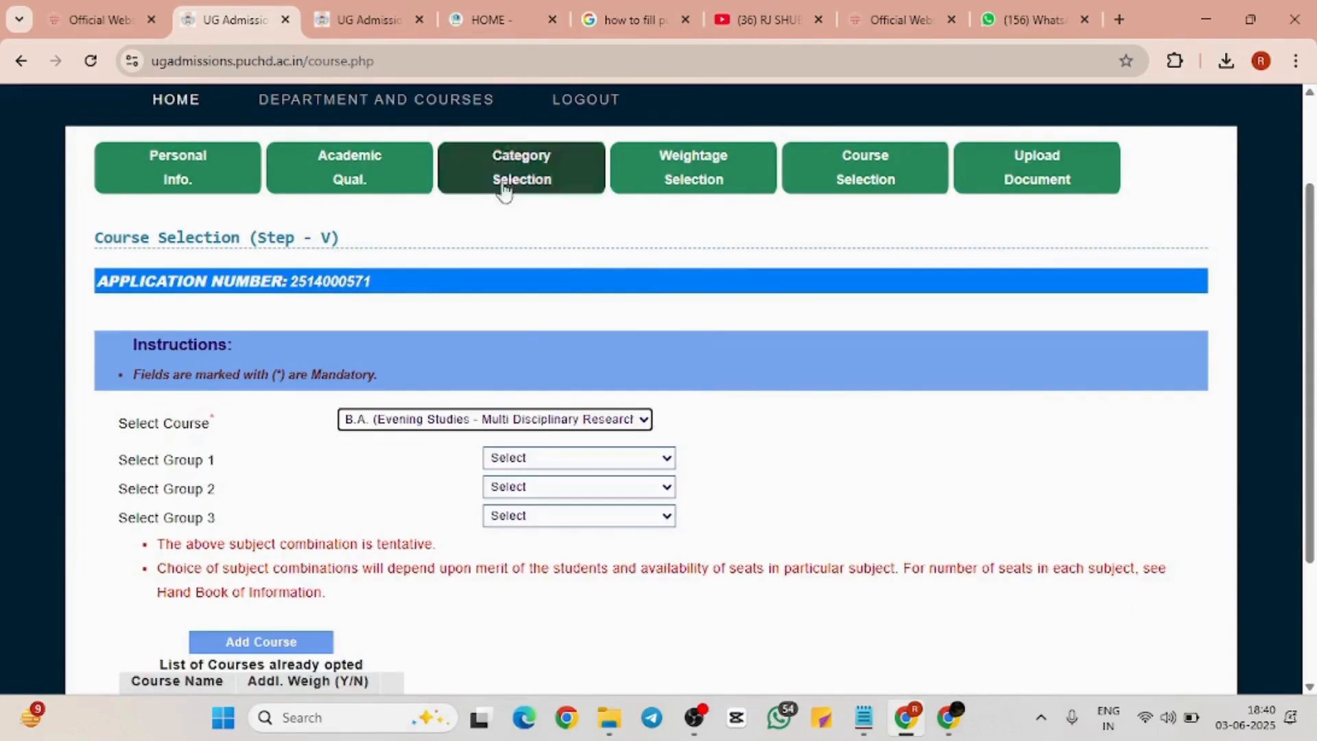
pyautogui.click(541, 460)
pyautogui.click(547, 506)
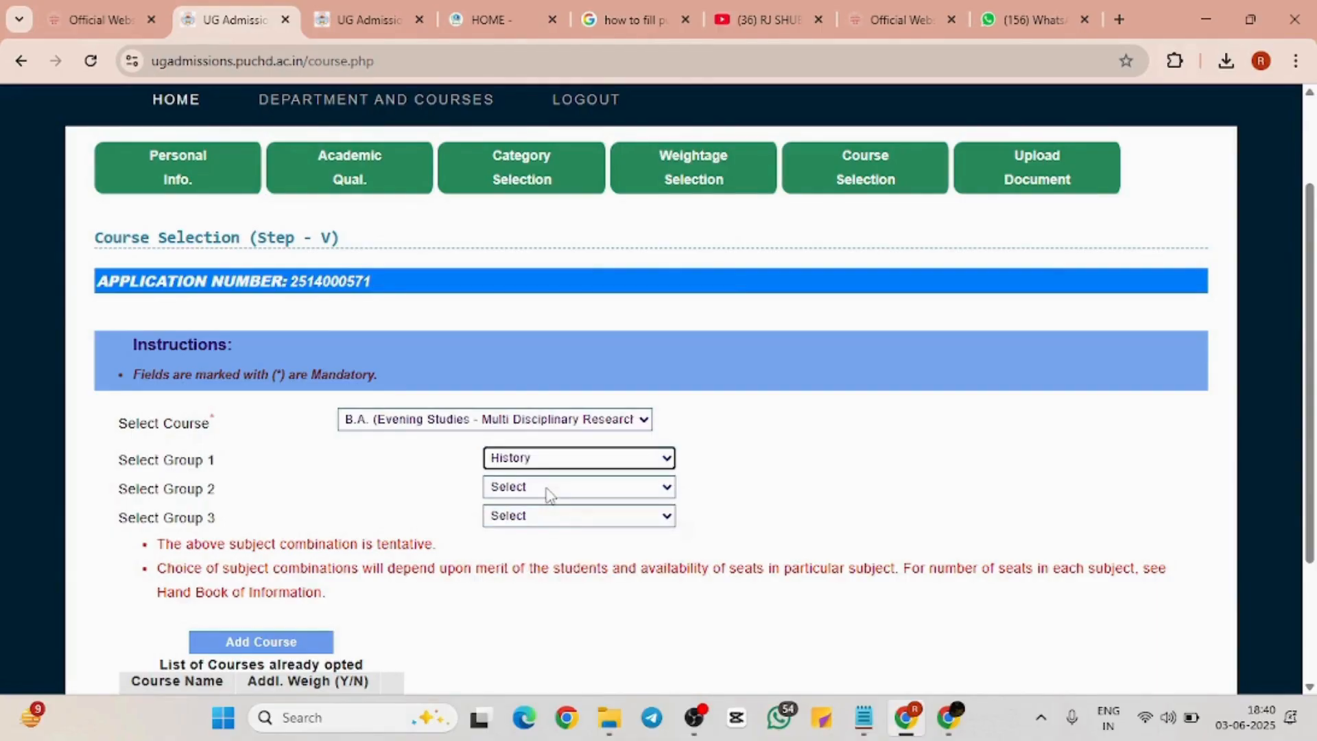
pyautogui.click(547, 488)
pyautogui.click(546, 541)
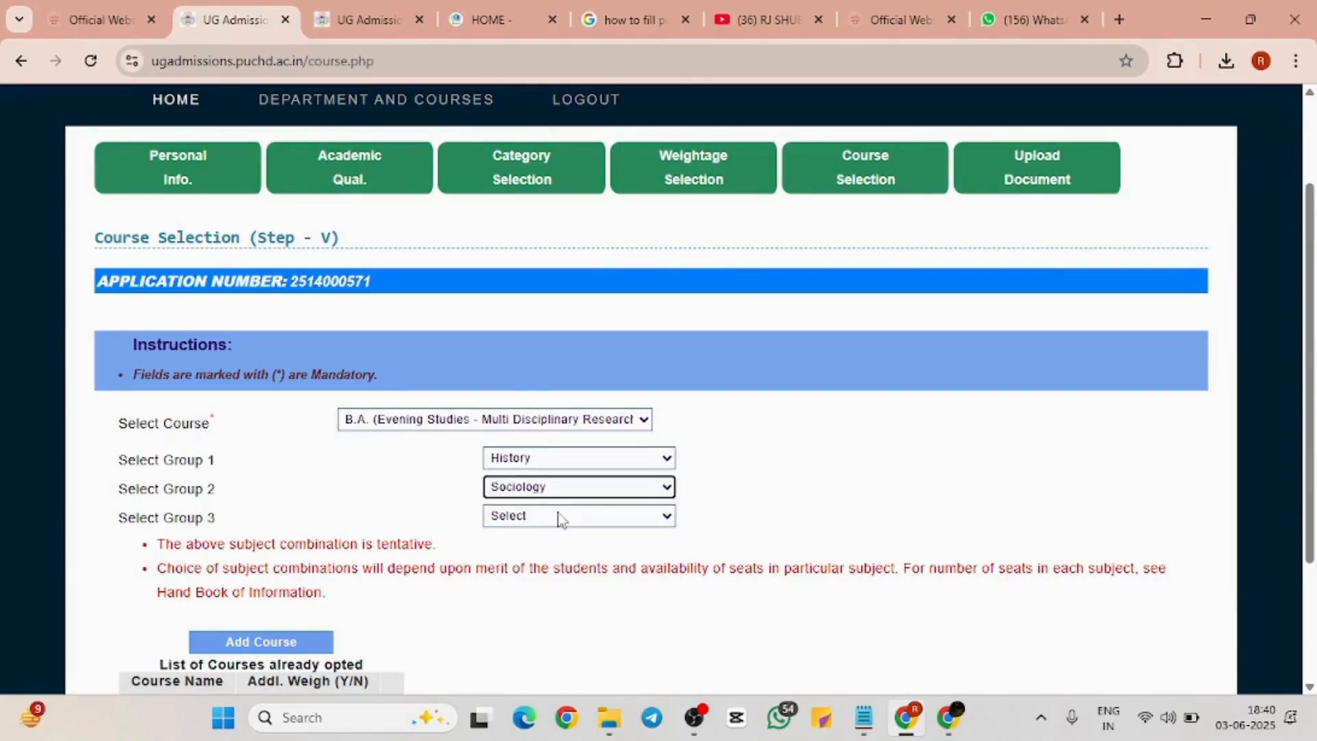
pyautogui.click(559, 516)
pyautogui.click(556, 594)
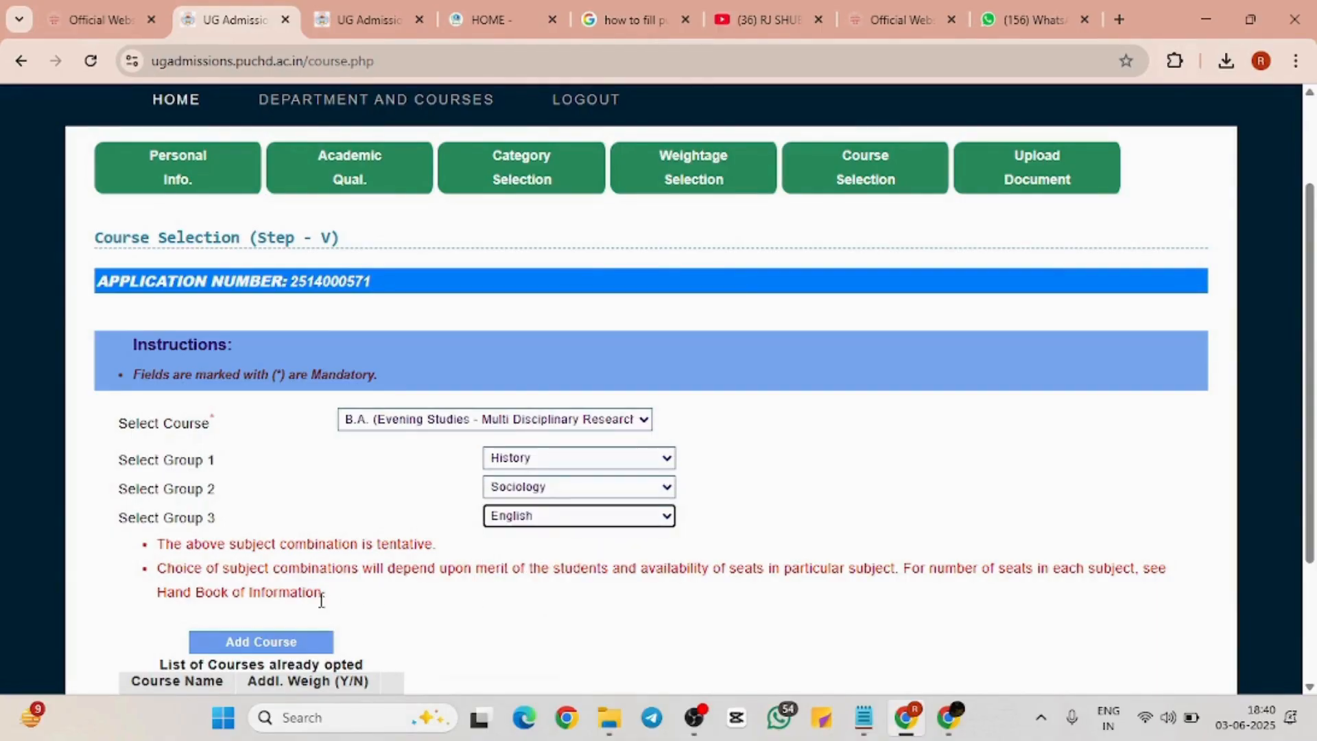
pyautogui.click(294, 645)
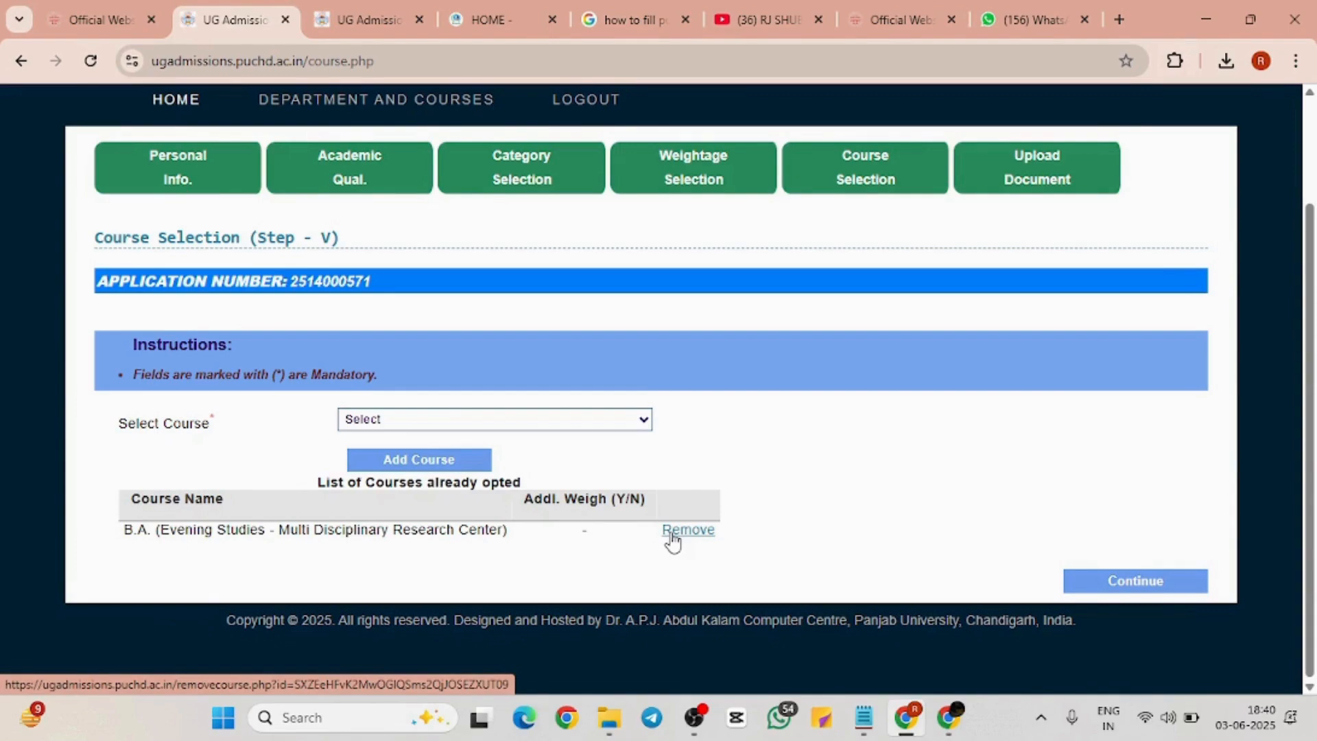
# Review the opted courses and bring up the available courses list again
pyautogui.scroll(2, 673, 542)
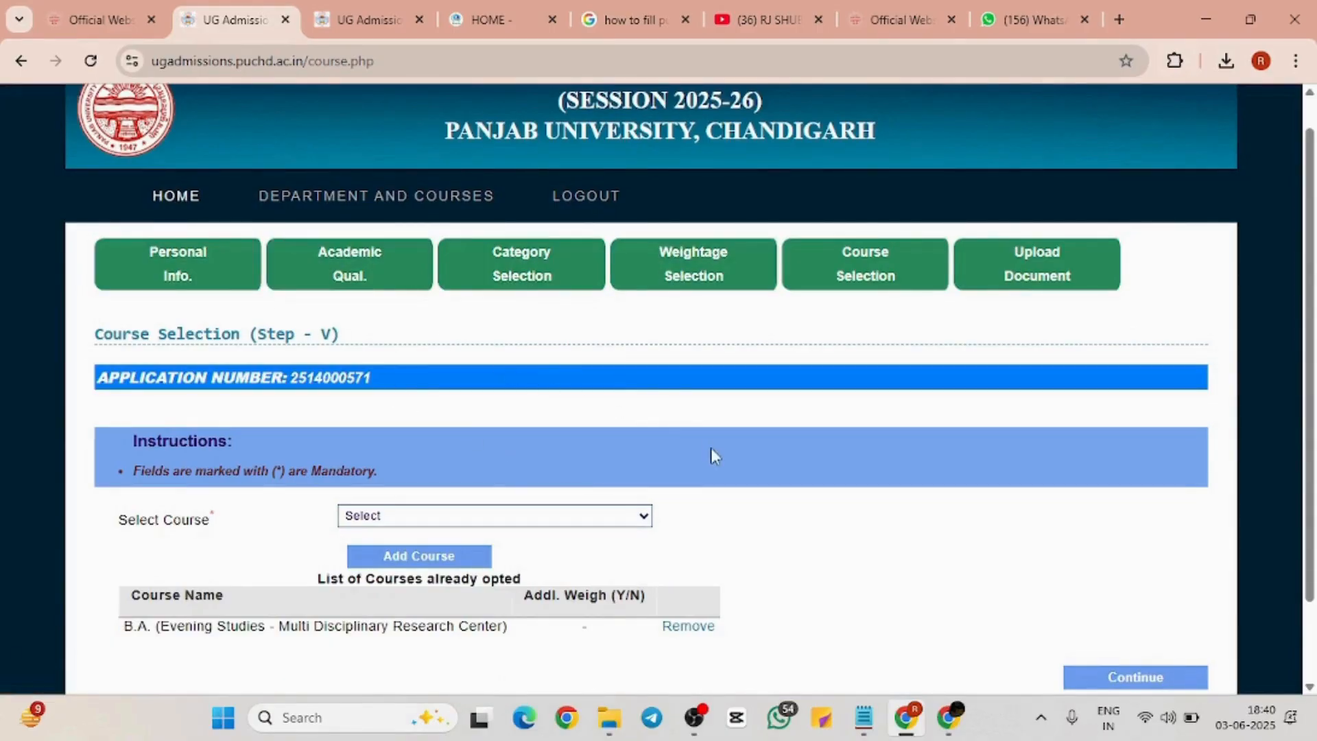
pyautogui.scroll(-2, 712, 452)
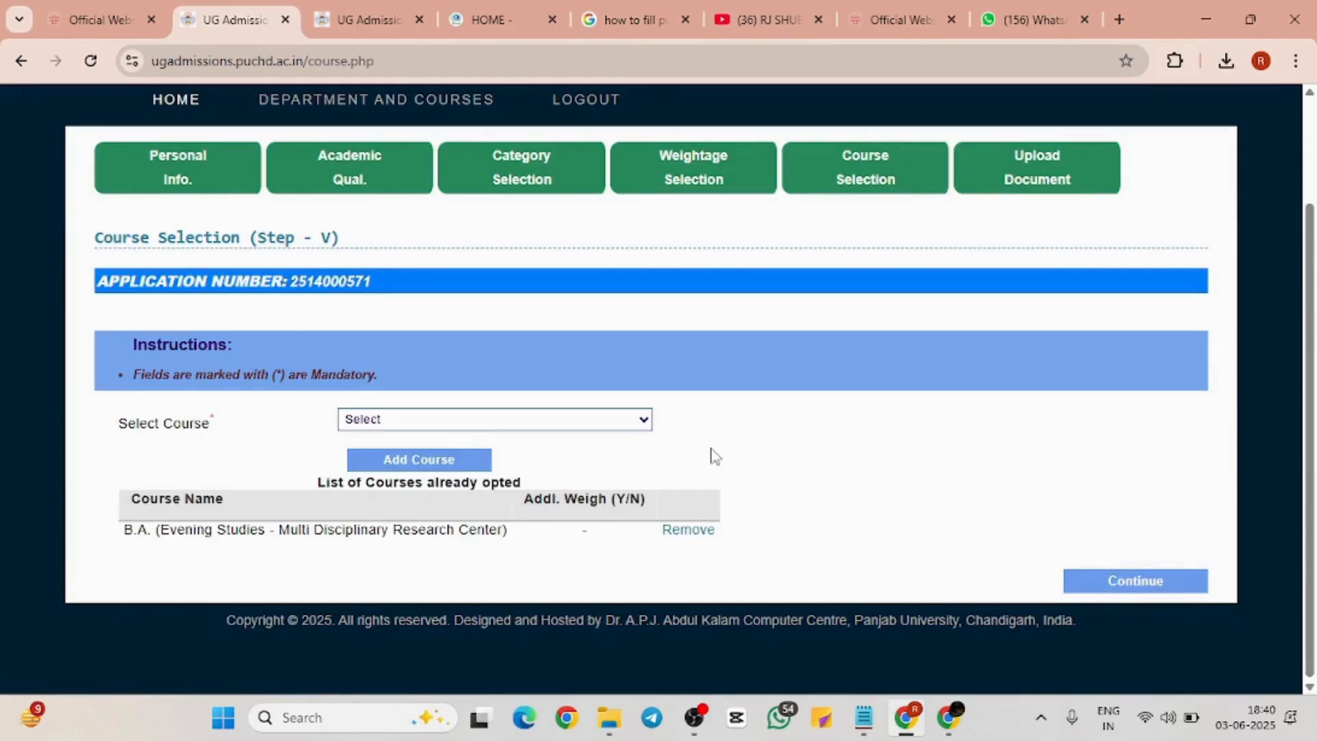
pyautogui.scroll(2, 707, 180)
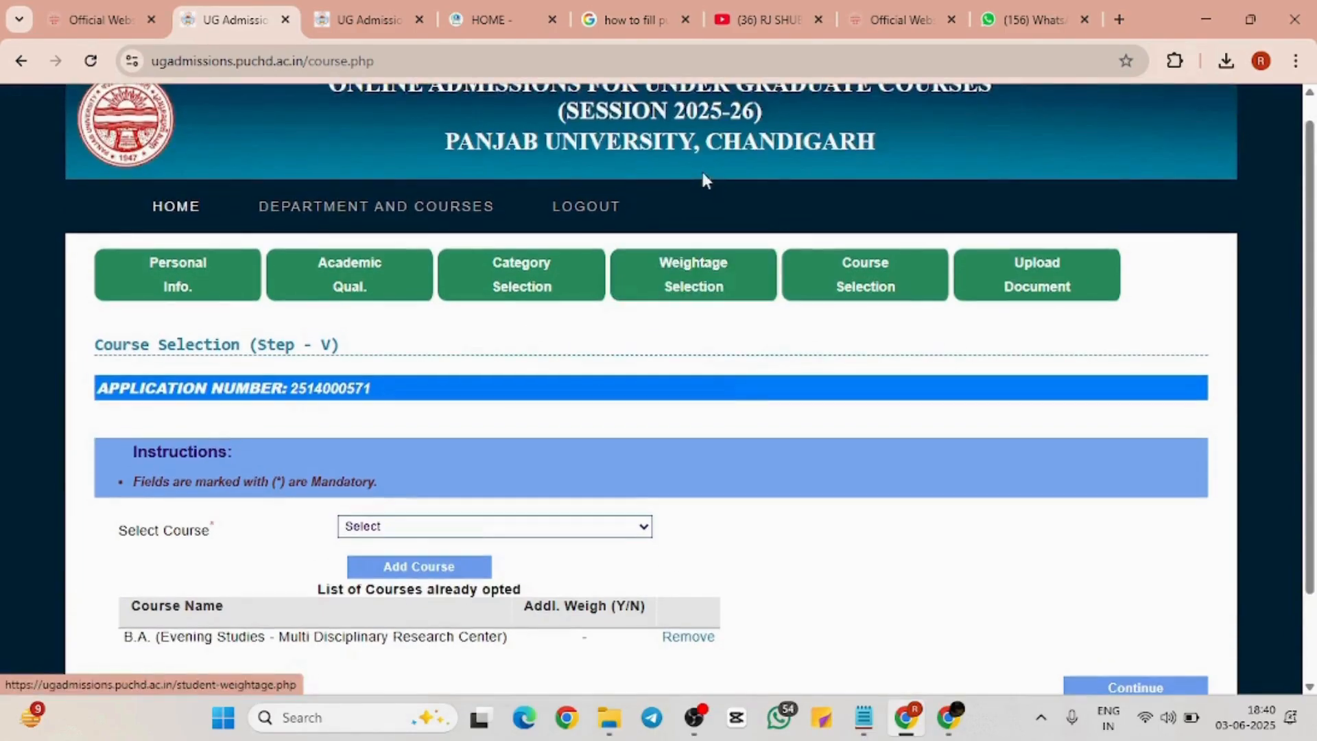
pyautogui.scroll(-2, 833, 584)
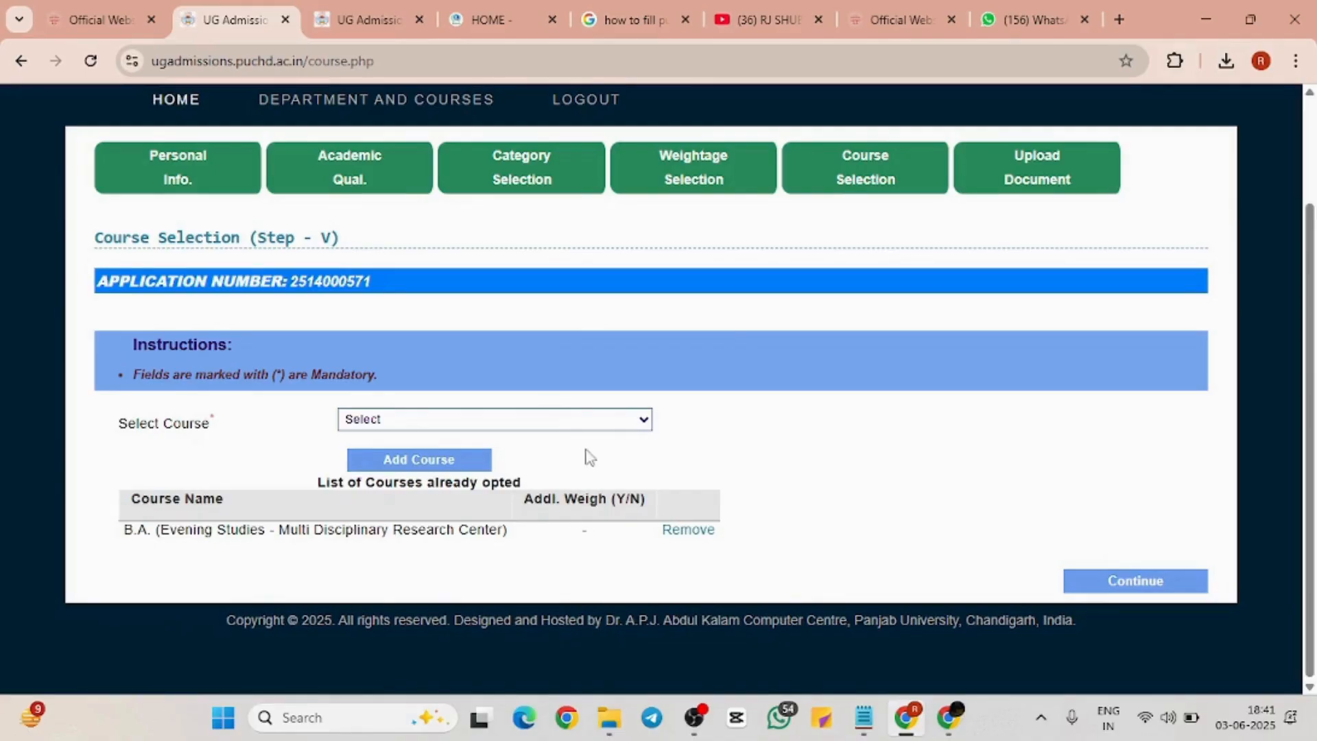
pyautogui.click(558, 423)
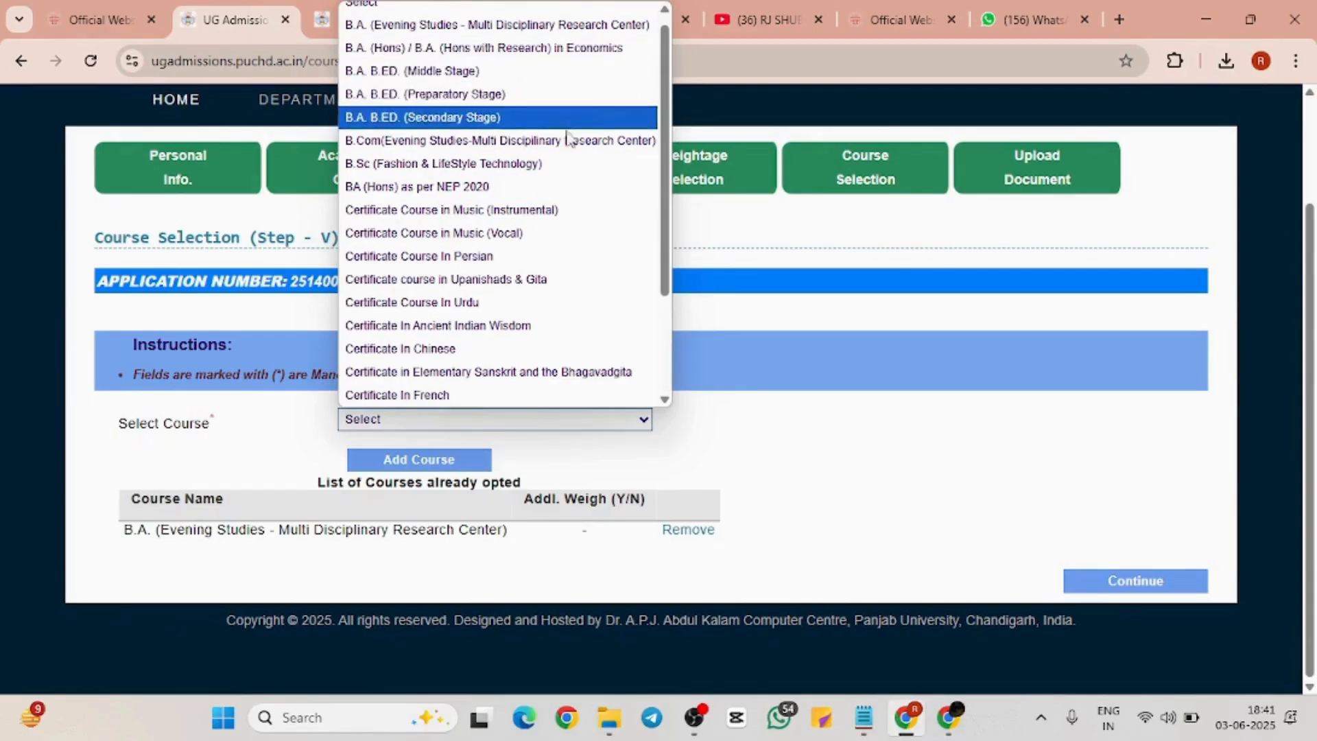
# Select B.A. B.Ed. (Preparatory Stage) and enter its 10-digit entrance test roll number
pyautogui.click(520, 97)
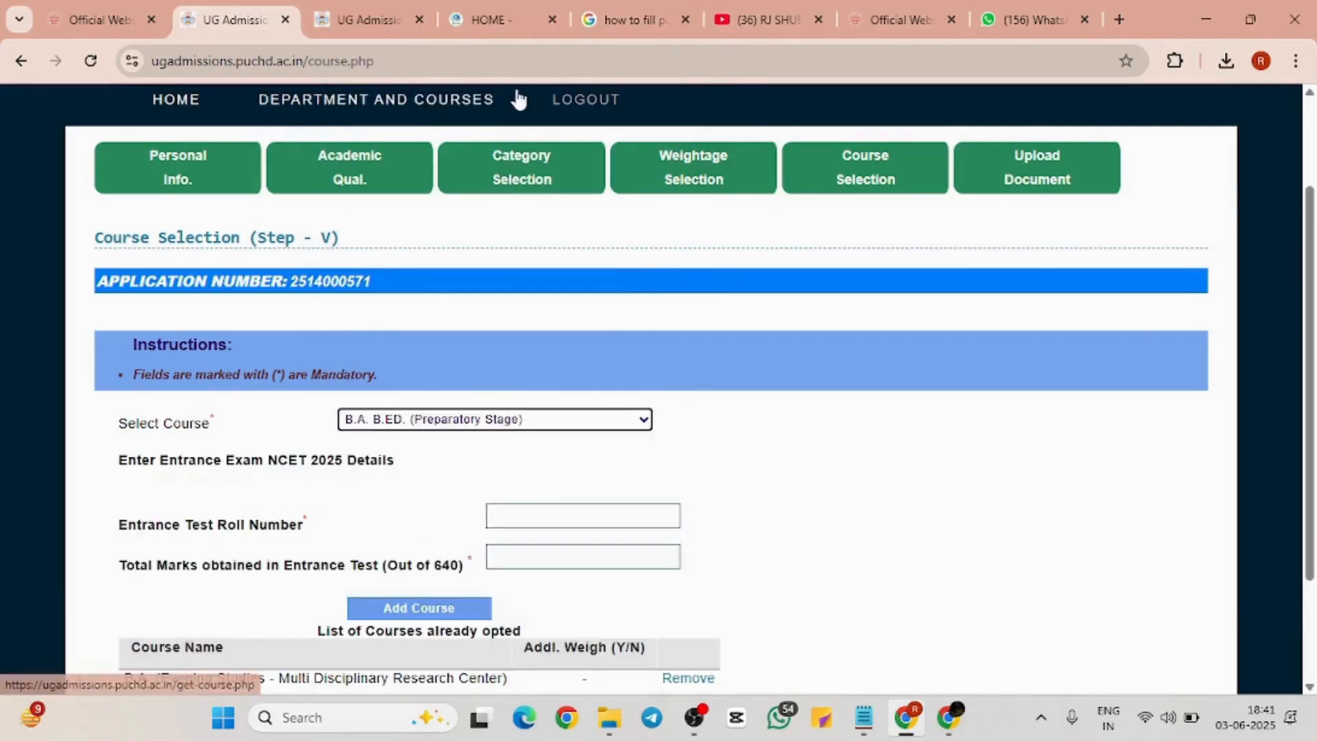
pyautogui.scroll(-3, 499, 506)
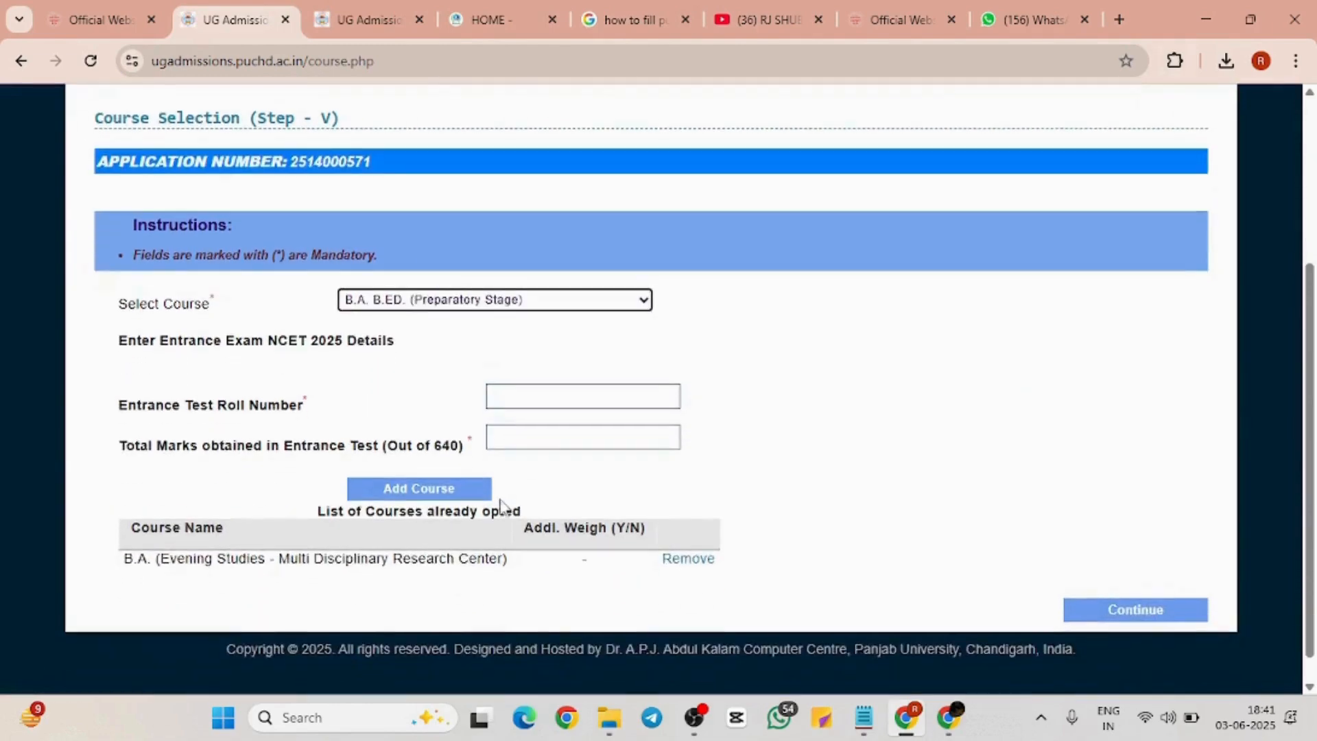
pyautogui.keyDown('ctrl'); pyautogui.scroll(3, 501, 507); pyautogui.keyUp('ctrl')
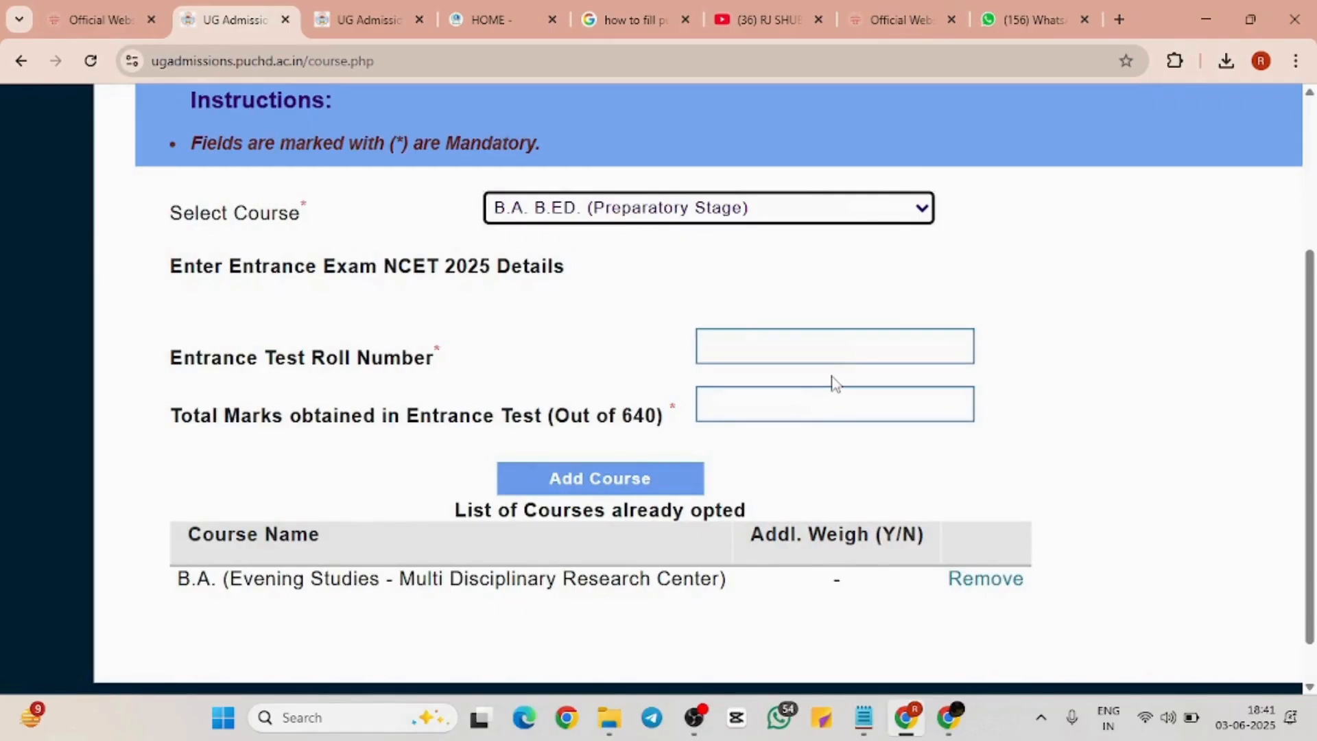
pyautogui.keyDown('ctrl'); pyautogui.scroll(-2, 759, 375); pyautogui.keyUp('ctrl')
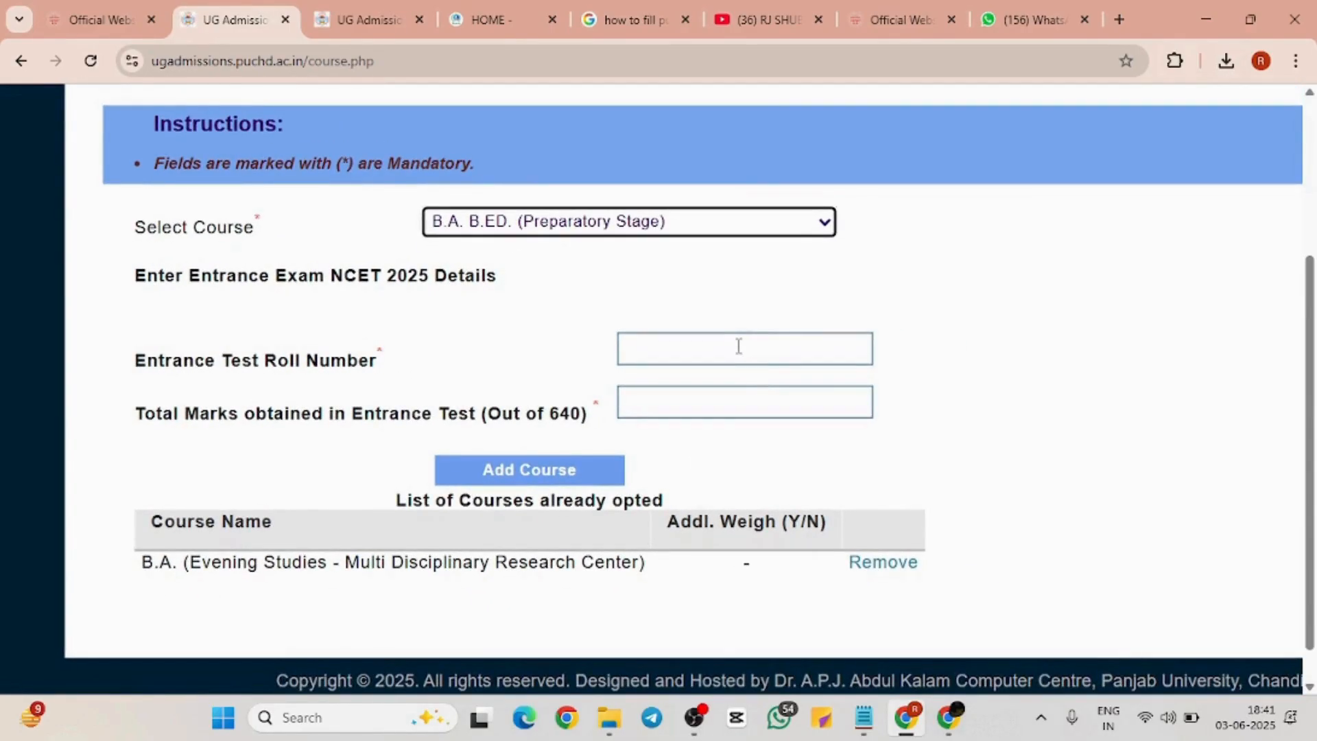
pyautogui.click(738, 346)
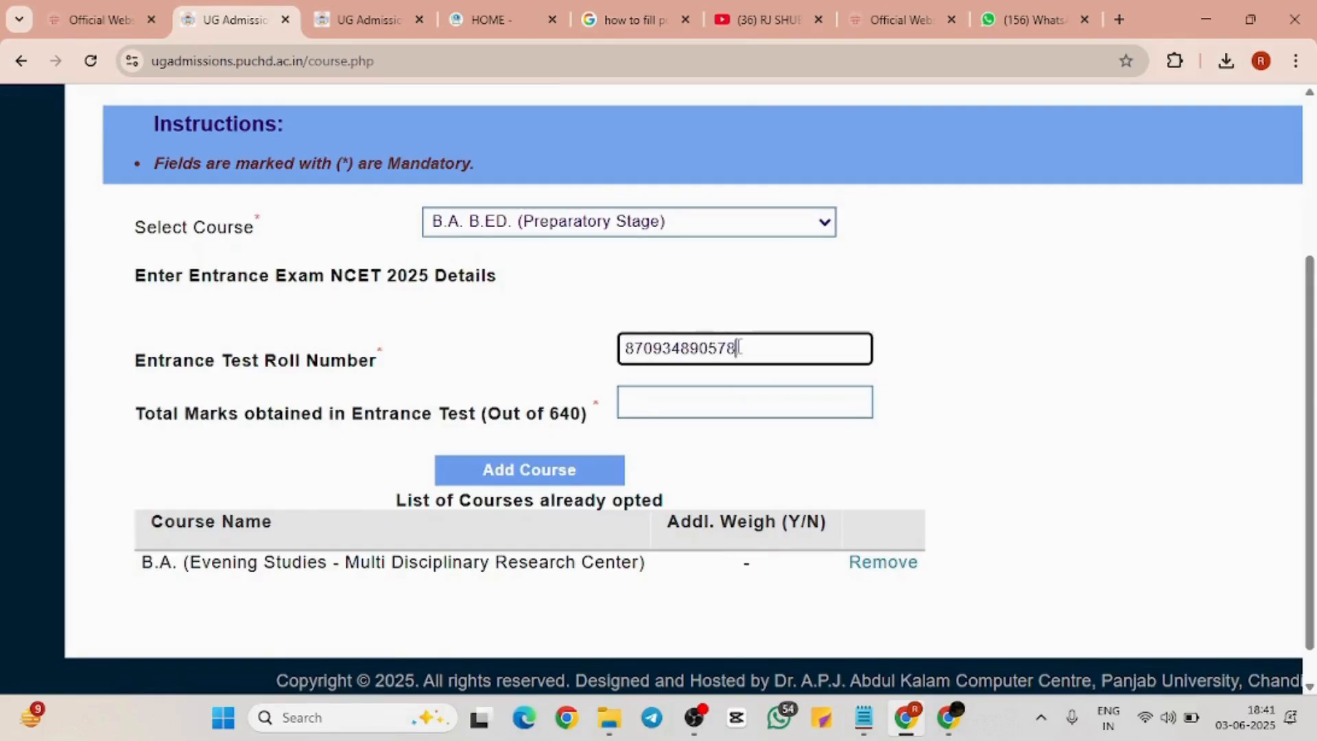
pyautogui.click(720, 401)
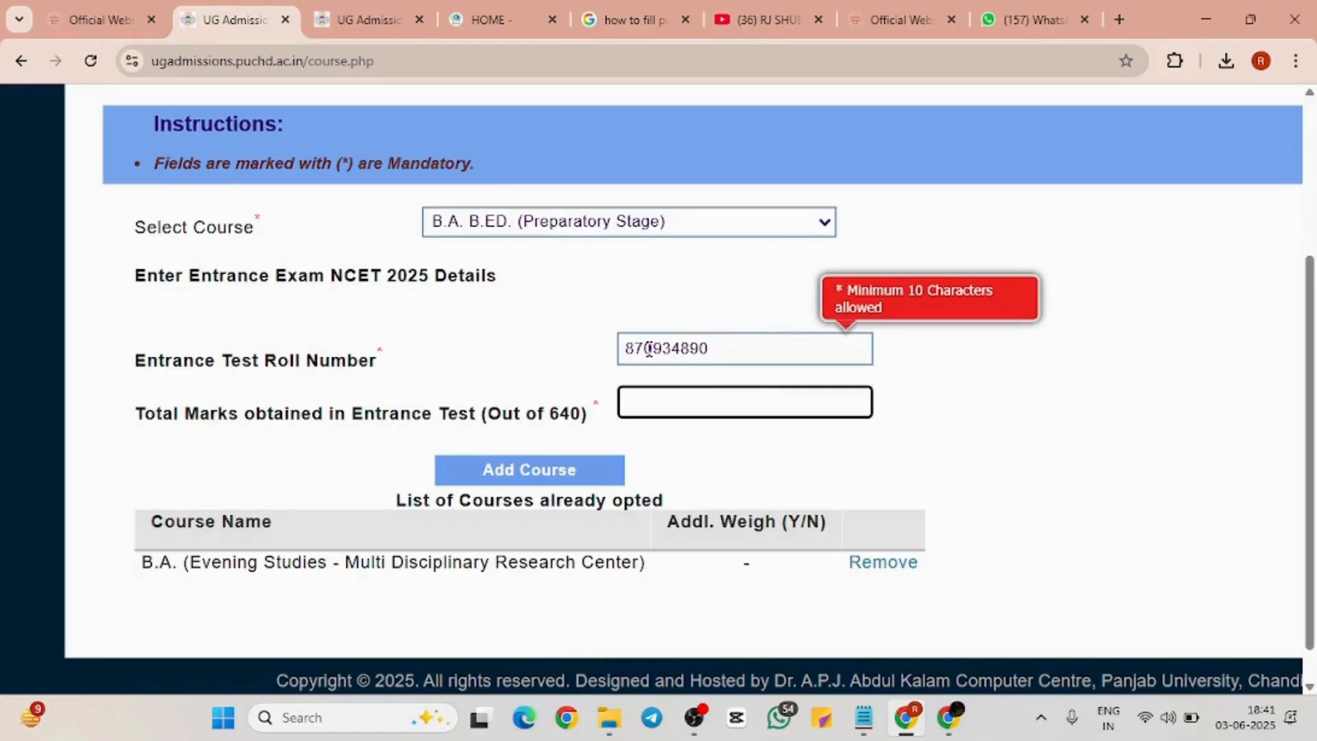
pyautogui.click(716, 346)
pyautogui.write('1')
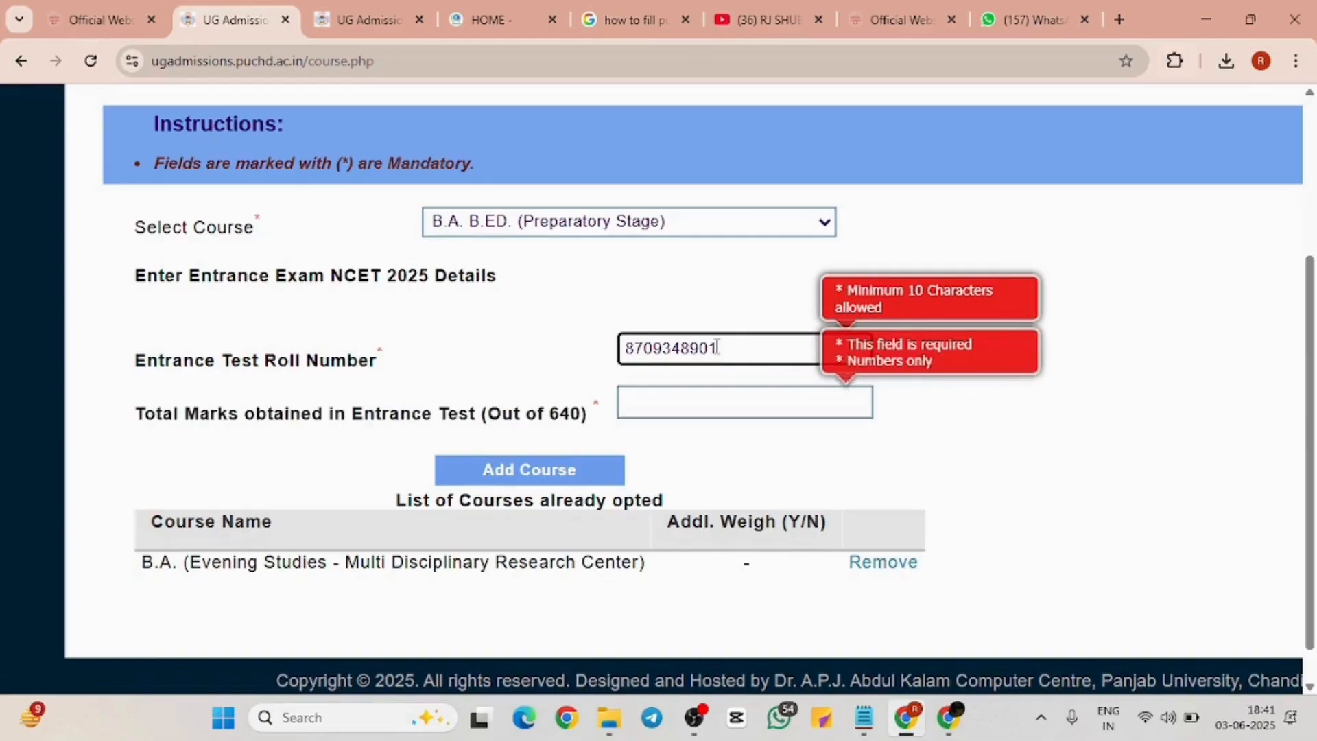
# Enter 200 as Total Marks and add B.A. B.Ed. (Preparatory Stage) to the opted courses
pyautogui.click(717, 396)
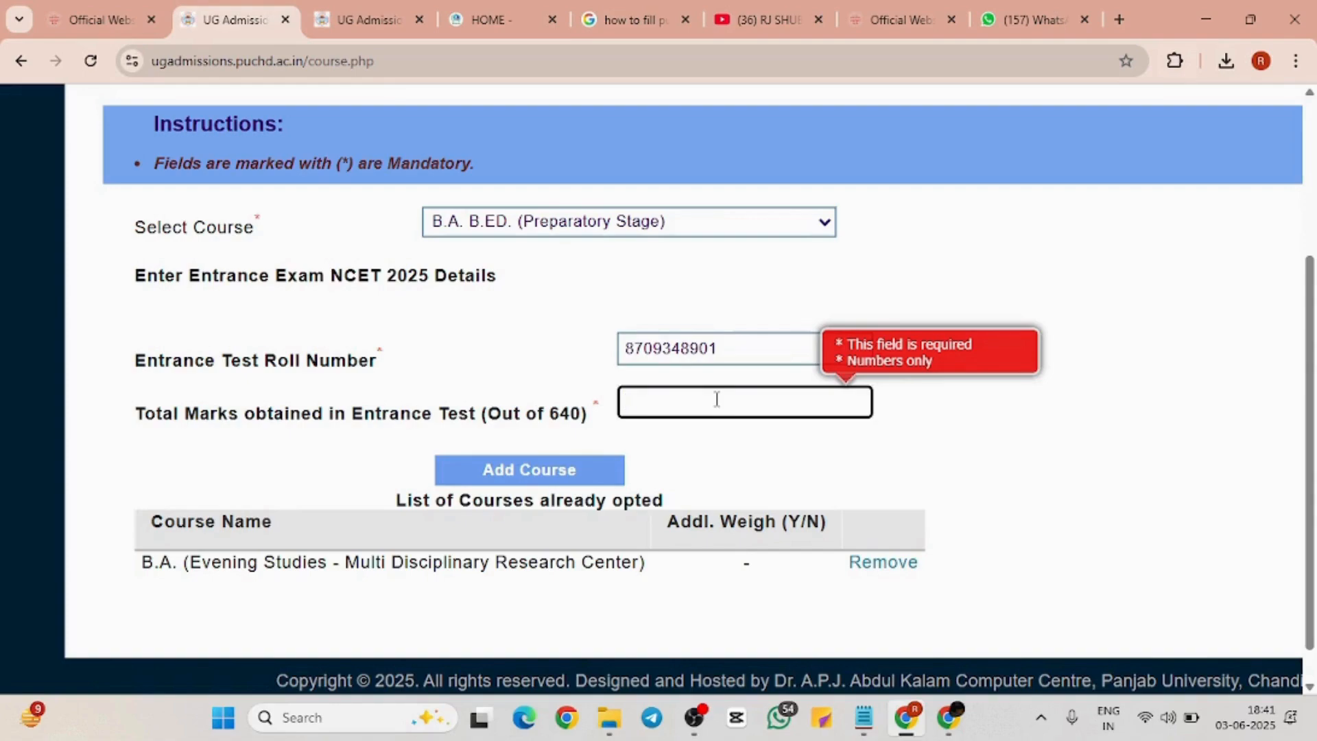
pyautogui.write('200')
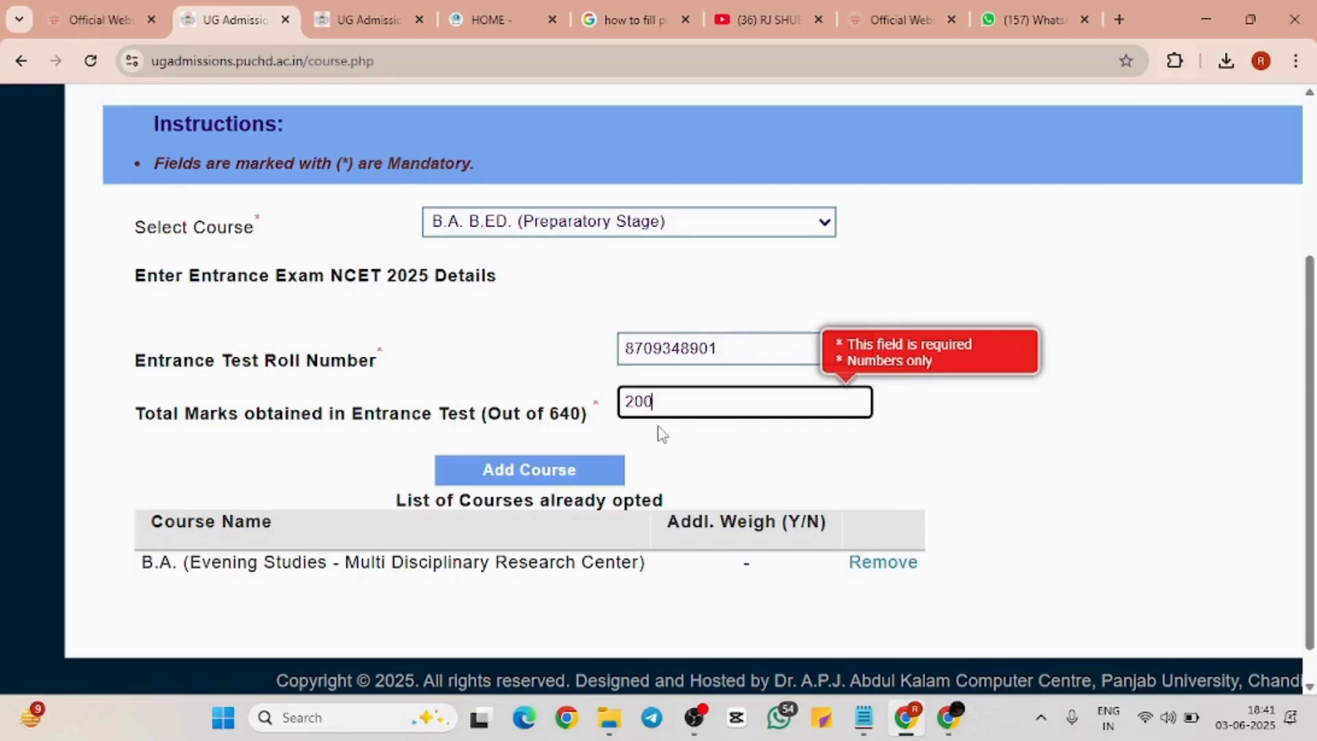
pyautogui.click(604, 470)
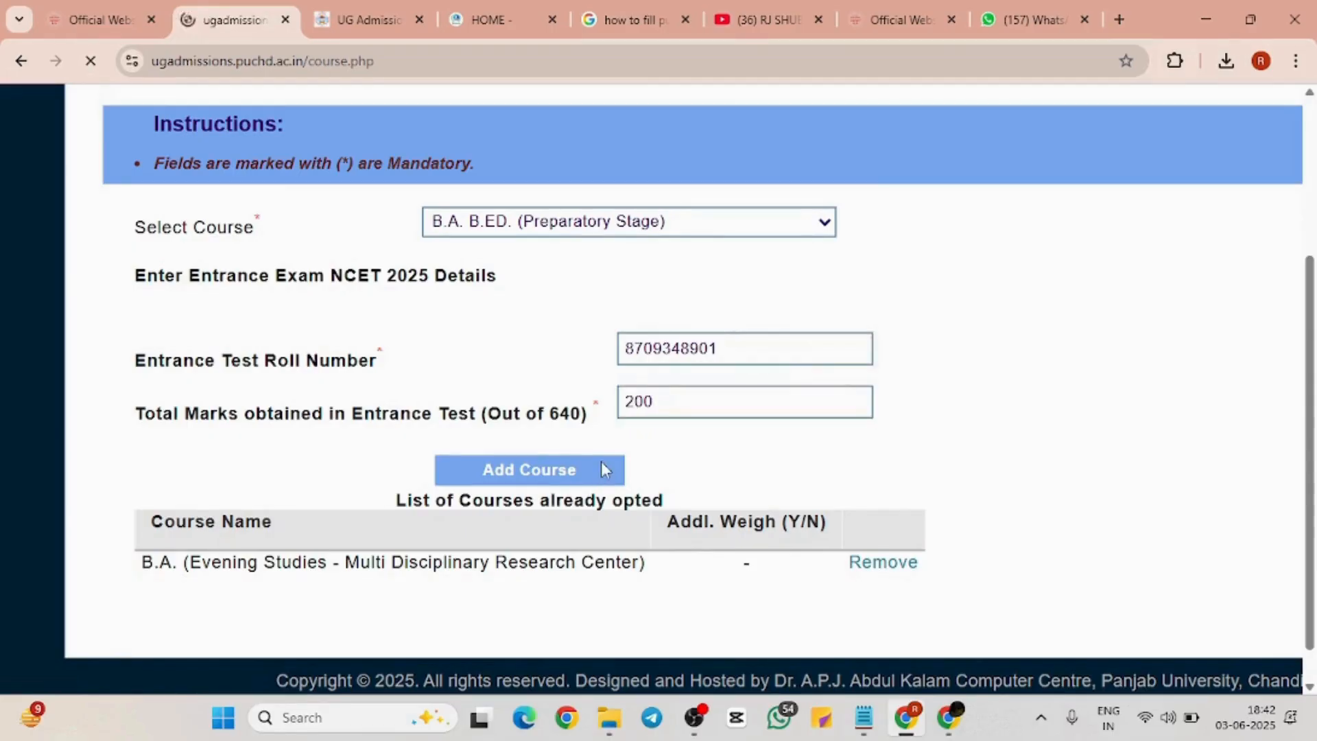
# Pick B.Com (Evening Studies-Multi Disciplinary Research Center) from the Select Course list
pyautogui.scroll(-1, 604, 471)
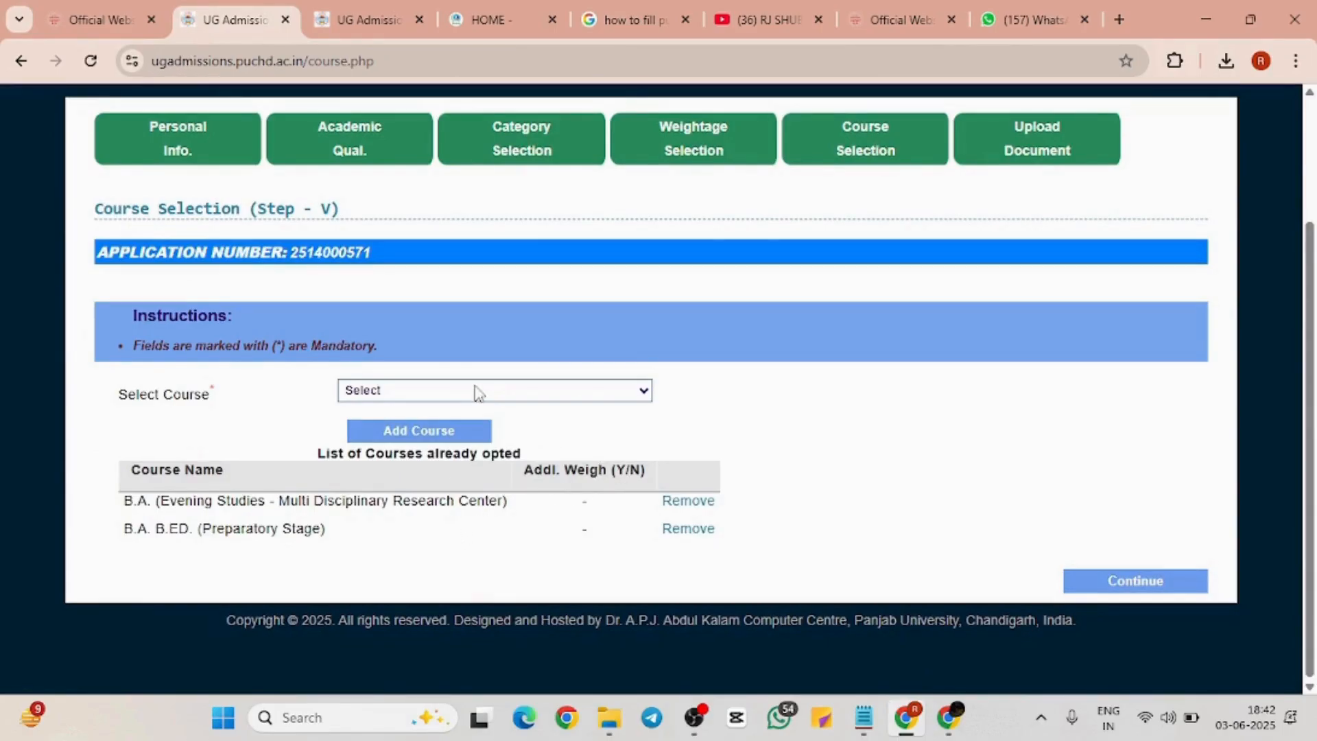
pyautogui.scroll(1, 496, 471)
pyautogui.scroll(2, 499, 478)
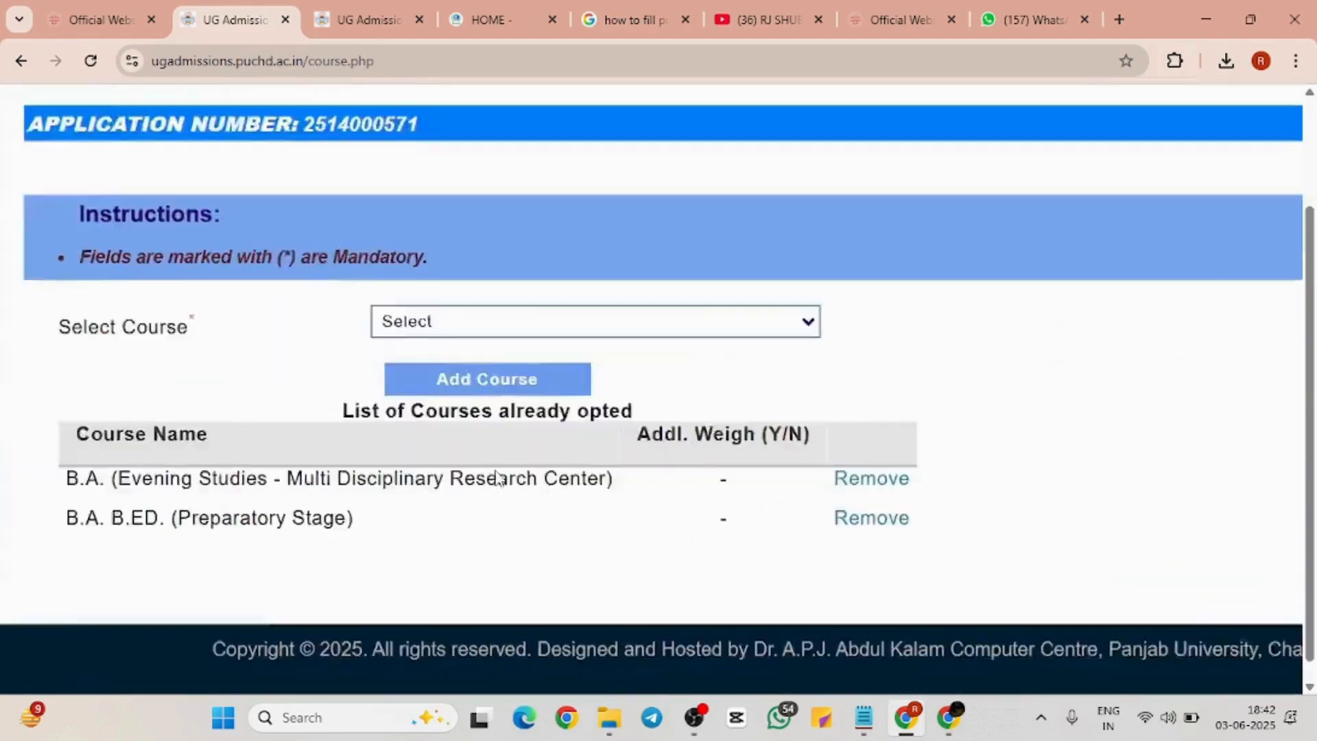
pyautogui.scroll(-3, 498, 478)
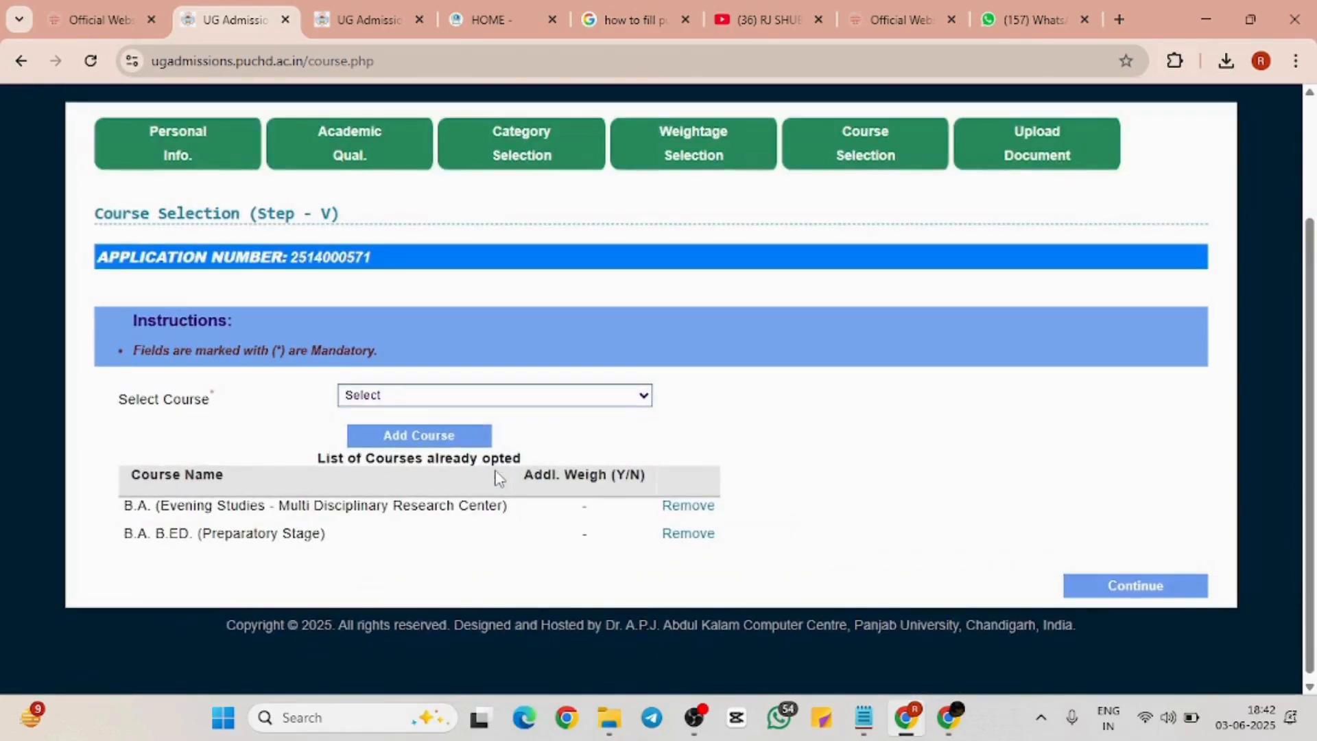
pyautogui.click(459, 435)
pyautogui.click(630, 390)
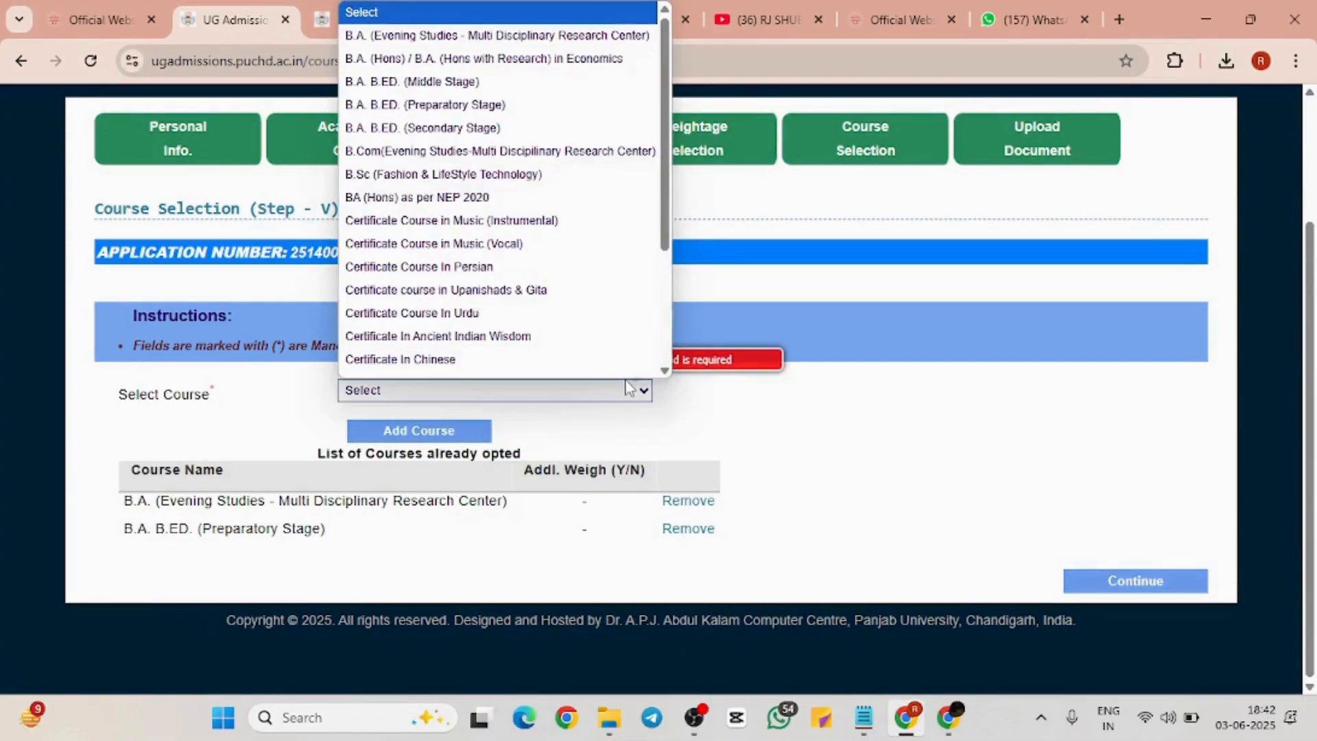
pyautogui.click(470, 152)
# Tick 'any three of the subjects' for weightage and add B.Com, which shows weightage Y
pyautogui.scroll(-2, 532, 432)
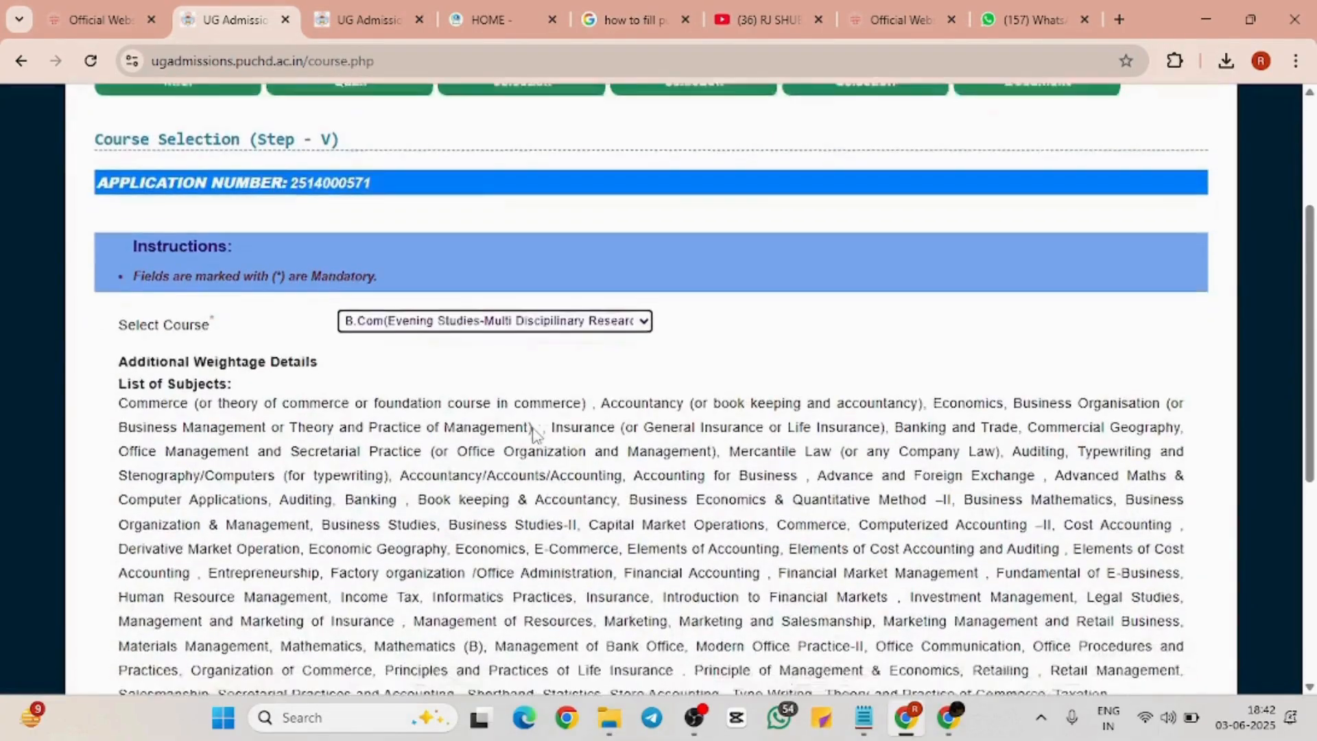
pyautogui.scroll(-3, 534, 426)
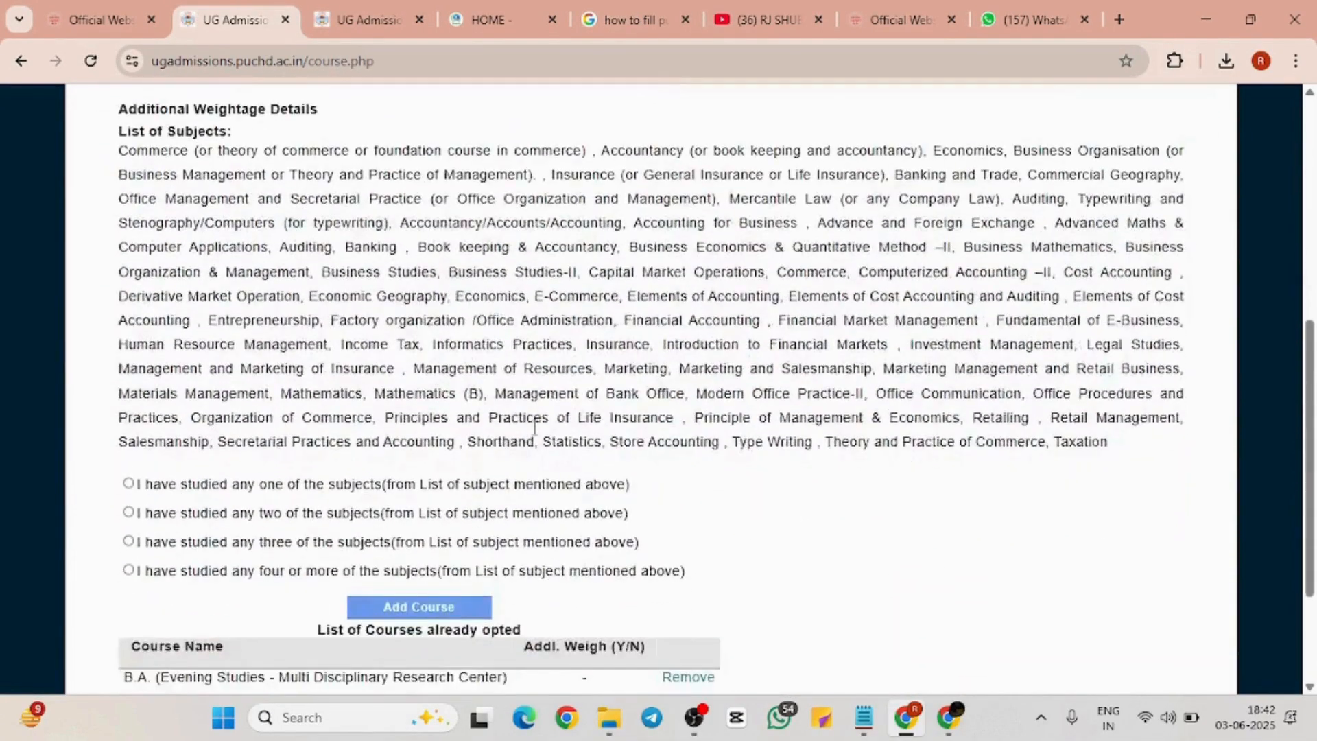
pyautogui.scroll(2, 535, 427)
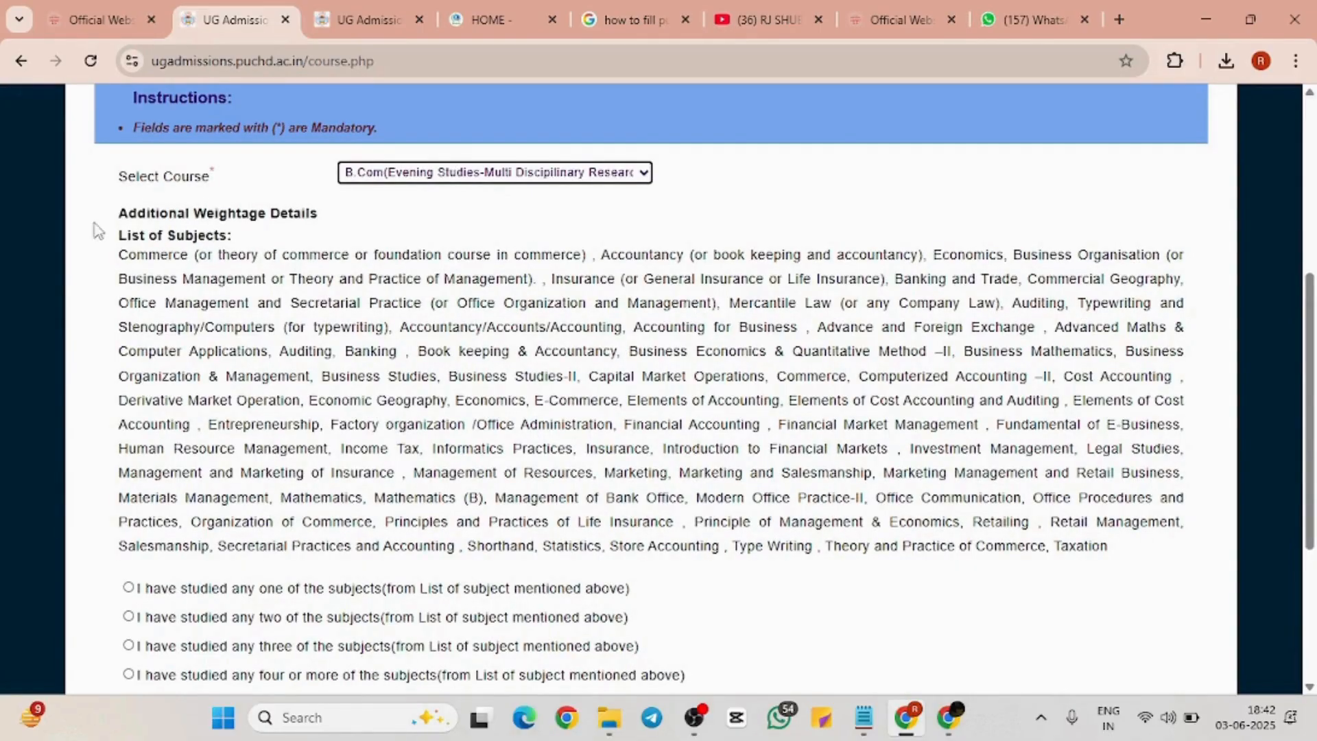
pyautogui.moveTo(104, 236); pyautogui.dragTo(1147, 565)
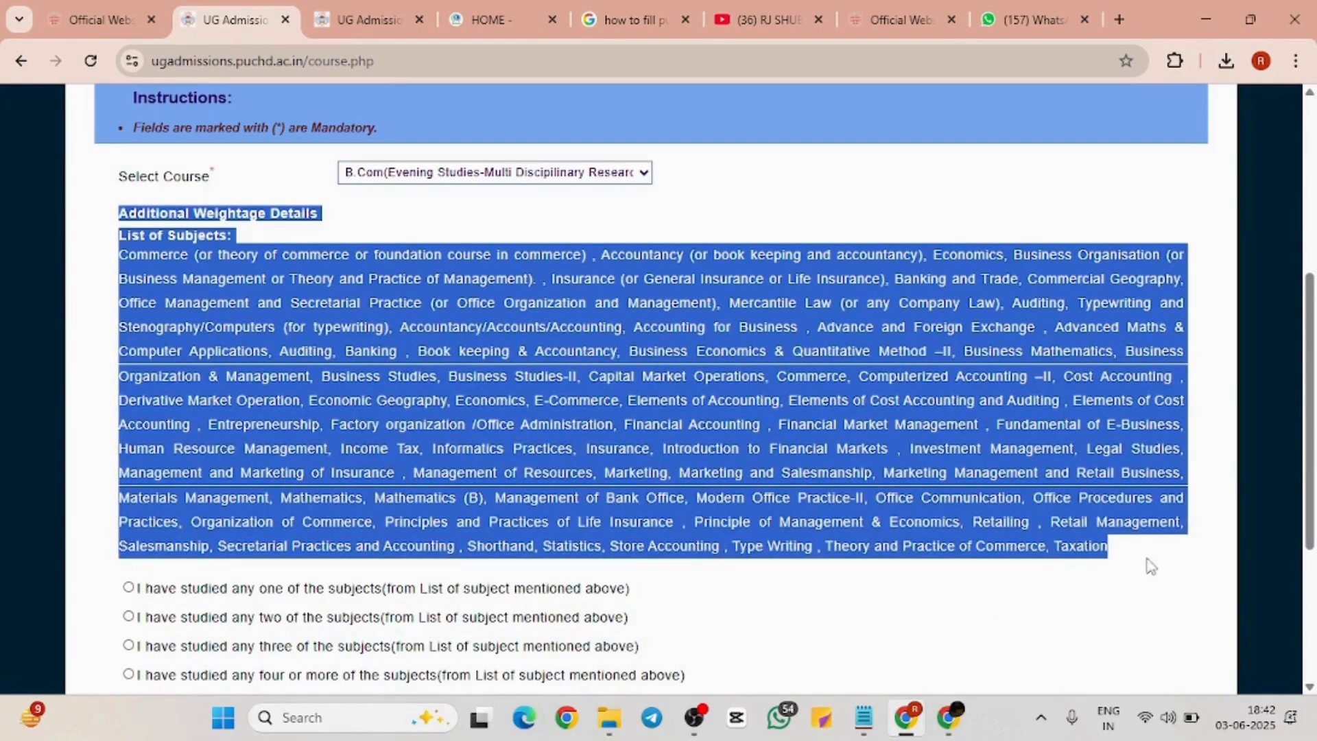
pyautogui.click(902, 566)
pyautogui.scroll(-4, 903, 566)
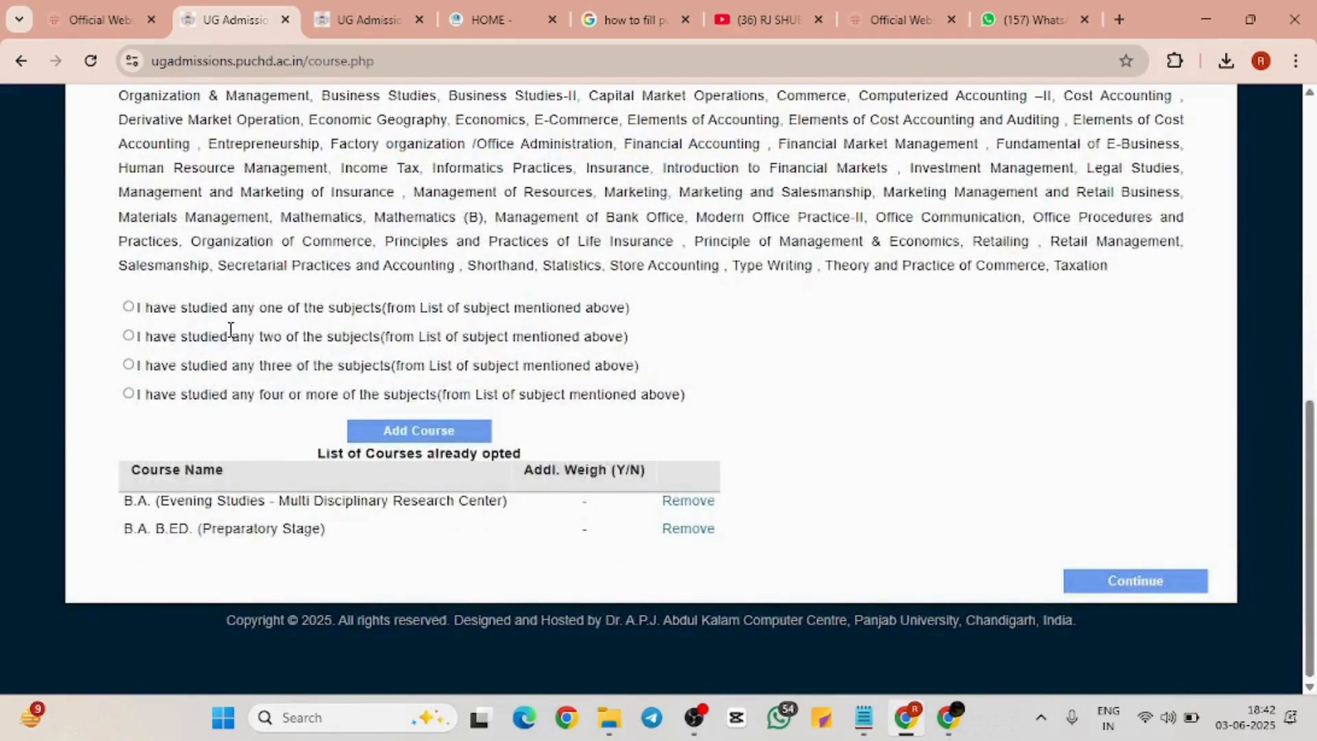
pyautogui.click(128, 308)
pyautogui.click(129, 394)
pyautogui.click(129, 365)
pyautogui.click(434, 430)
pyautogui.scroll(-3, 808, 470)
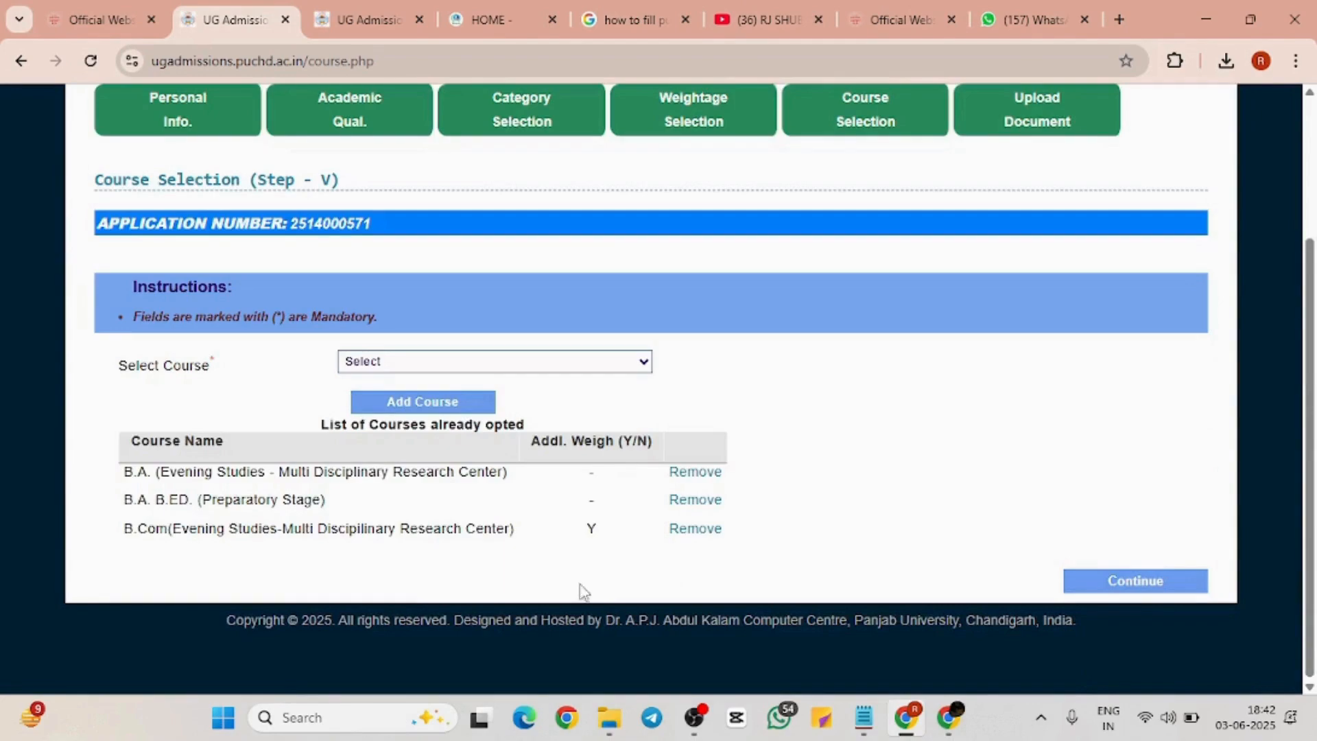
pyautogui.doubleClick(589, 528)
# Continue past the opted-courses table to Upload Document (Step VI) and view the upload fields
pyautogui.click(607, 531)
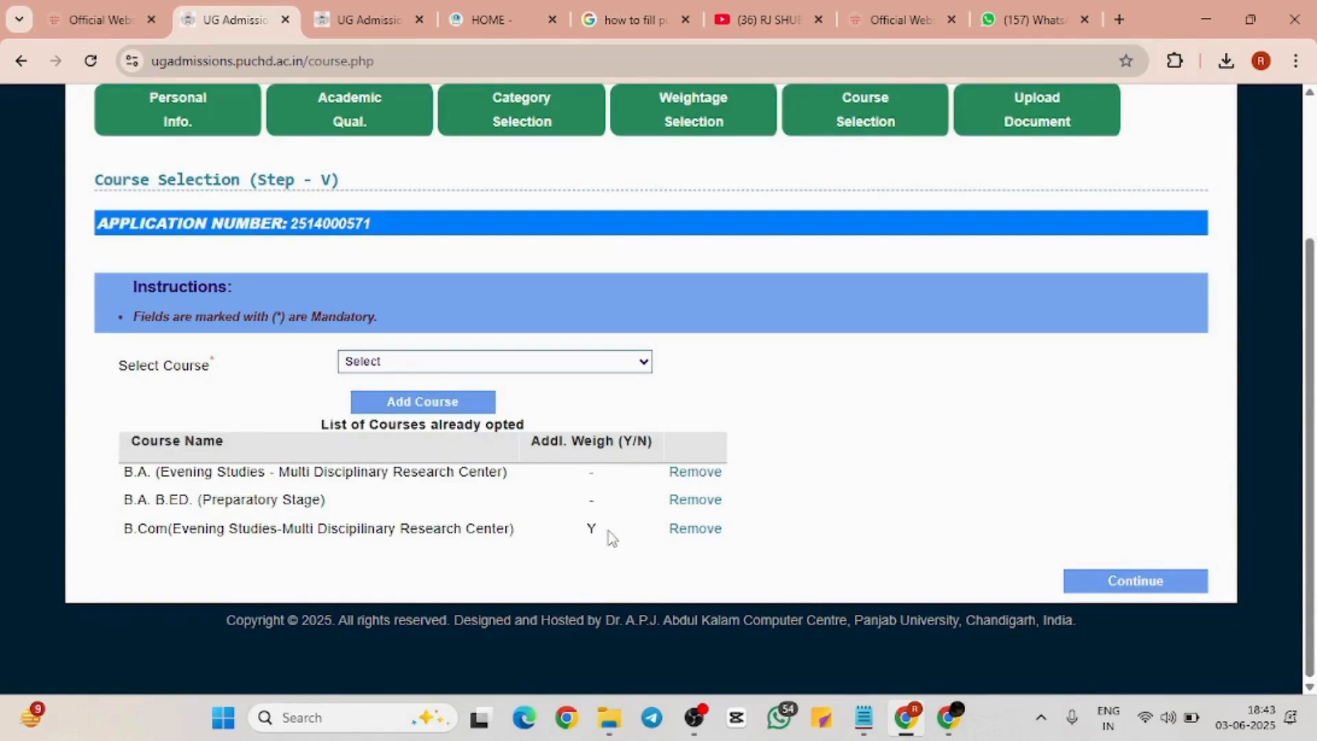
pyautogui.click(1147, 580)
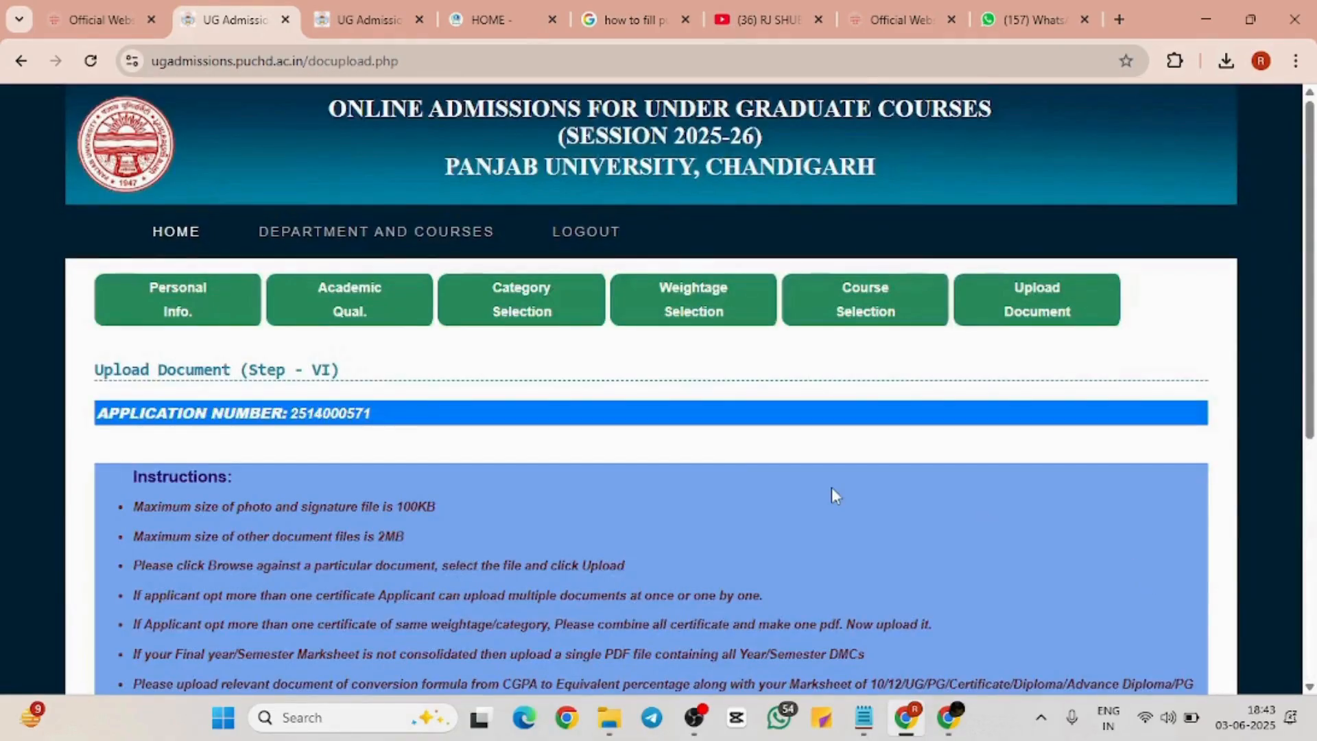
pyautogui.scroll(-5, 831, 489)
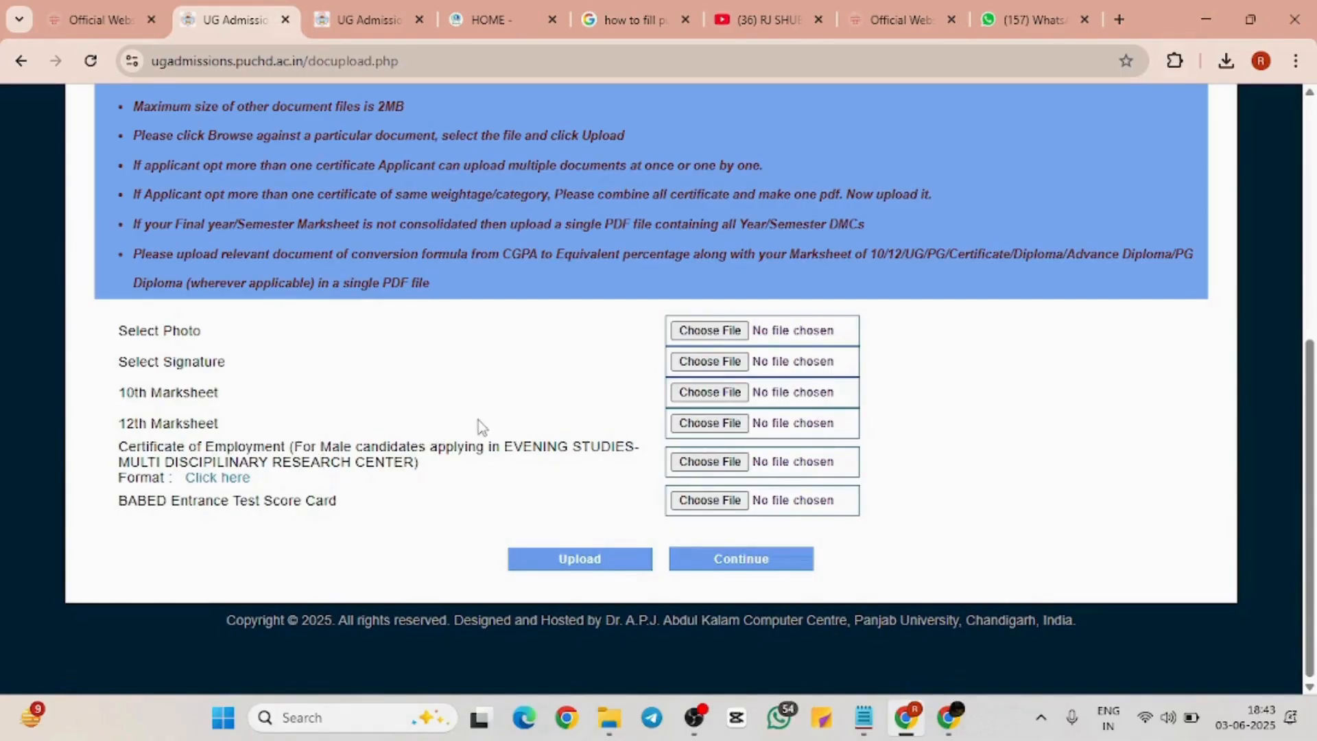
# Open the Certificate of Employment format PDF and save it to Downloads as Certificate_of_employment_evening.pdf
pyautogui.click(214, 479)
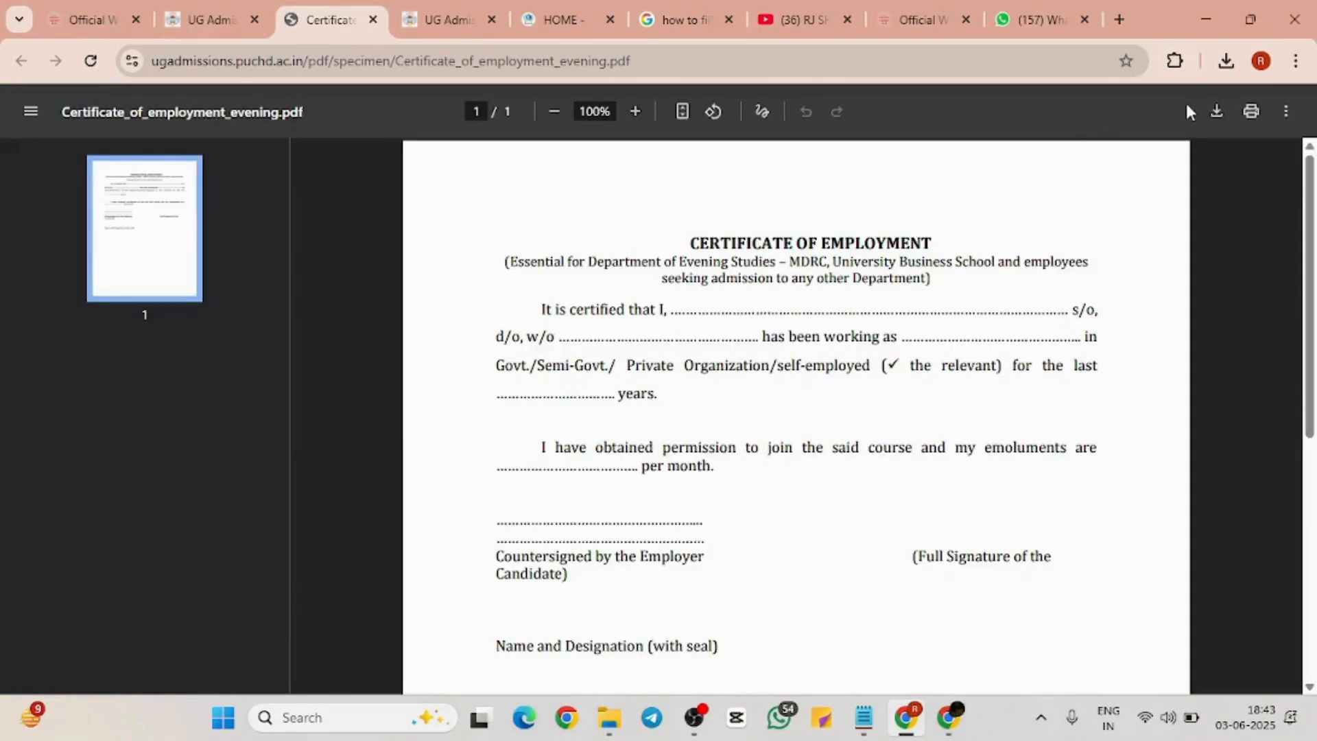
pyautogui.click(1213, 112)
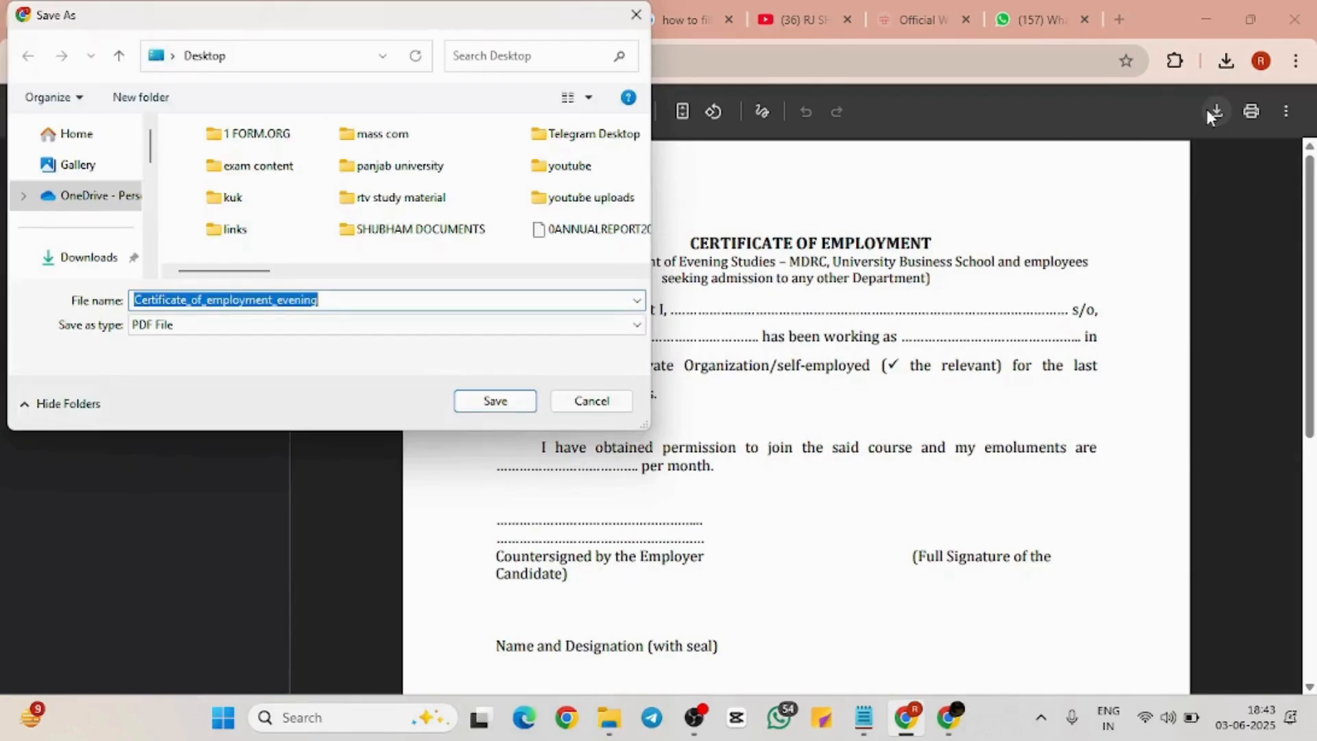
pyautogui.click(108, 259)
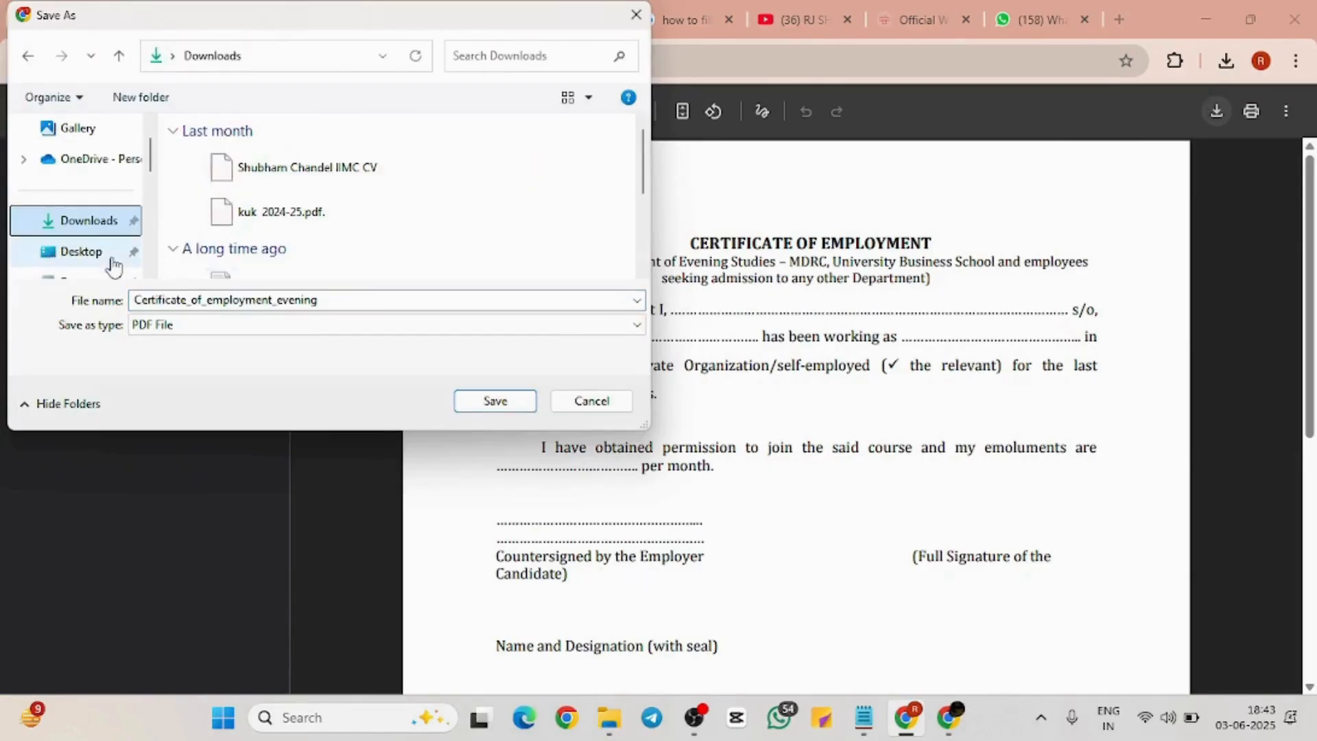
pyautogui.click(511, 403)
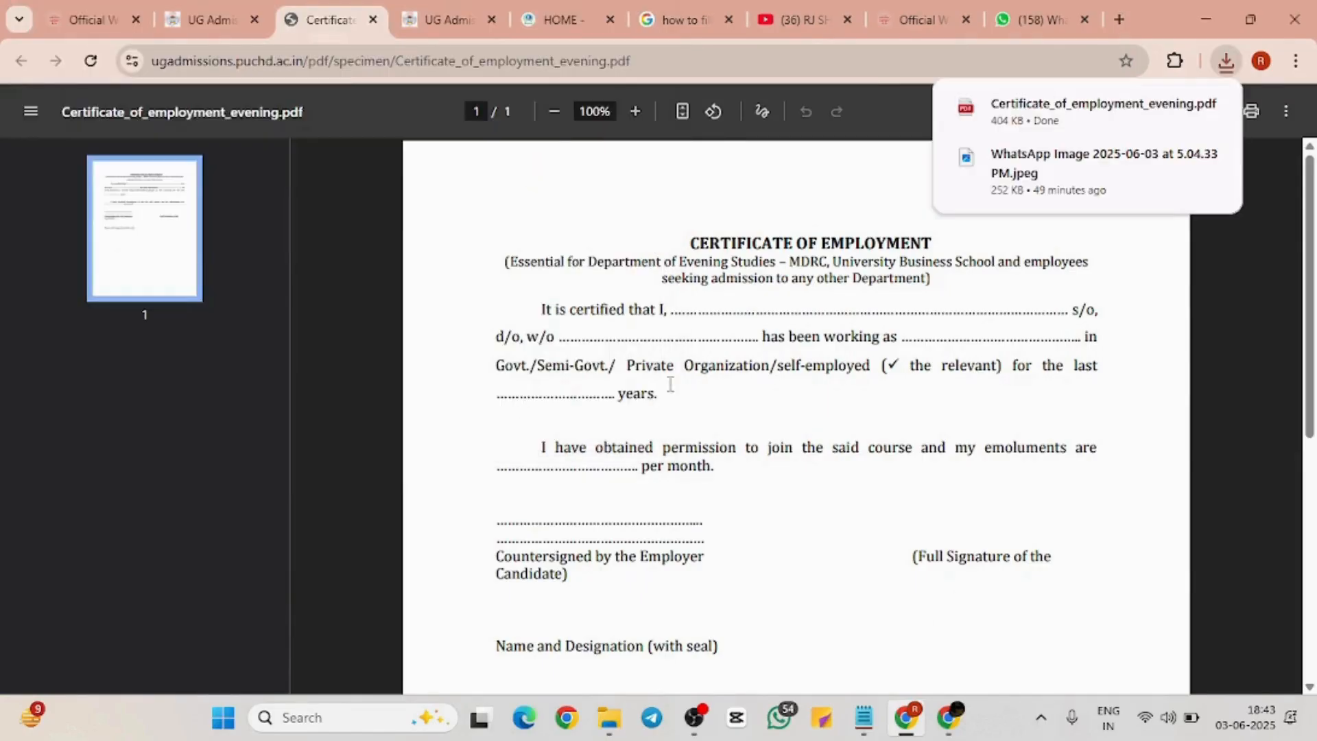
# Highlight the candidate name and job designation blanks on the certificate form
pyautogui.doubleClick(1041, 318)
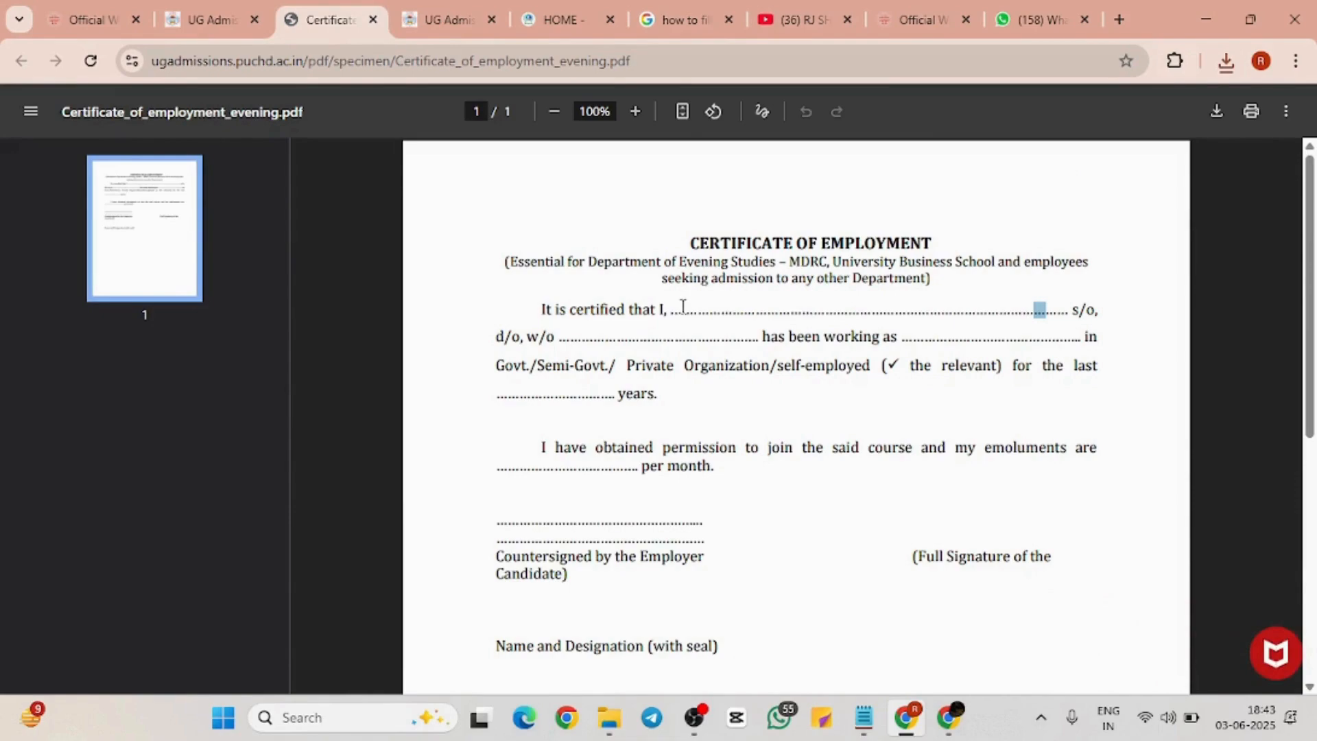
pyautogui.moveTo(680, 306); pyautogui.dragTo(1022, 322)
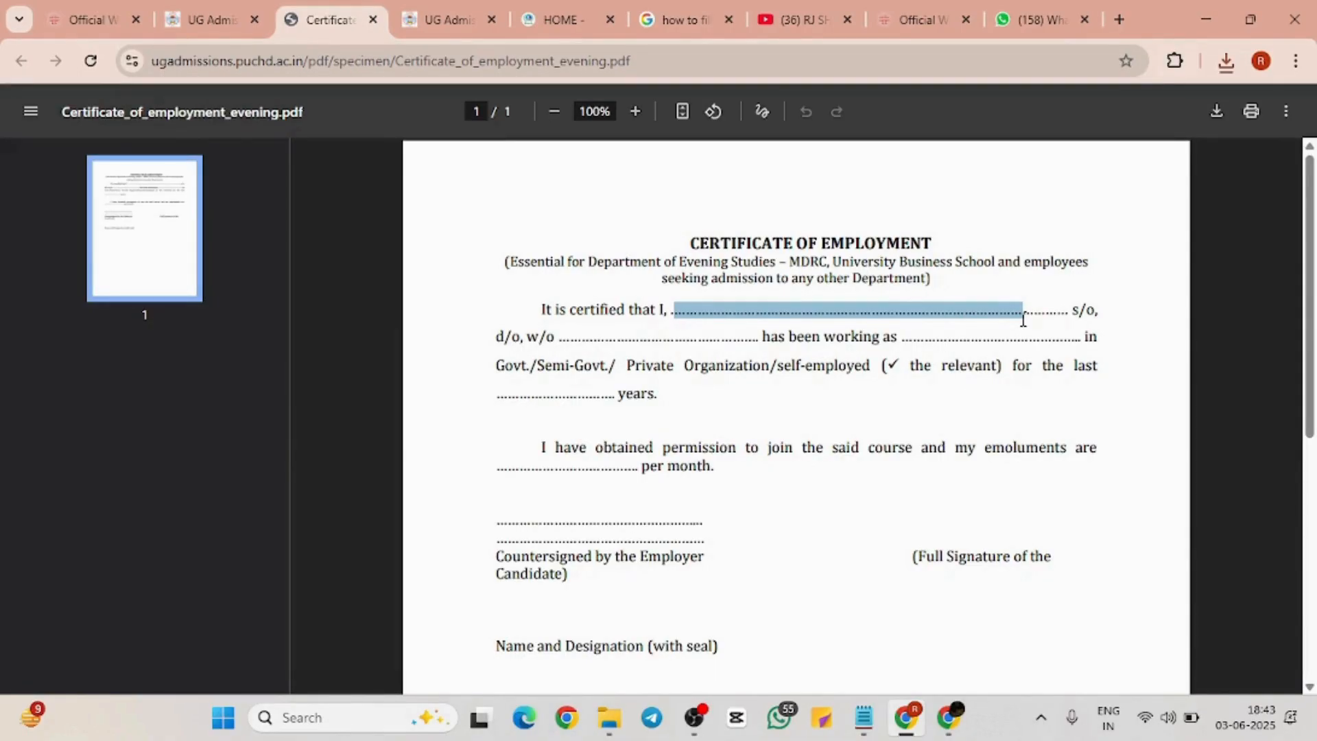
pyautogui.moveTo(936, 331); pyautogui.dragTo(958, 333)
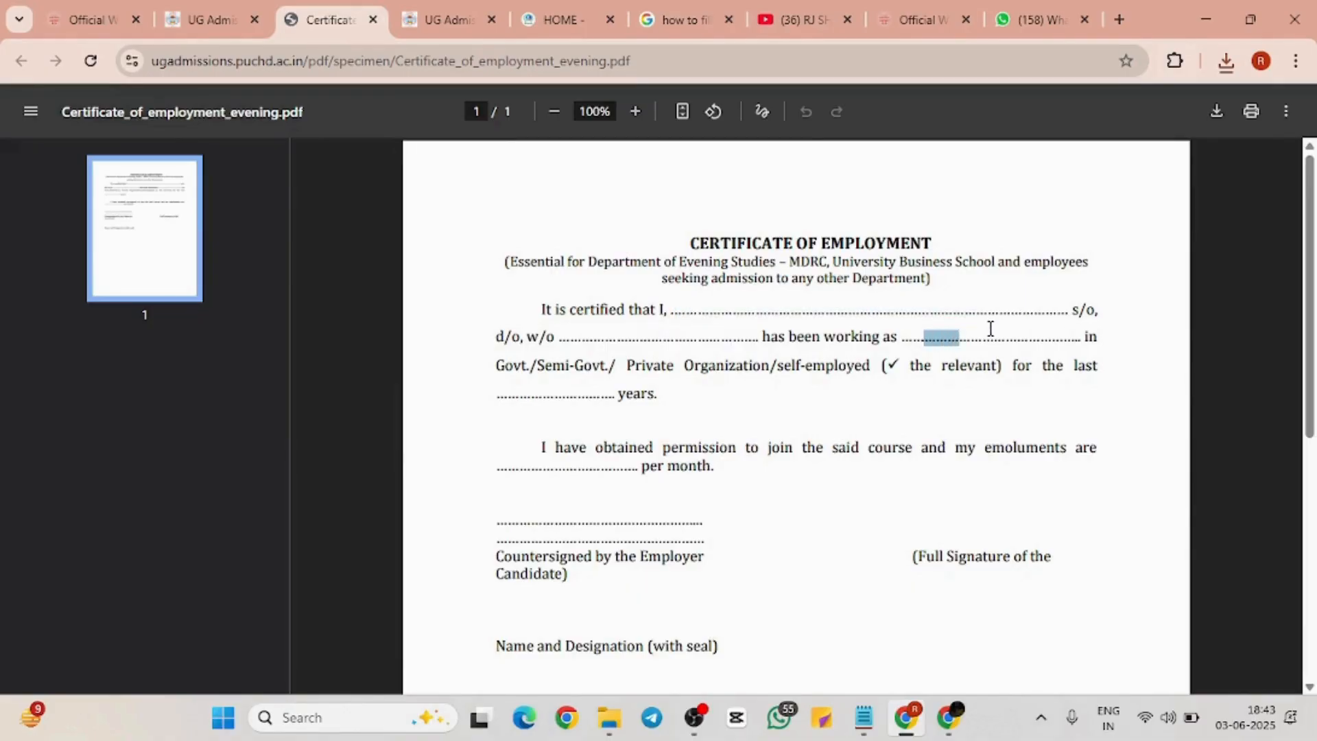
pyautogui.click(1033, 336)
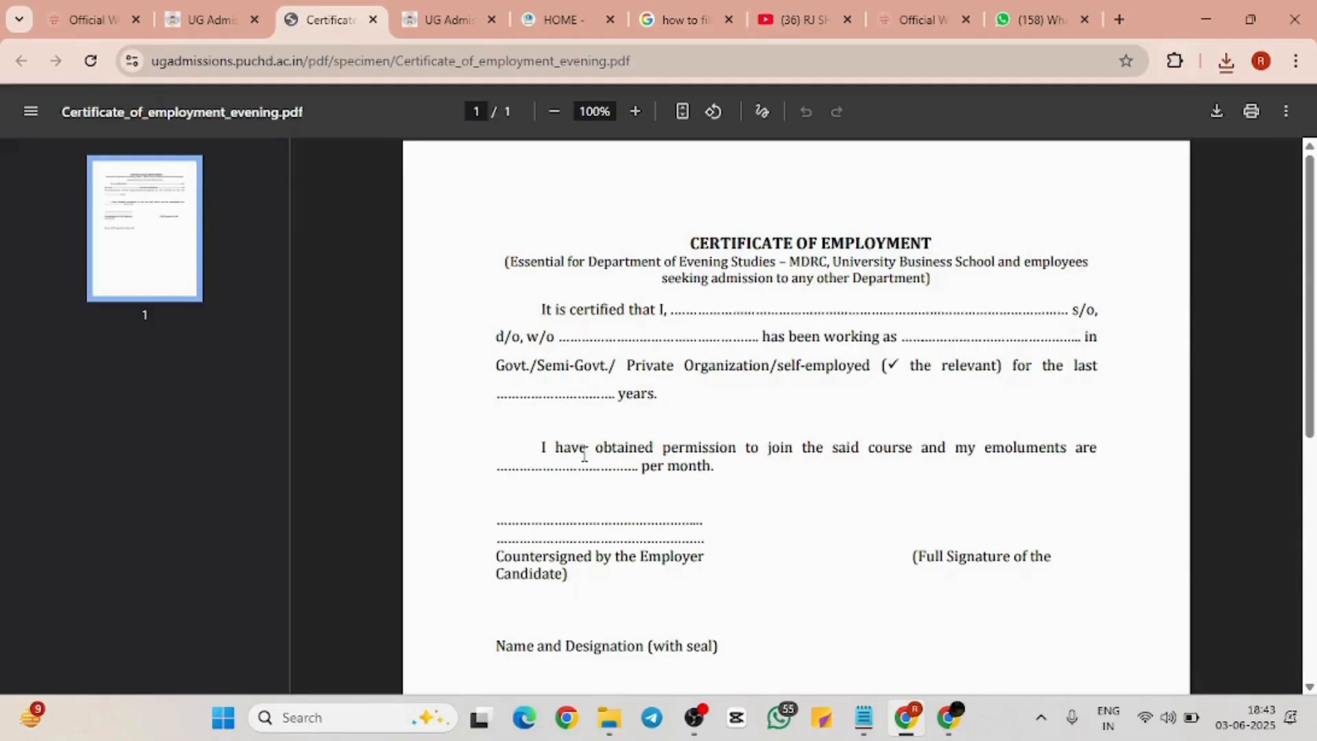
# Highlight the permission-and-emoluments sentence and the signature lines on the certificate format
pyautogui.moveTo(541, 450); pyautogui.dragTo(717, 464)
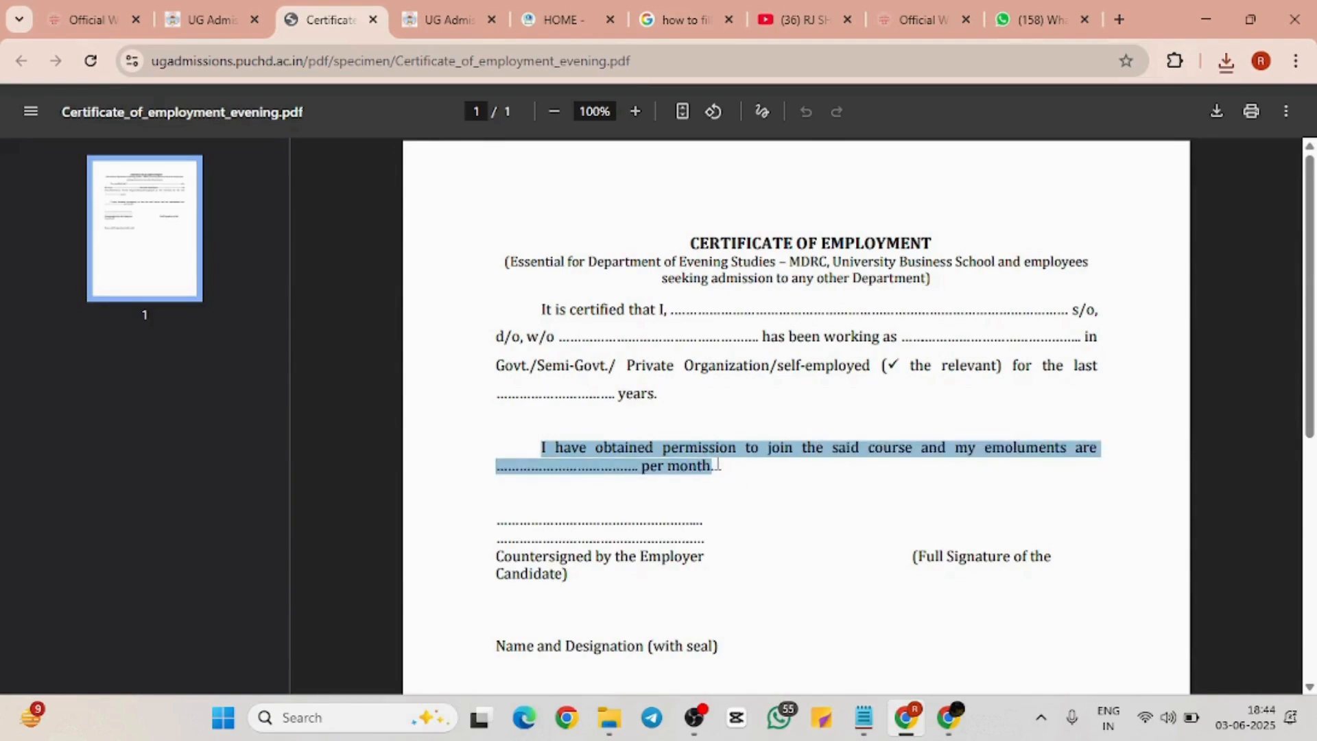
pyautogui.click(771, 495)
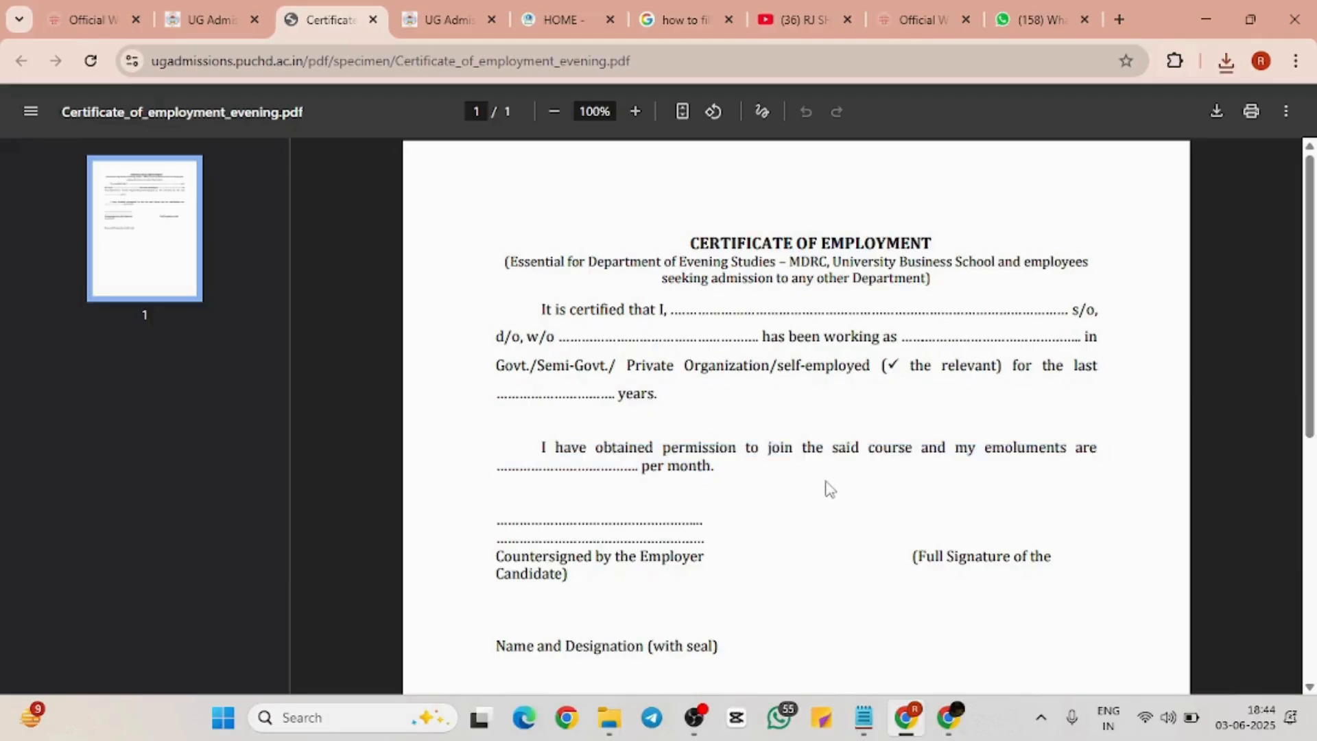
pyautogui.scroll(3, 829, 489)
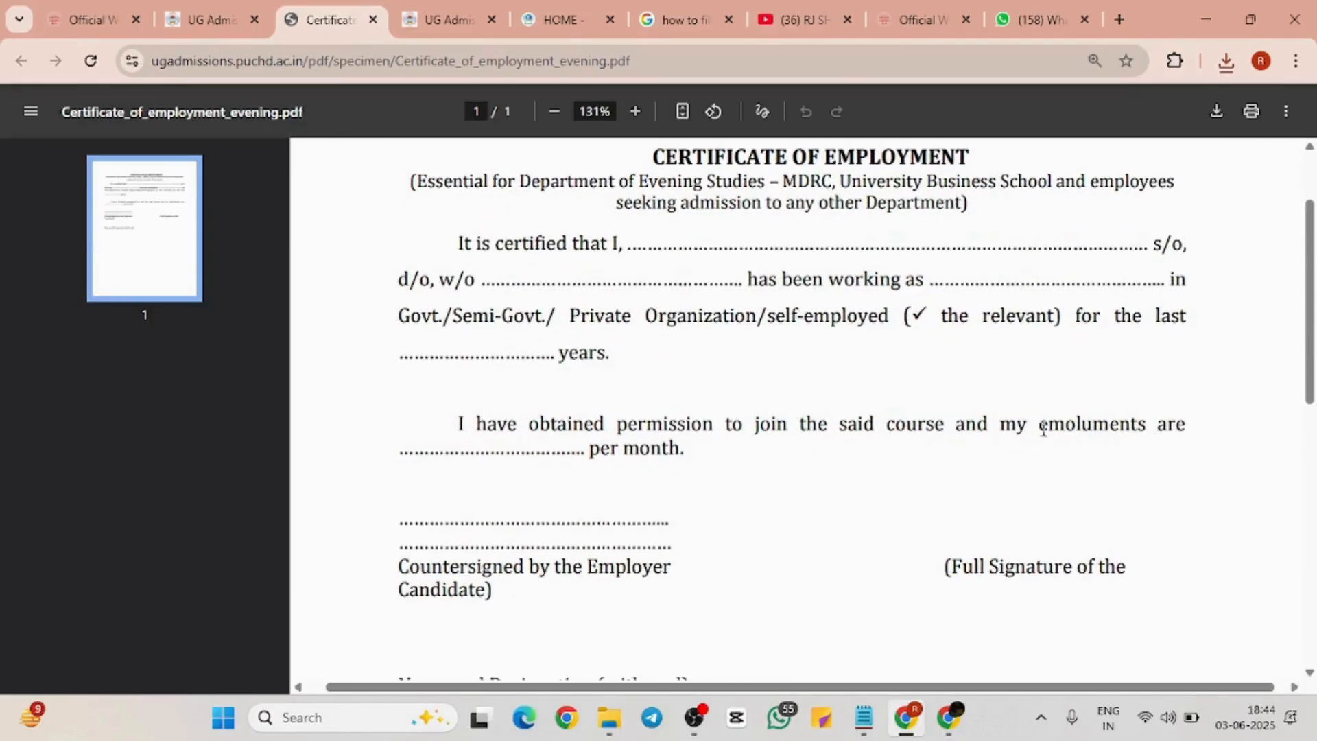
pyautogui.scroll(-2, 775, 483)
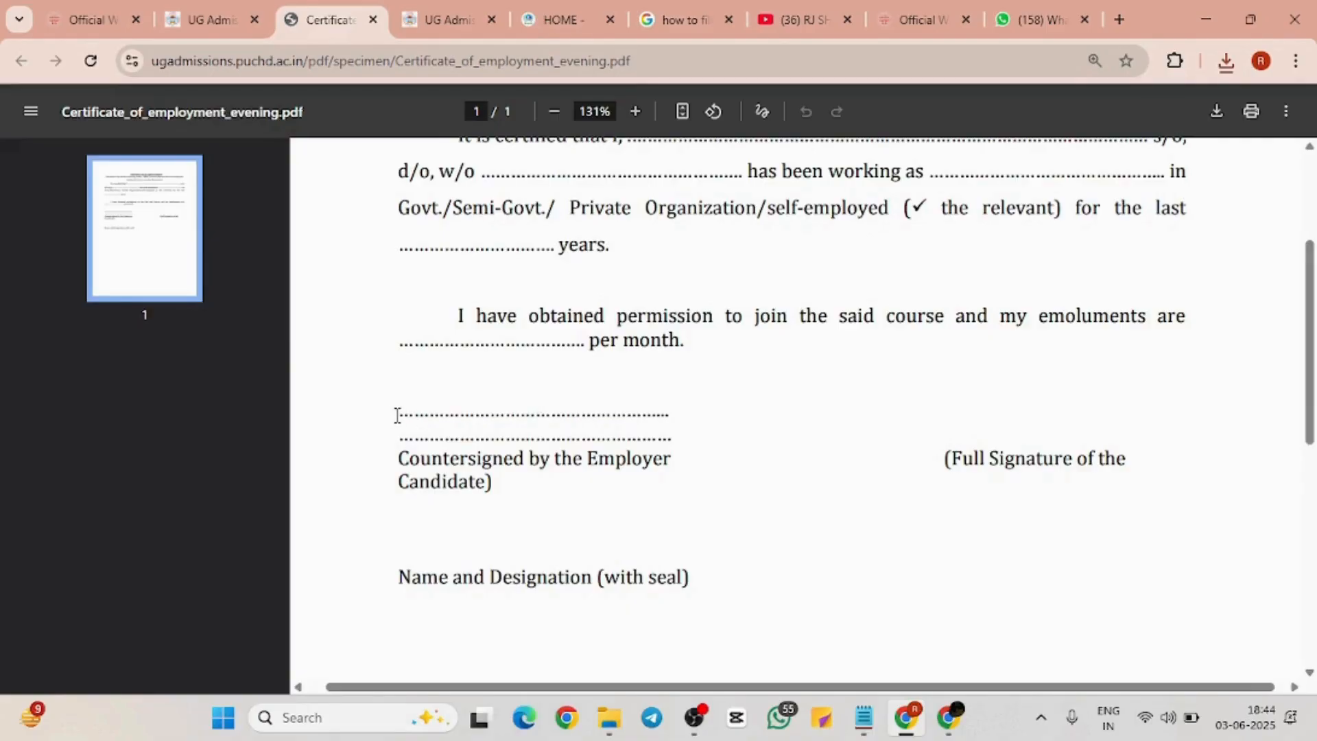
pyautogui.moveTo(396, 415); pyautogui.dragTo(694, 429)
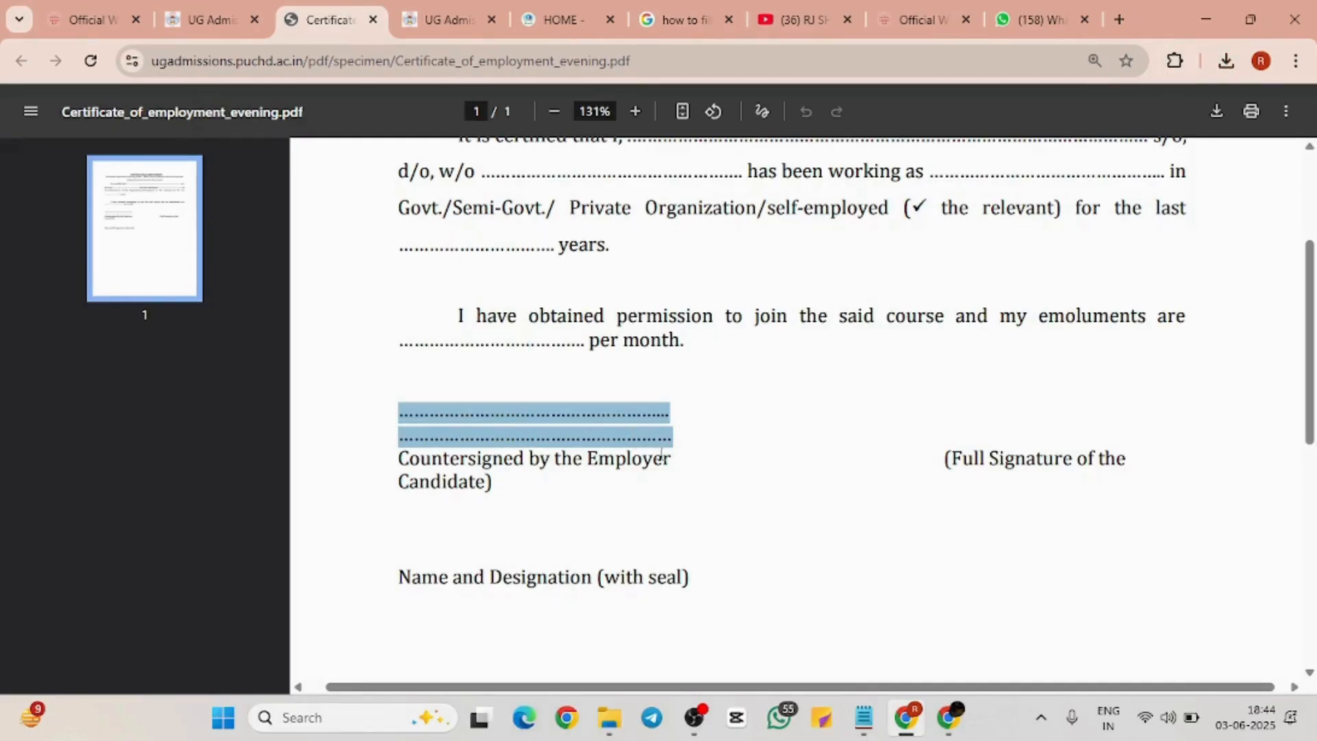
pyautogui.click(662, 498)
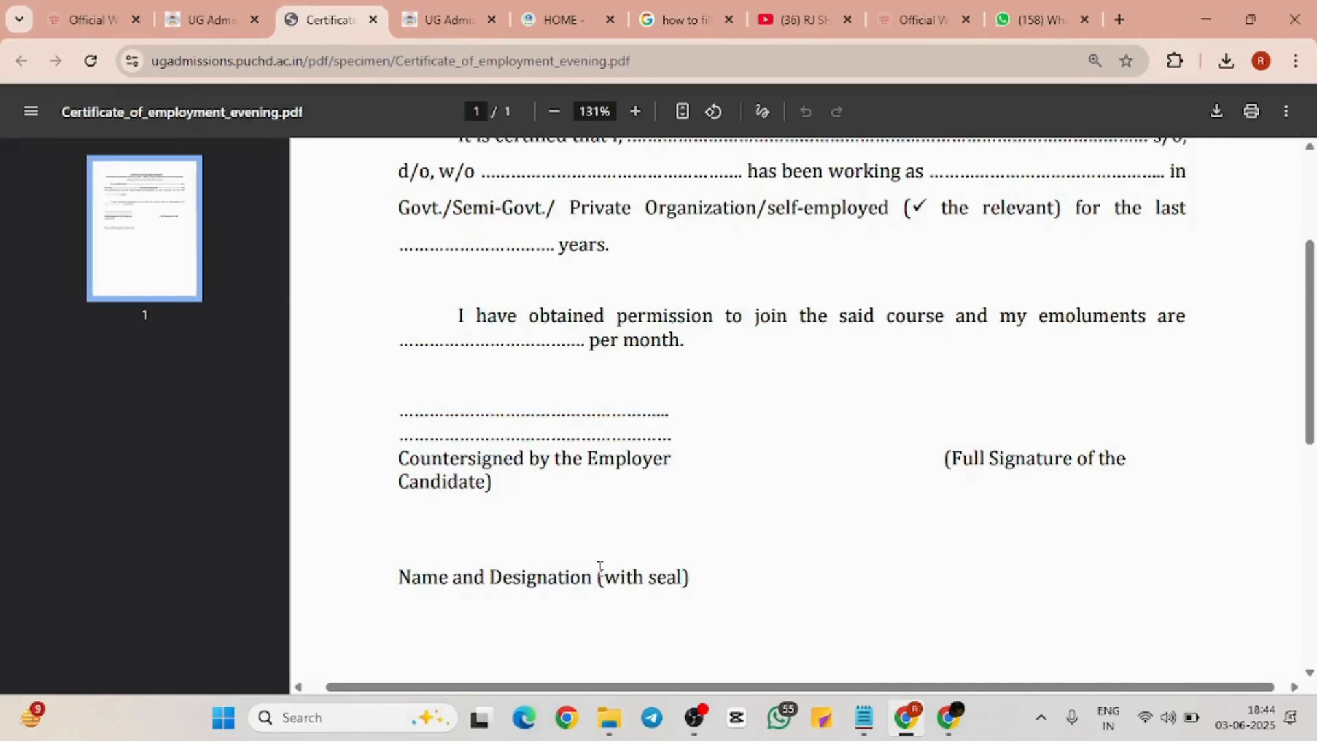
# Highlight '(with seal)' and the candidate's signature label, then return to the UG Admissions tab
pyautogui.moveTo(600, 567); pyautogui.dragTo(721, 572)
pyautogui.click(729, 578)
pyautogui.moveTo(600, 578); pyautogui.dragTo(716, 591)
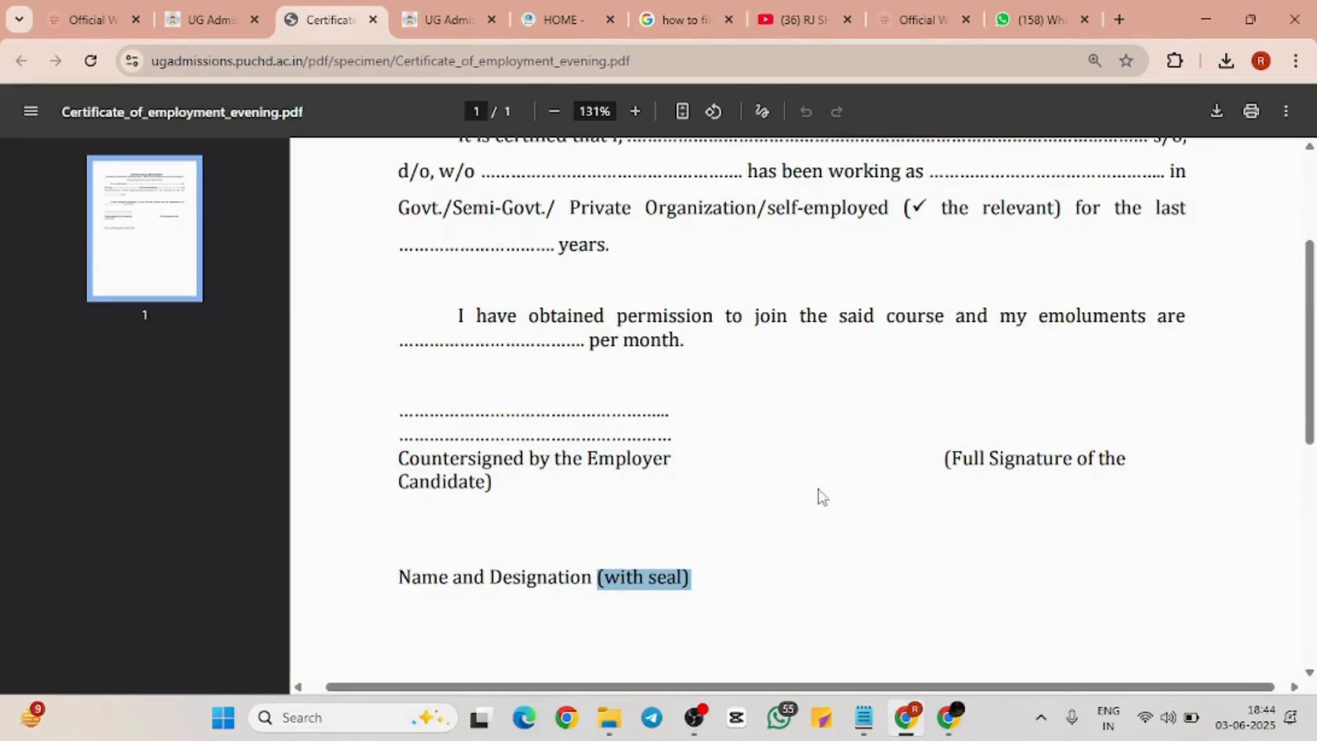
pyautogui.moveTo(946, 460); pyautogui.dragTo(1230, 449)
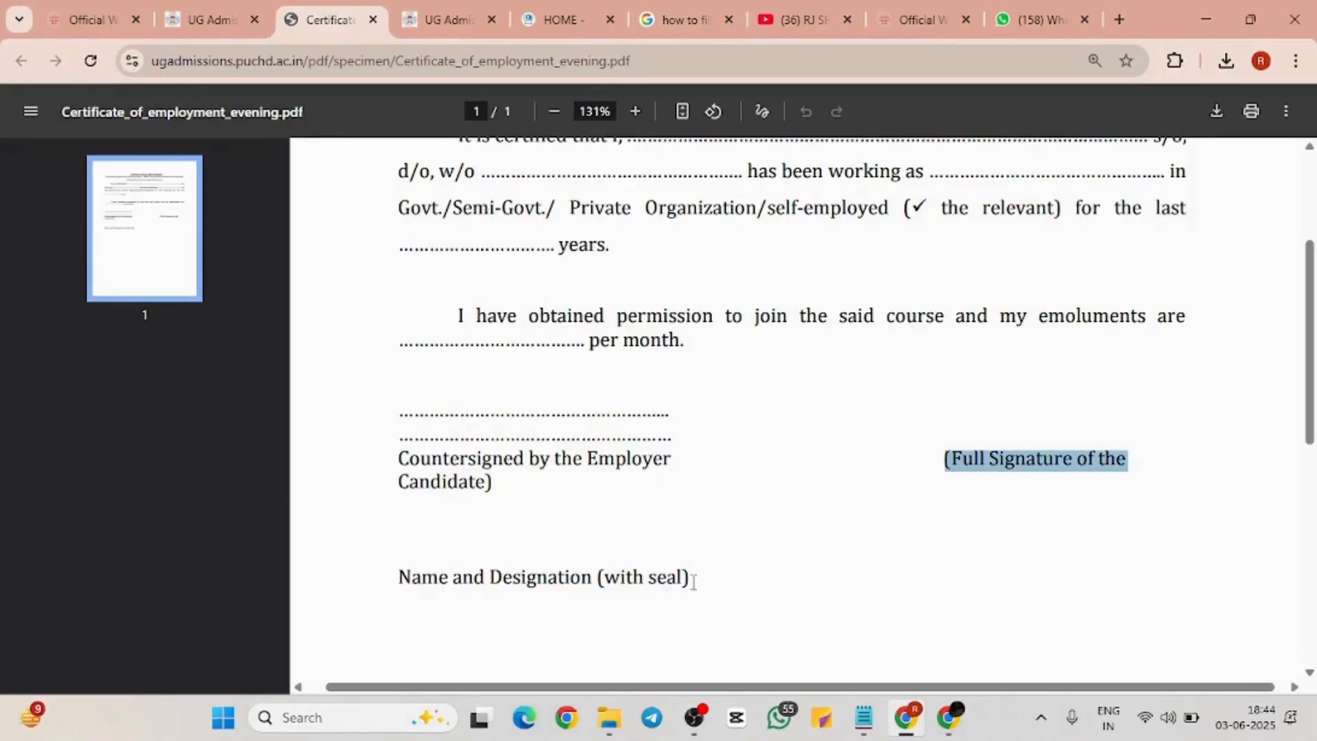
pyautogui.scroll(4, 815, 374)
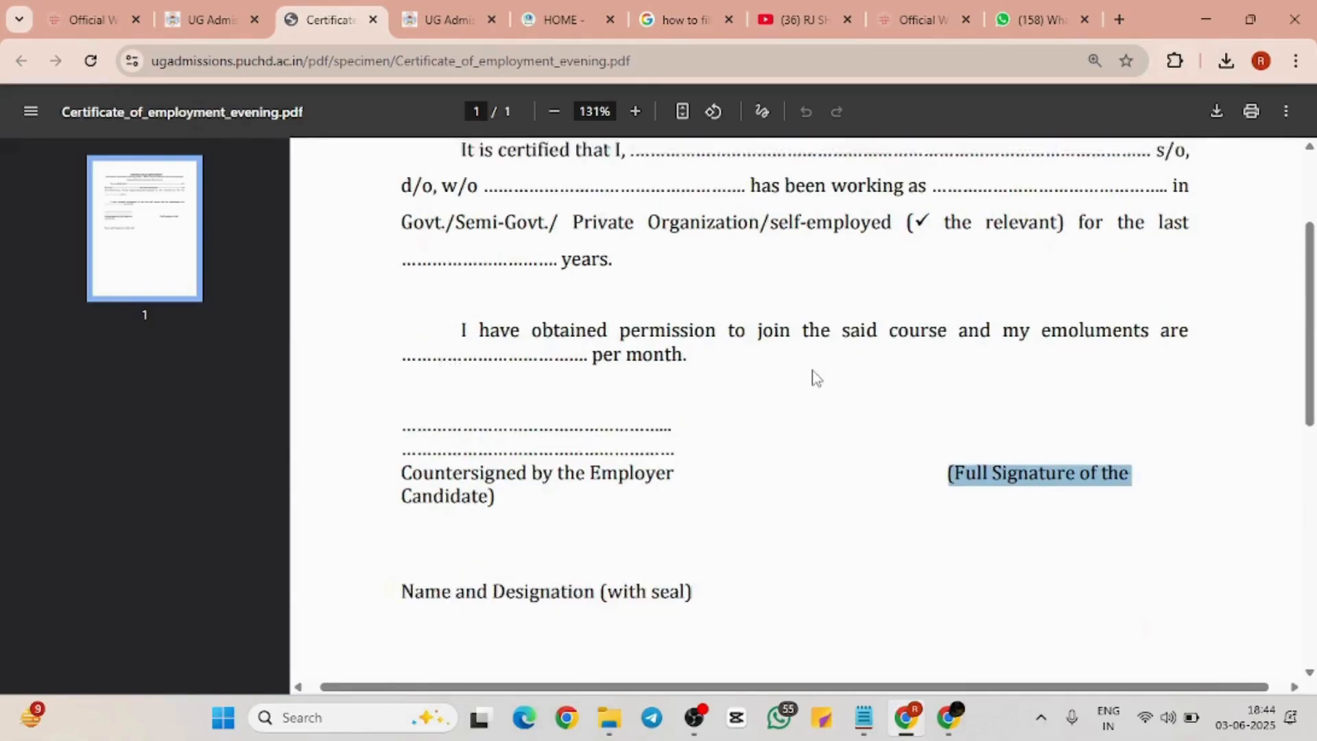
pyautogui.scroll(-10, 815, 374)
pyautogui.scroll(10, 815, 377)
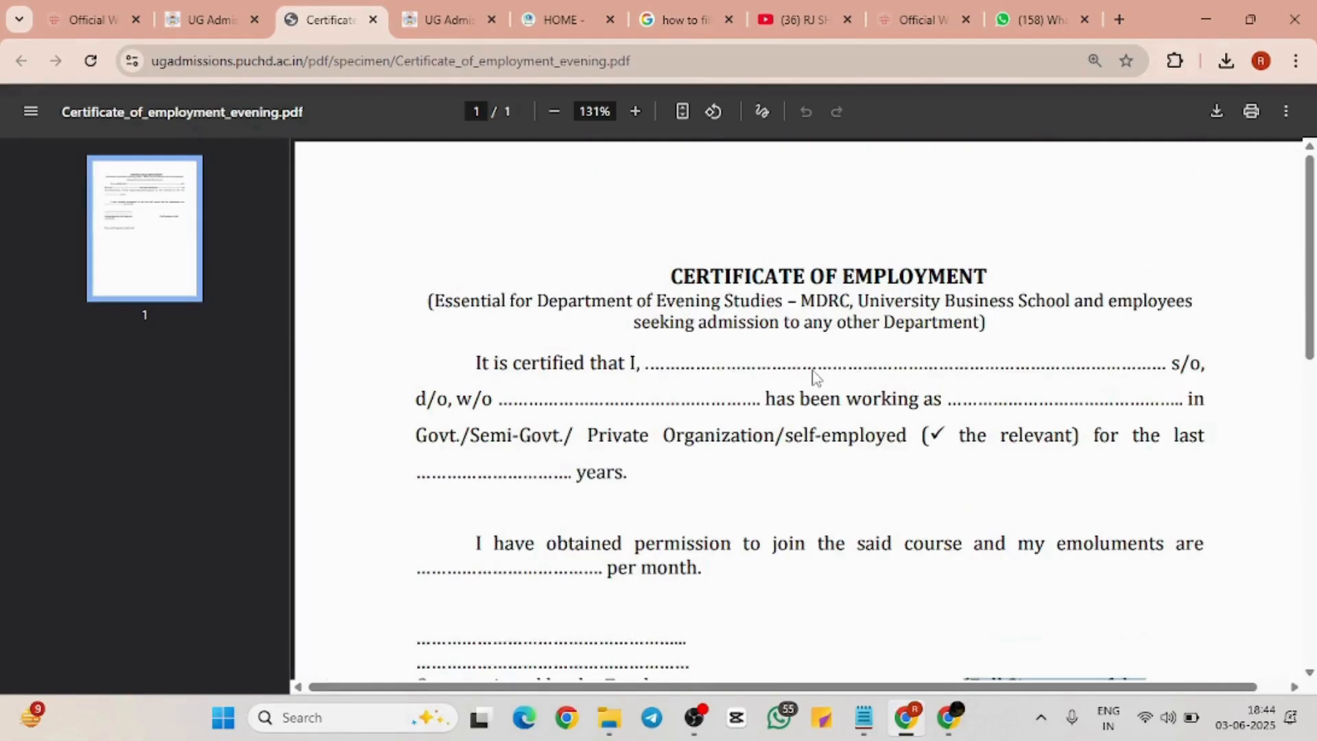
pyautogui.click(222, 3)
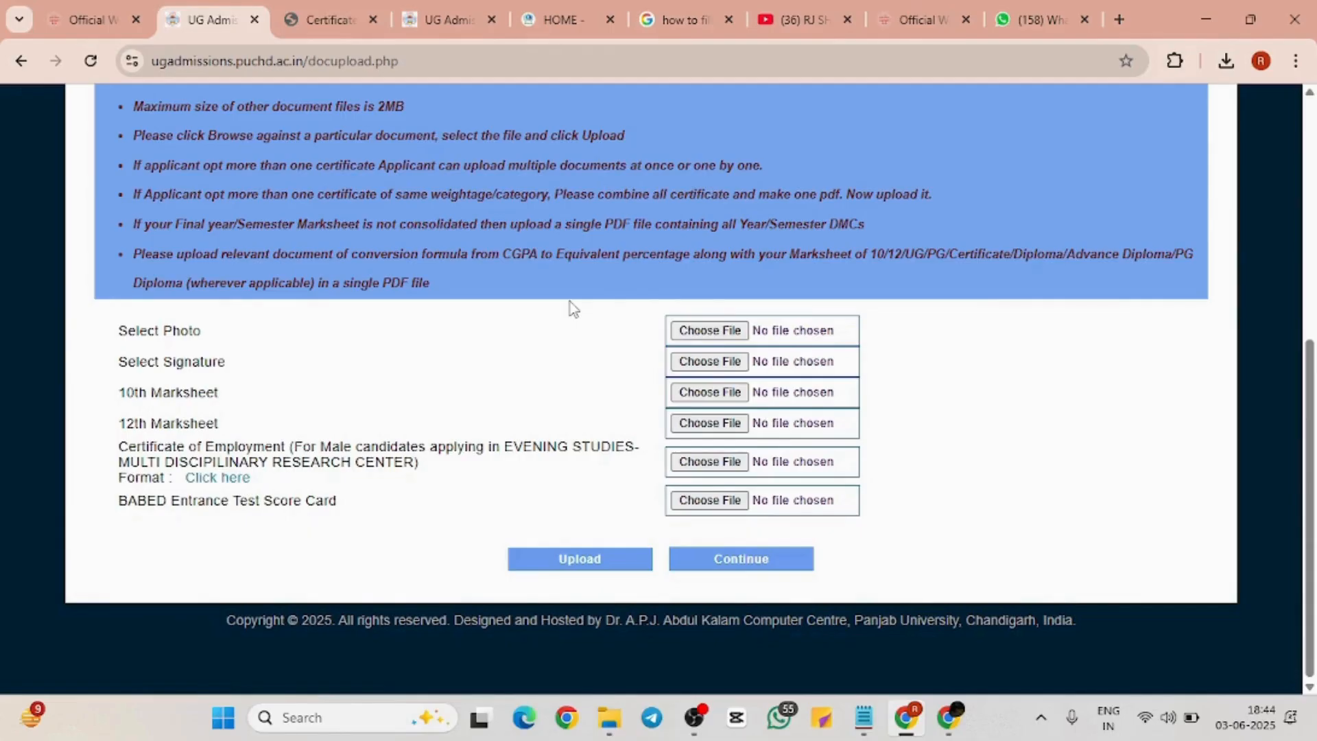
# Search 'photo compress' in a new tab, open Pi7's compress-to-200kb tool, and return to admissions
pyautogui.click(1122, 15)
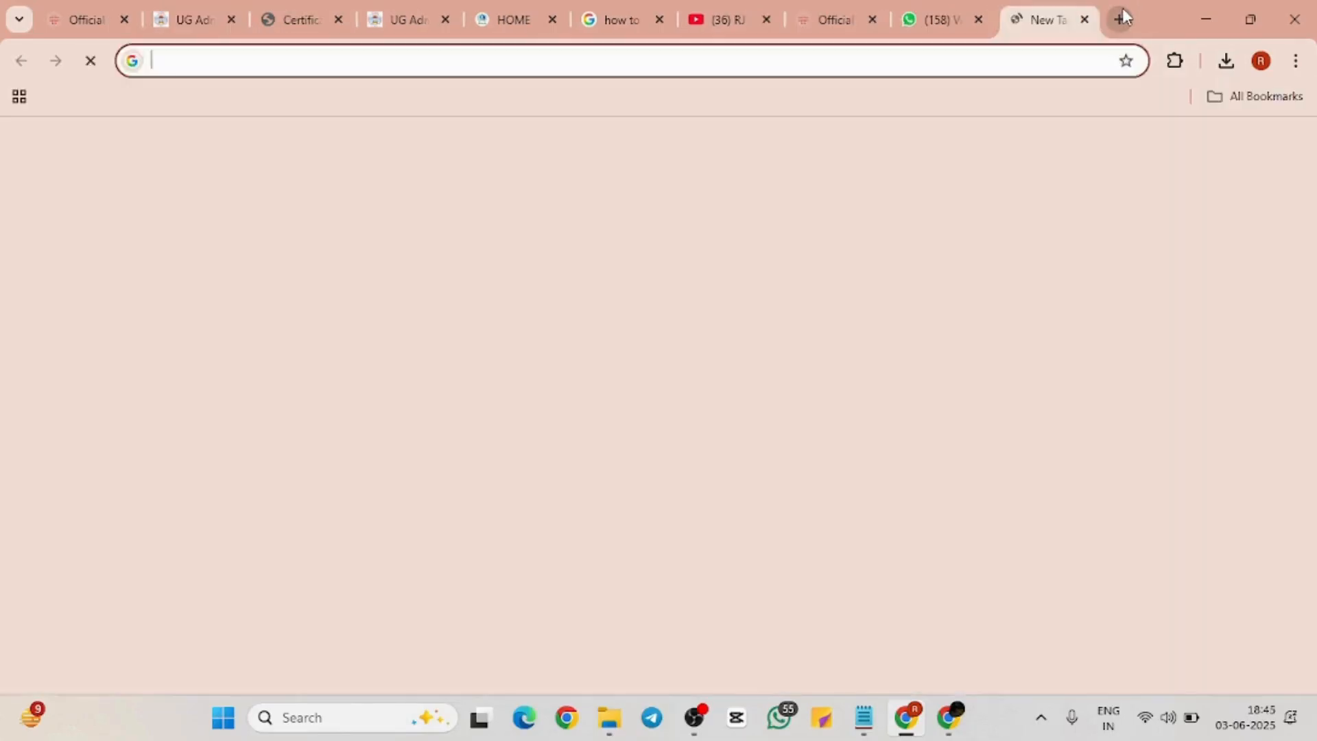
pyautogui.write('photo compress')
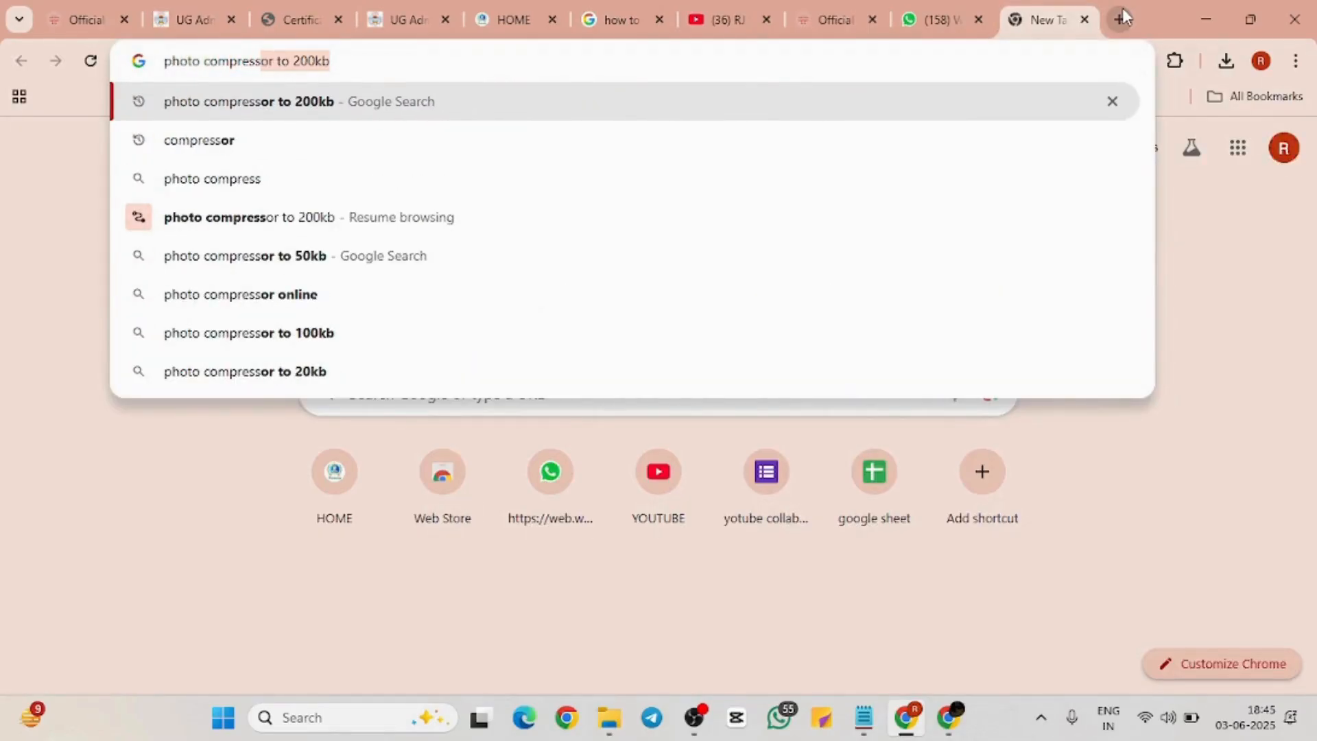
pyautogui.press('Return')
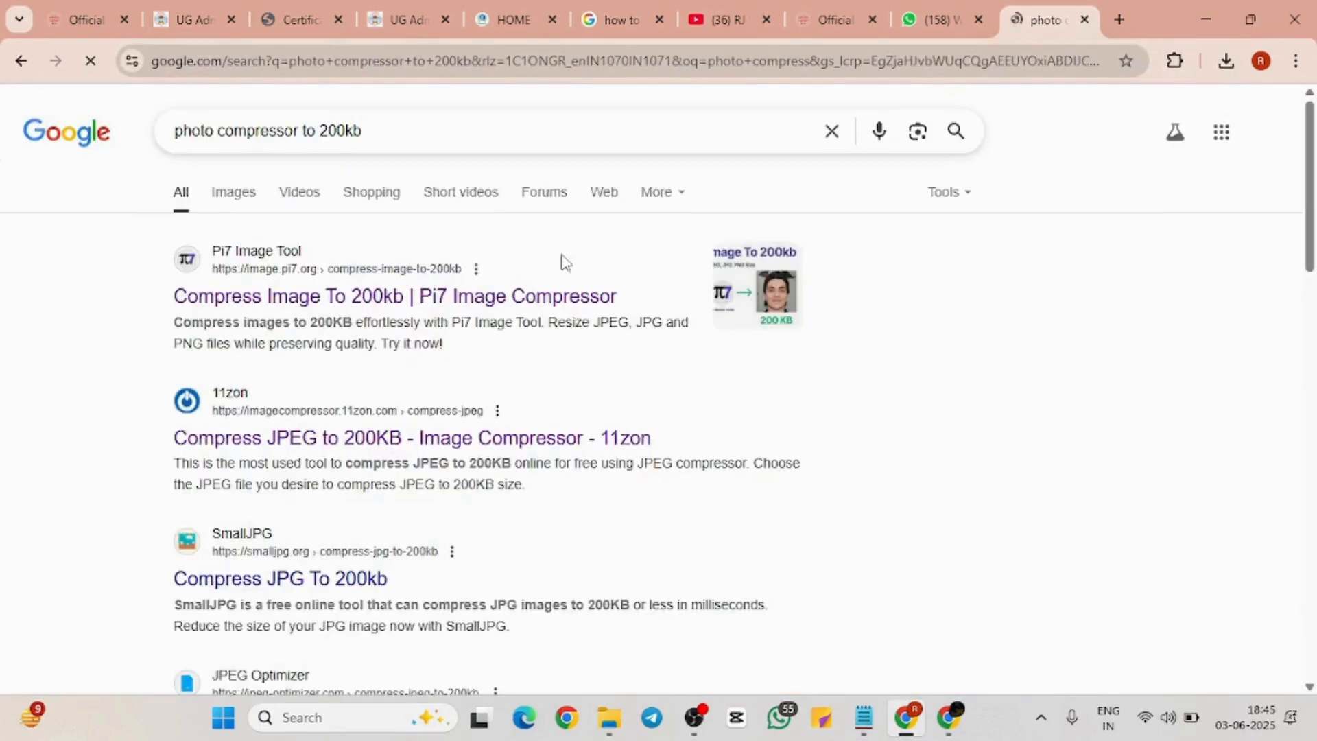
pyautogui.click(381, 294)
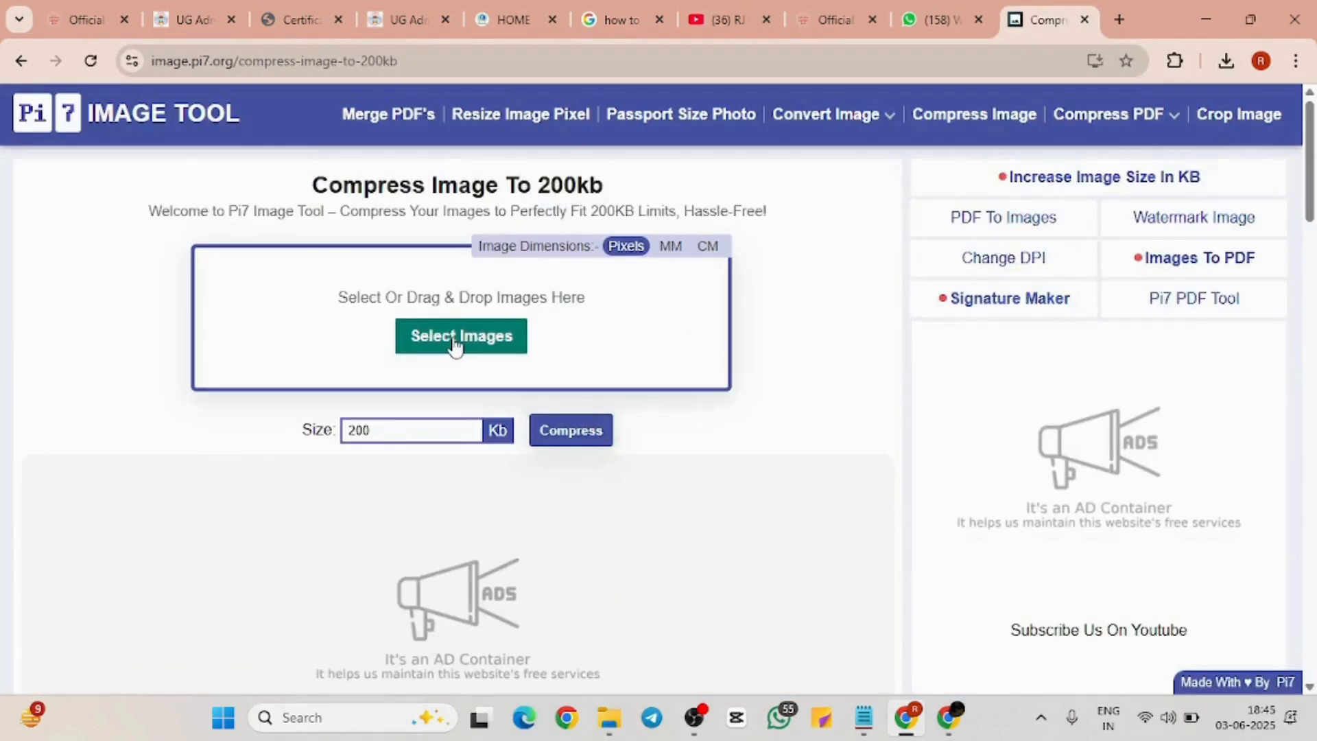
pyautogui.click(454, 336)
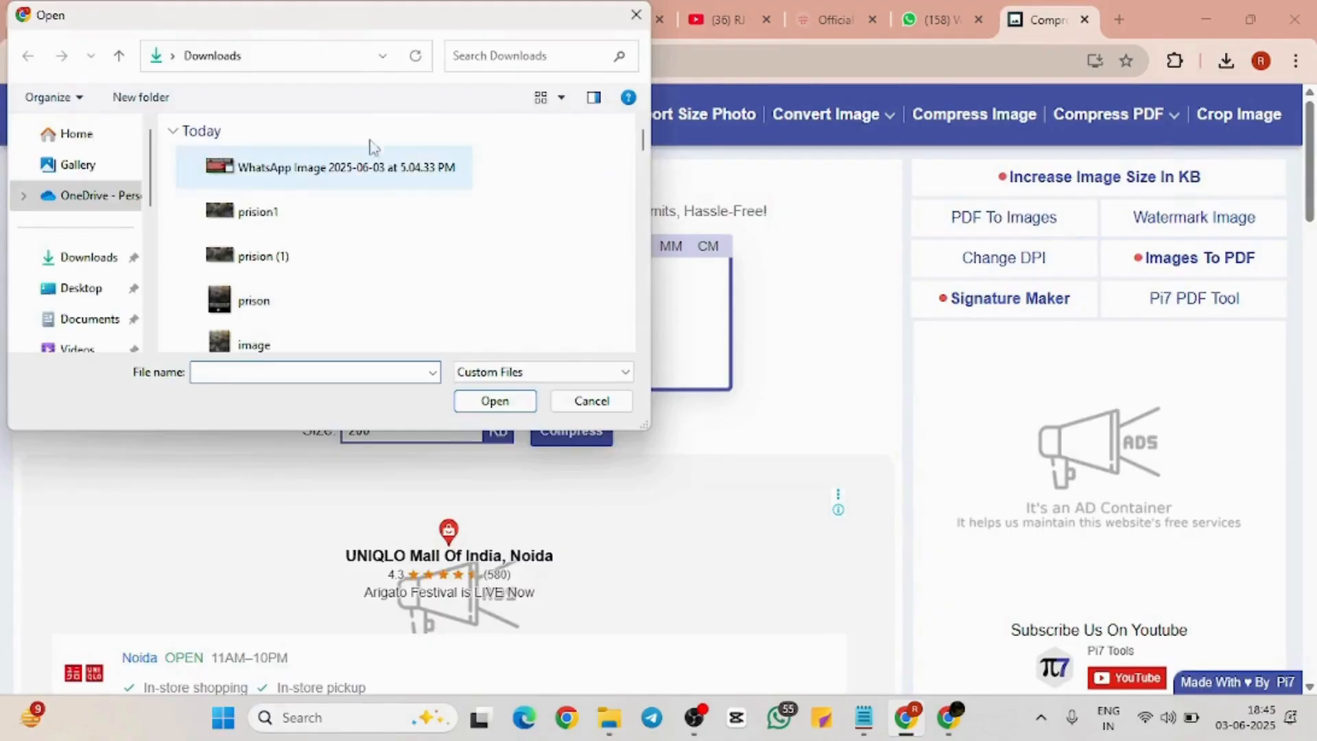
pyautogui.click(635, 16)
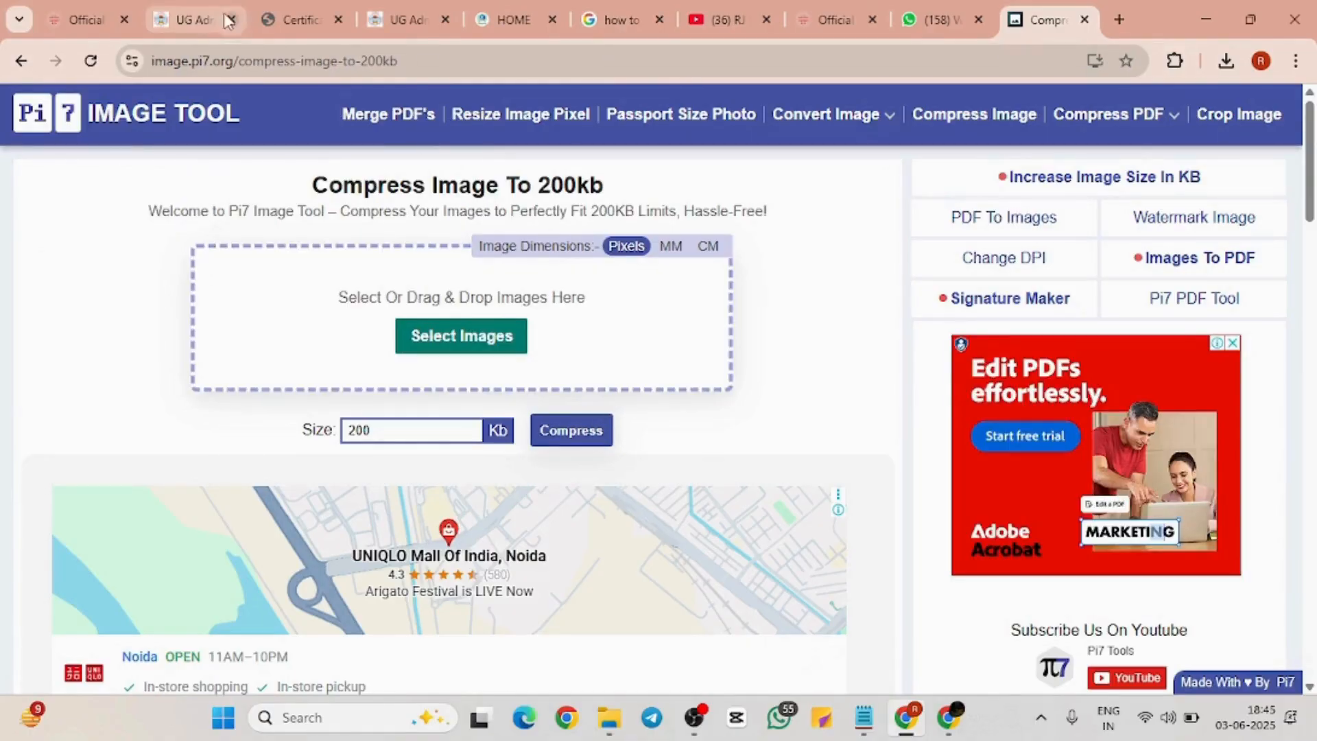
pyautogui.click(175, 16)
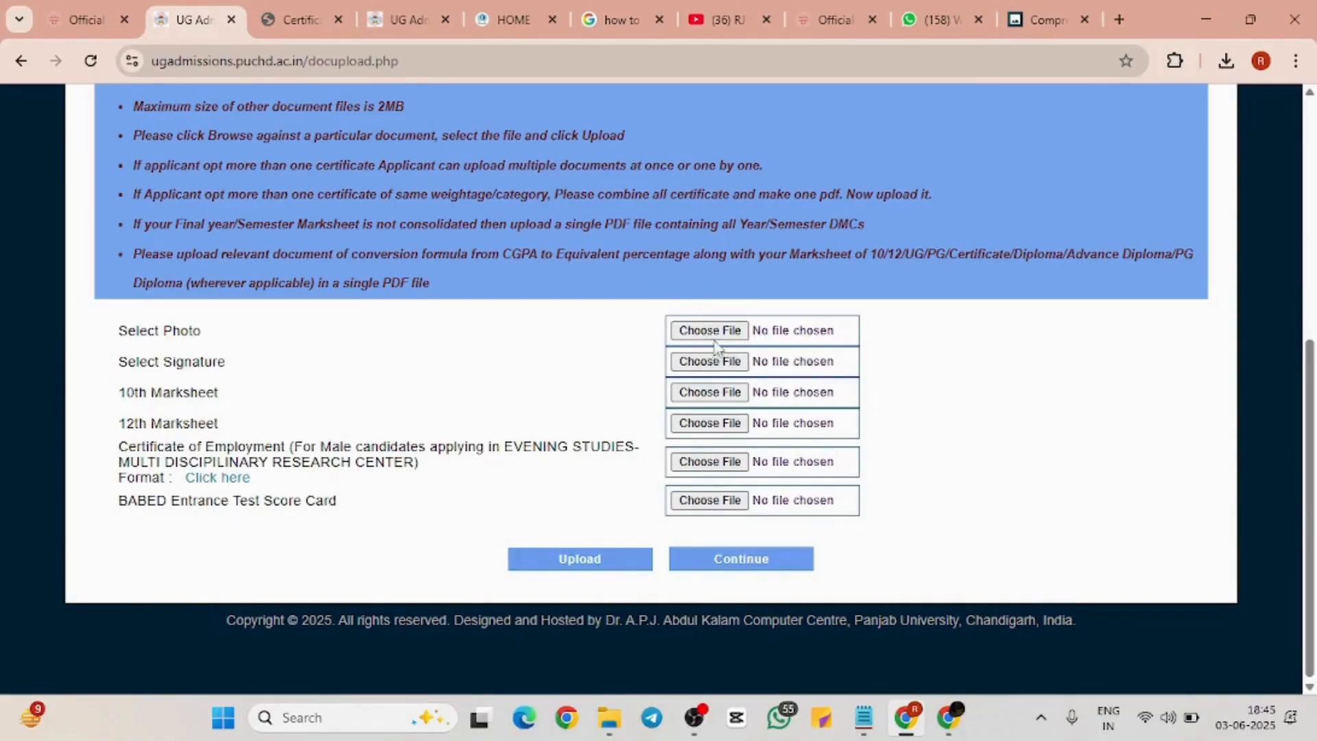
# Try the WhatsApp image as Select Photo; the portal rejects it for exceeding 100KB
pyautogui.click(1029, 10)
pyautogui.click(184, 10)
pyautogui.click(699, 333)
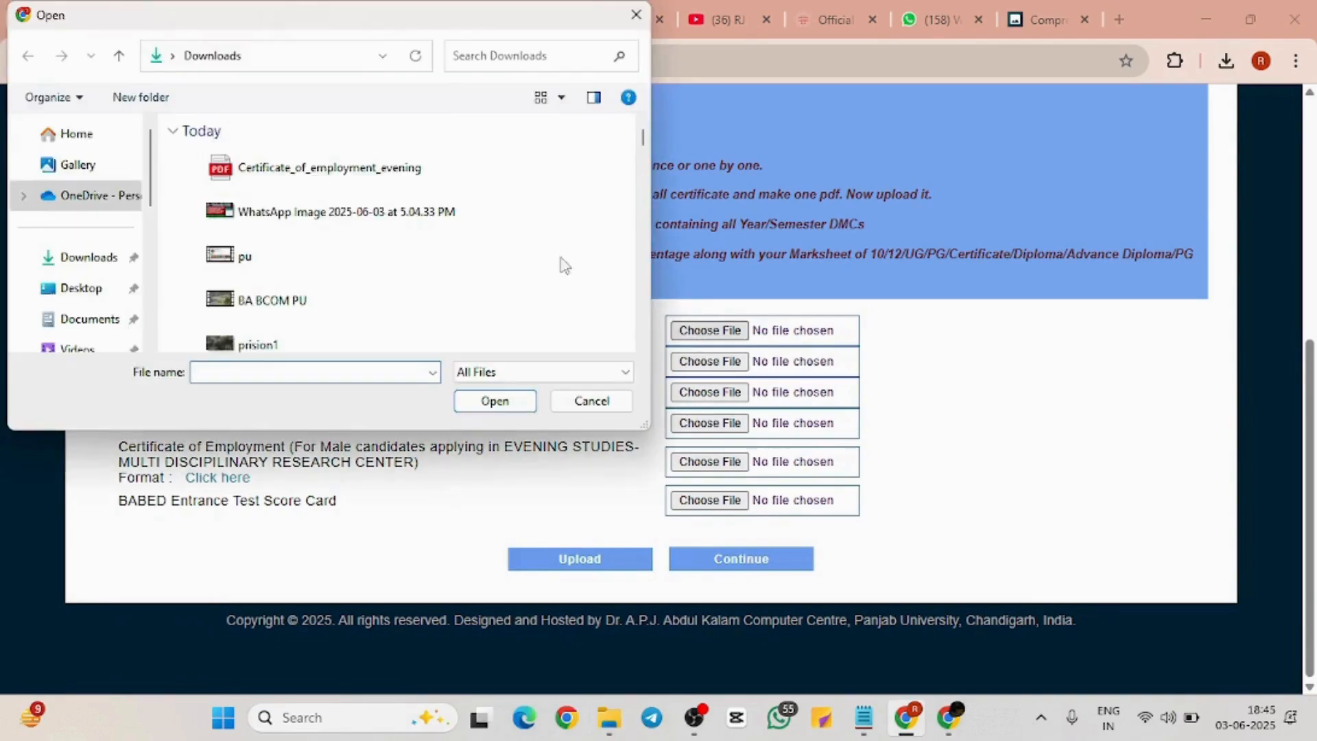
pyautogui.click(410, 228)
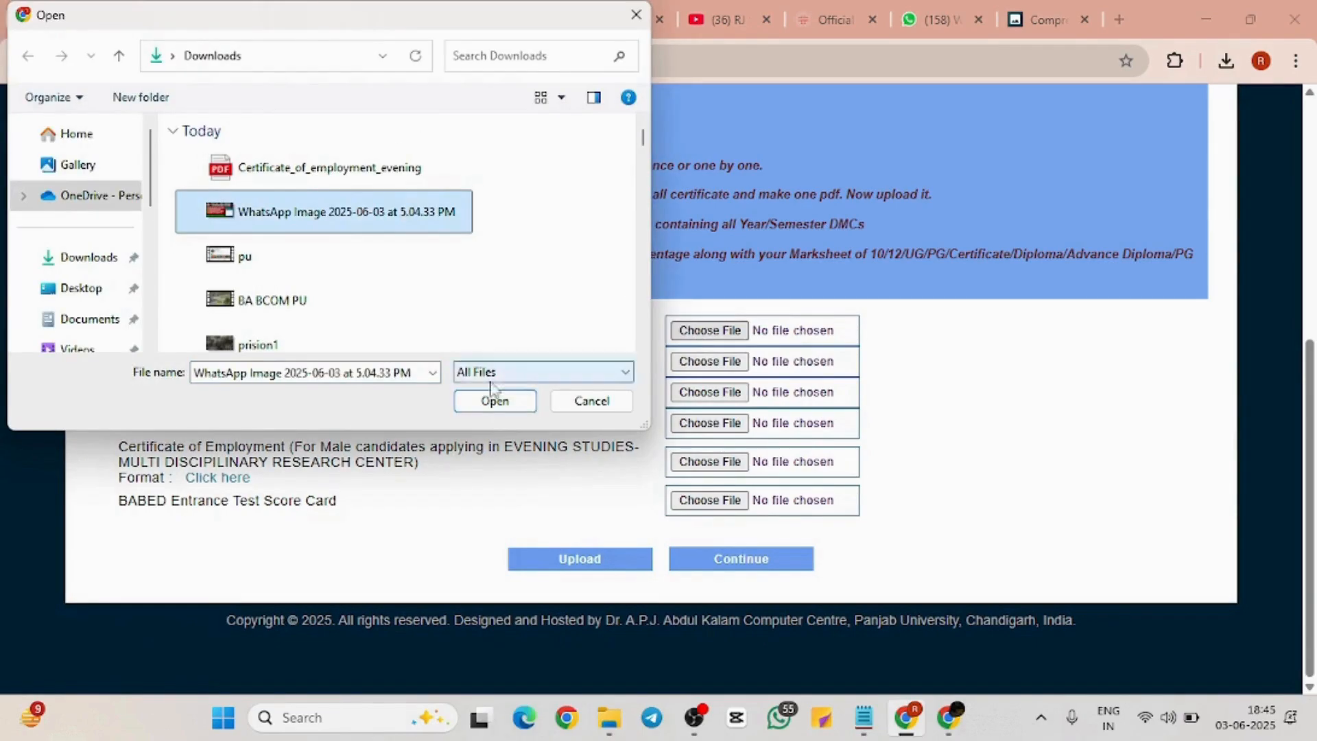
pyautogui.click(493, 403)
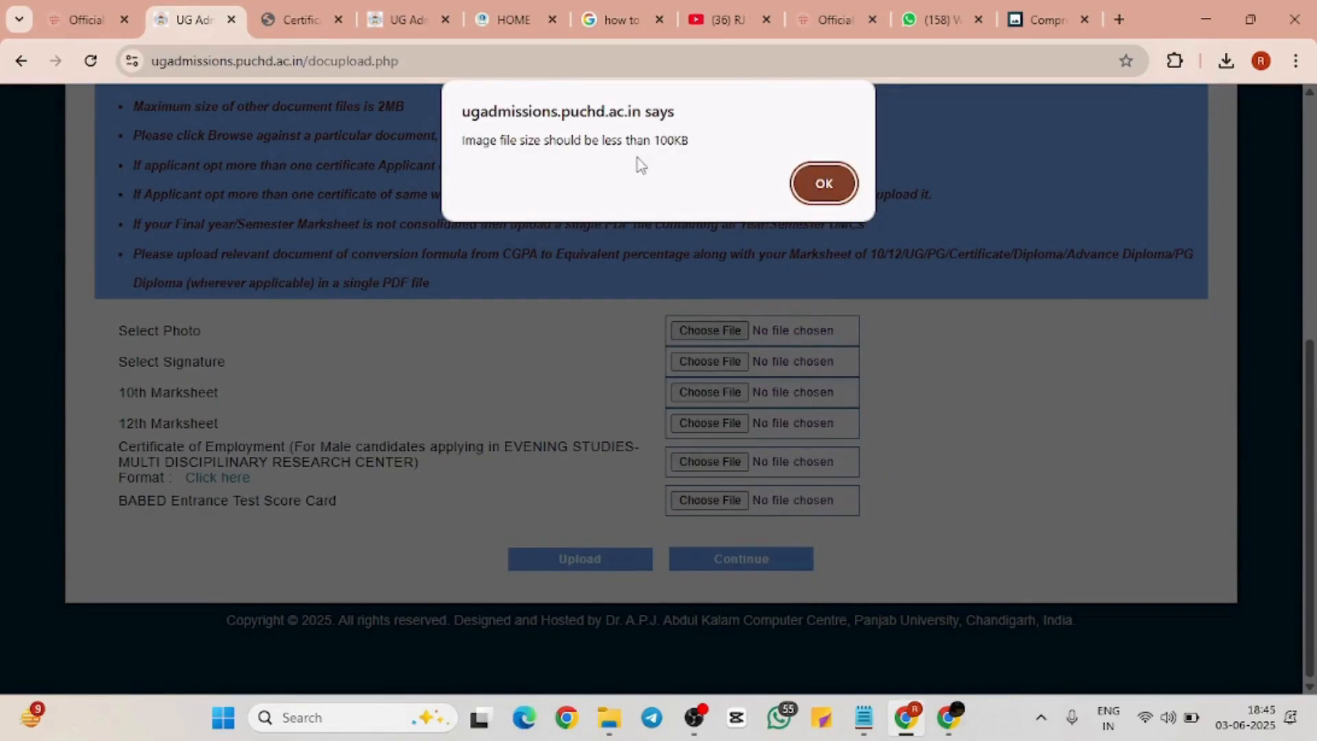
pyautogui.click(827, 183)
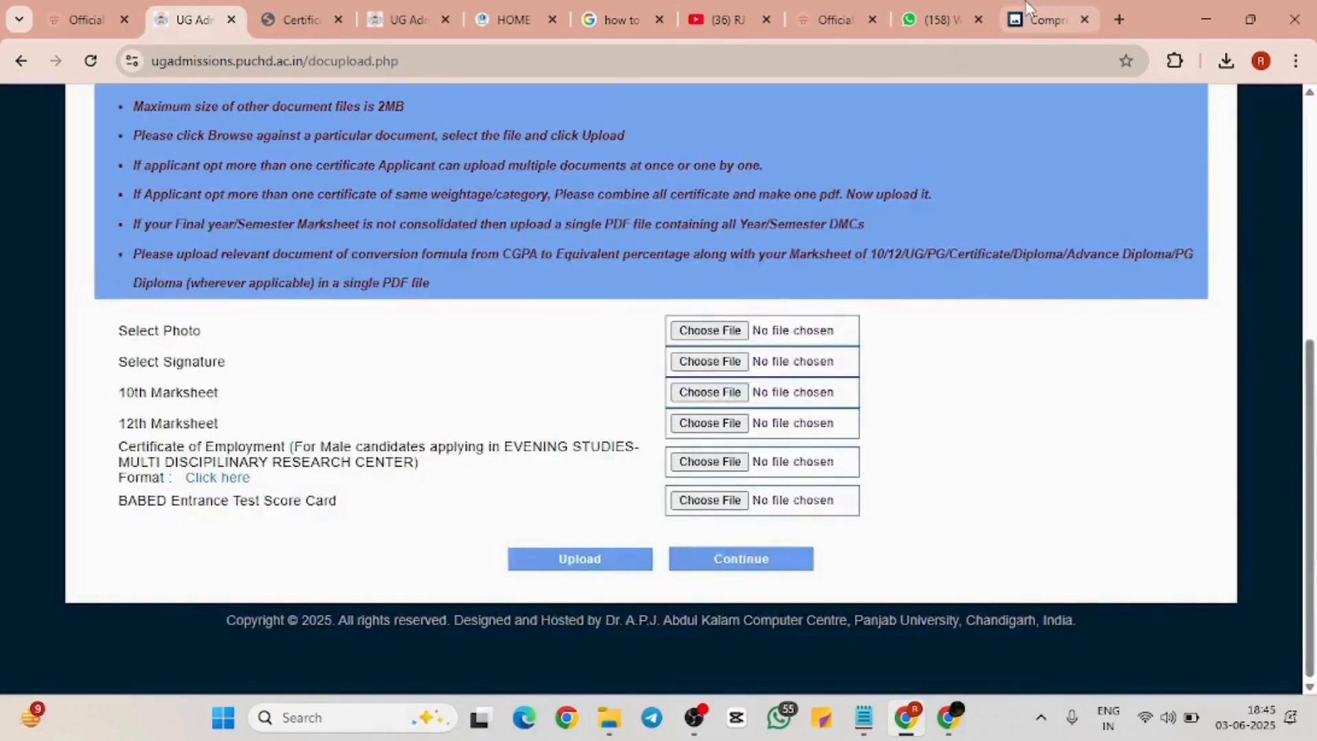
pyautogui.click(1046, 19)
# Compress the WhatsApp image in Pi7 to a 100 KB target and download the 98 KB result
pyautogui.click(446, 334)
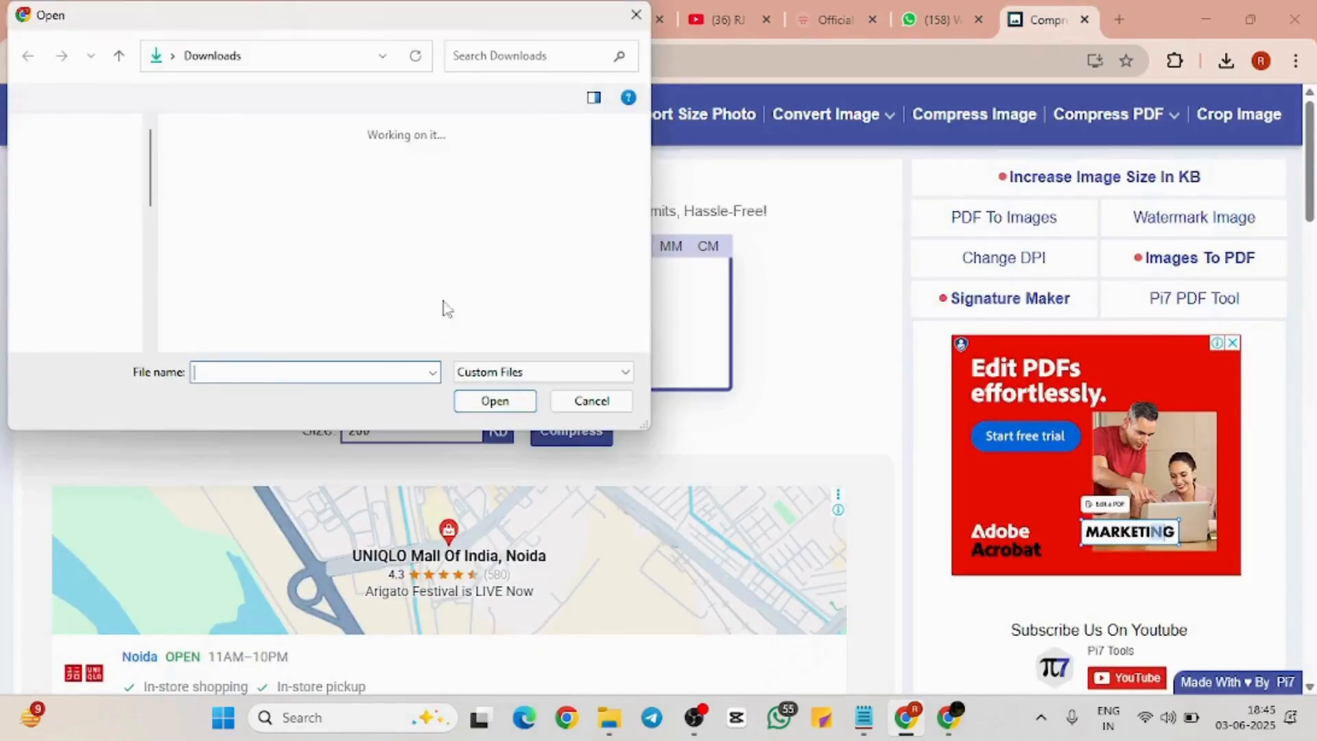
pyautogui.click(384, 166)
pyautogui.click(489, 405)
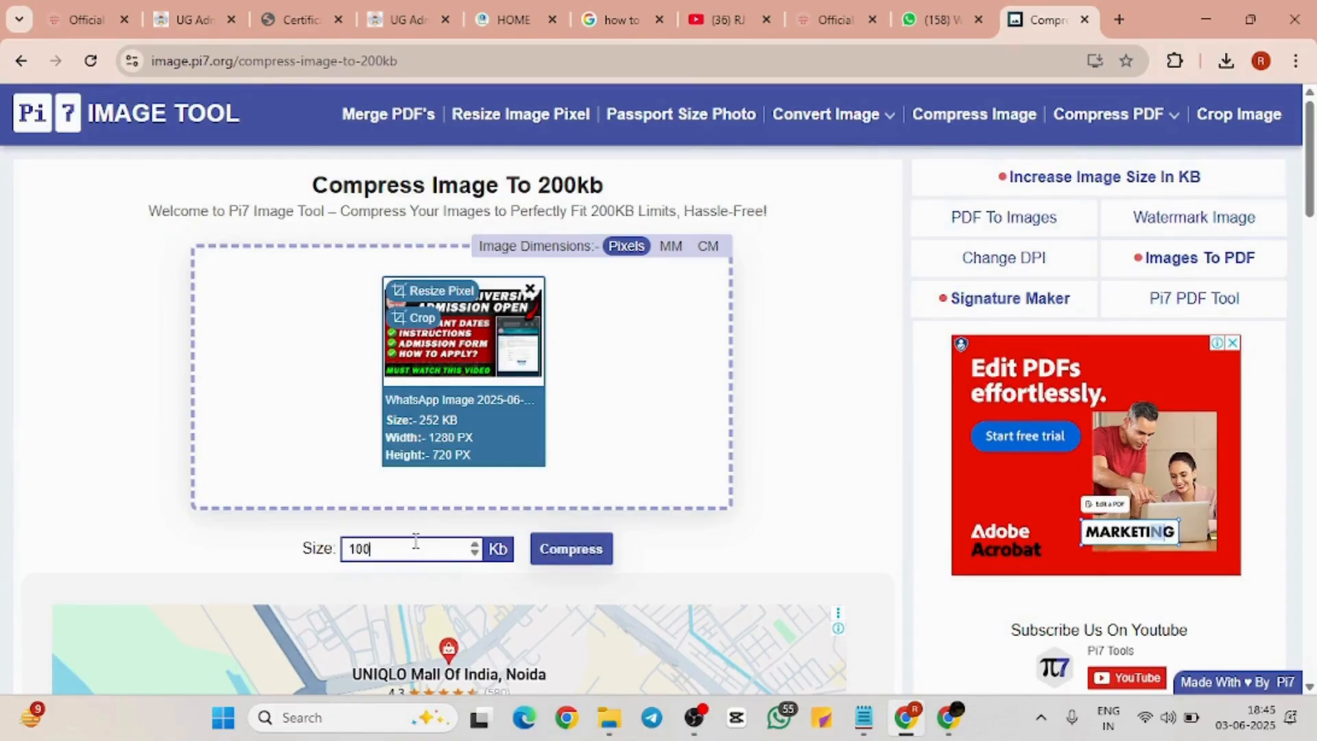
pyautogui.click(415, 542)
pyautogui.write('100')
pyautogui.click(558, 549)
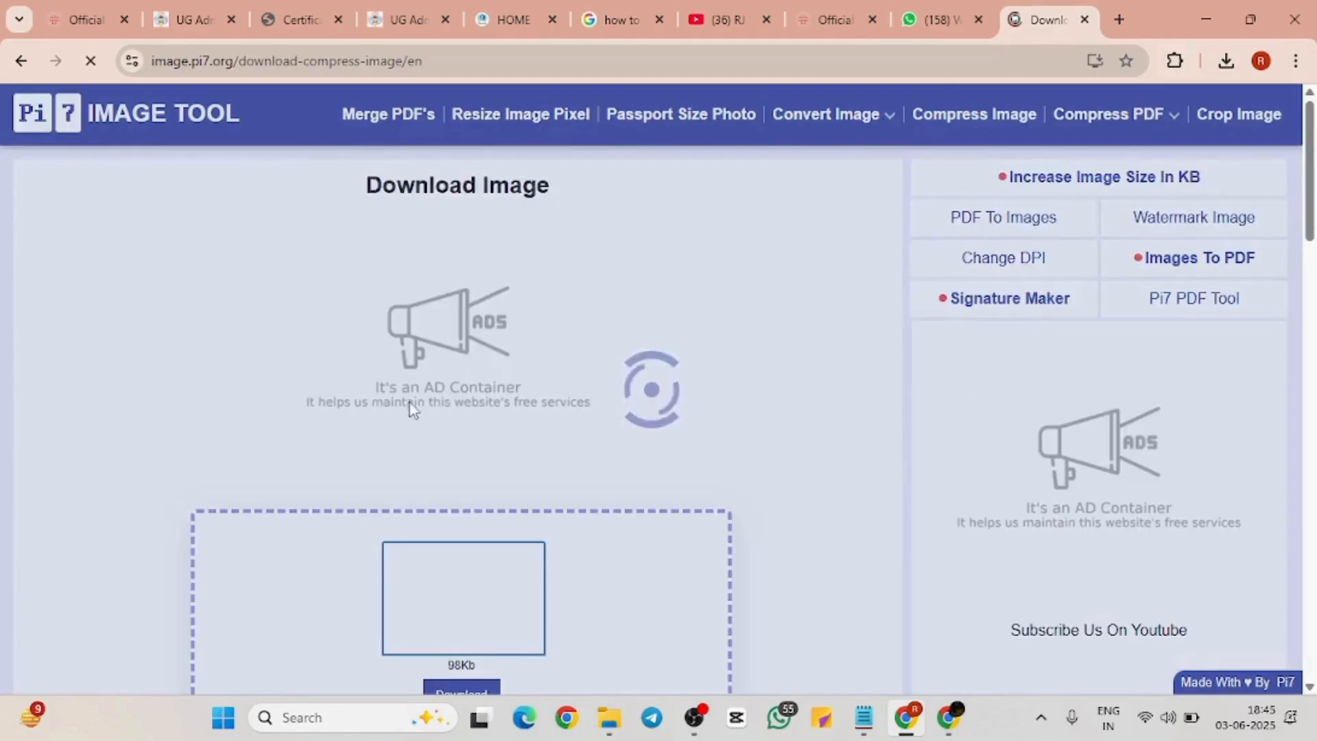
pyautogui.scroll(-3, 401, 494)
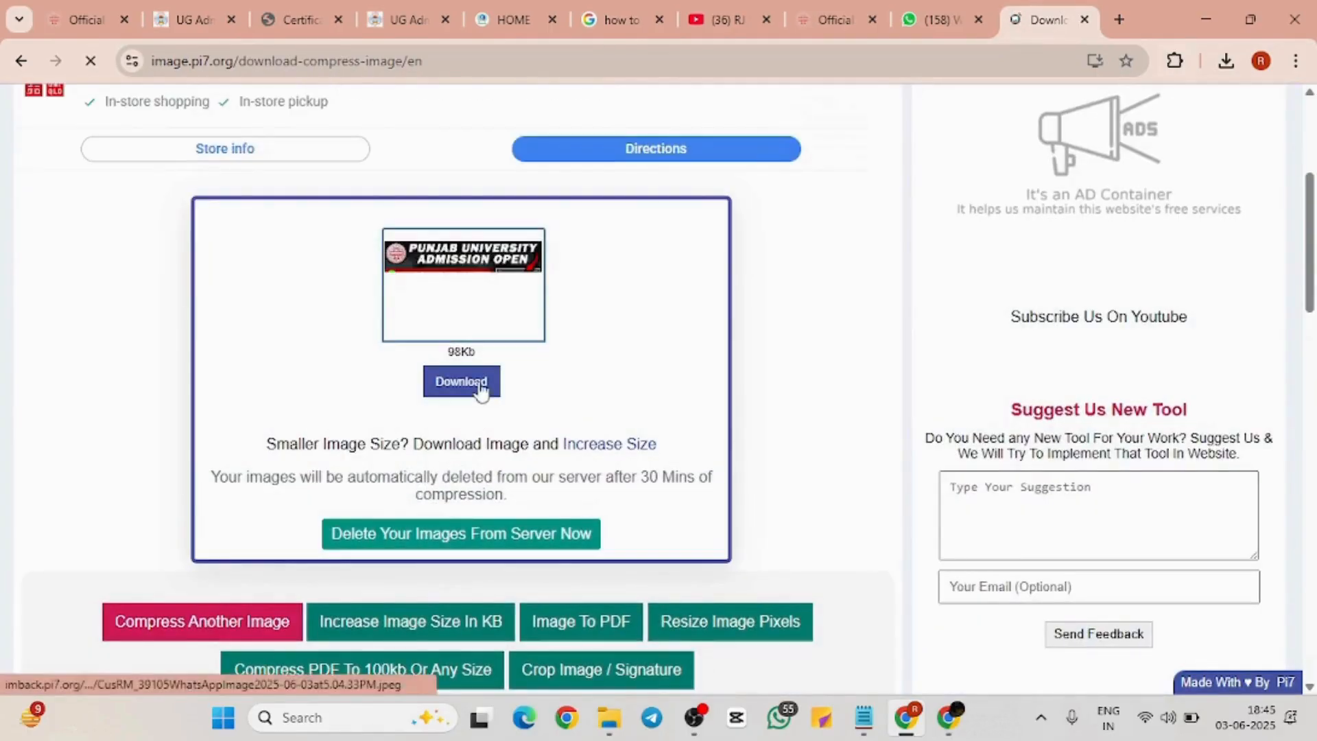
pyautogui.click(481, 386)
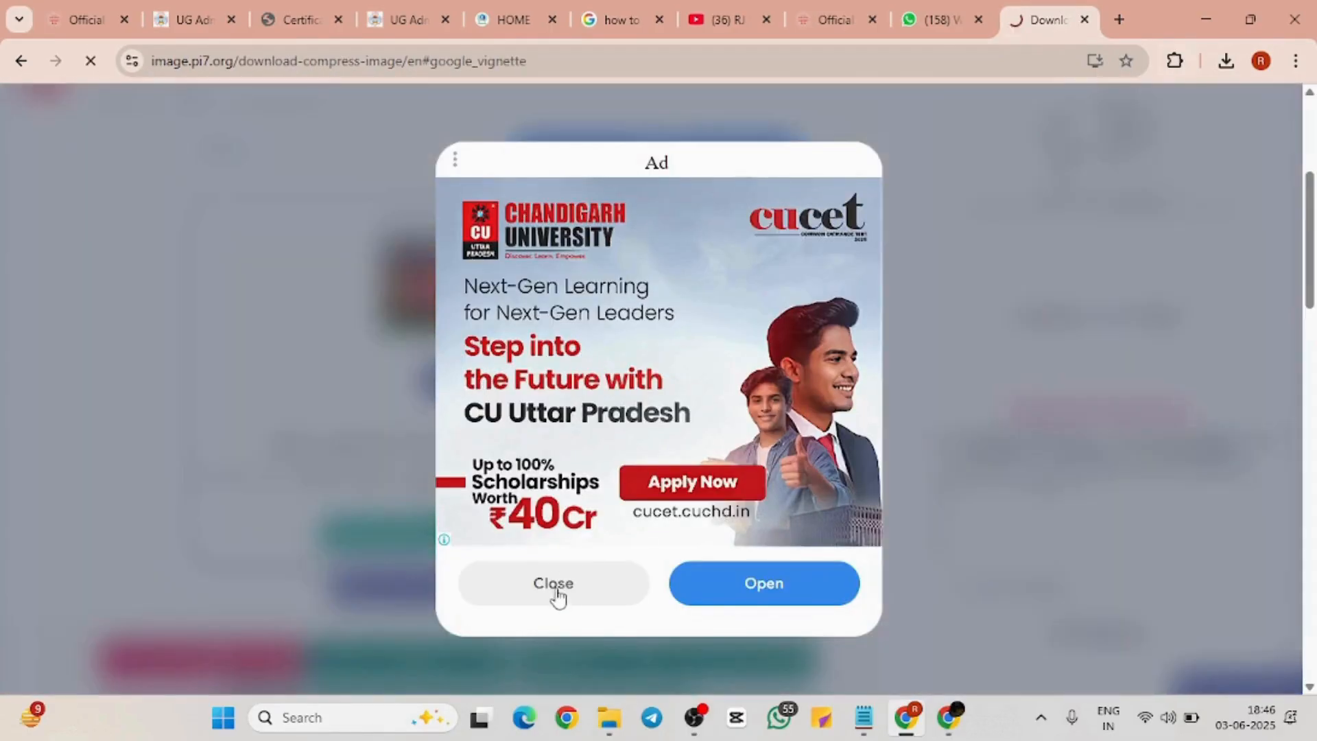
pyautogui.click(554, 590)
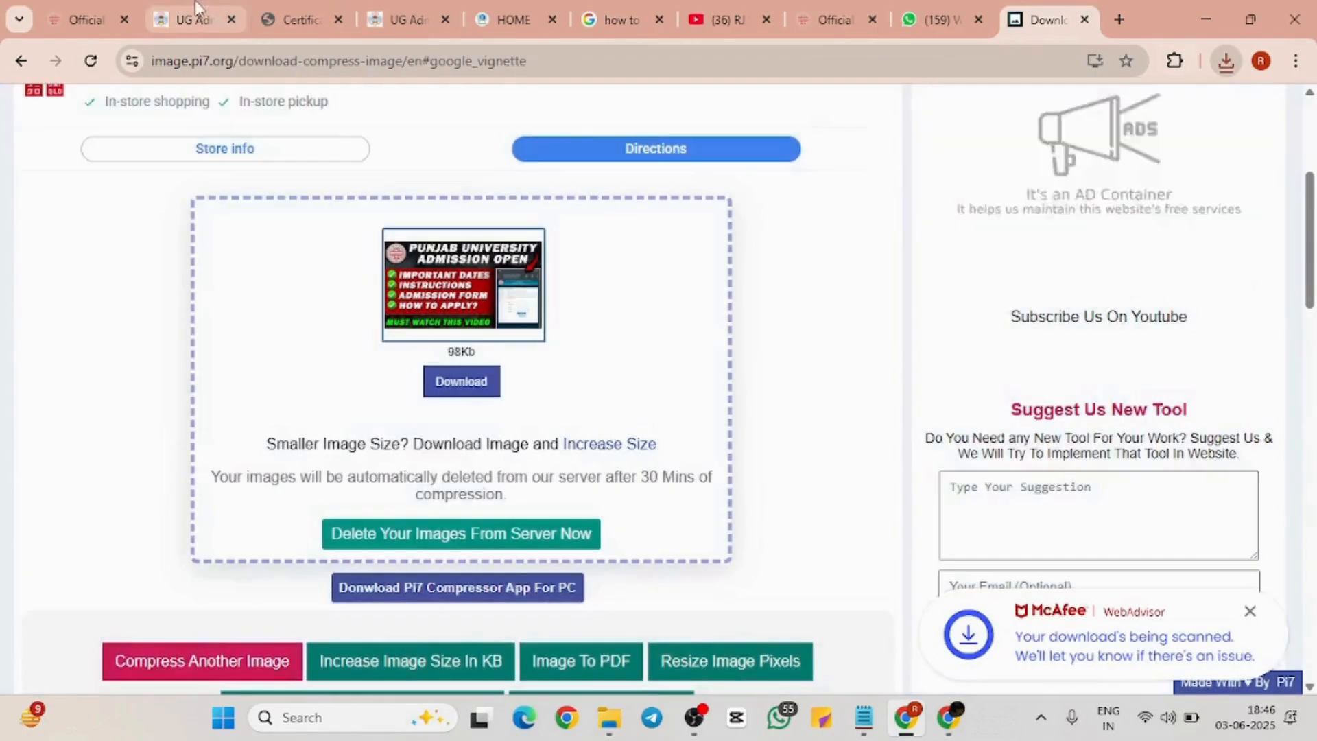
pyautogui.click(197, 15)
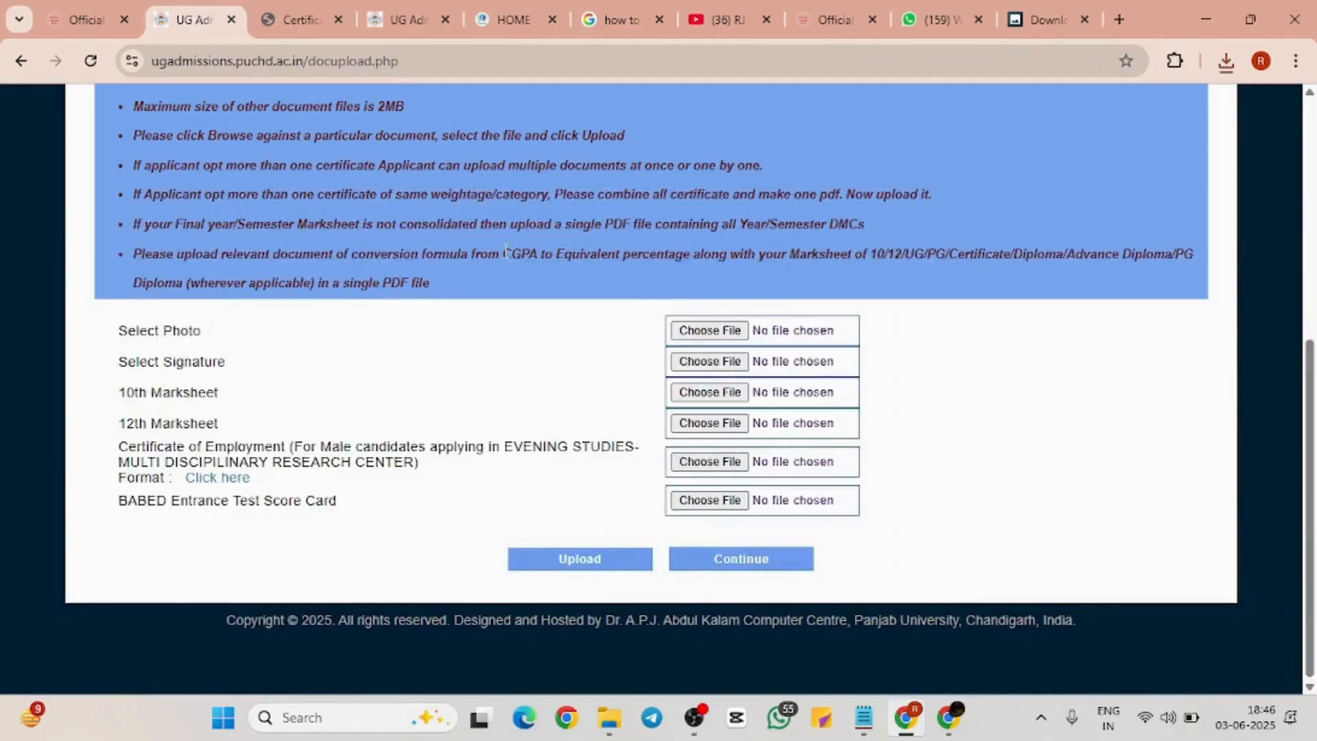
# Choose the compressed WhatsApp image for both Photo and Signature and upload them
pyautogui.click(706, 330)
pyautogui.click(336, 170)
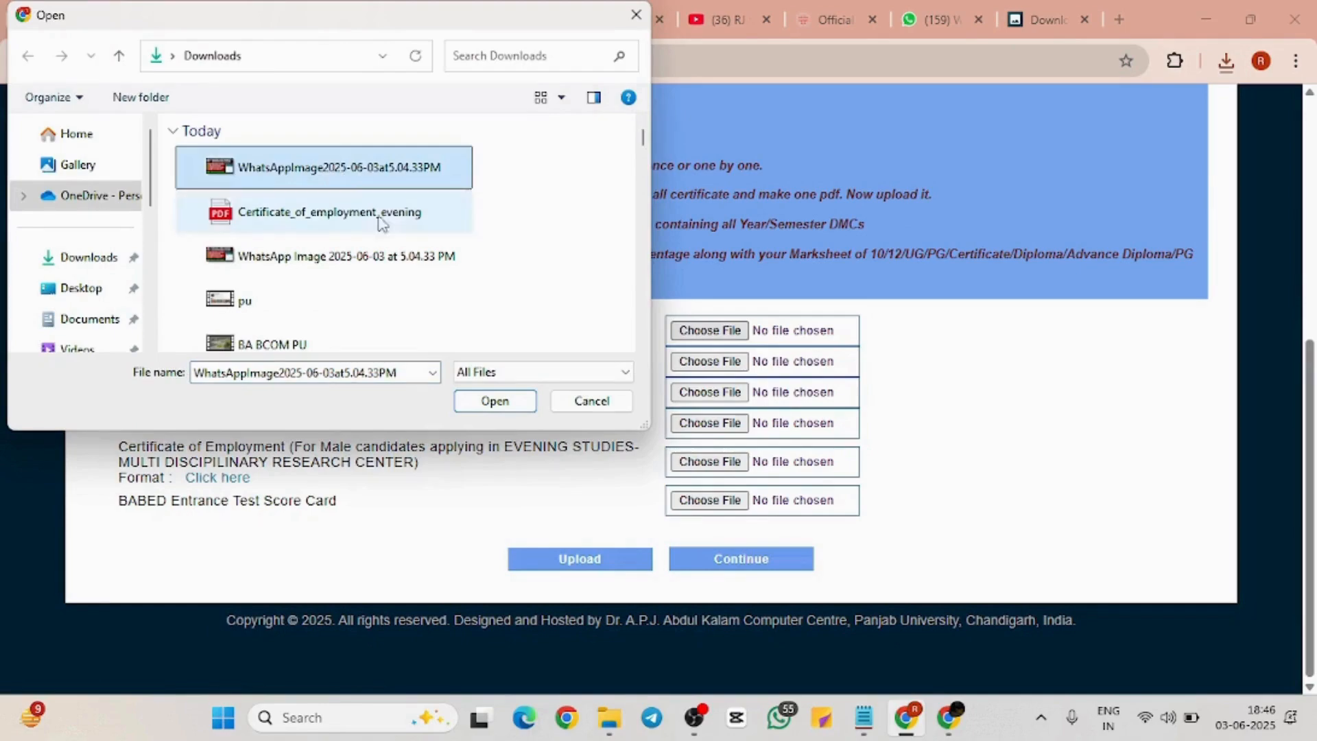
pyautogui.click(495, 401)
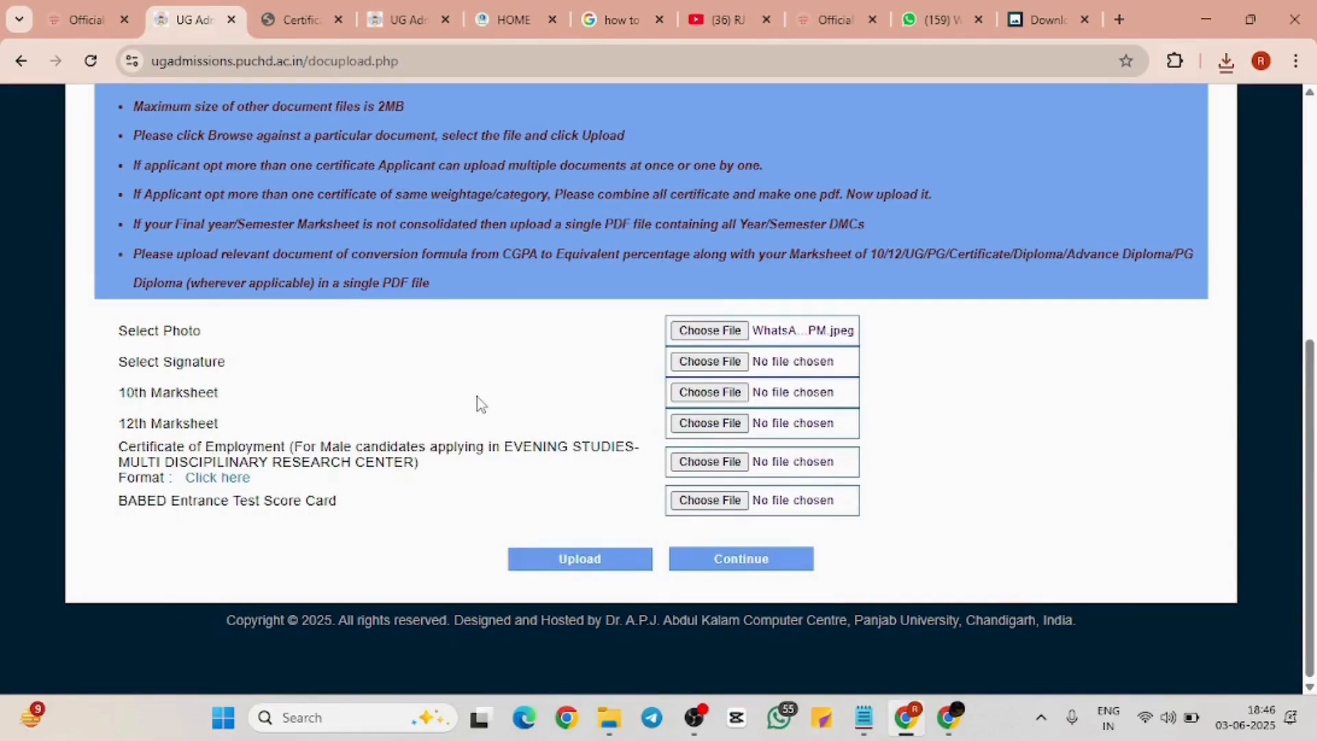
pyautogui.click(700, 358)
pyautogui.click(336, 170)
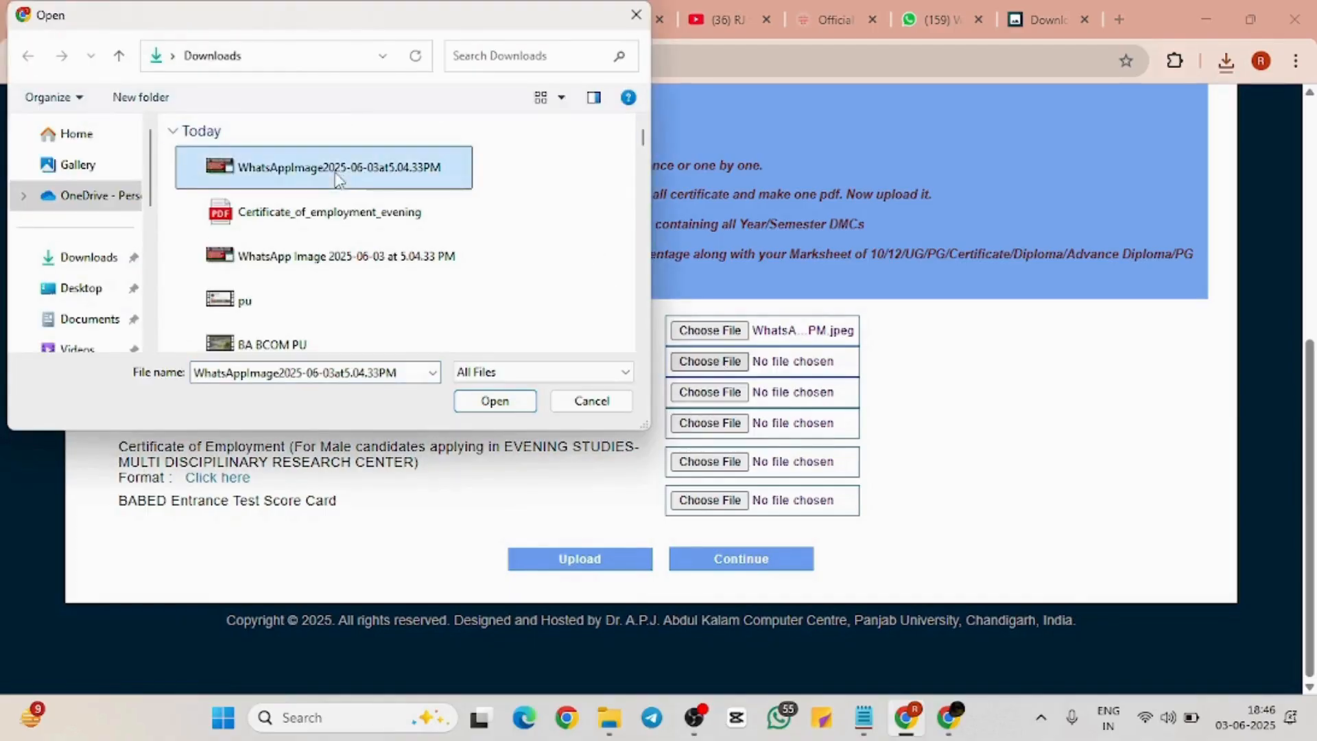
pyautogui.click(495, 401)
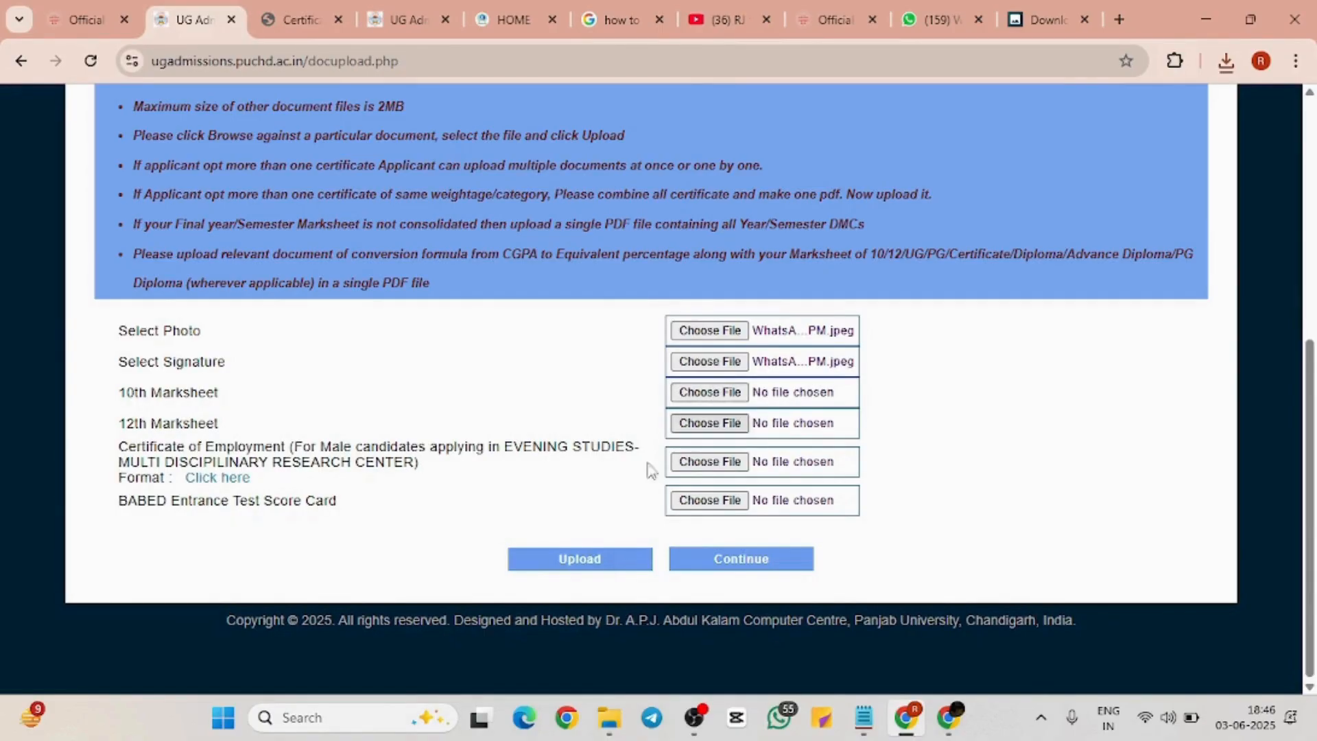
pyautogui.click(577, 563)
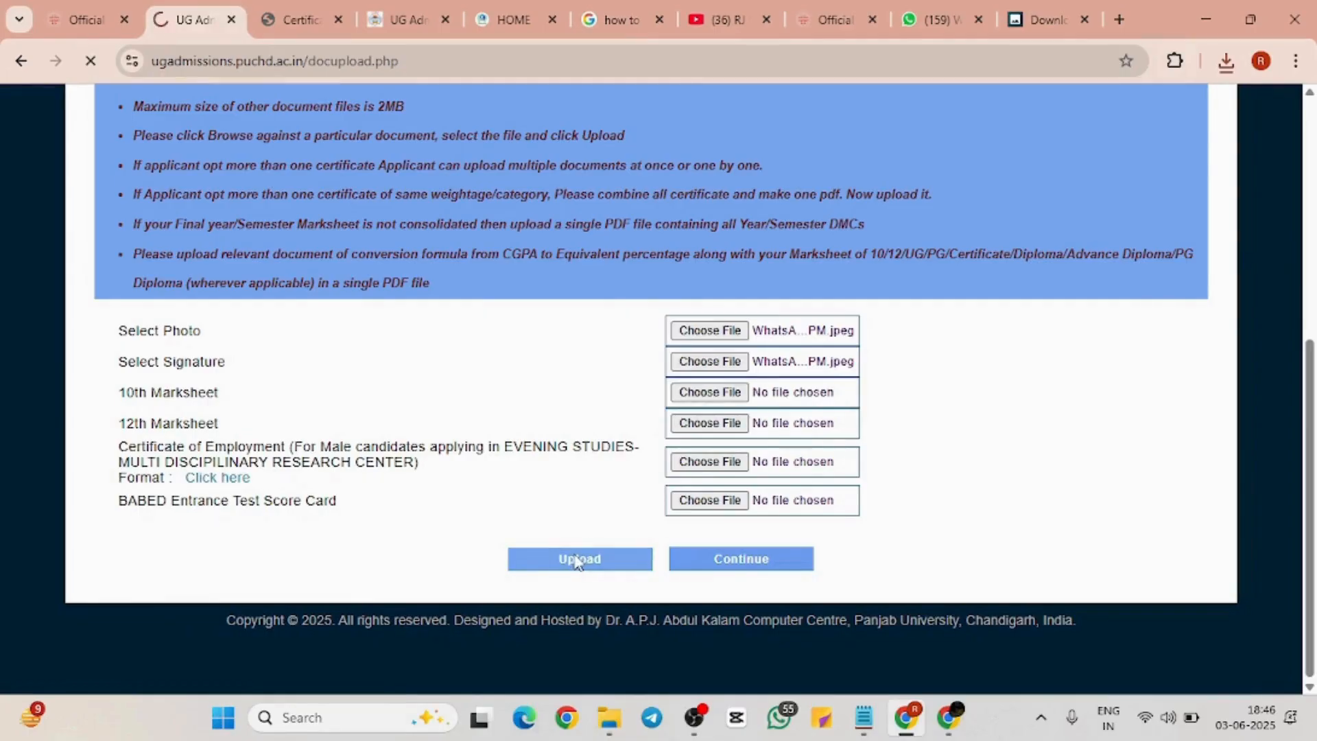
pyautogui.scroll(-7, 699, 551)
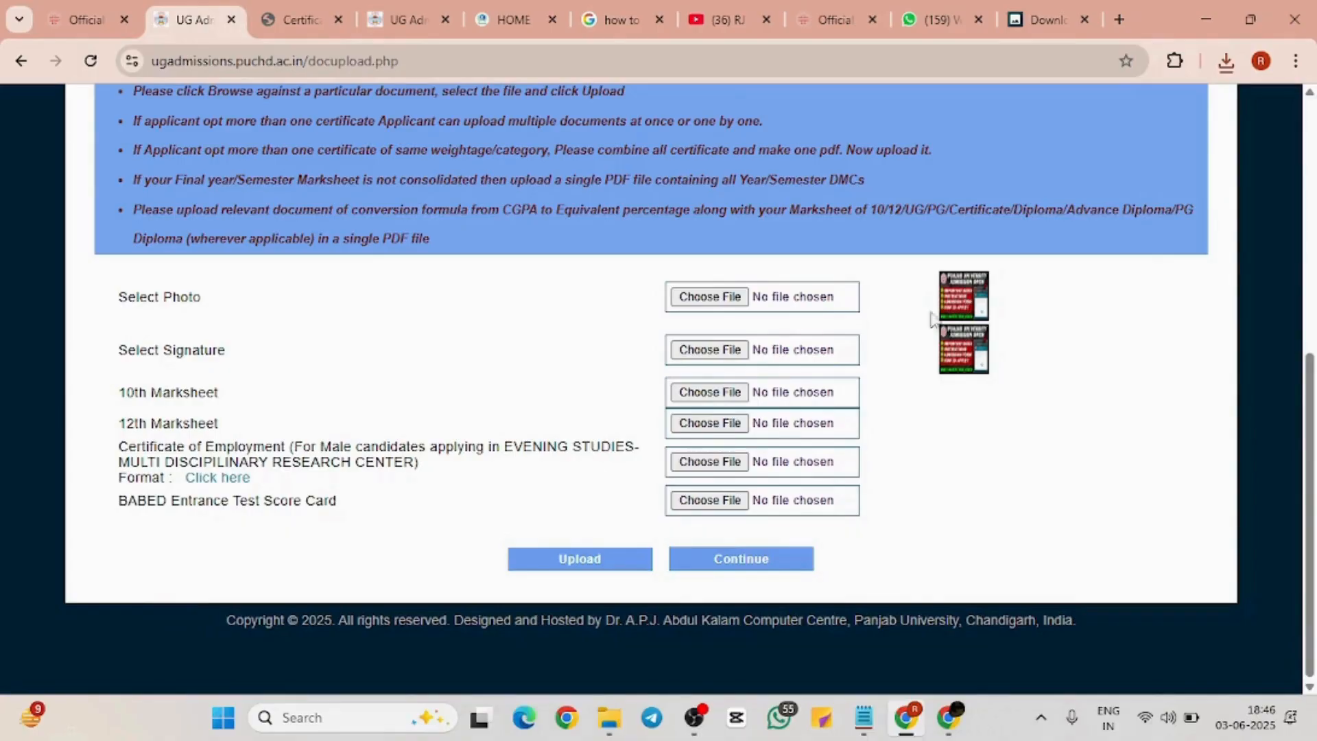
# Choose the compressed WhatsApp image for the 10th and 12th Marksheet fields
pyautogui.click(701, 397)
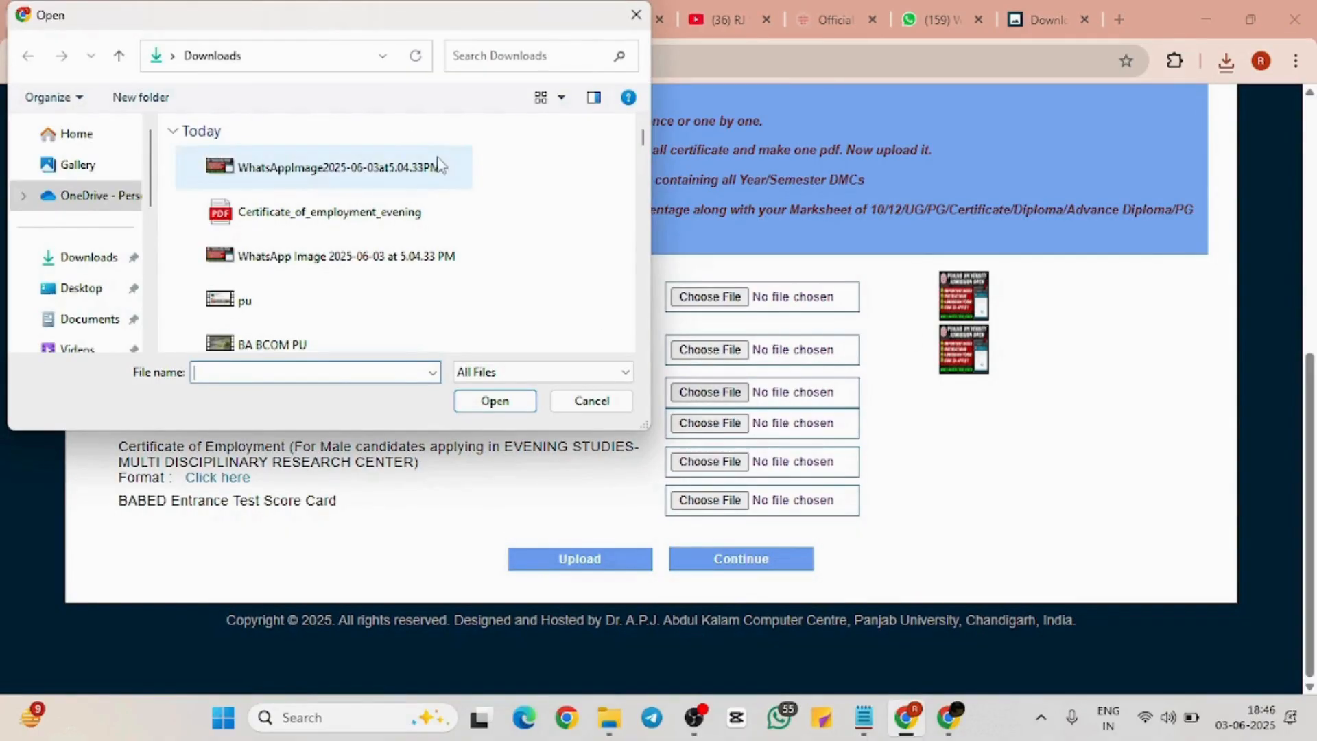
pyautogui.click(439, 166)
pyautogui.click(495, 400)
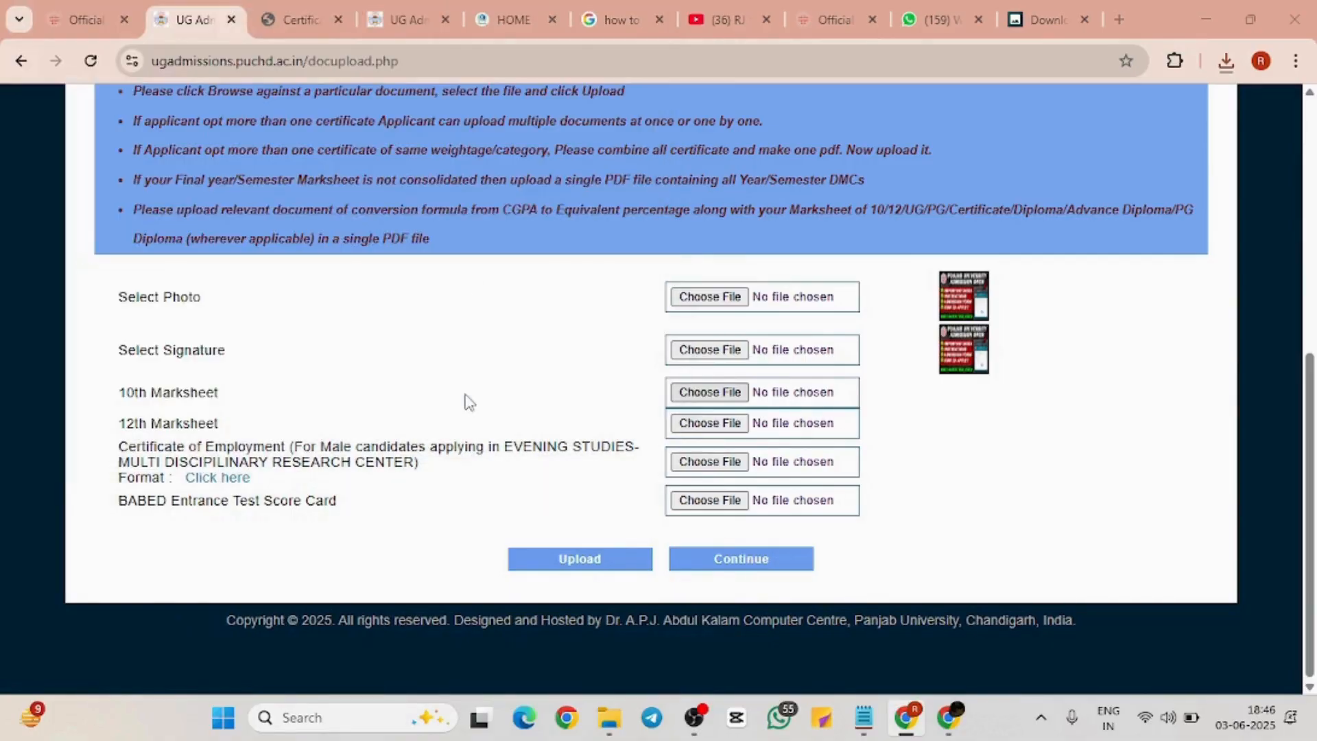
pyautogui.click(710, 423)
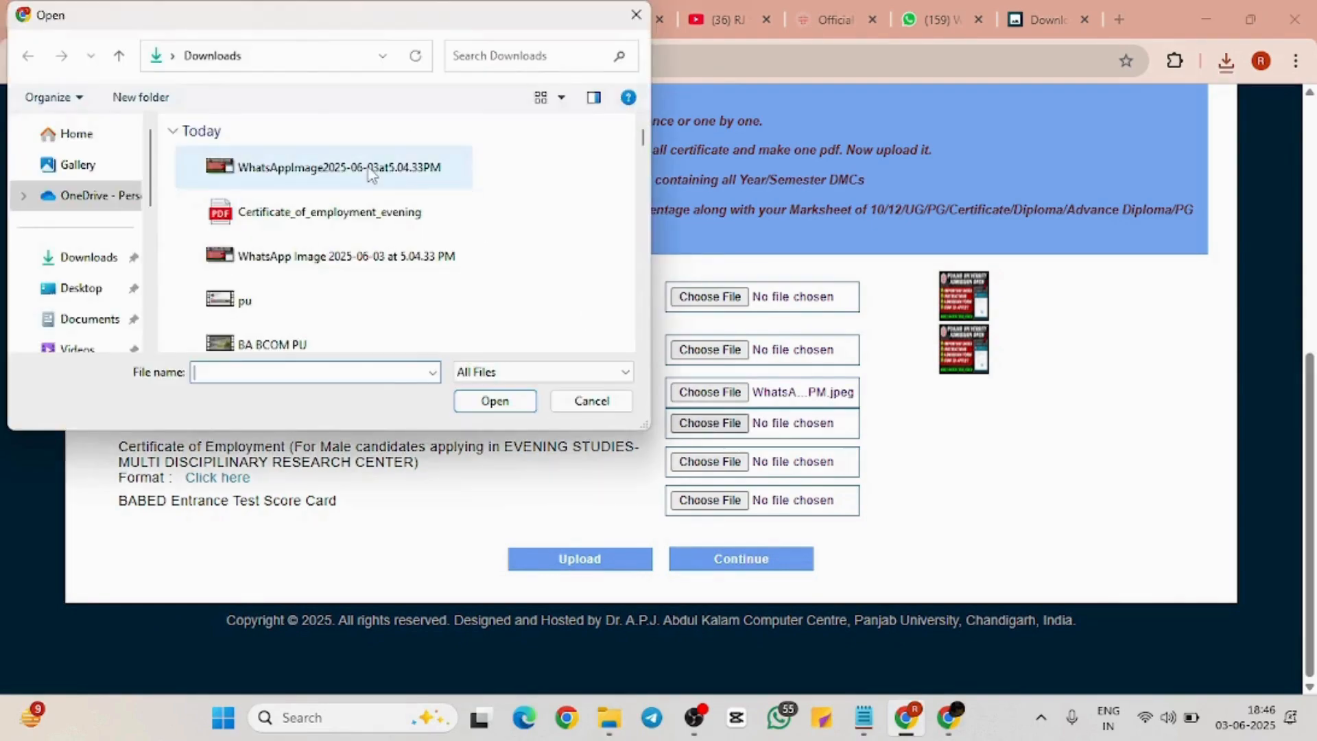
pyautogui.click(370, 172)
pyautogui.click(459, 403)
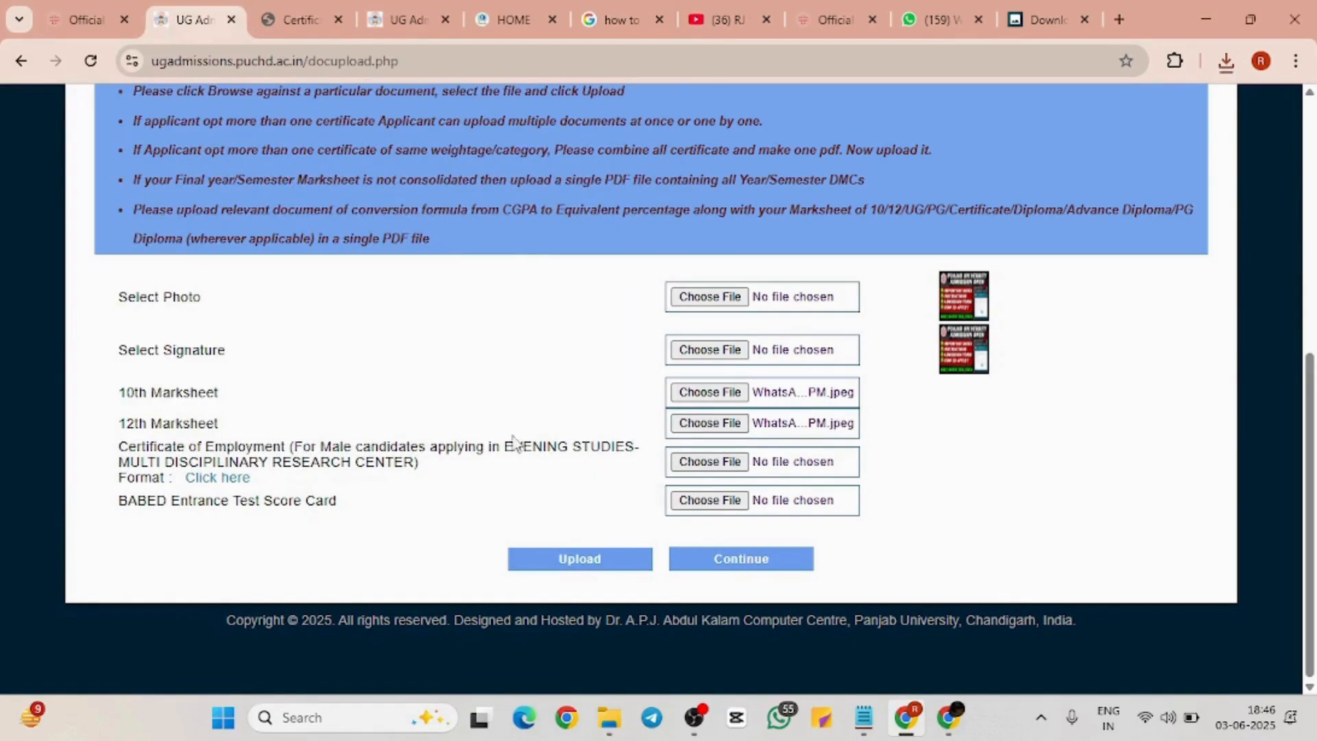
# Attach Certificate_of_employment_evening.pdf to the employment certificate and BABED score card rows, then upload all four
pyautogui.click(706, 462)
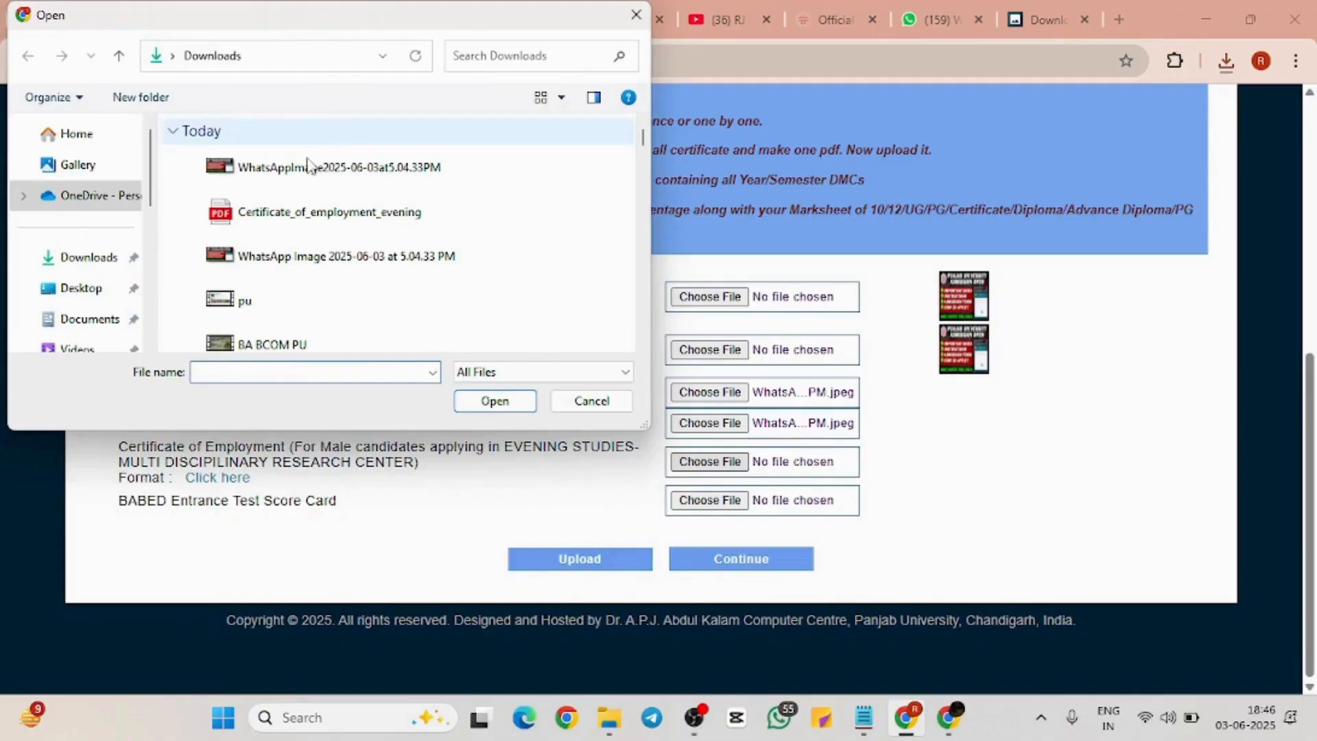
pyautogui.click(295, 221)
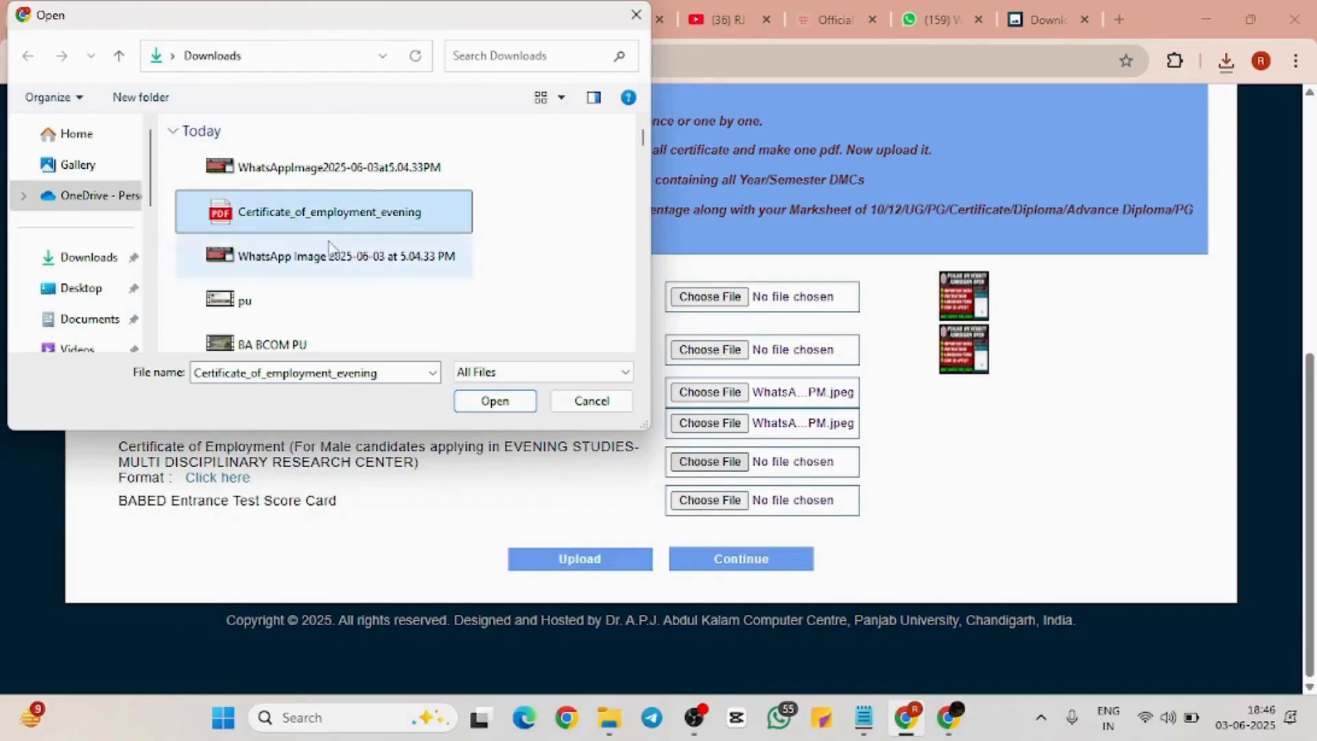
pyautogui.click(494, 401)
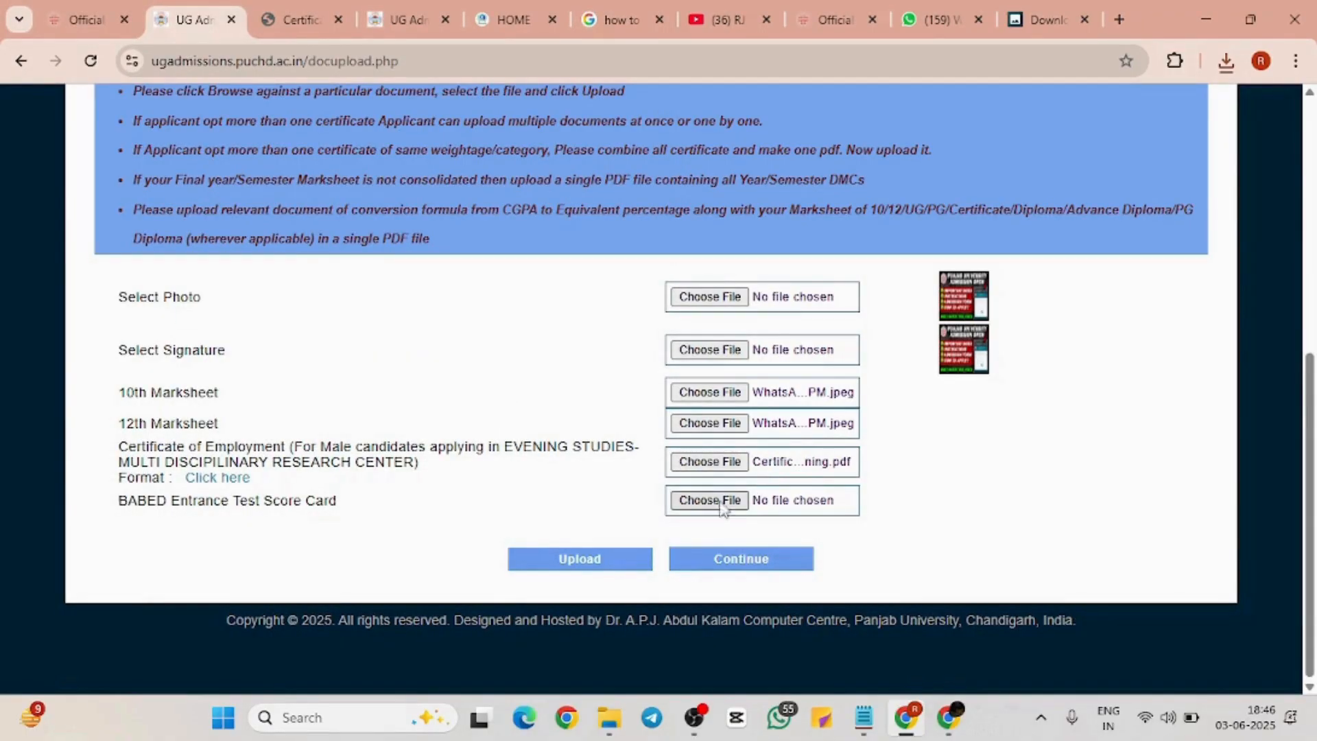
pyautogui.click(694, 503)
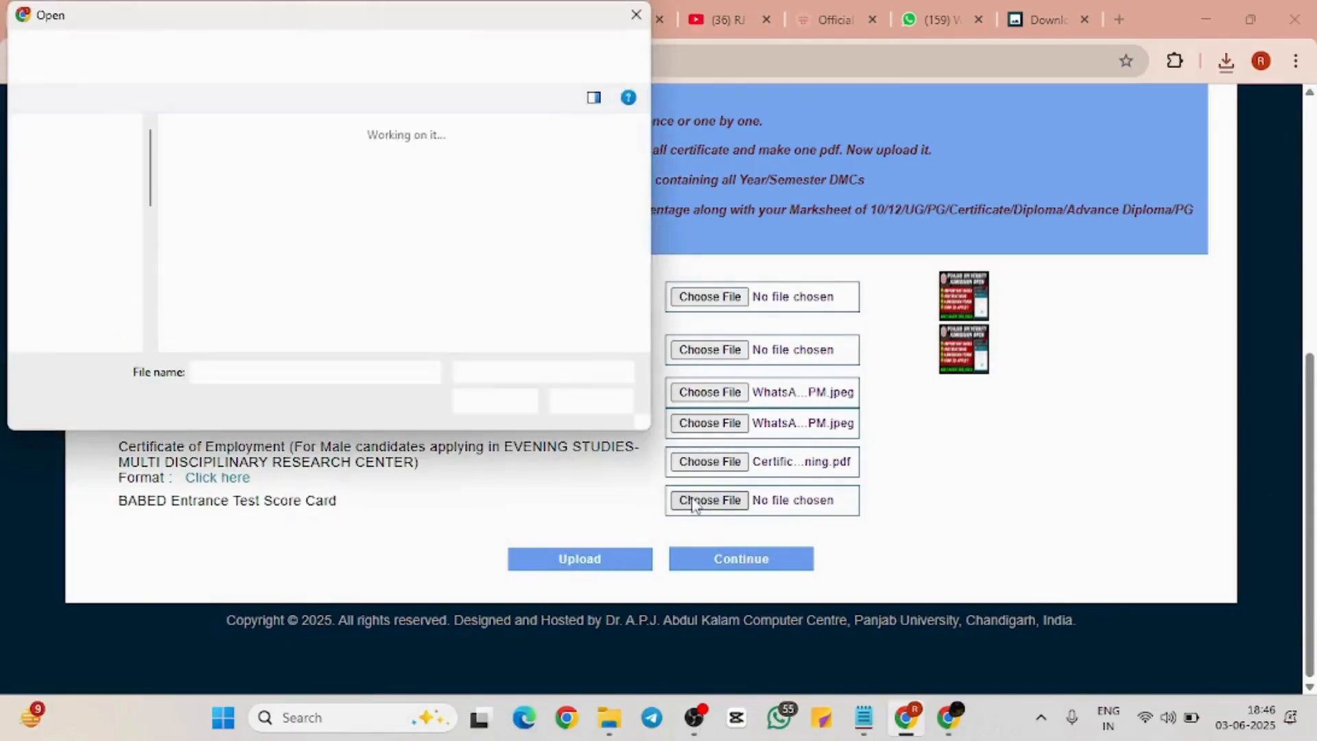
pyautogui.click(360, 214)
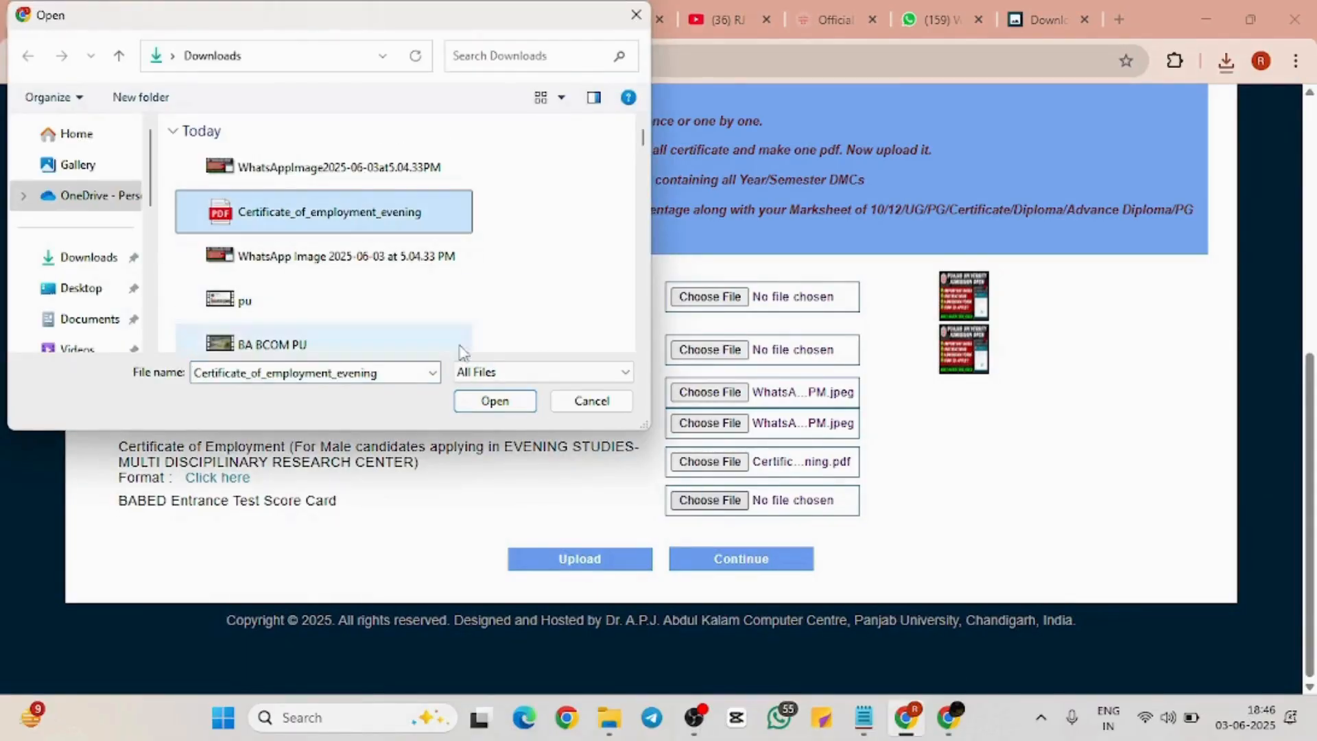
pyautogui.click(495, 401)
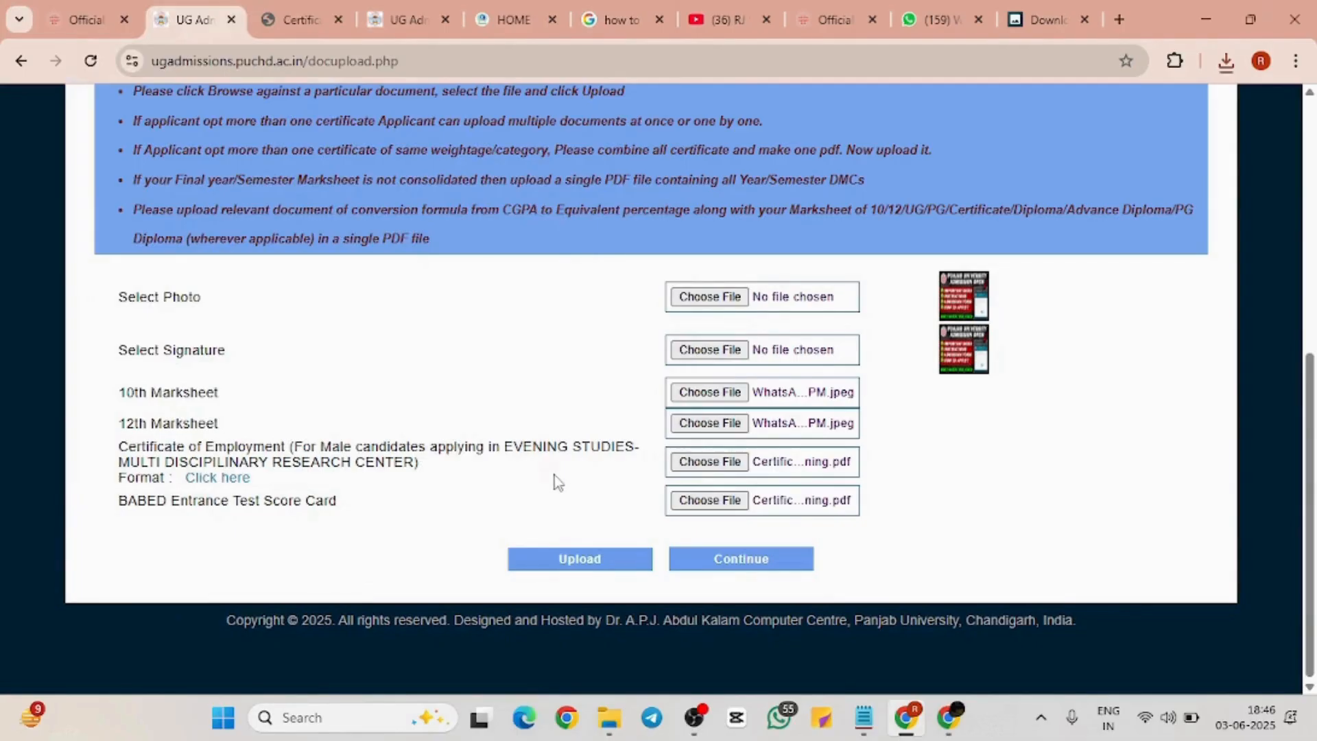
pyautogui.click(619, 559)
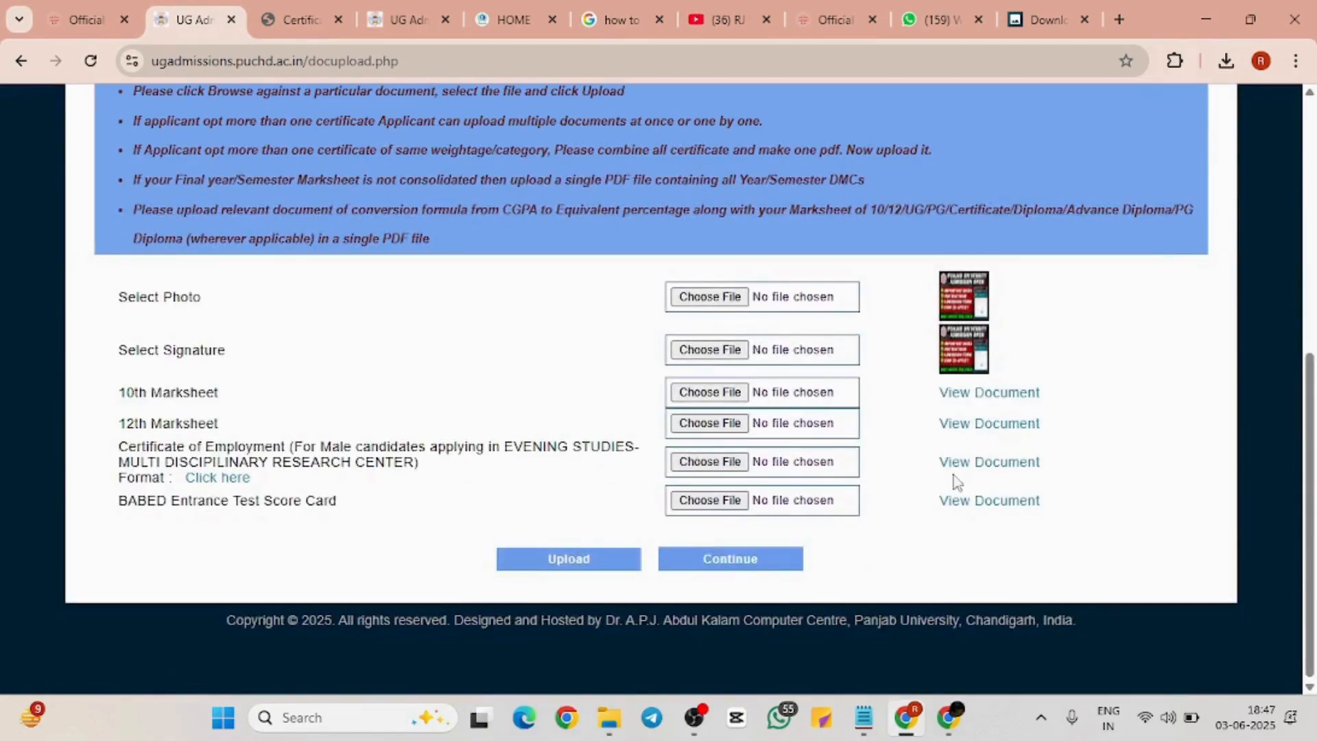
# View the uploaded 10th Marksheet image in a new tab, then come back to the upload page
pyautogui.click(1014, 395)
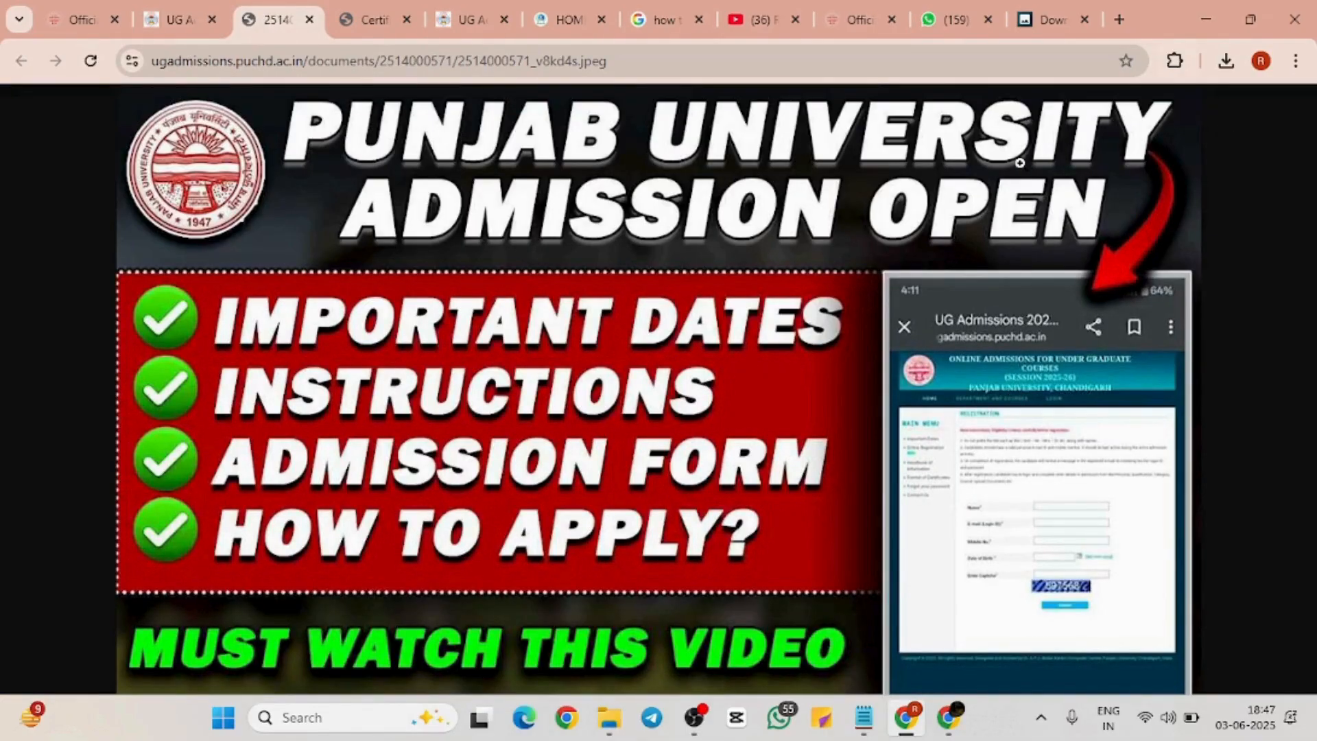
pyautogui.click(174, 20)
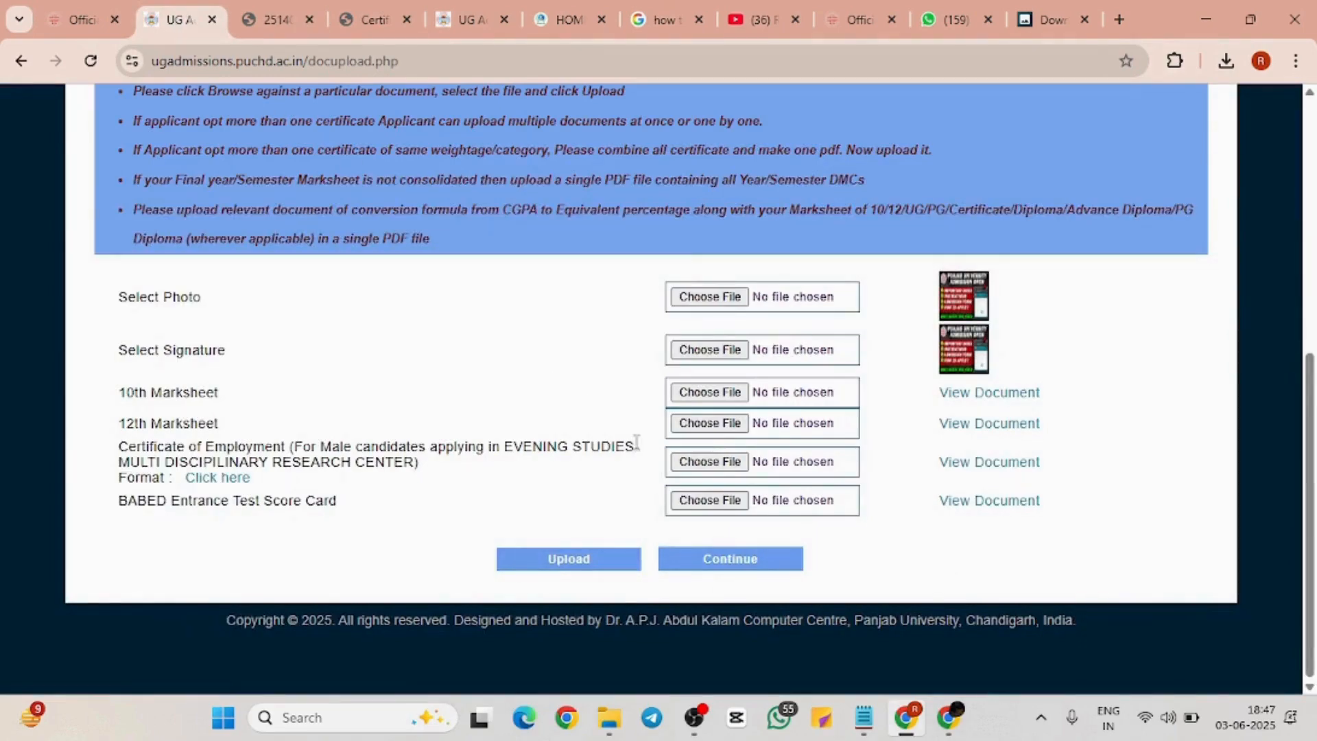
# Continue to the confirmation page, review it, accept the I Agree declaration, and confirm submission
pyautogui.click(739, 559)
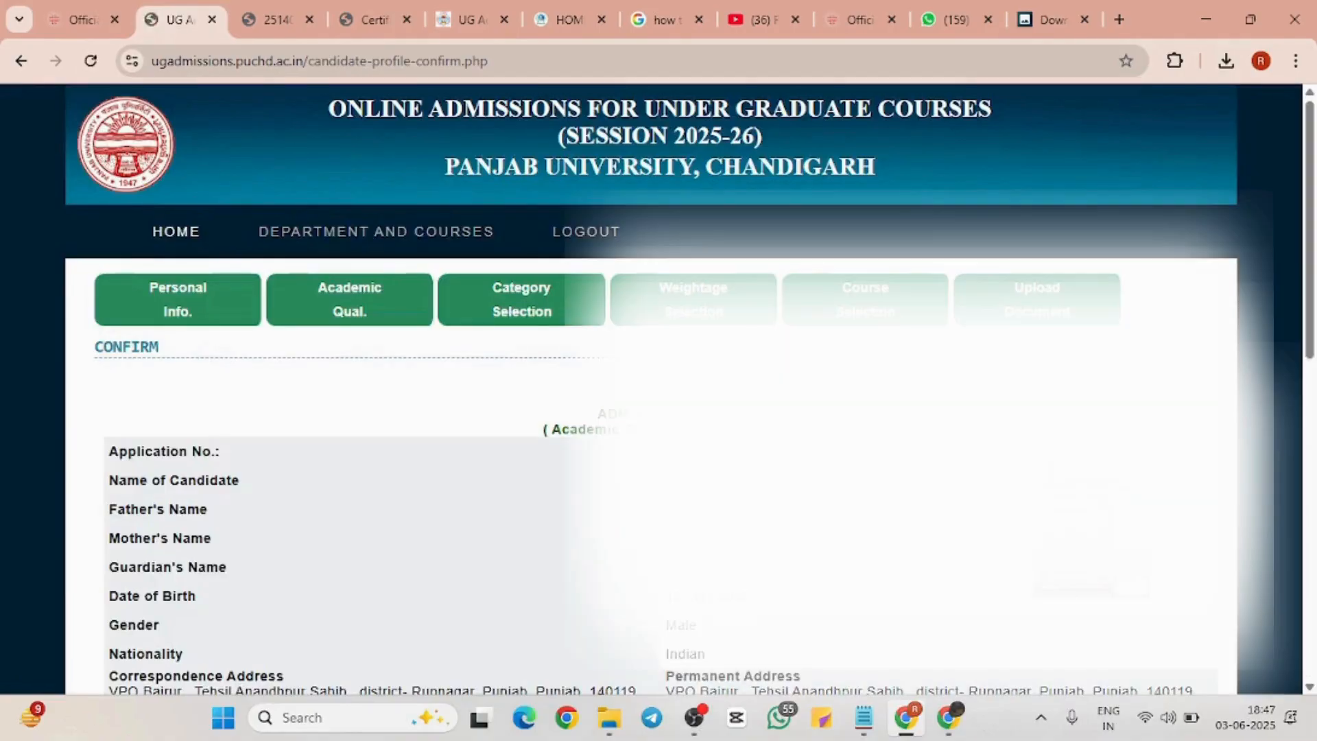
pyautogui.scroll(-2, 652, 388)
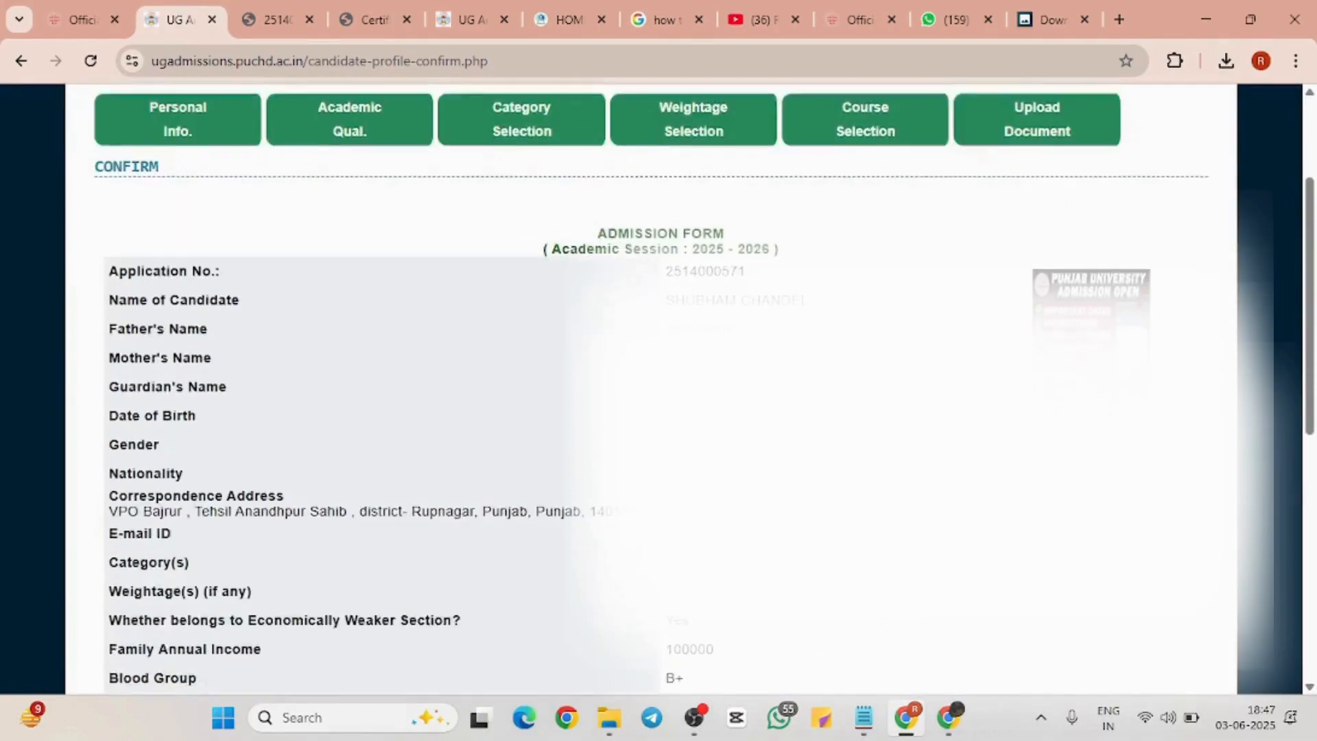
pyautogui.scroll(2, 652, 388)
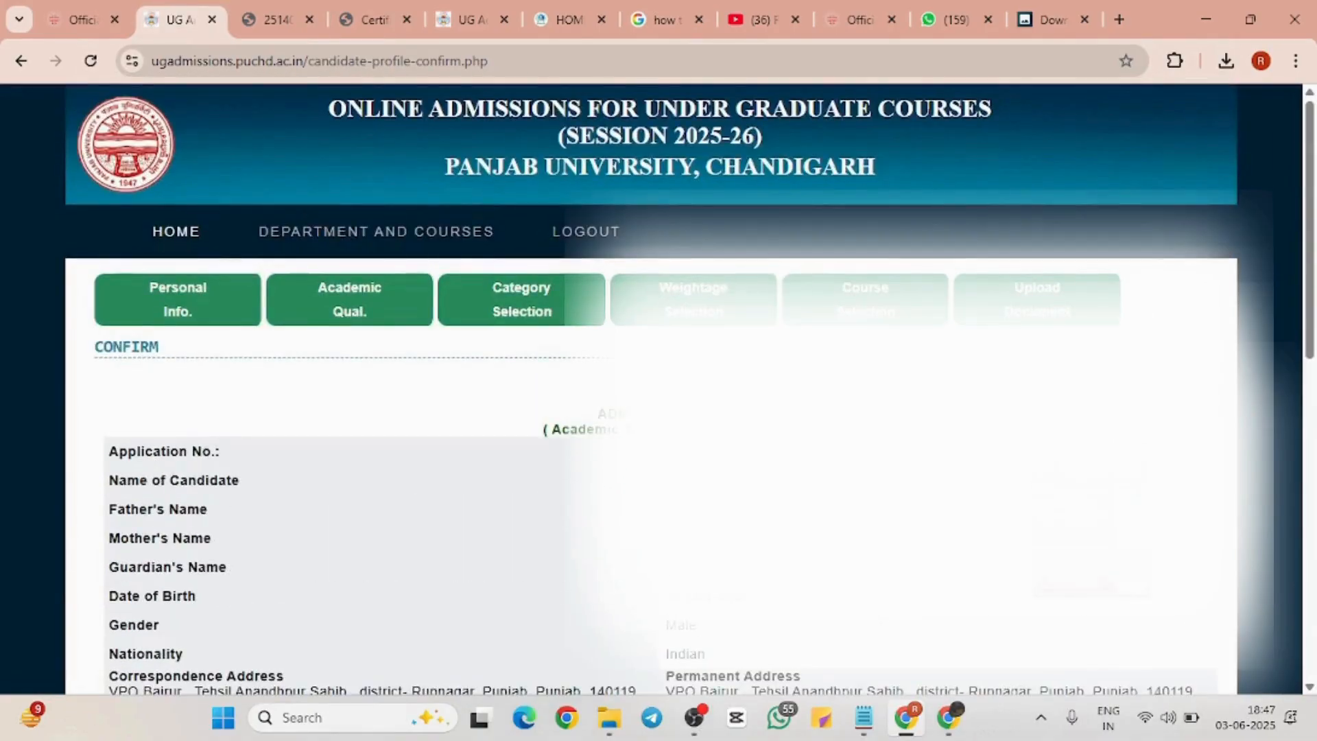
pyautogui.scroll(-9, 652, 389)
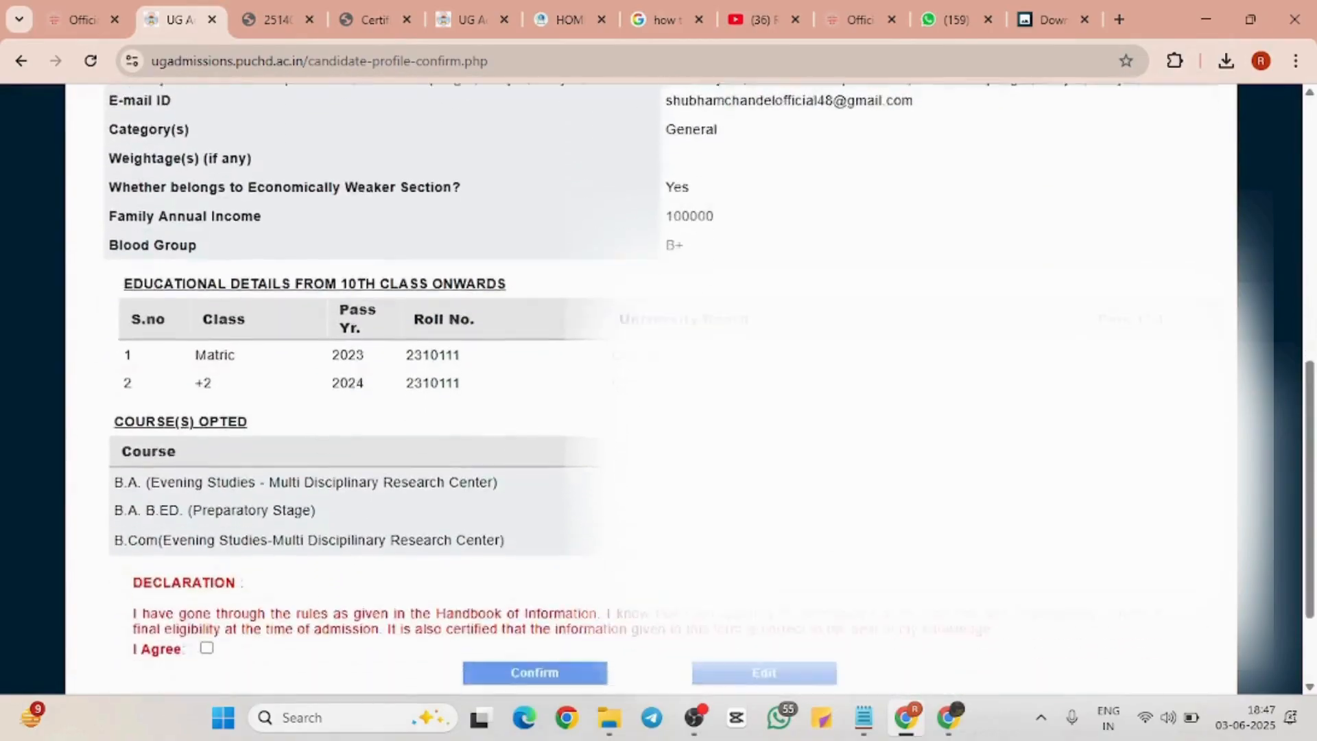
pyautogui.scroll(-2, 741, 555)
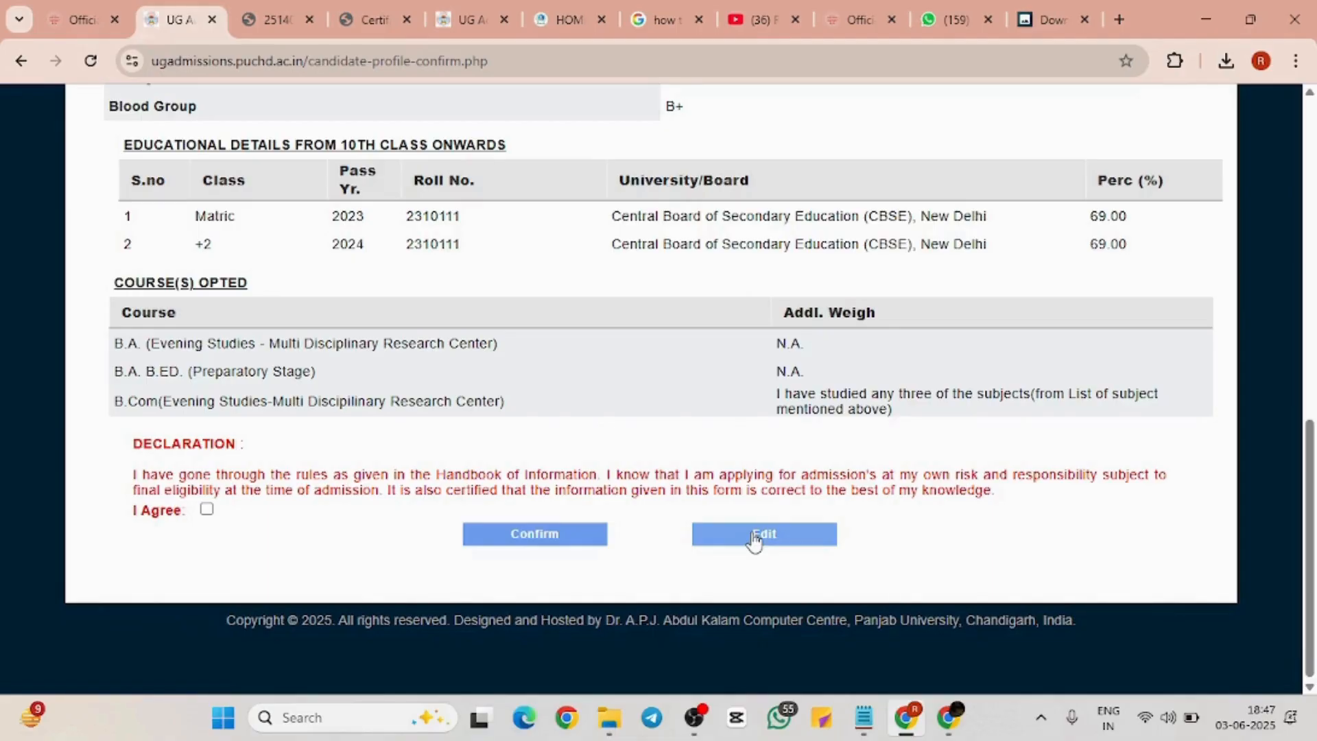
pyautogui.click(206, 511)
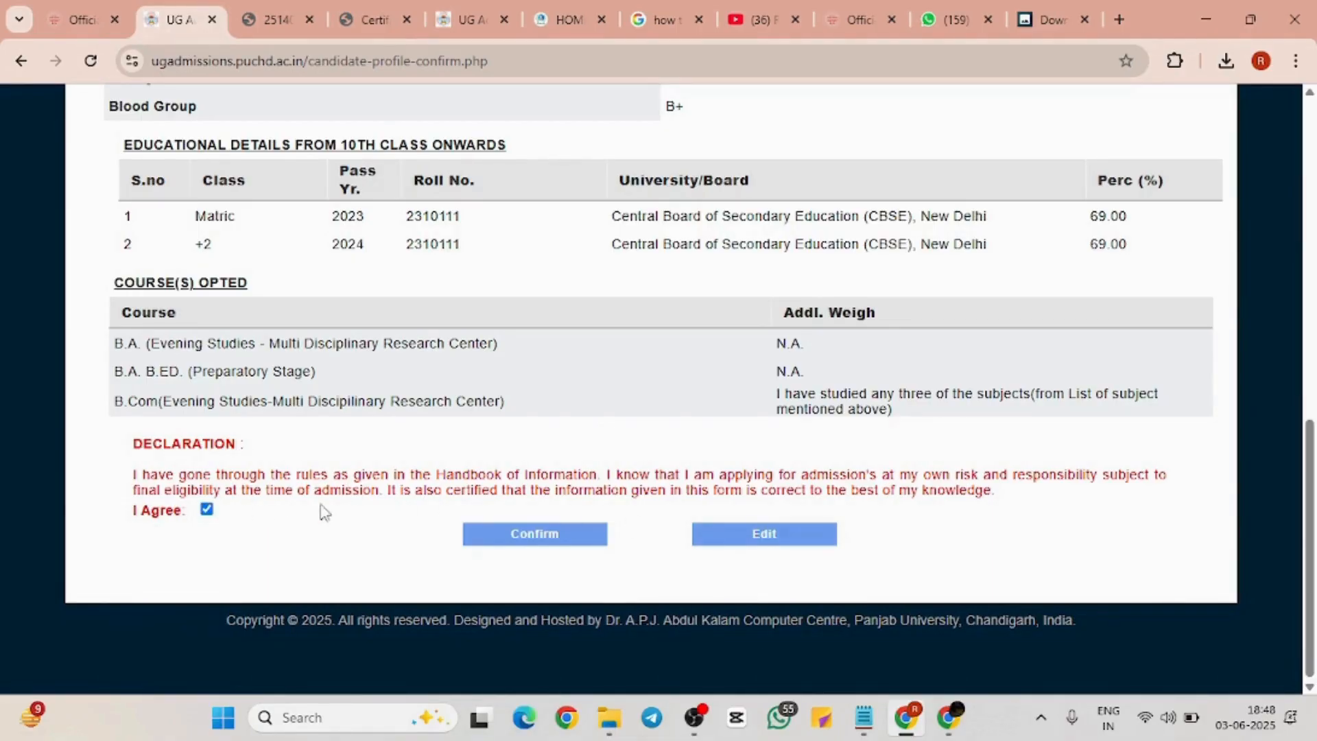
pyautogui.click(510, 542)
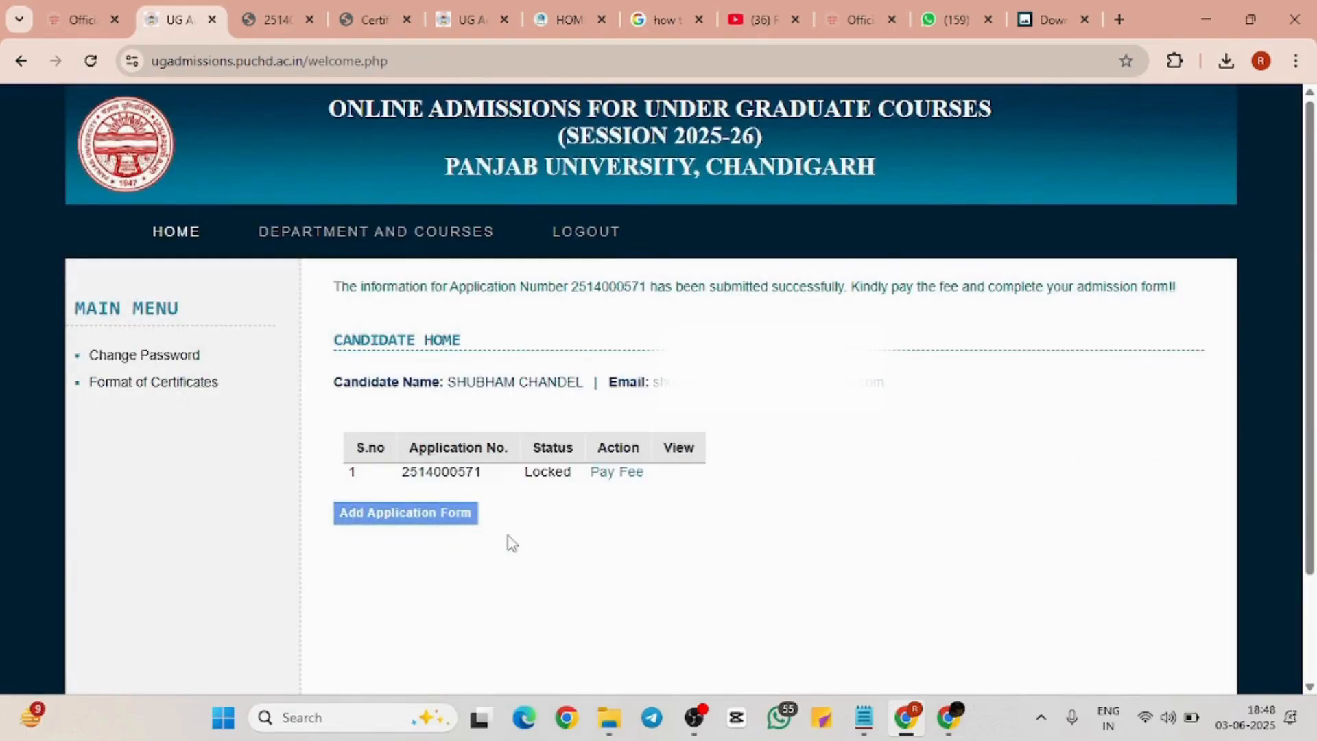
# Point out the application's Locked status on the candidate home, then follow its Pay Fee link
pyautogui.scroll(5, 511, 542)
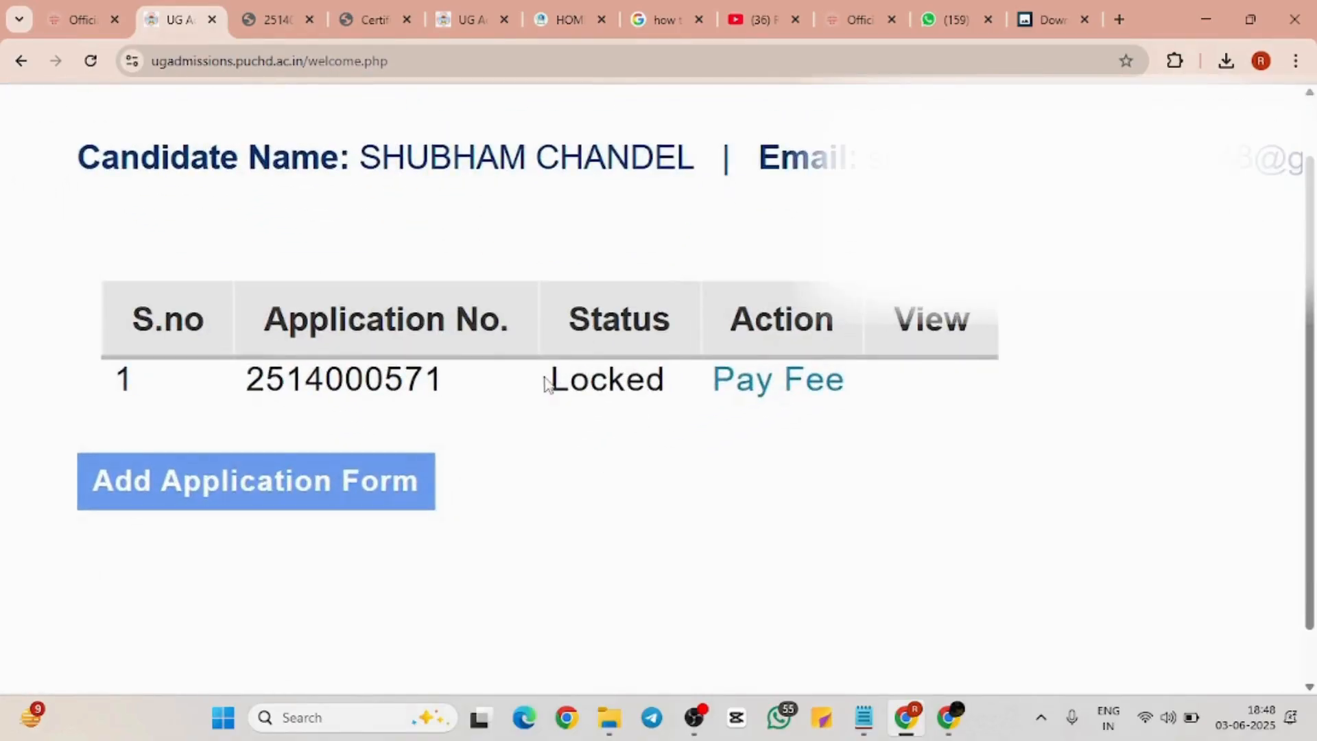
pyautogui.moveTo(546, 385); pyautogui.dragTo(688, 391)
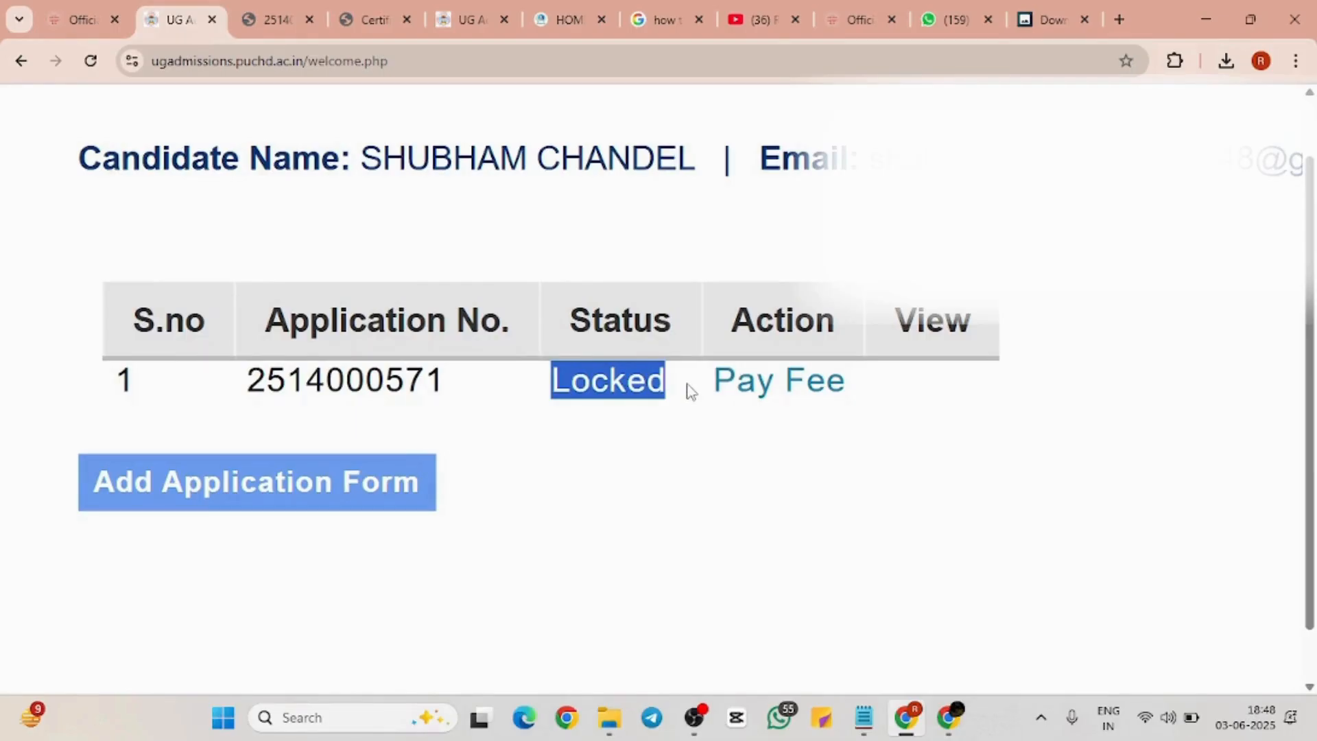
pyautogui.click(690, 391)
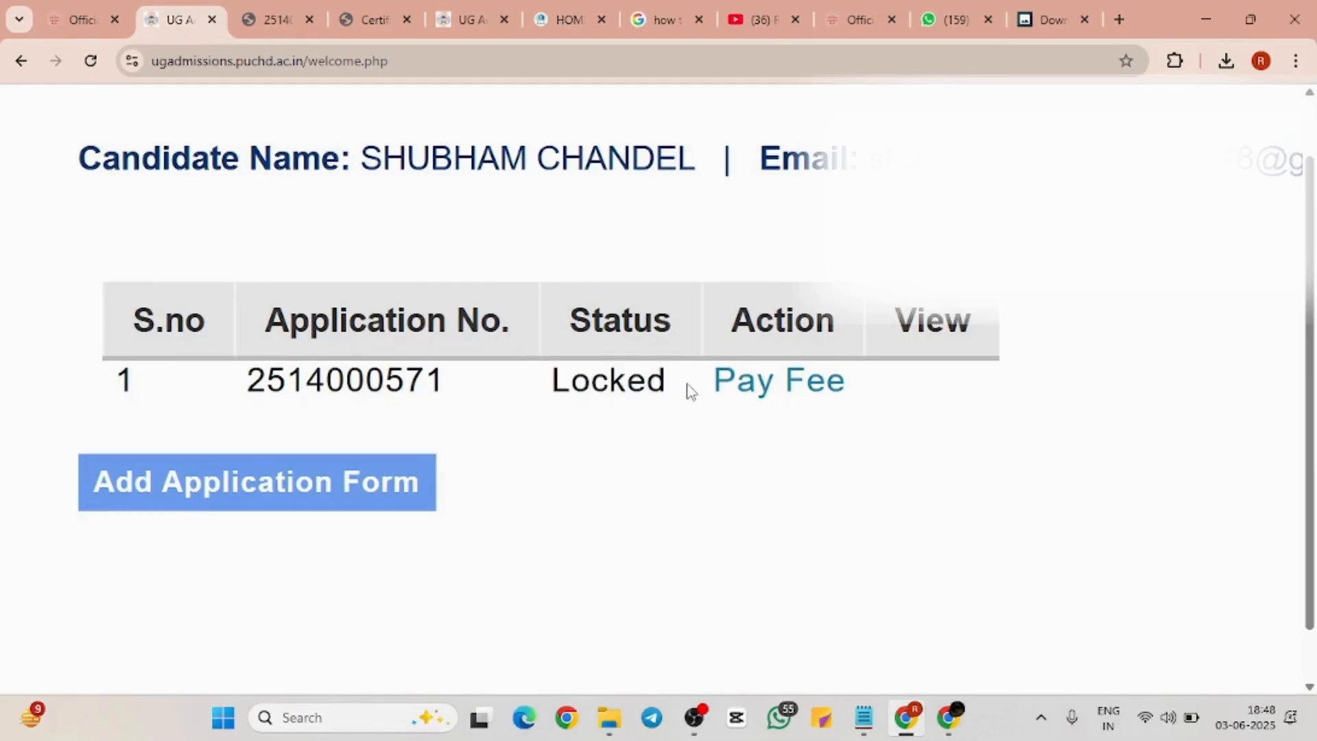
pyautogui.scroll(-5, 690, 391)
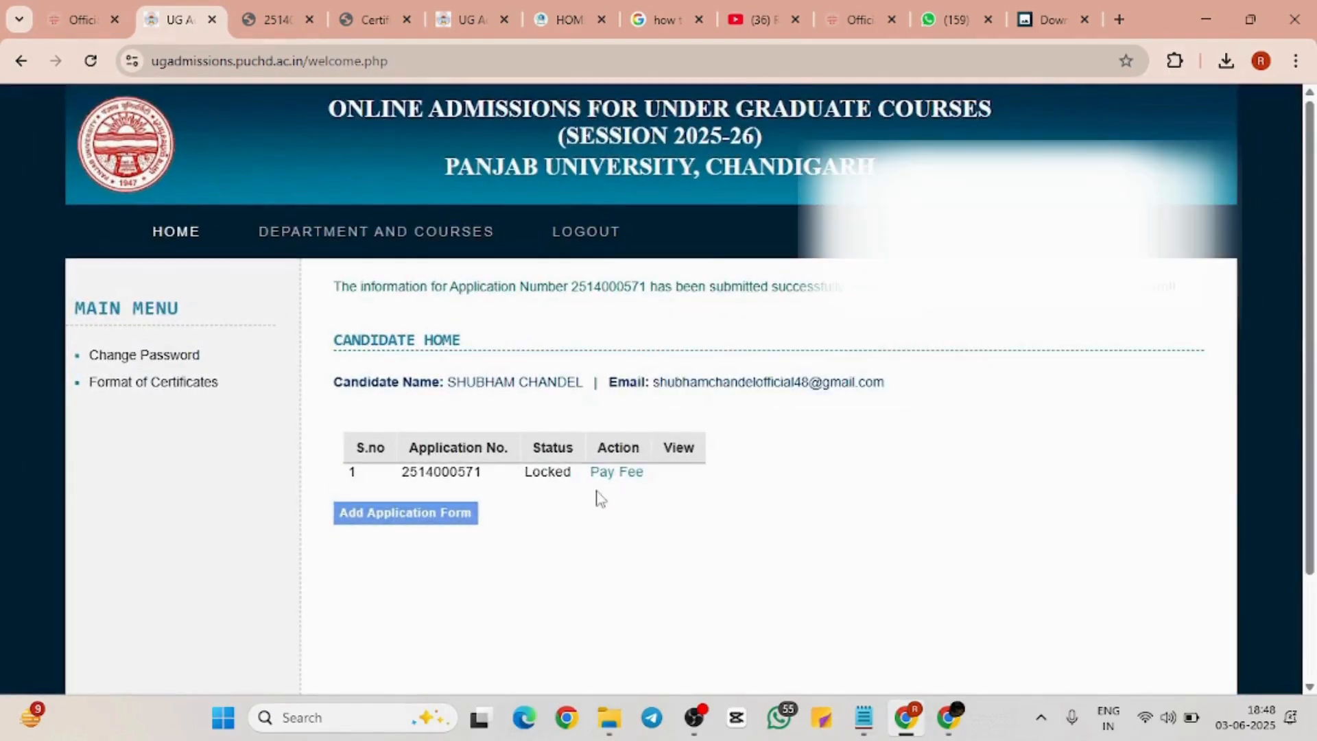
pyautogui.scroll(1, 518, 506)
pyautogui.scroll(5, 522, 513)
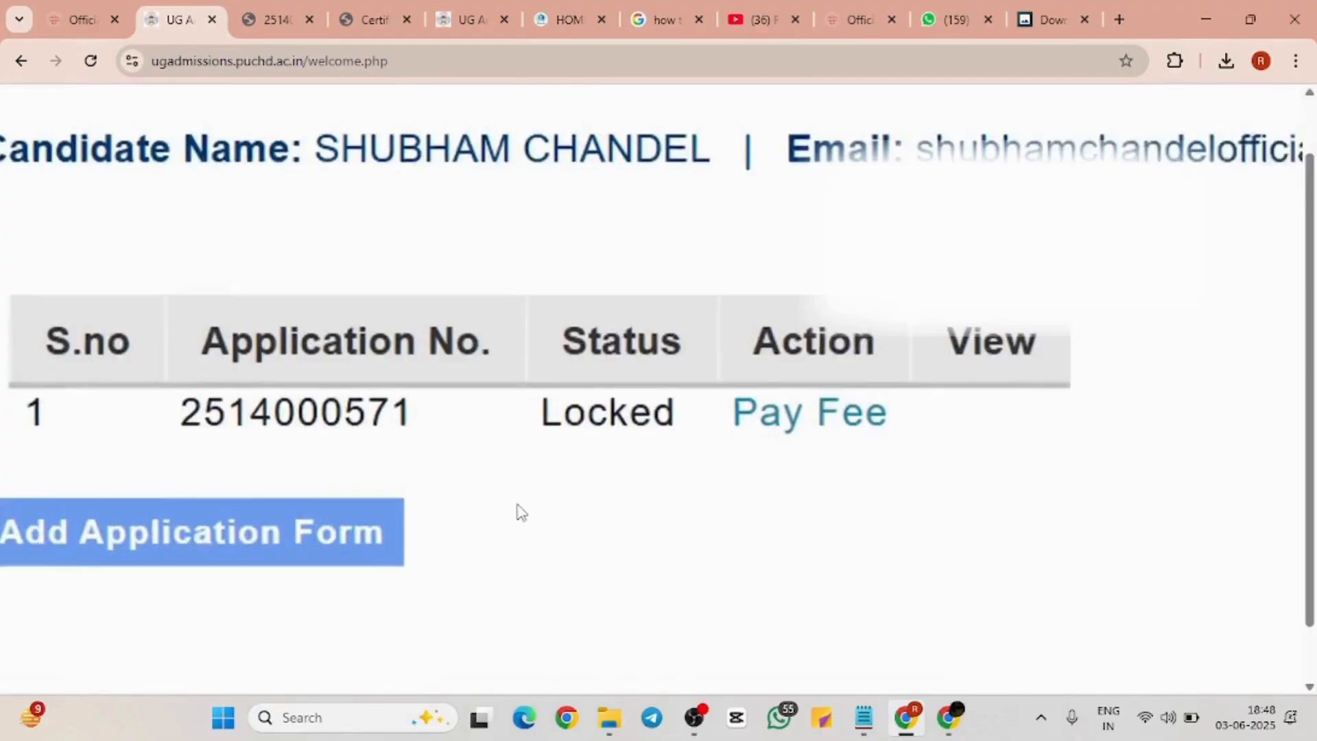
pyautogui.scroll(-3, 522, 513)
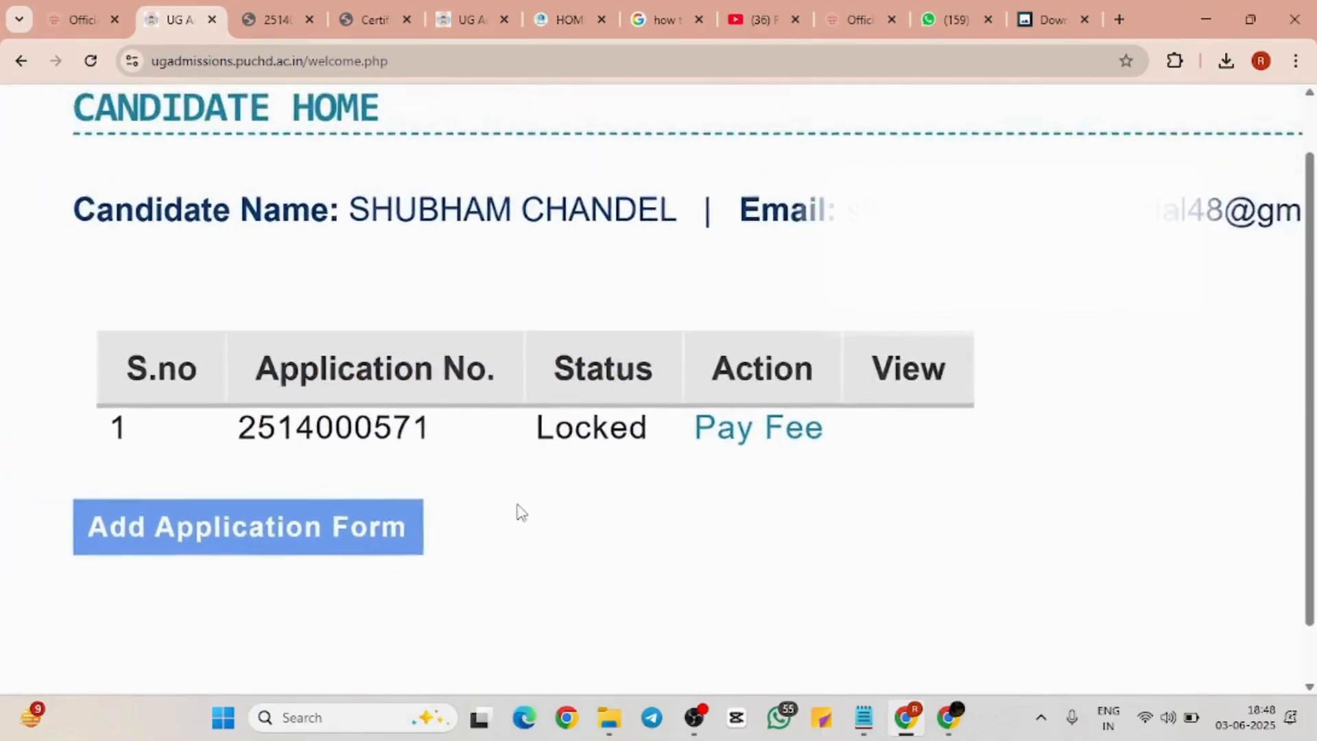
pyautogui.scroll(1, 521, 513)
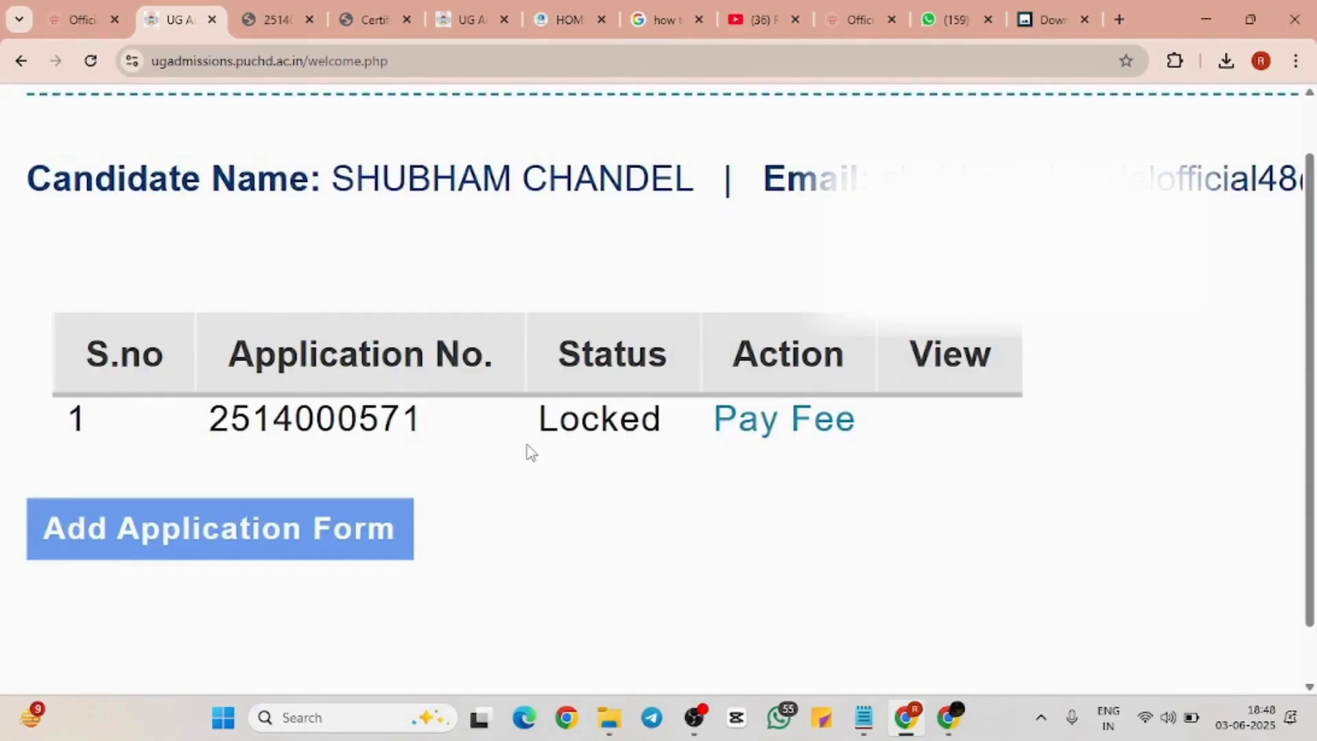
pyautogui.moveTo(529, 450); pyautogui.dragTo(688, 421)
pyautogui.click(695, 420)
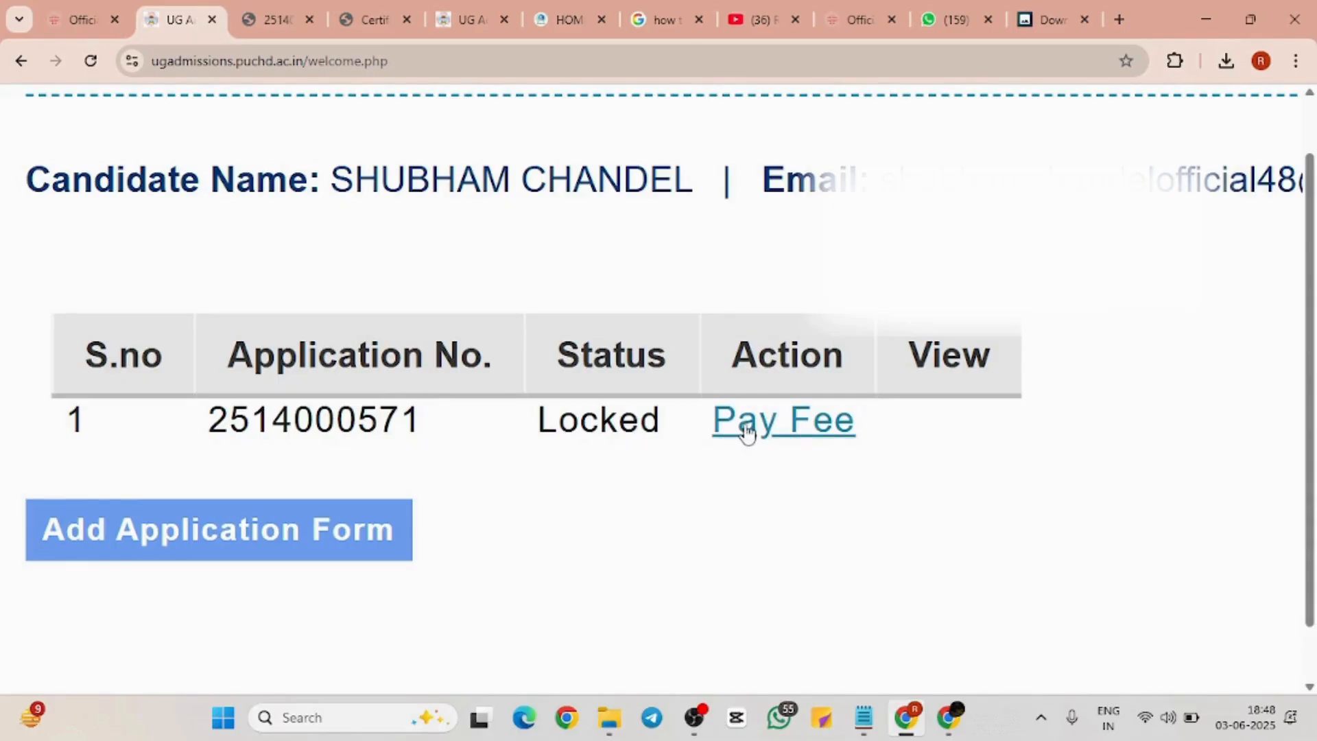
pyautogui.scroll(-5, 549, 502)
pyautogui.scroll(-2, 549, 502)
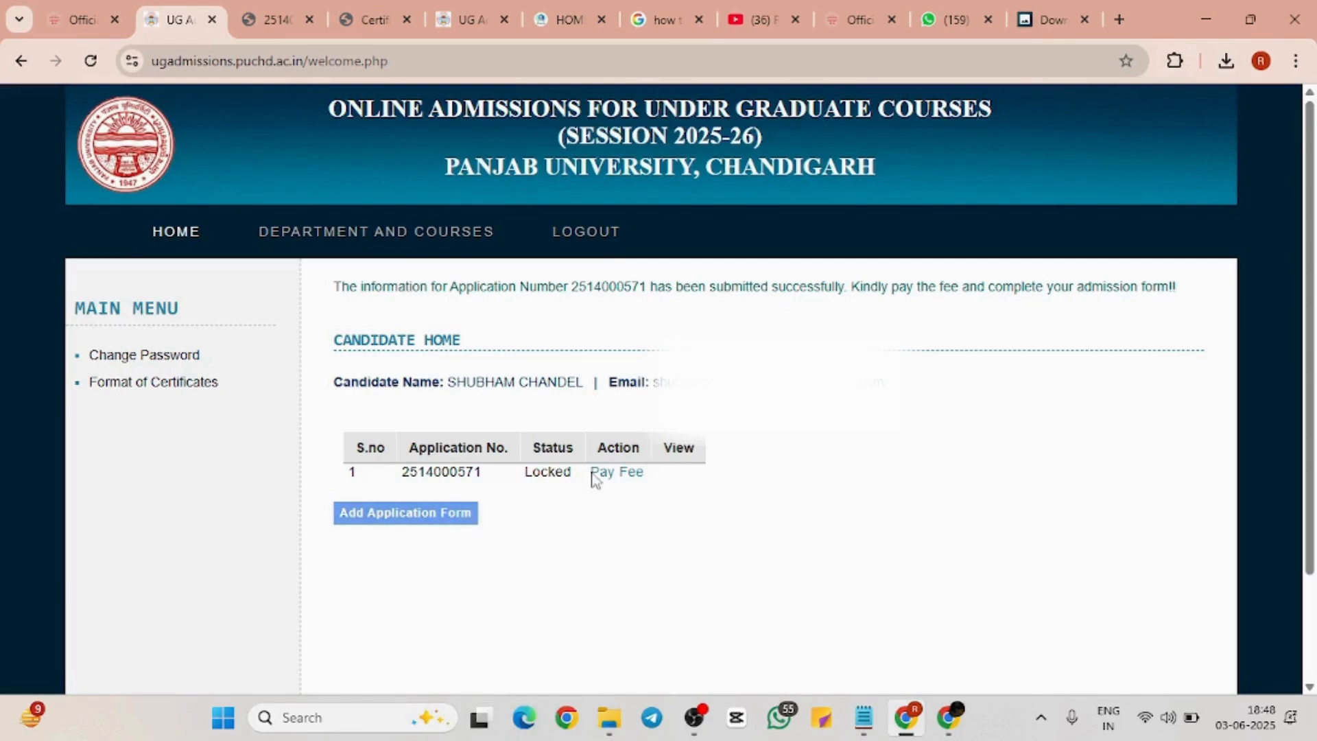
pyautogui.click(613, 482)
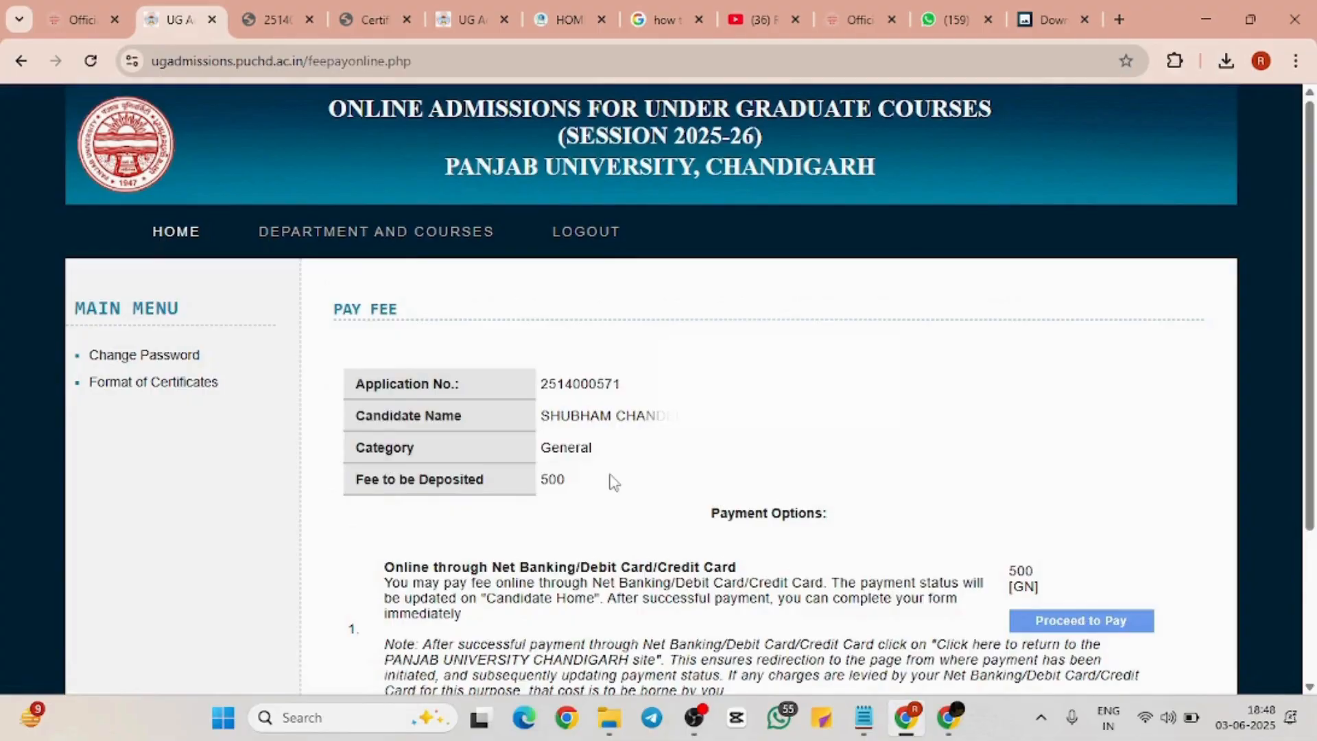
# Scroll the Pay Fee page, marking the 500 fee and reviewing the Payment Options section
pyautogui.scroll(-2, 764, 468)
pyautogui.scroll(-2, 761, 467)
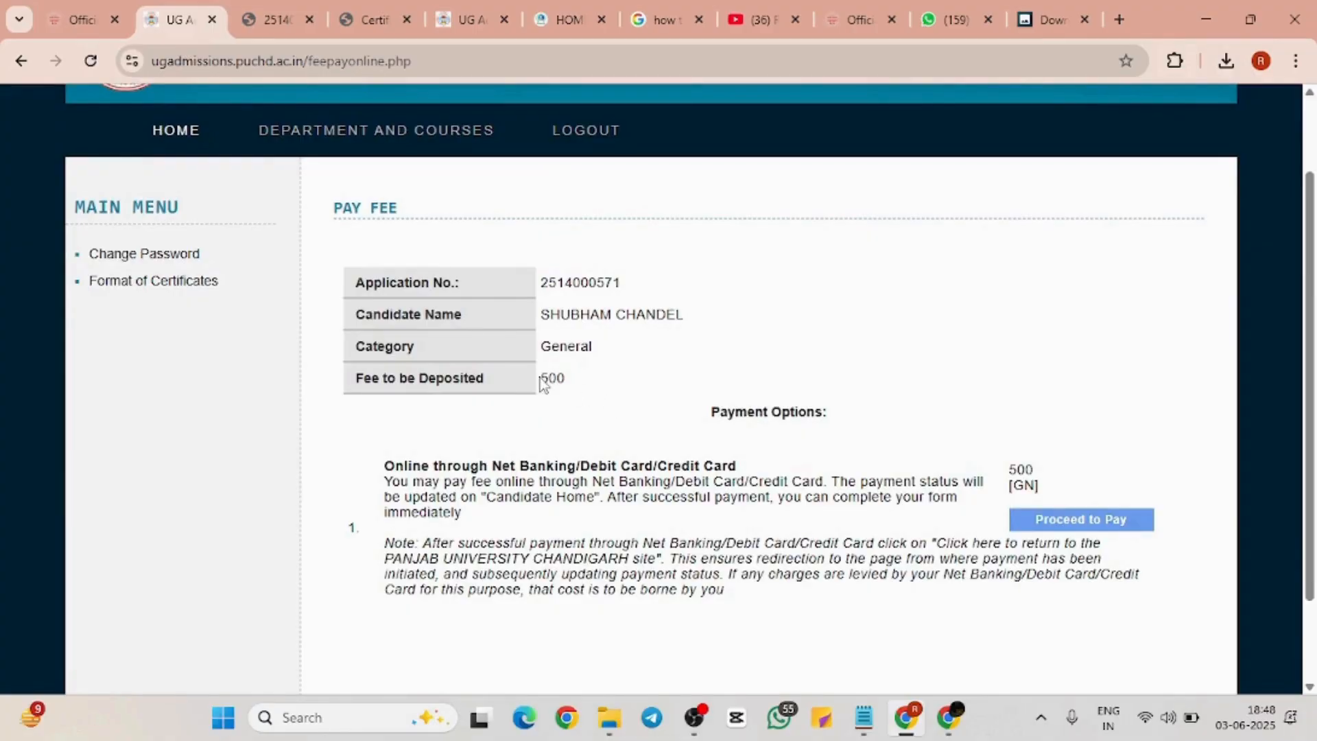
pyautogui.moveTo(541, 378); pyautogui.dragTo(588, 379)
pyautogui.click(590, 377)
pyautogui.scroll(-2, 671, 460)
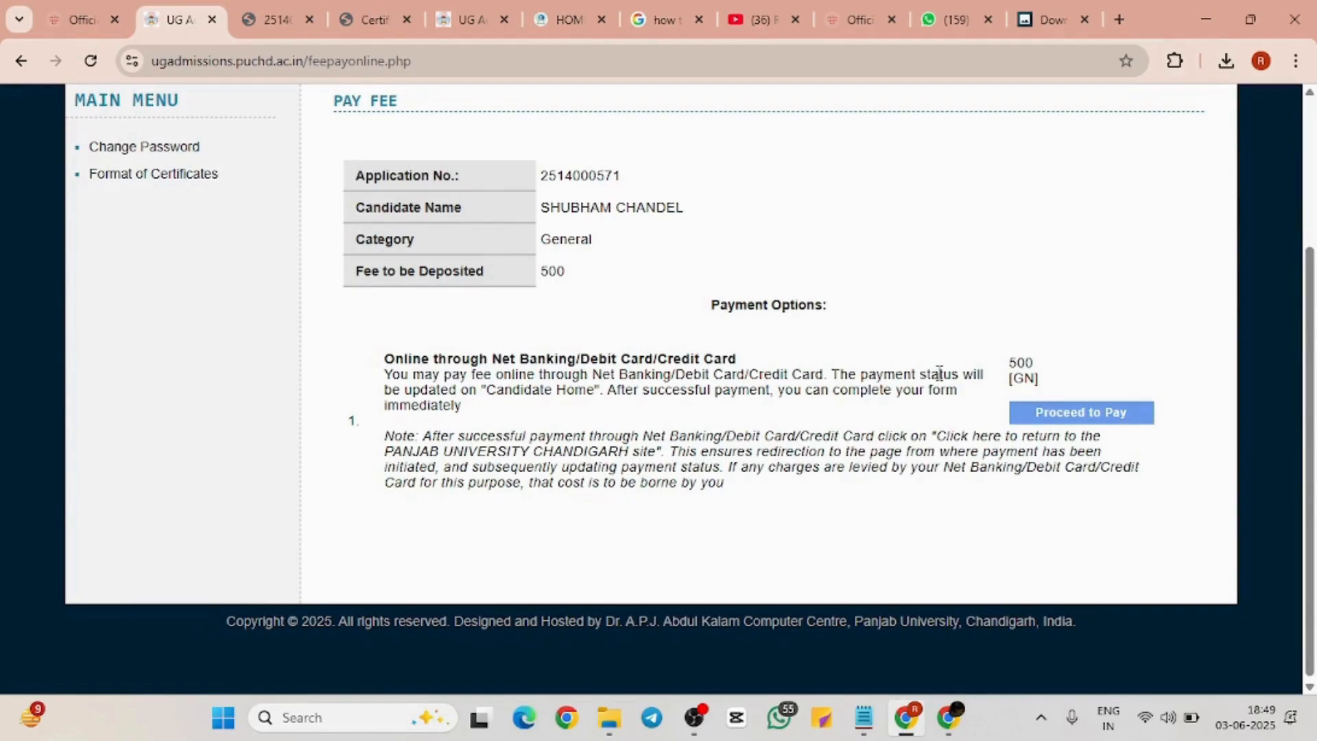
# Start the Rs 500 fee payment in SBI ePay Lite using the UPI QR code option
pyautogui.click(1110, 414)
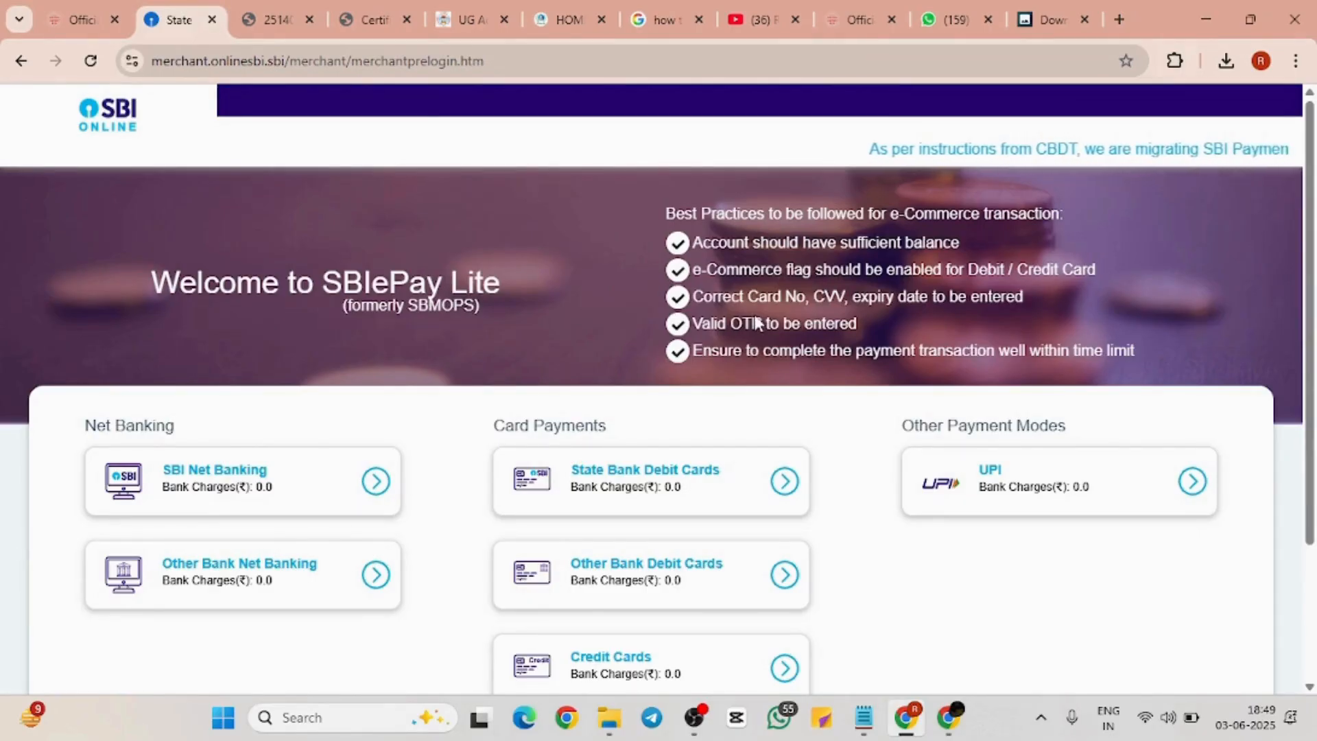
pyautogui.scroll(-2, 944, 398)
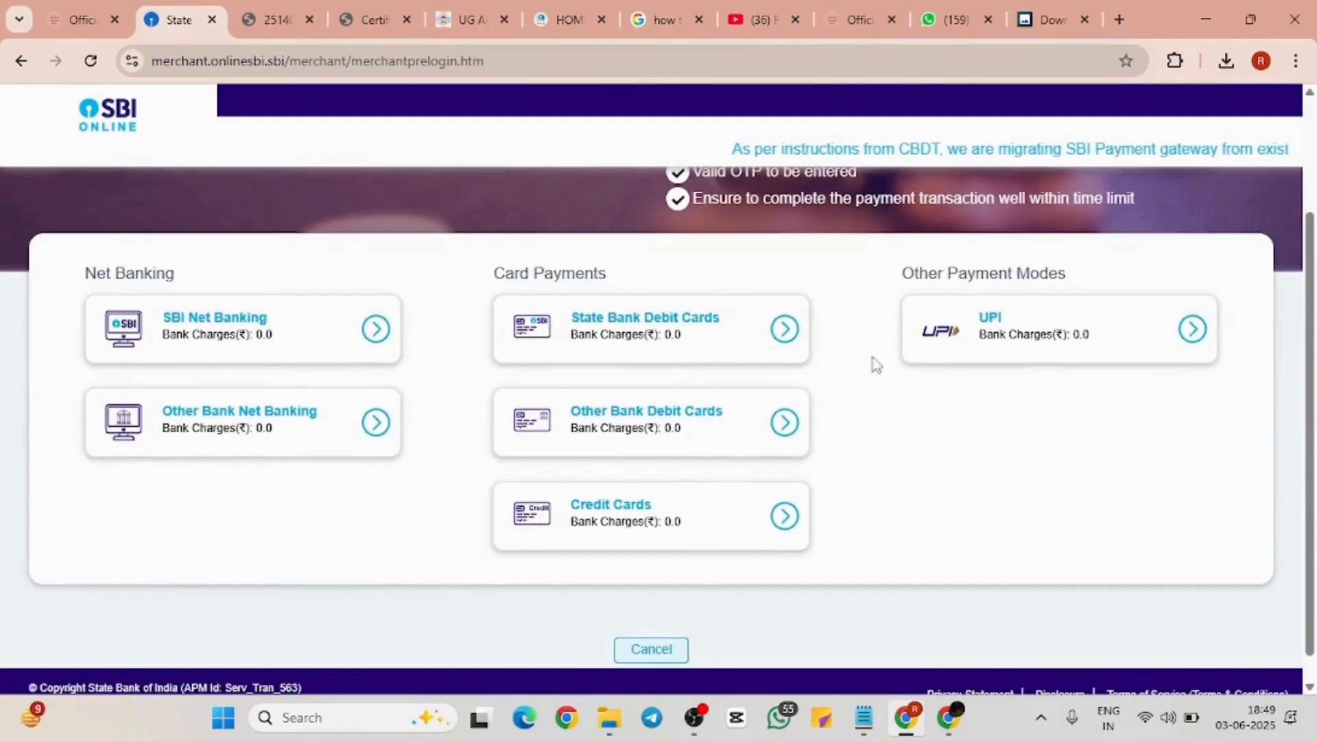
pyautogui.click(994, 335)
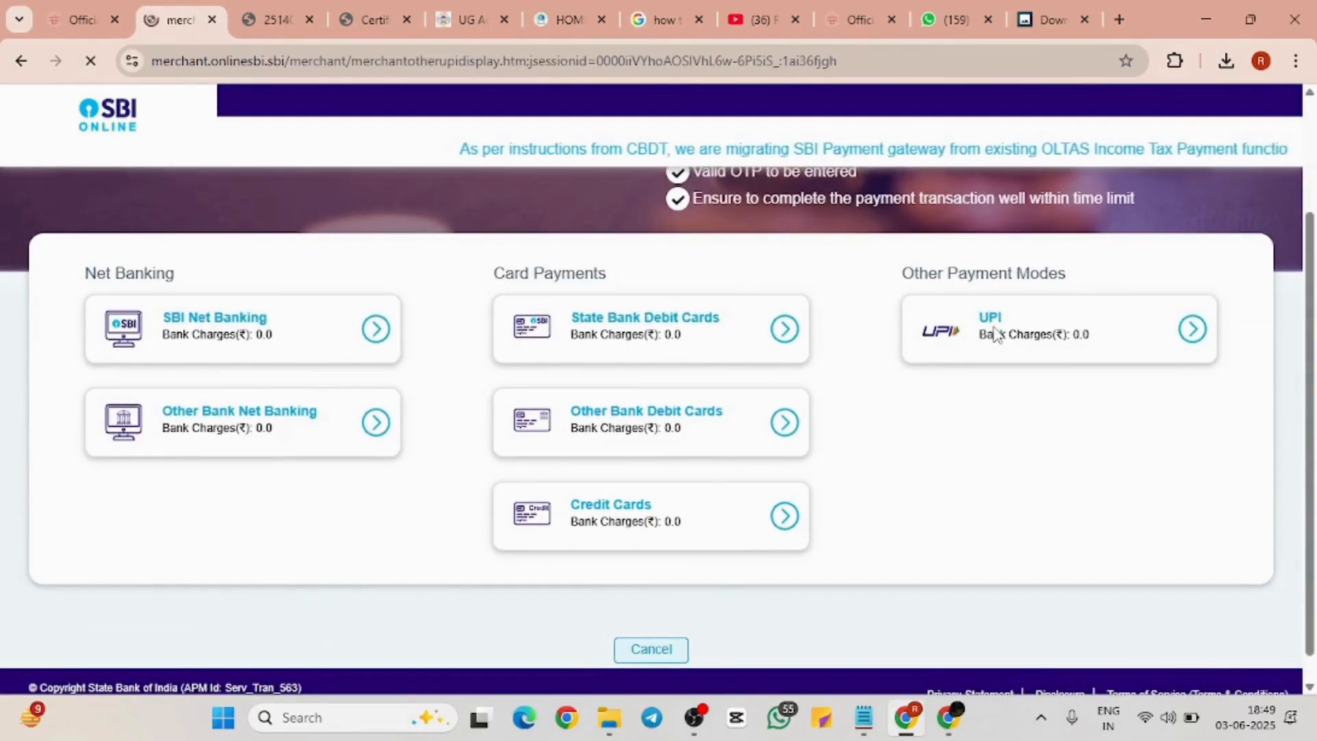
pyautogui.scroll(-3, 829, 371)
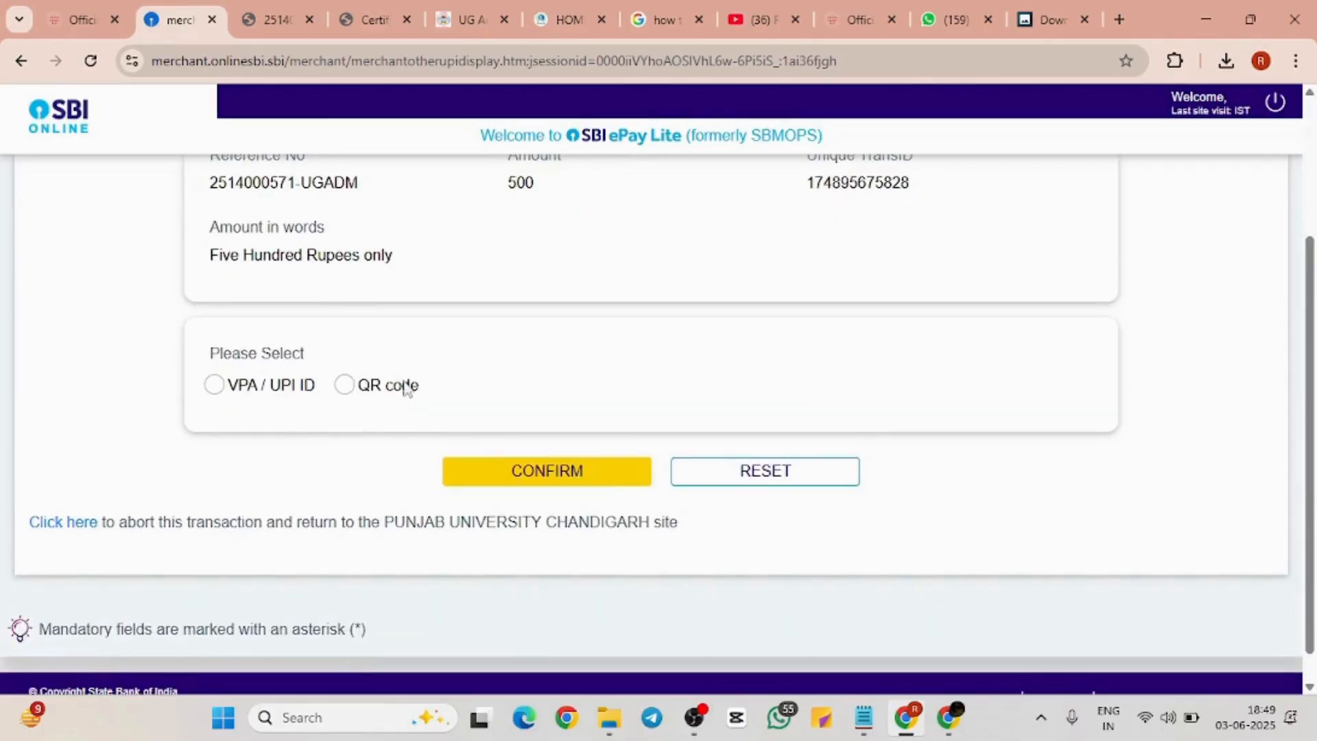
pyautogui.click(344, 385)
pyautogui.click(480, 479)
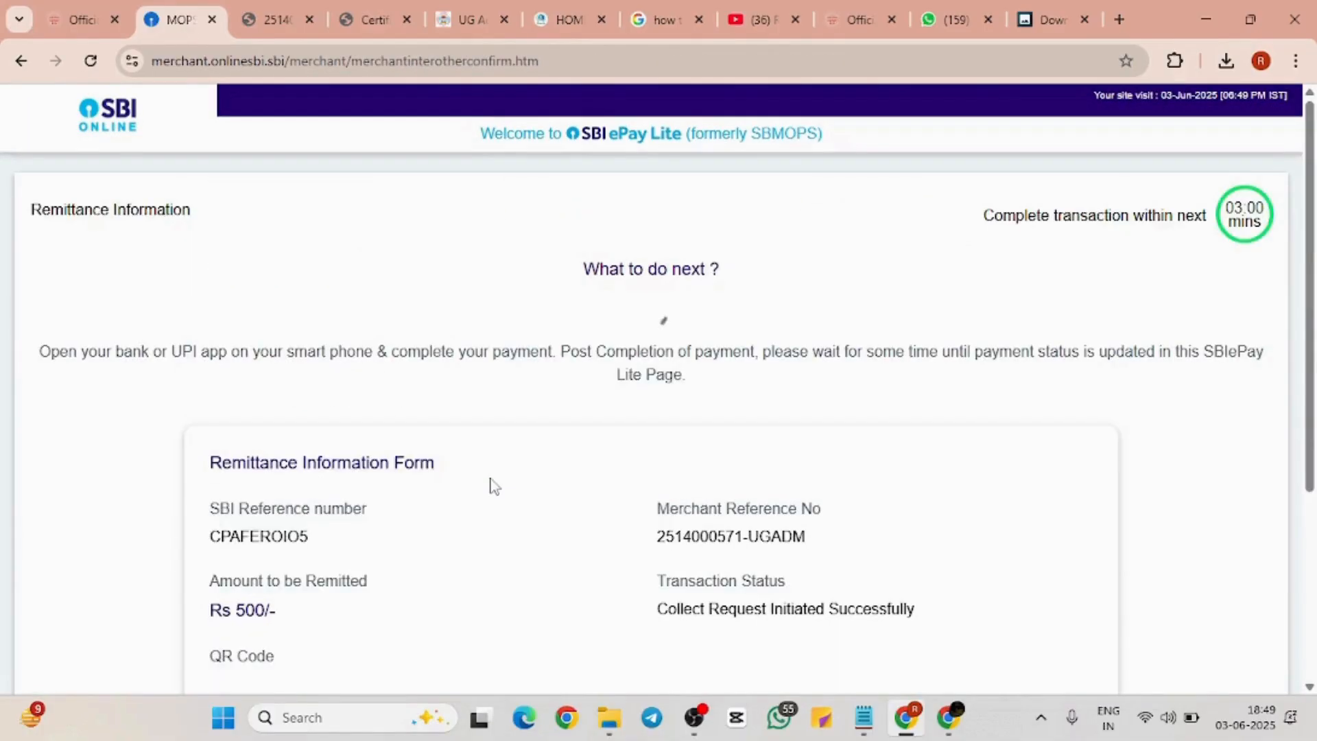
pyautogui.scroll(-4, 493, 484)
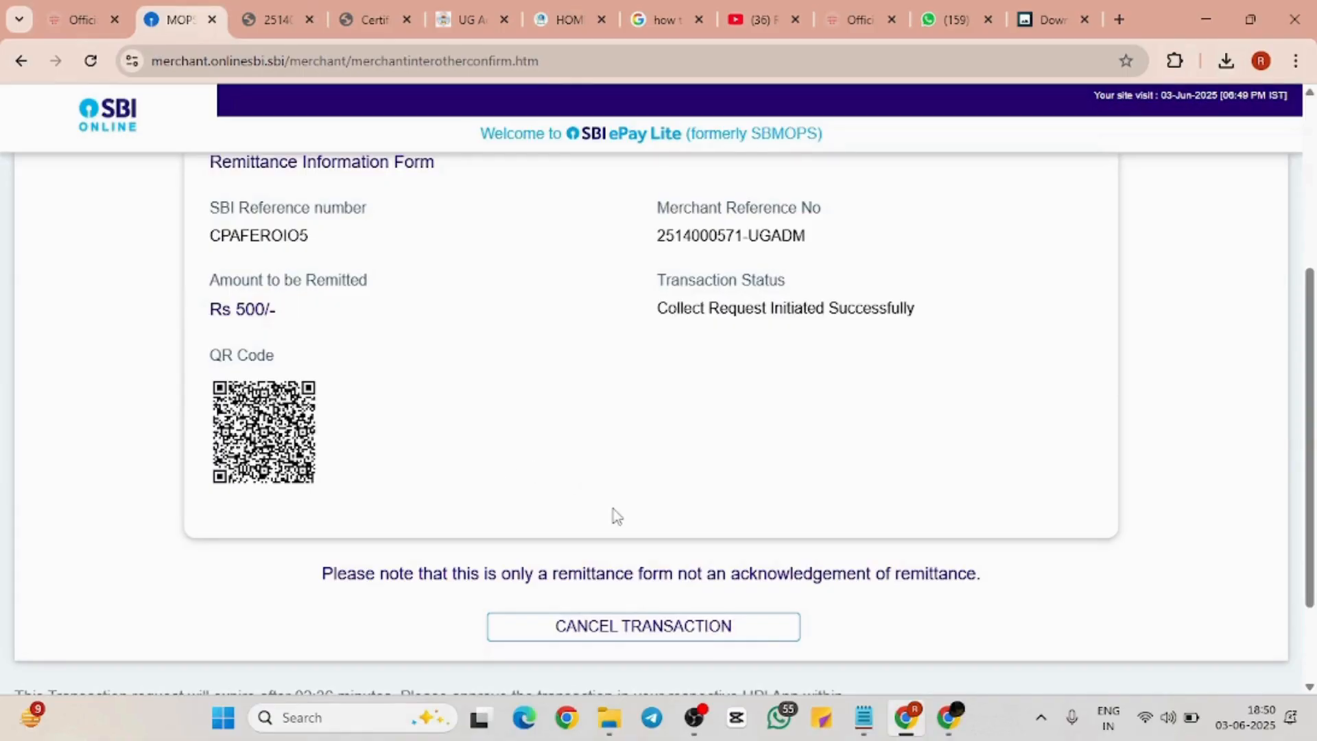
pyautogui.scroll(1, 614, 509)
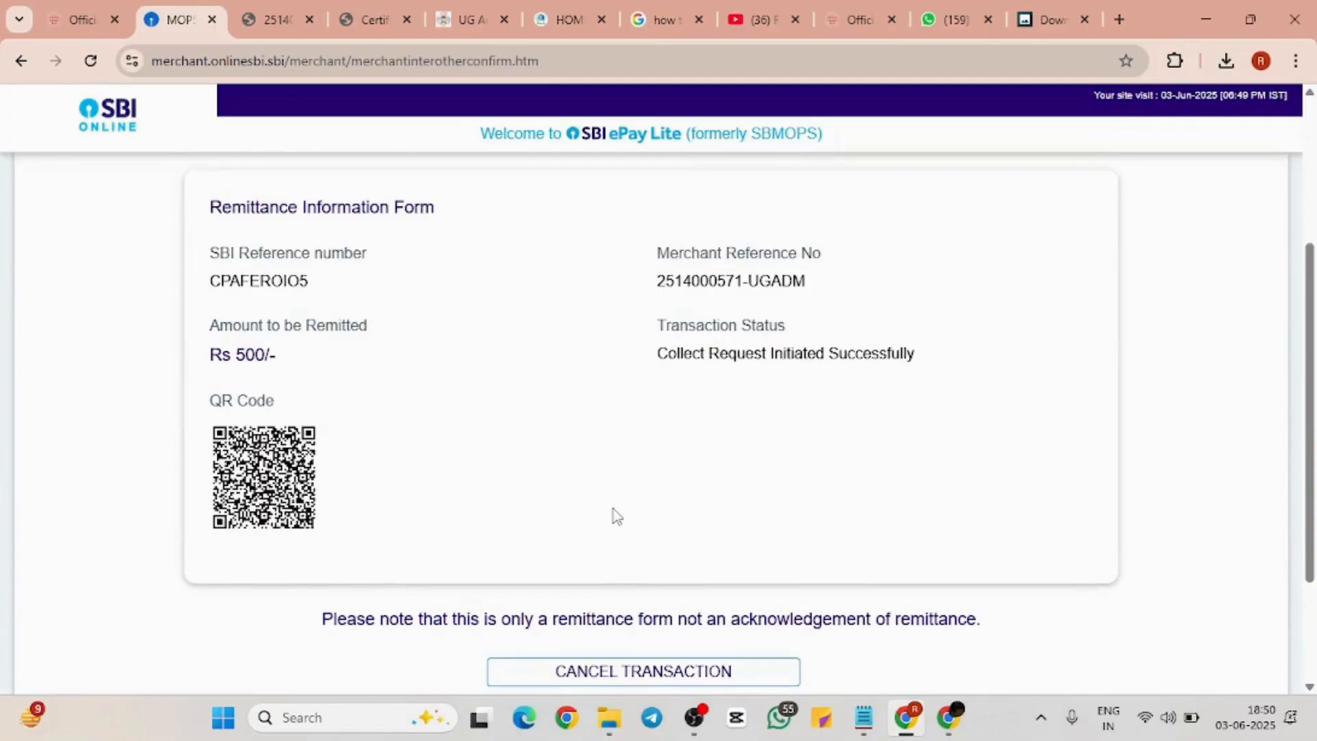
pyautogui.scroll(4, 614, 509)
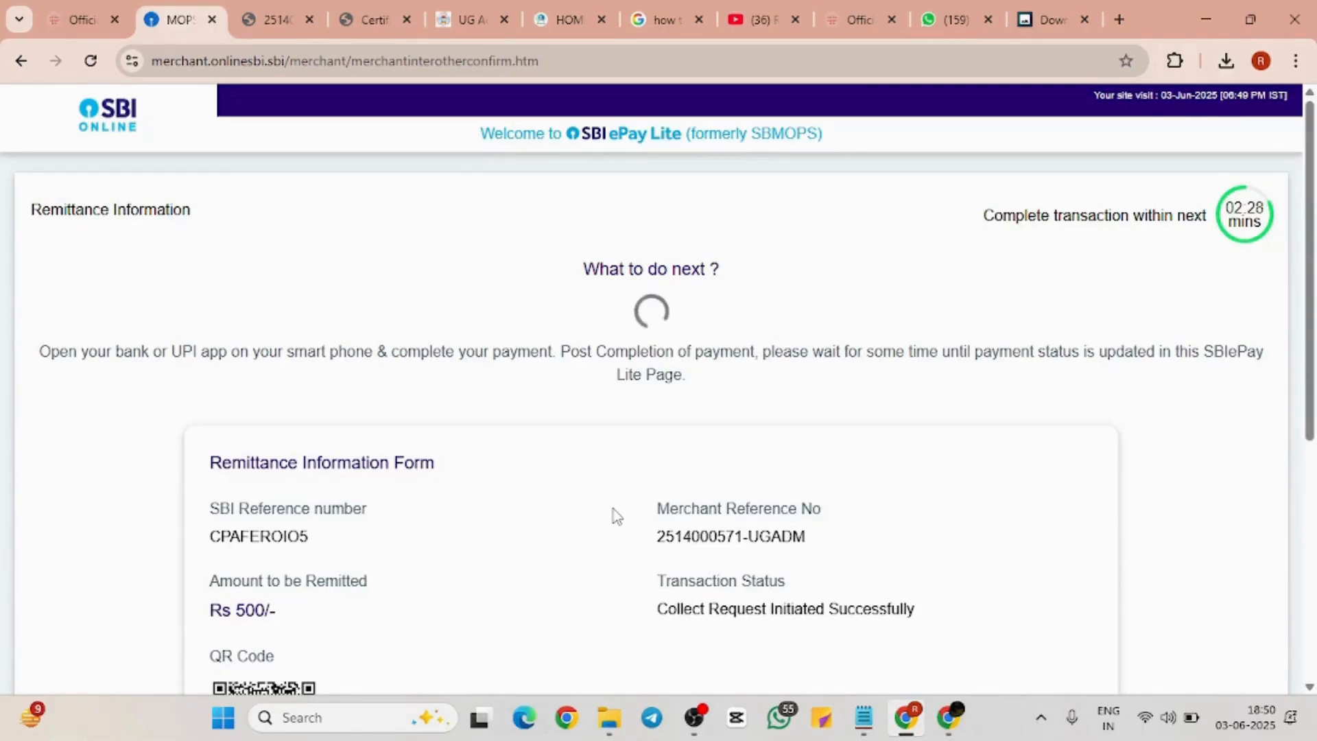
pyautogui.scroll(-6, 614, 509)
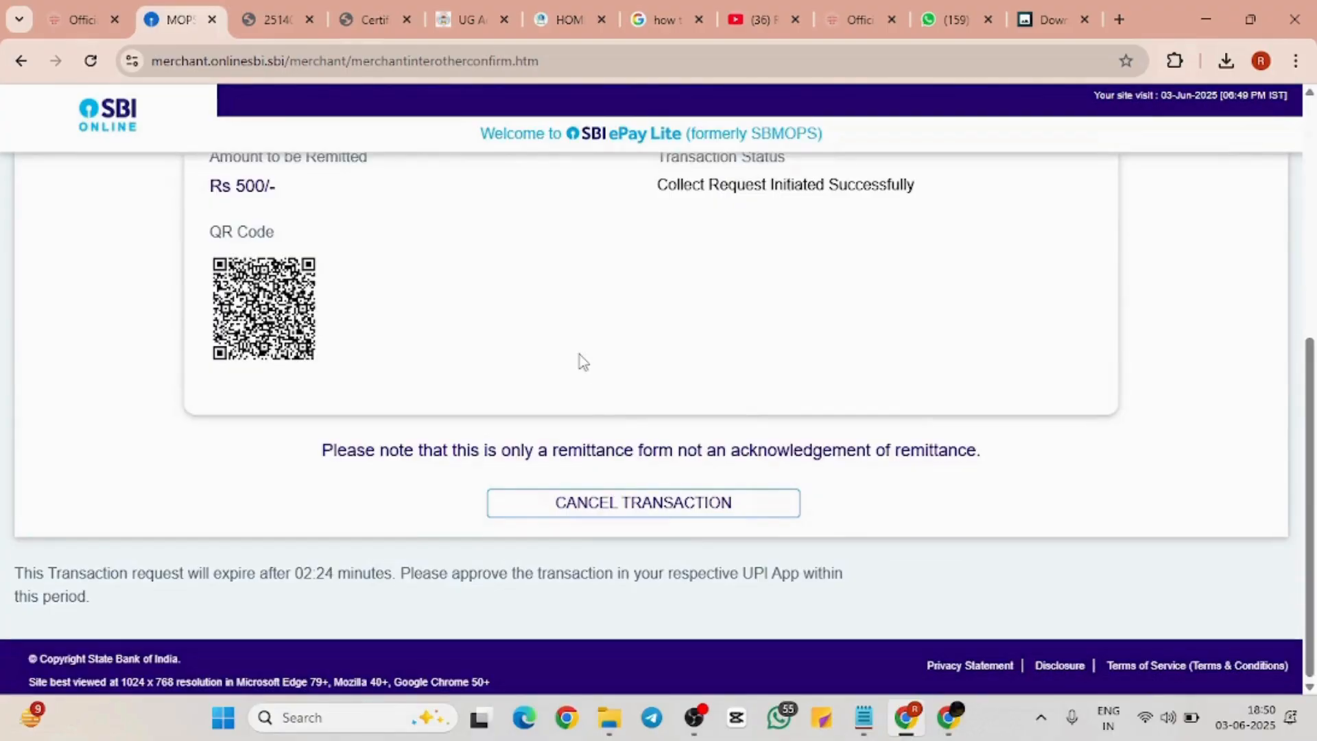
pyautogui.scroll(6, 579, 355)
pyautogui.scroll(-2, 580, 353)
pyautogui.scroll(2, 579, 353)
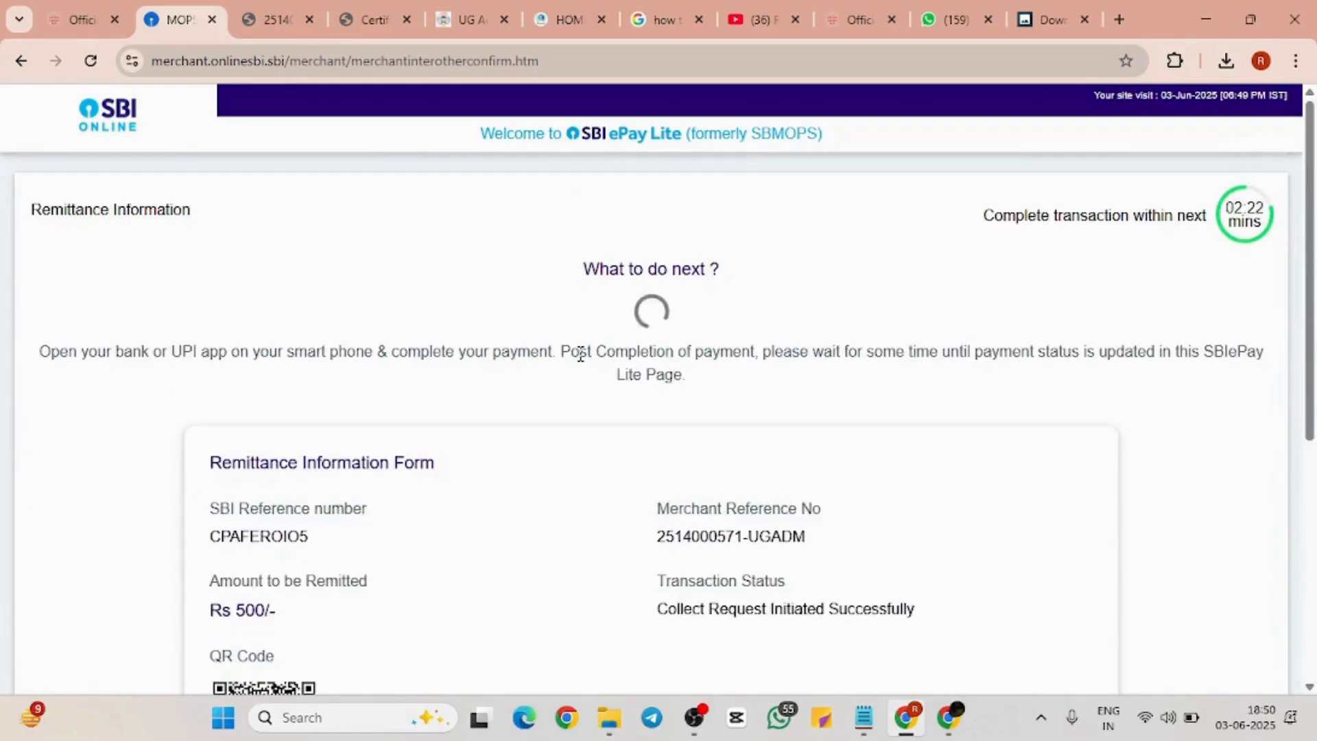
pyautogui.scroll(-1, 905, 329)
pyautogui.scroll(-3, 905, 330)
pyautogui.scroll(4, 903, 343)
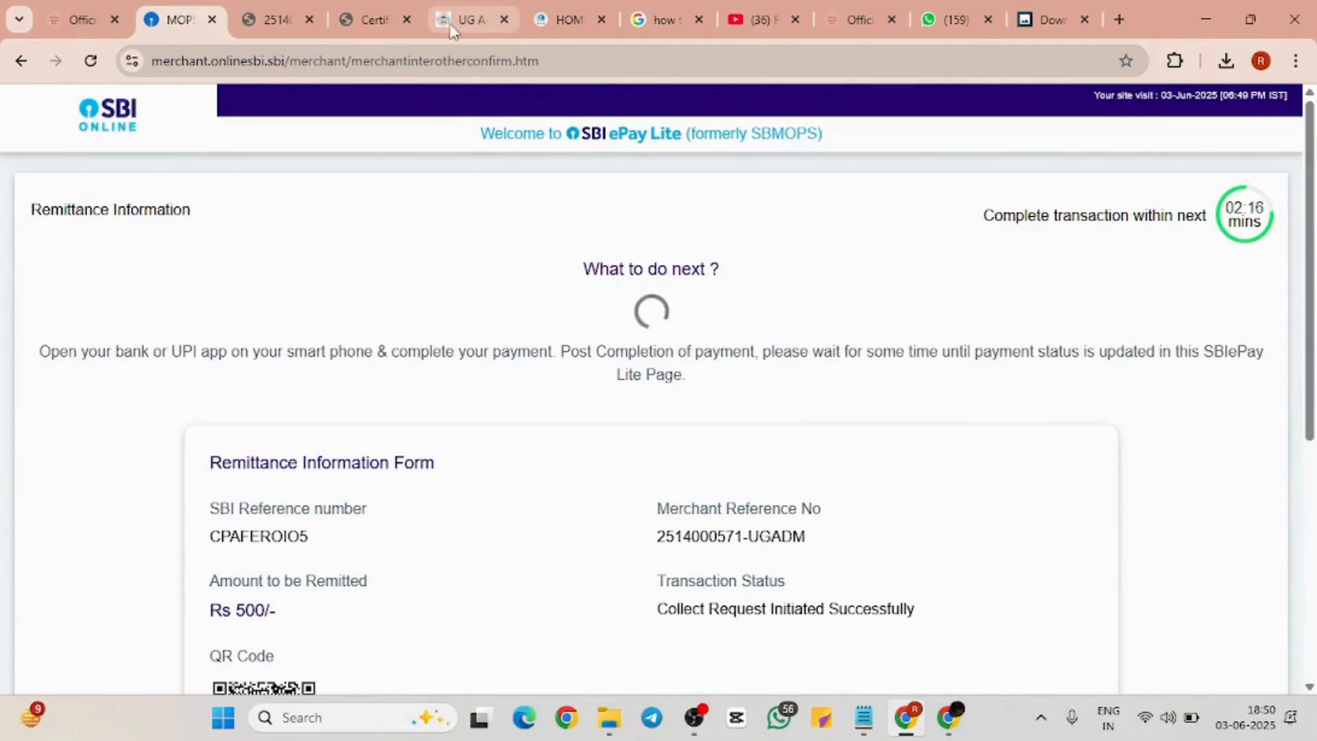
pyautogui.scroll(-6, 432, 406)
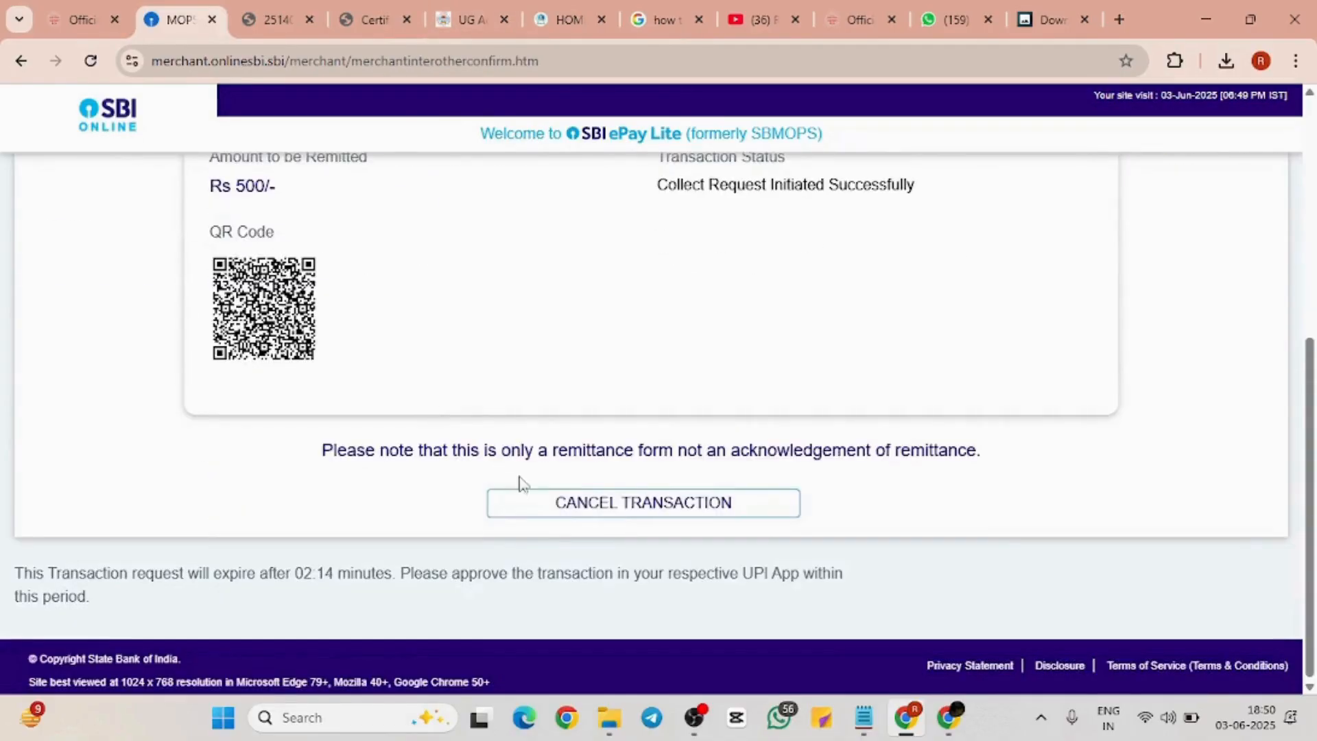
pyautogui.scroll(6, 439, 312)
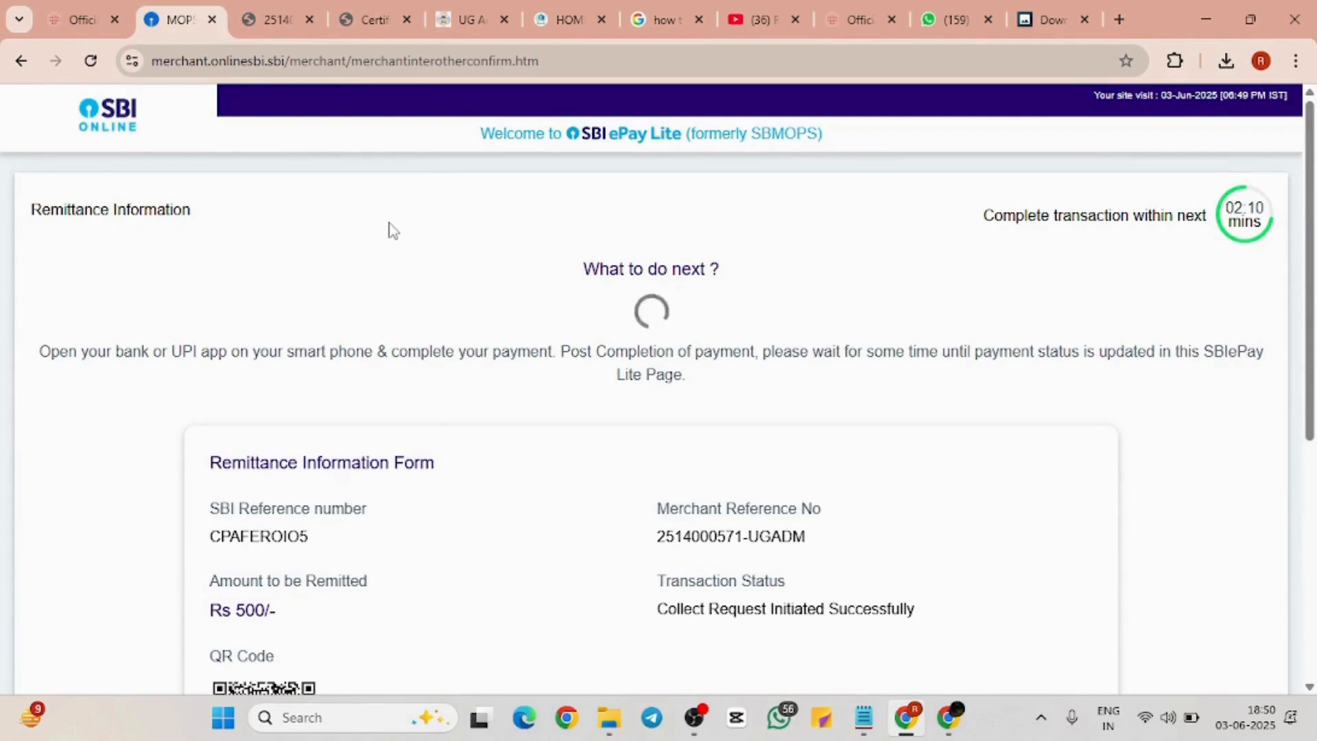
pyautogui.click(454, 32)
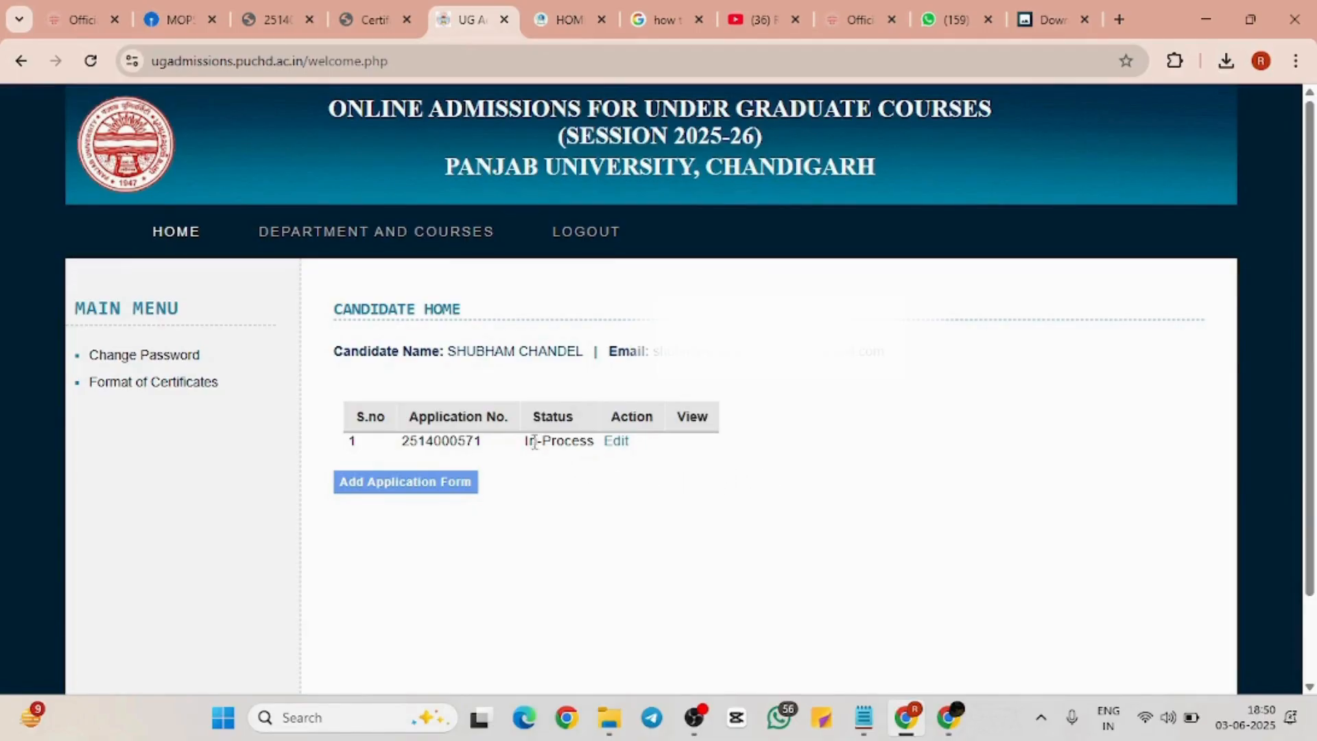
pyautogui.click(629, 441)
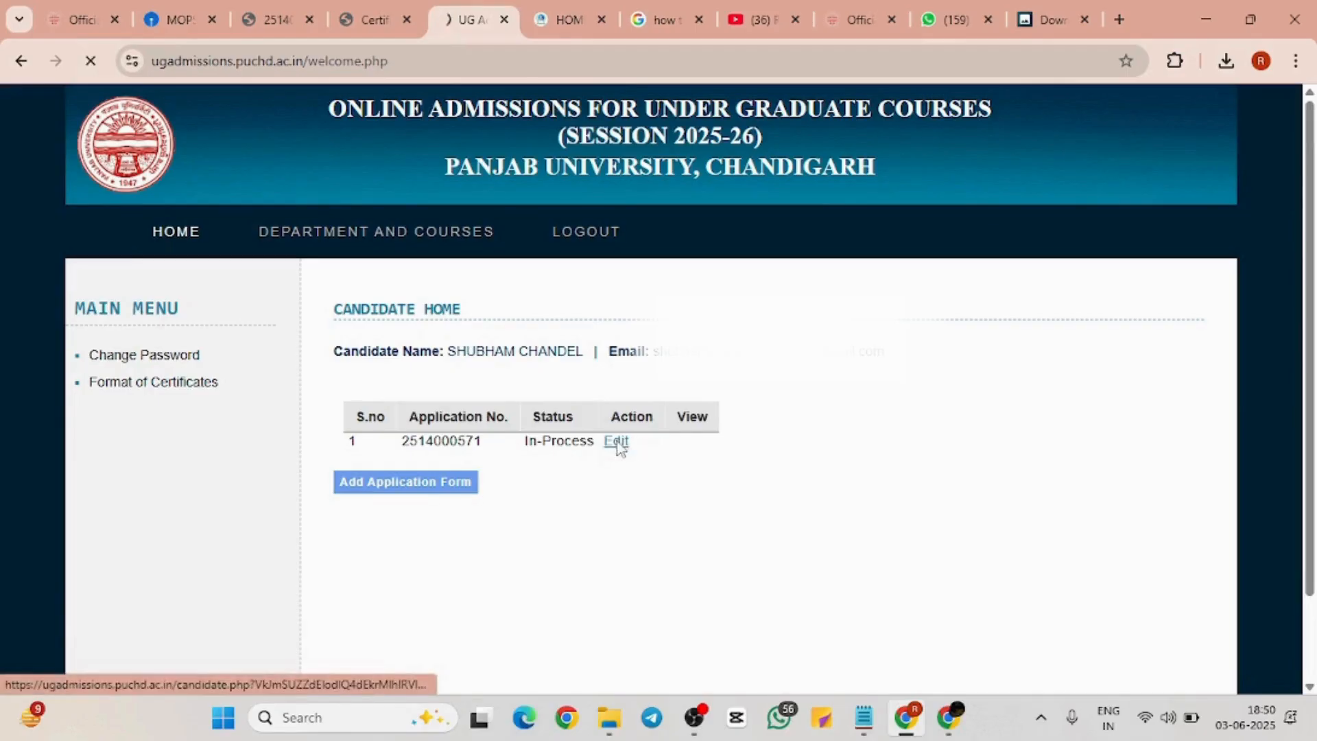
pyautogui.scroll(-4, 774, 442)
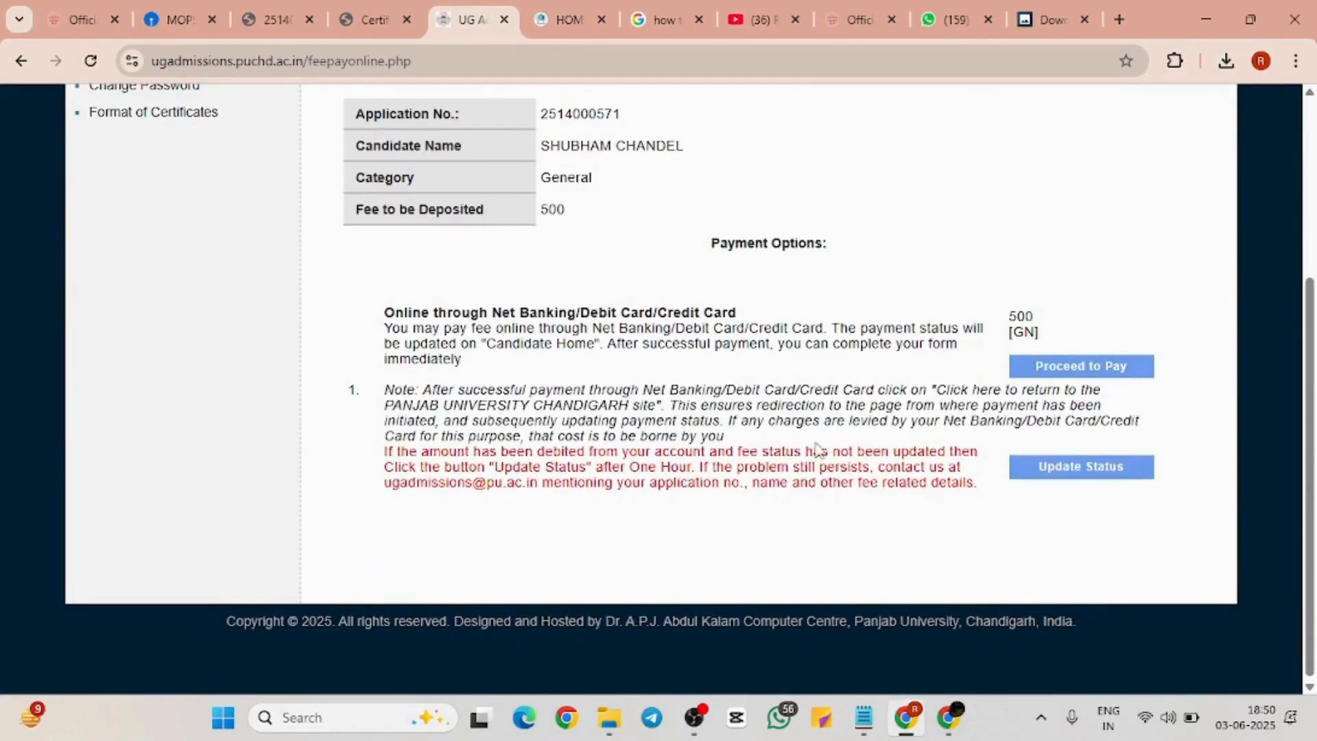
pyautogui.scroll(2, 813, 442)
pyautogui.scroll(2, 810, 441)
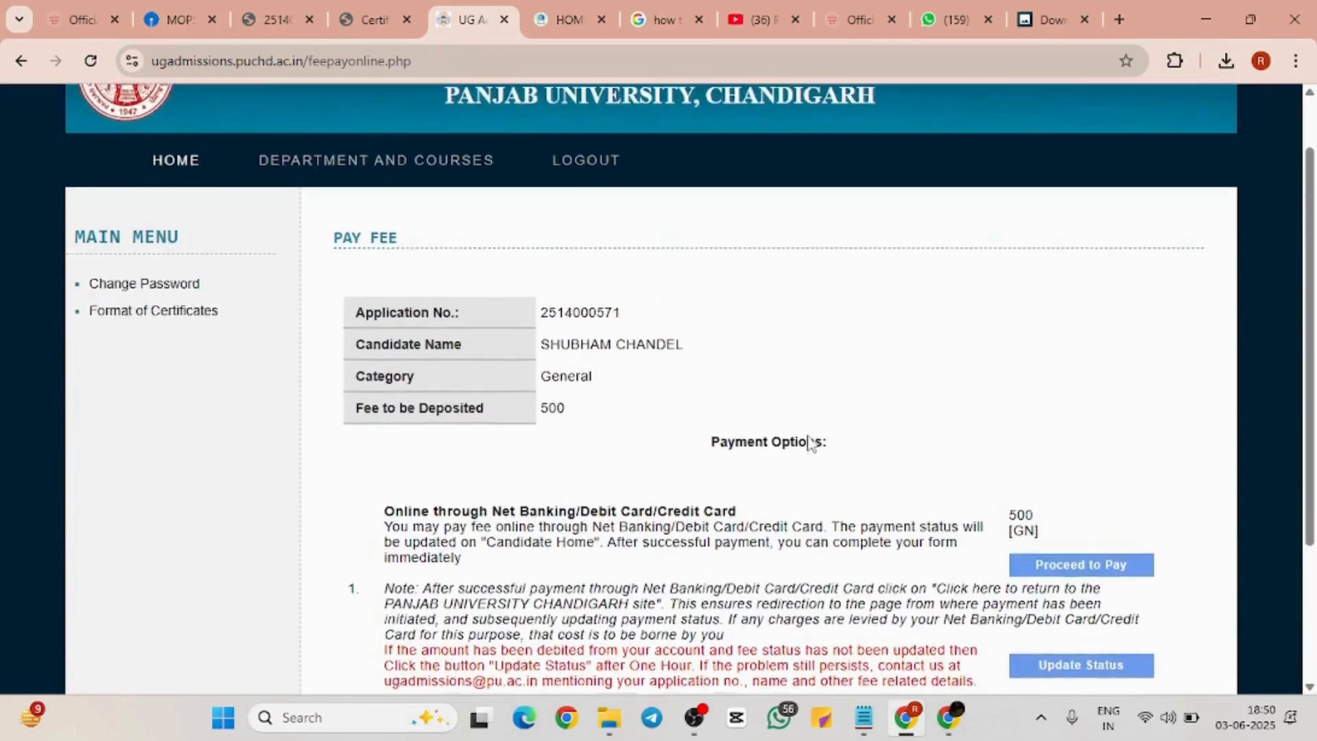
pyautogui.scroll(-3, 810, 441)
pyautogui.scroll(1, 809, 443)
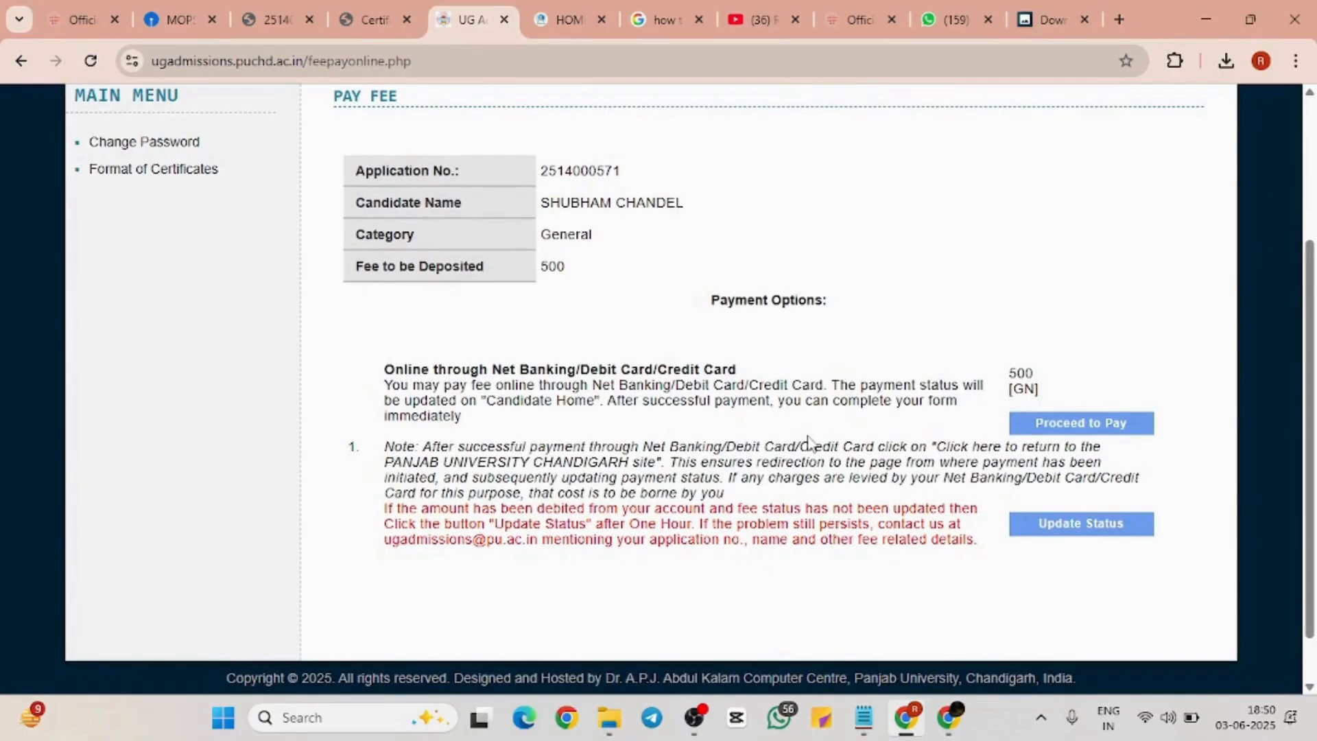
pyautogui.hscroll(-5, 507, 317)
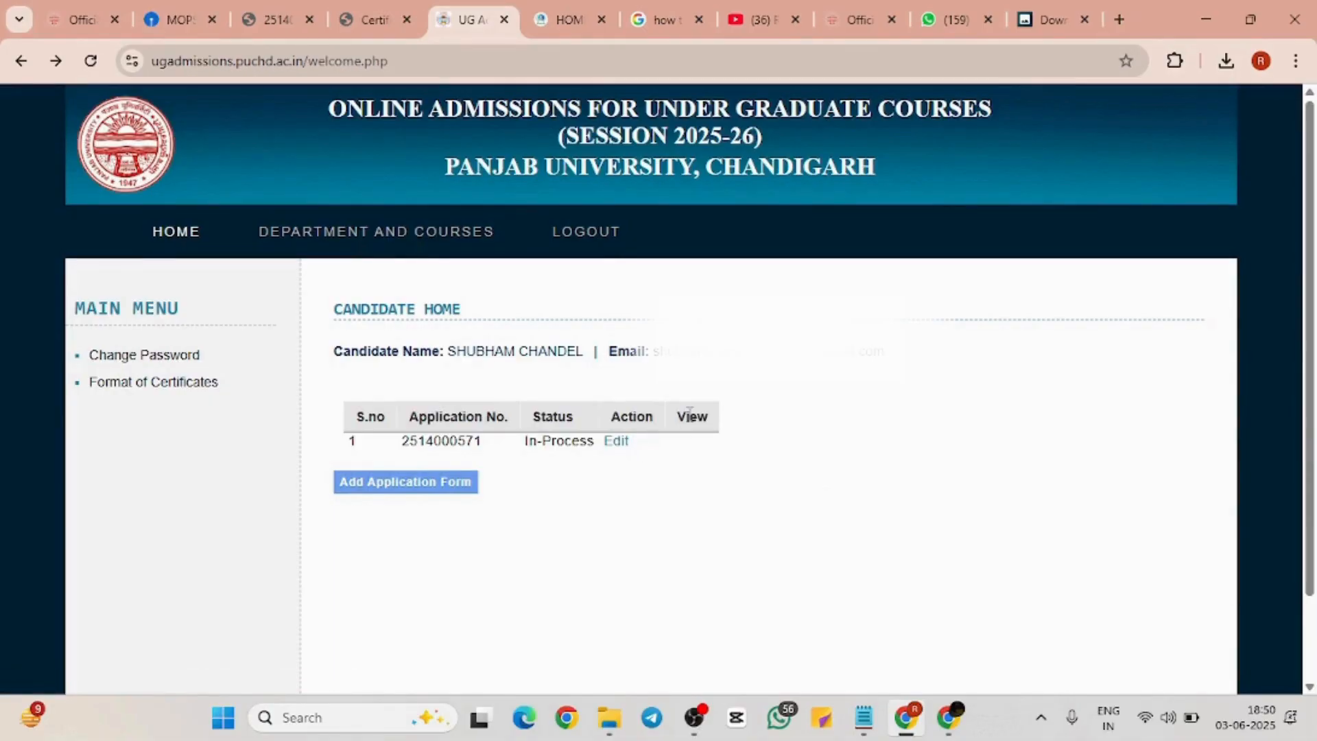
pyautogui.scroll(3, 691, 449)
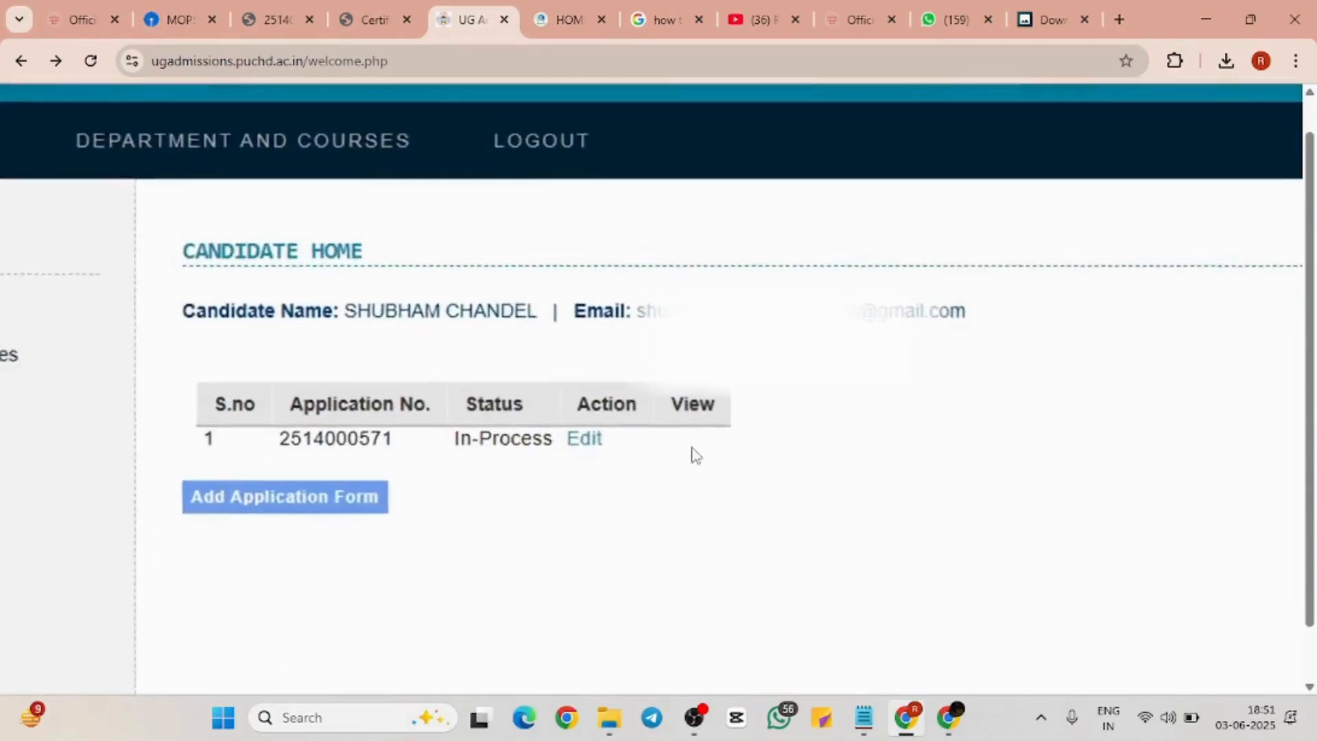
pyautogui.scroll(-3, 692, 449)
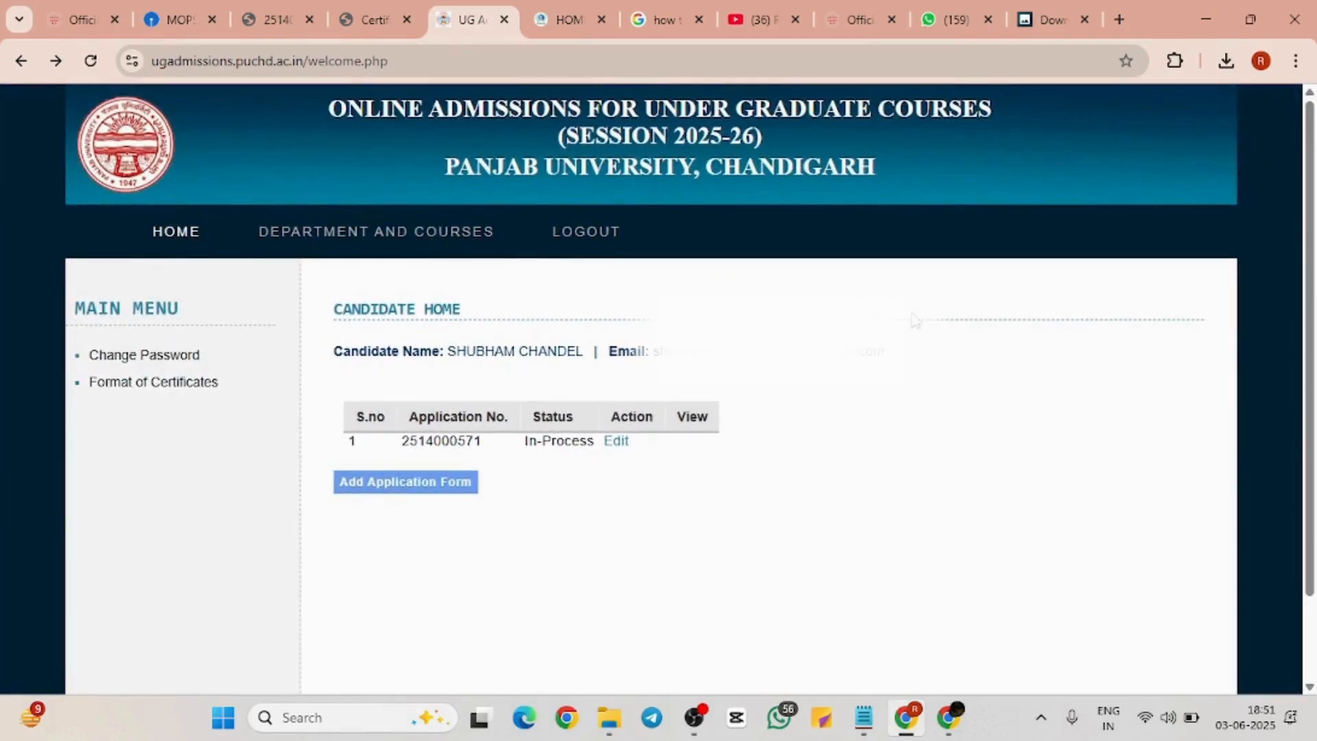
# Open Certificate_of_employment_evening.pdf from recent downloads, then return to the Candidate Home tab
pyautogui.click(1226, 61)
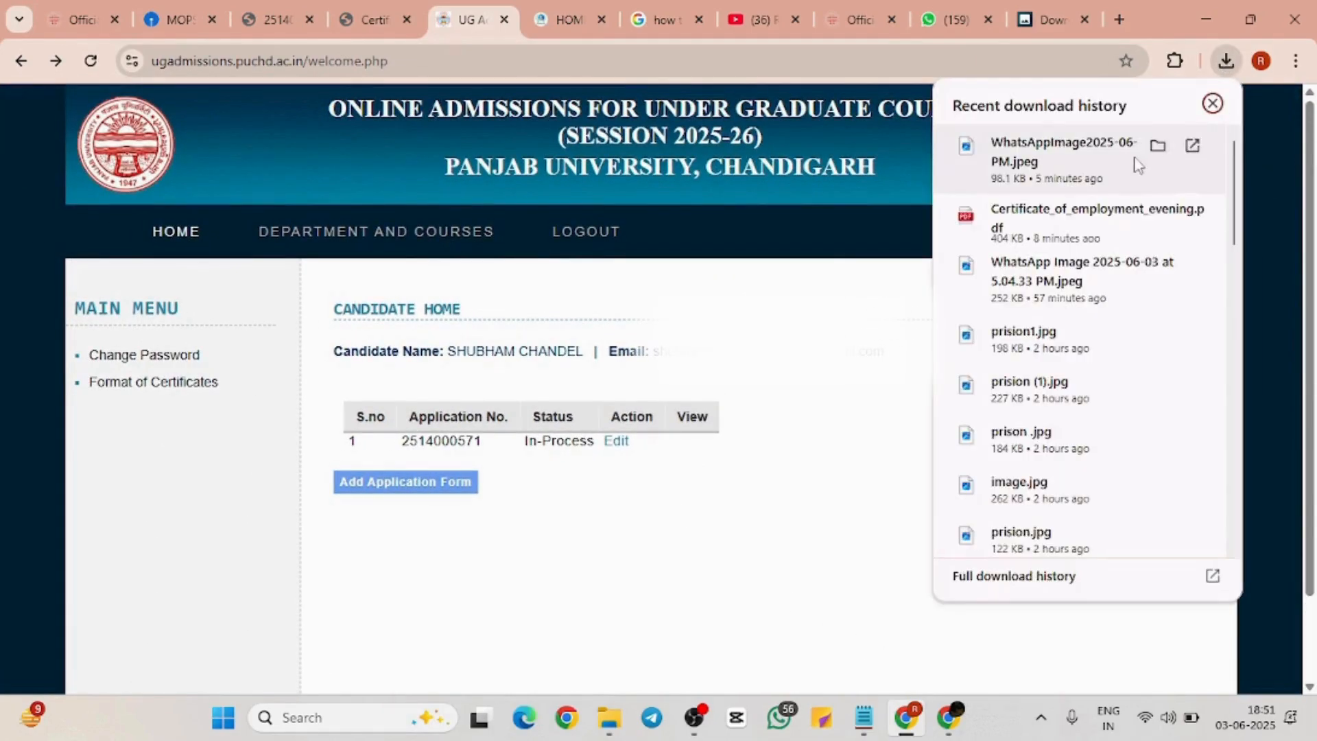
pyautogui.click(1085, 210)
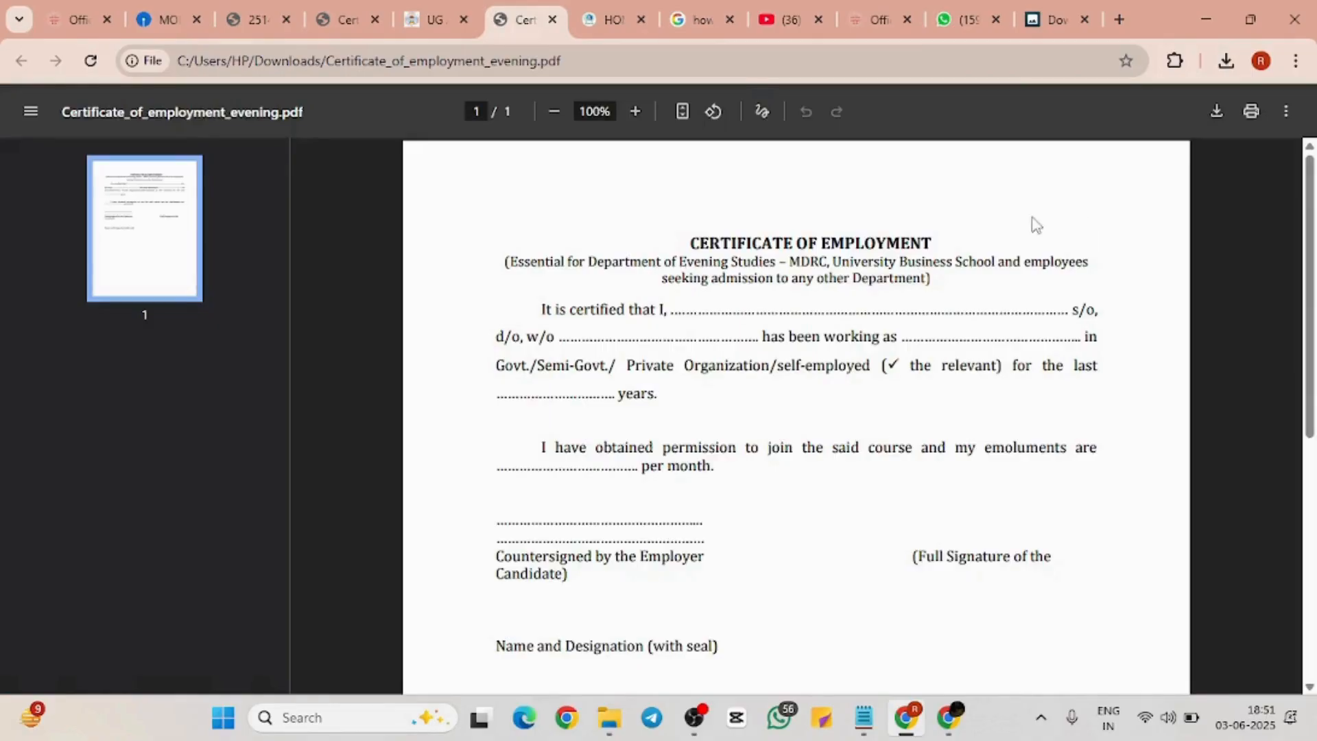
pyautogui.click(412, 18)
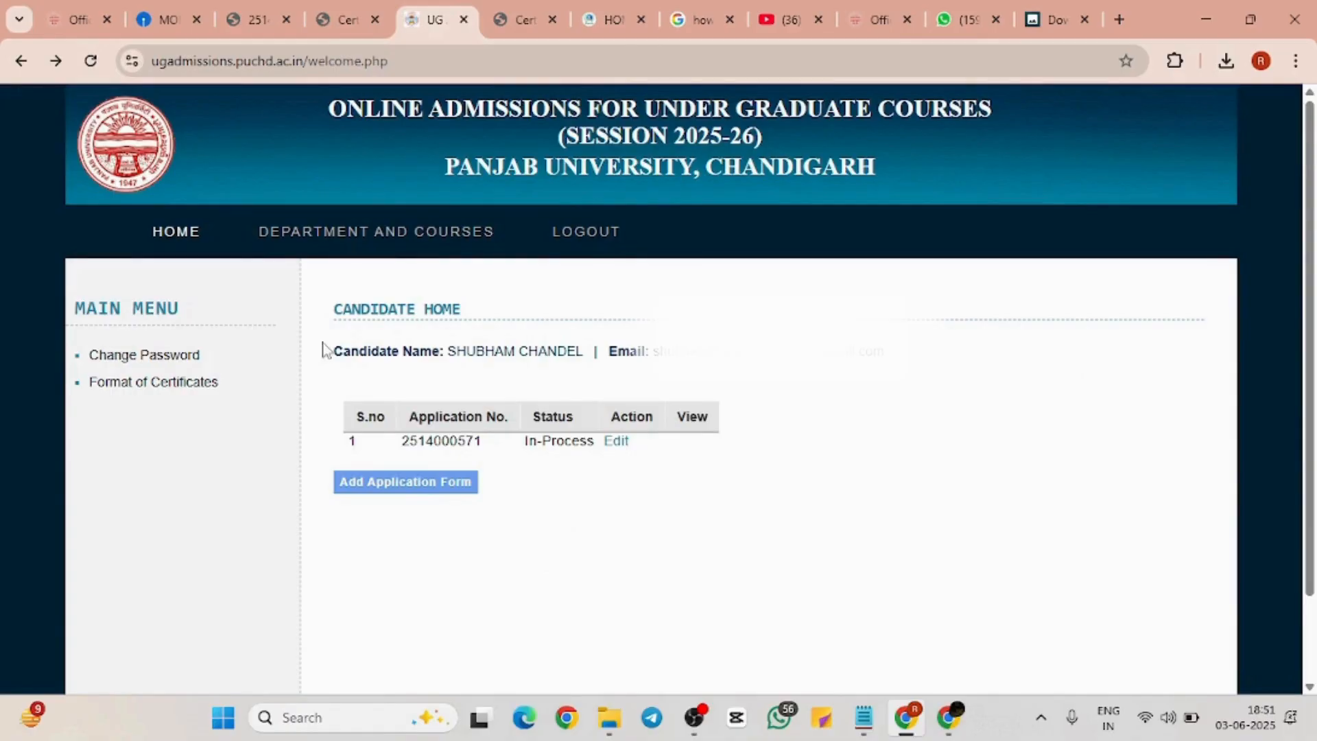
pyautogui.moveTo(324, 350); pyautogui.dragTo(800, 391)
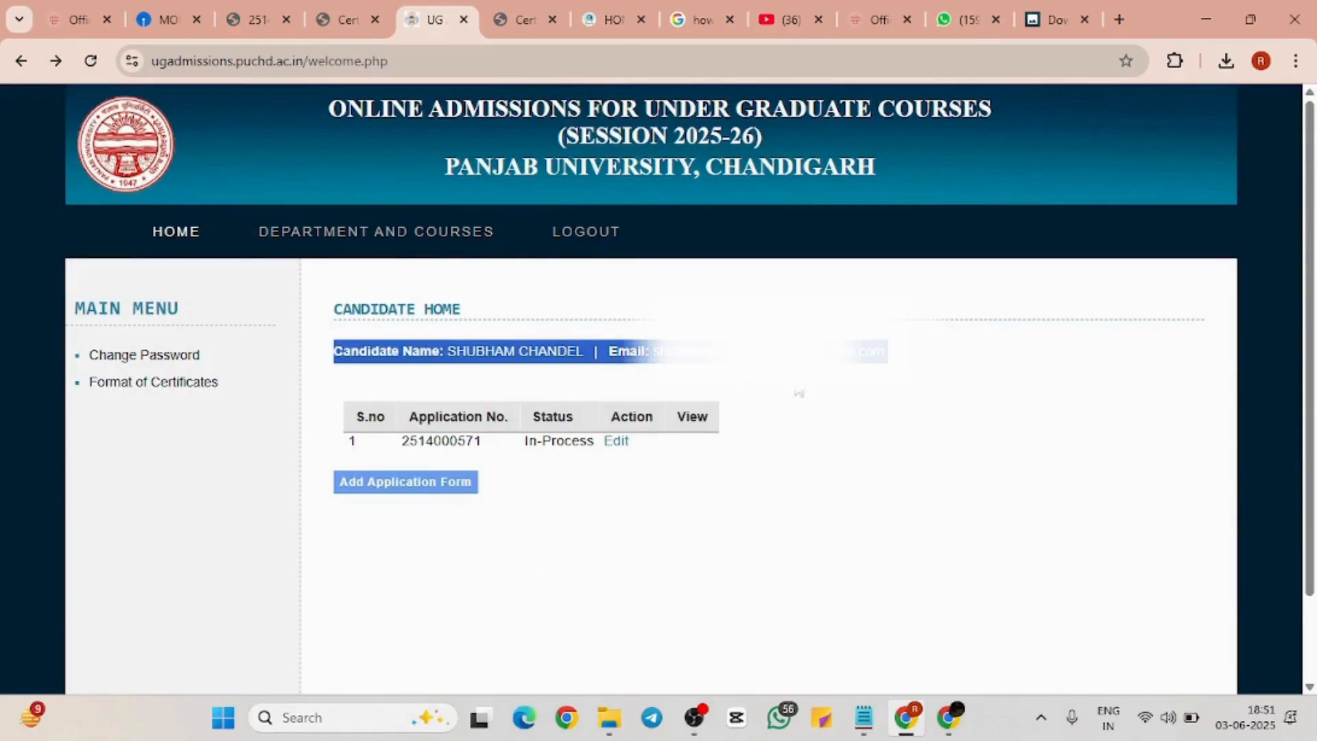
pyautogui.click(910, 389)
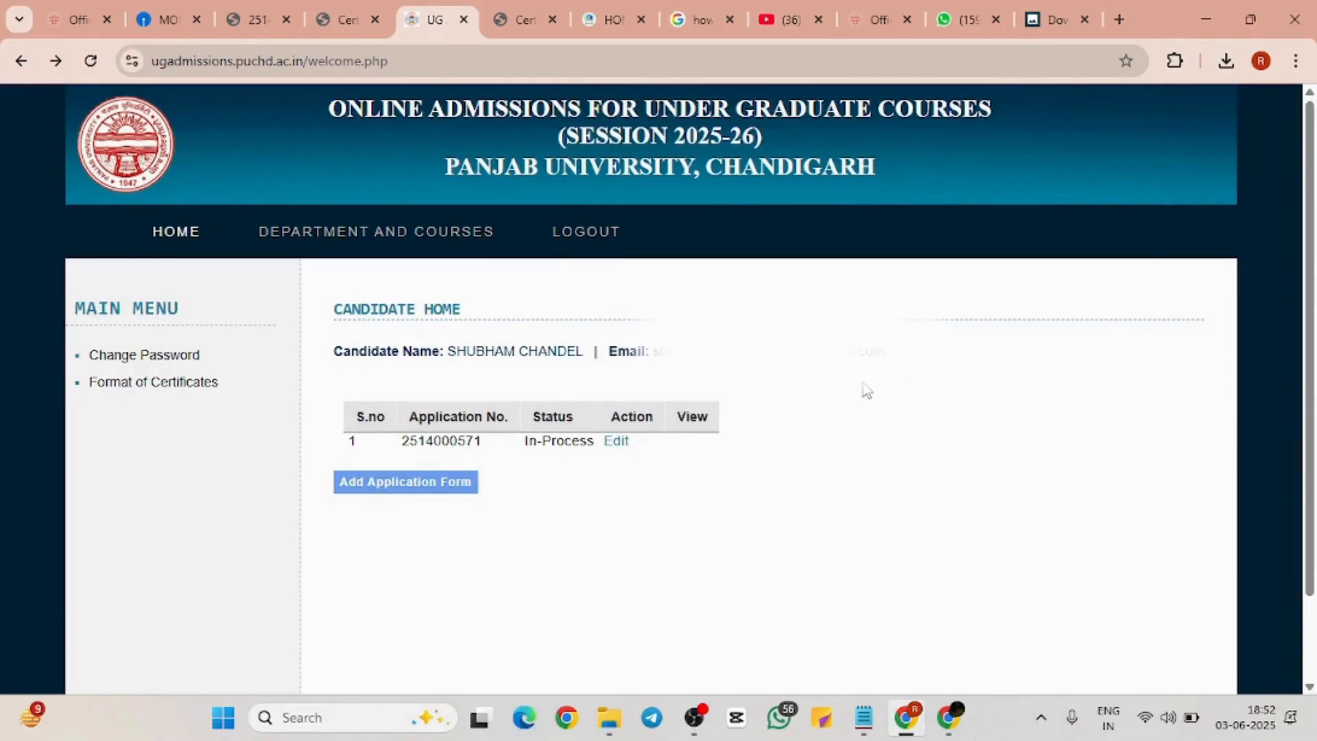
# Open the Format of Certificates list and view the only girl child certificate format (ogc.pdf)
pyautogui.click(166, 389)
pyautogui.scroll(-3, 664, 465)
pyautogui.scroll(3, 664, 465)
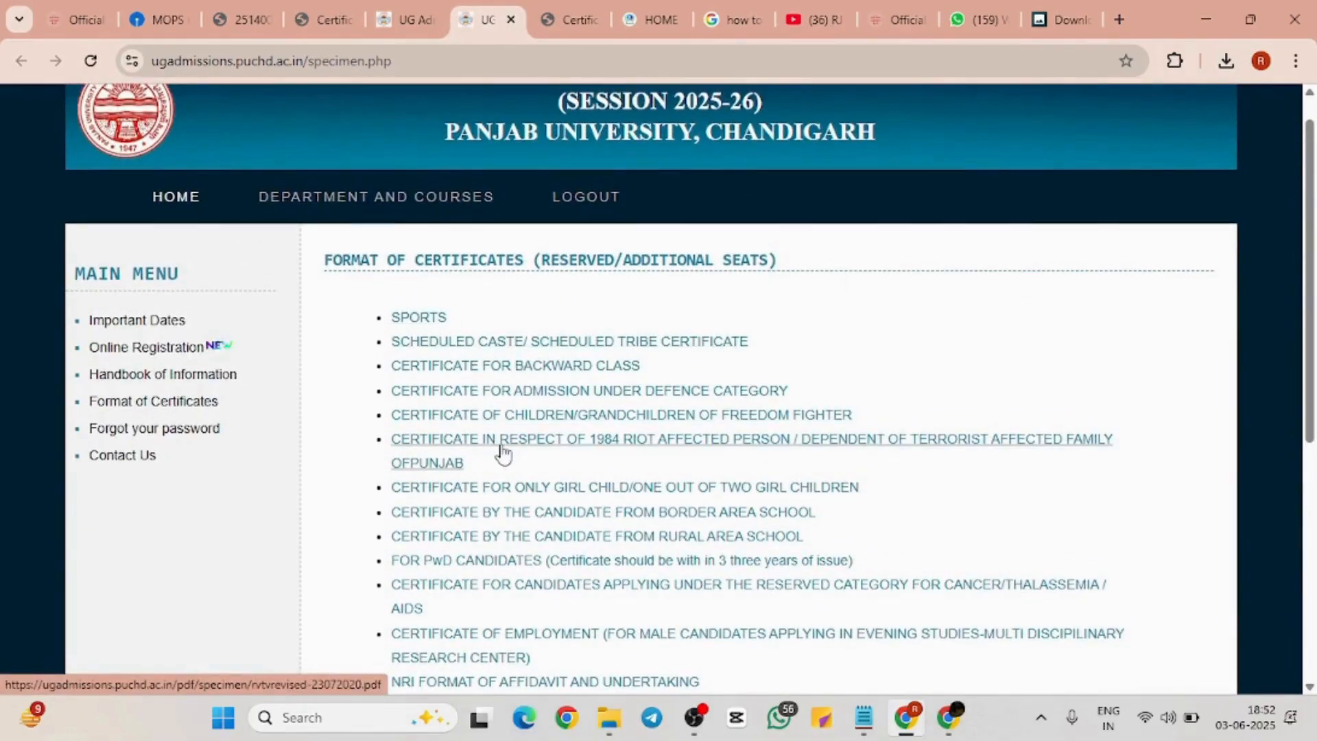
pyautogui.scroll(-3, 501, 451)
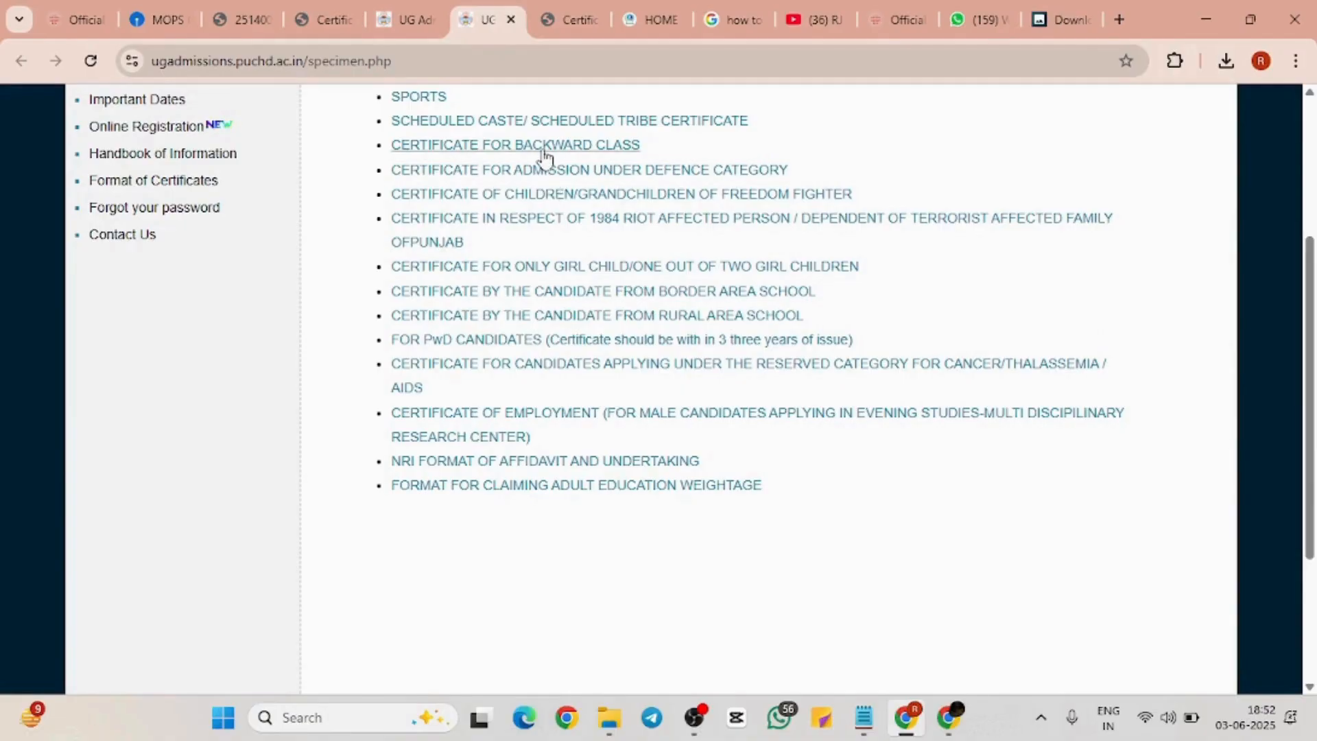
pyautogui.click(535, 267)
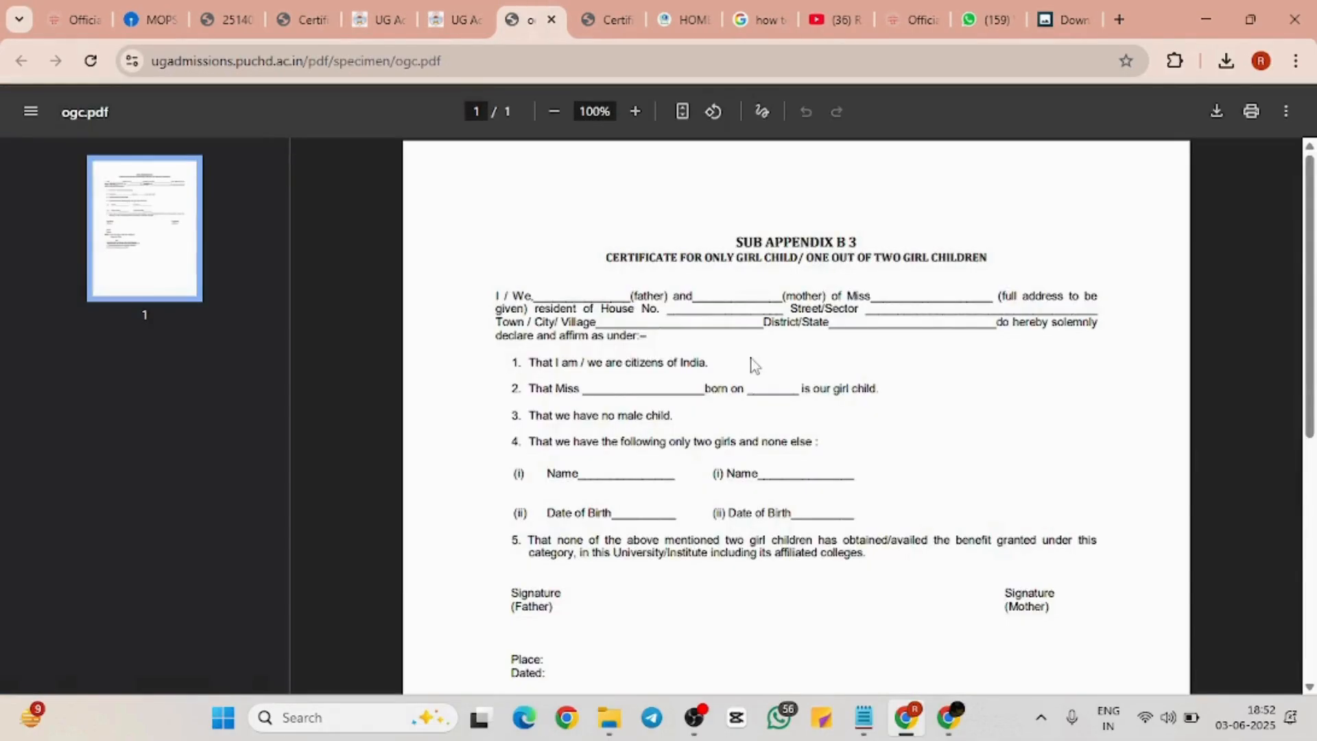
pyautogui.scroll(-5, 752, 363)
pyautogui.scroll(5, 752, 363)
pyautogui.click(451, 16)
# Open the Online Registration form, then go back to the certificate formats list
pyautogui.scroll(3, 652, 199)
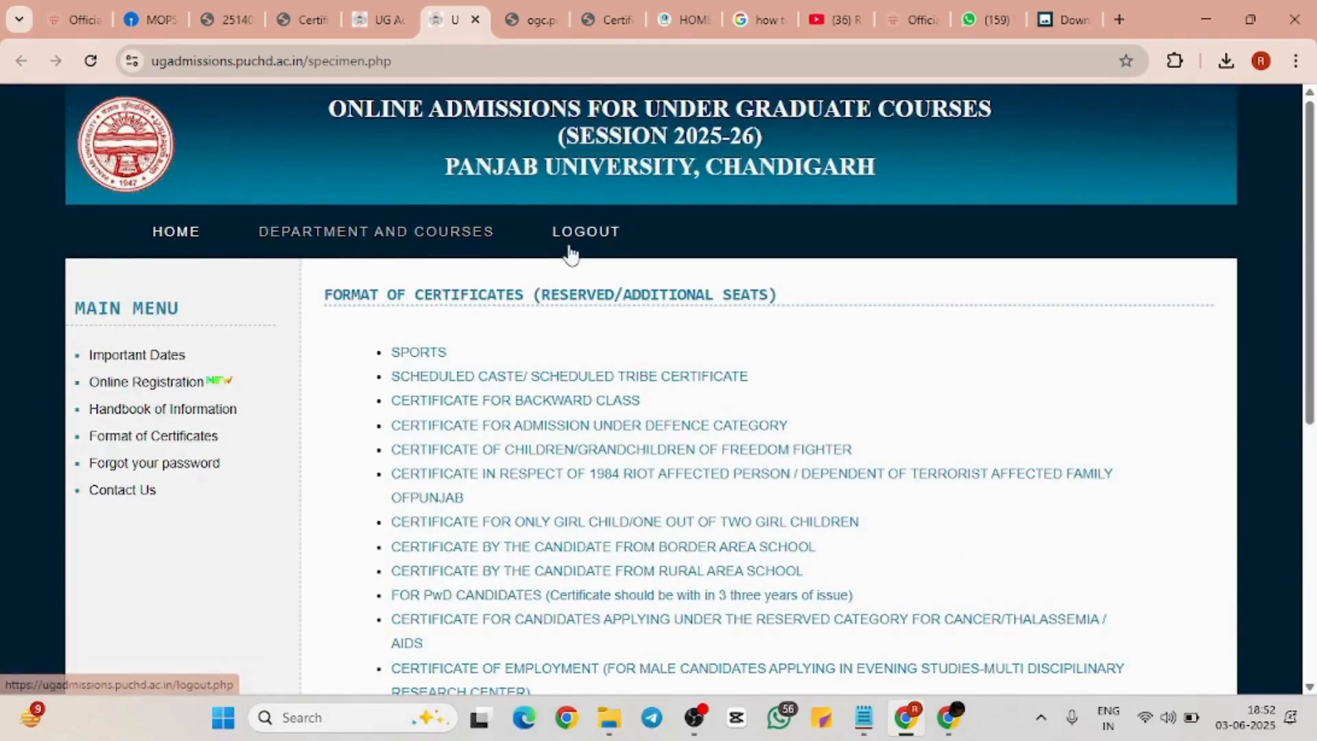
pyautogui.click(188, 386)
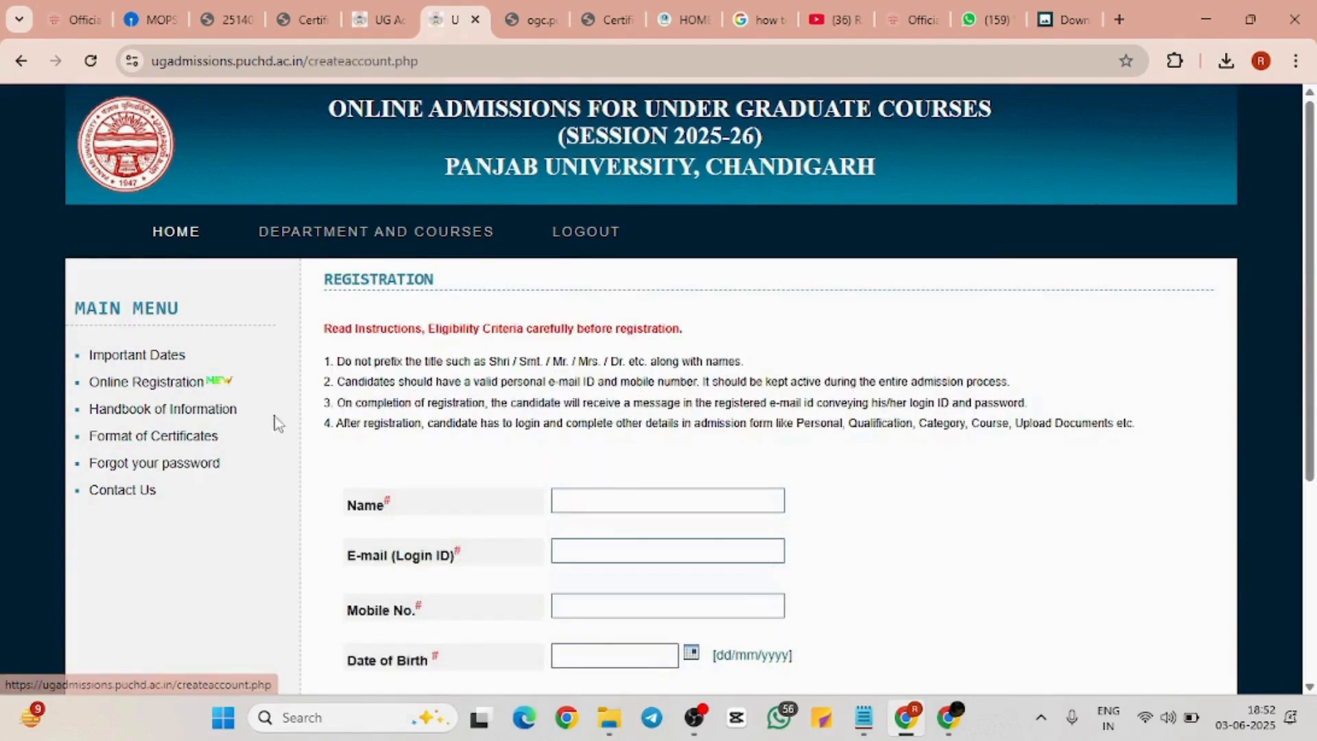
pyautogui.hotkey('alt', 'Left')
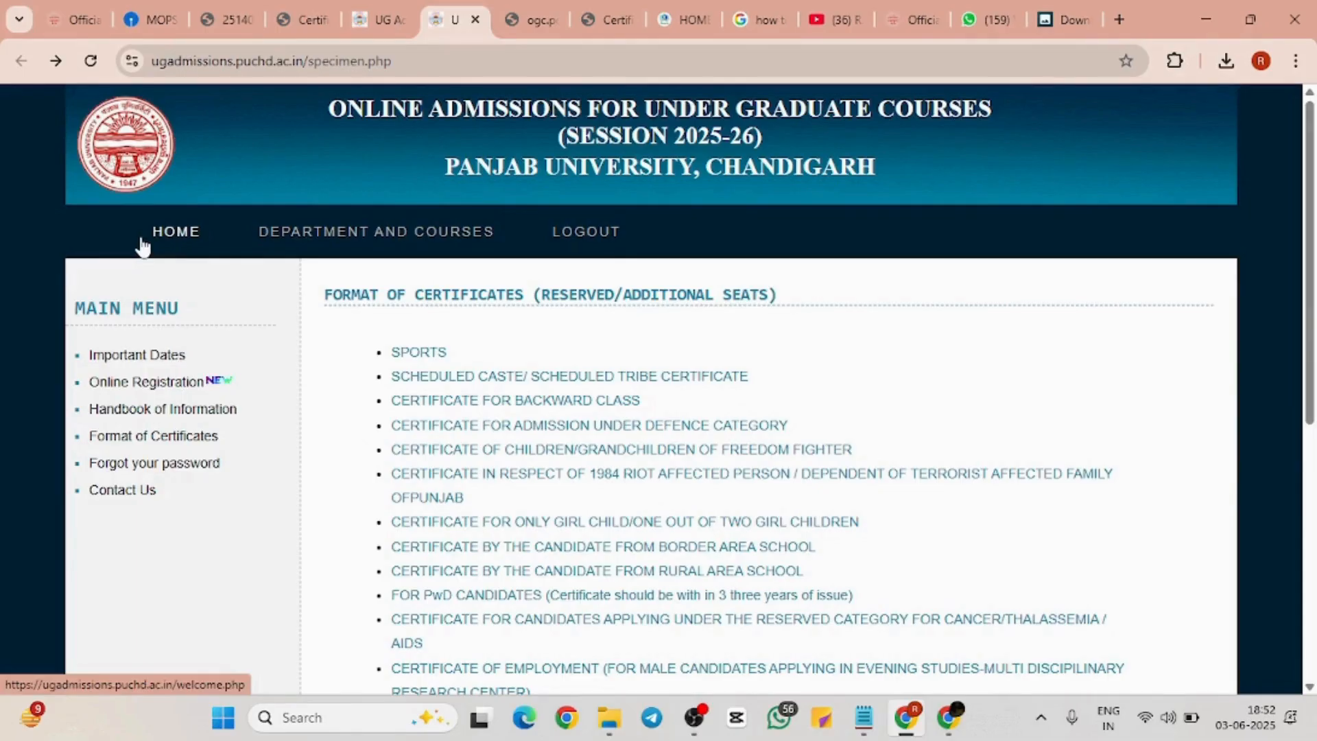
pyautogui.scroll(-6, 1000, 147)
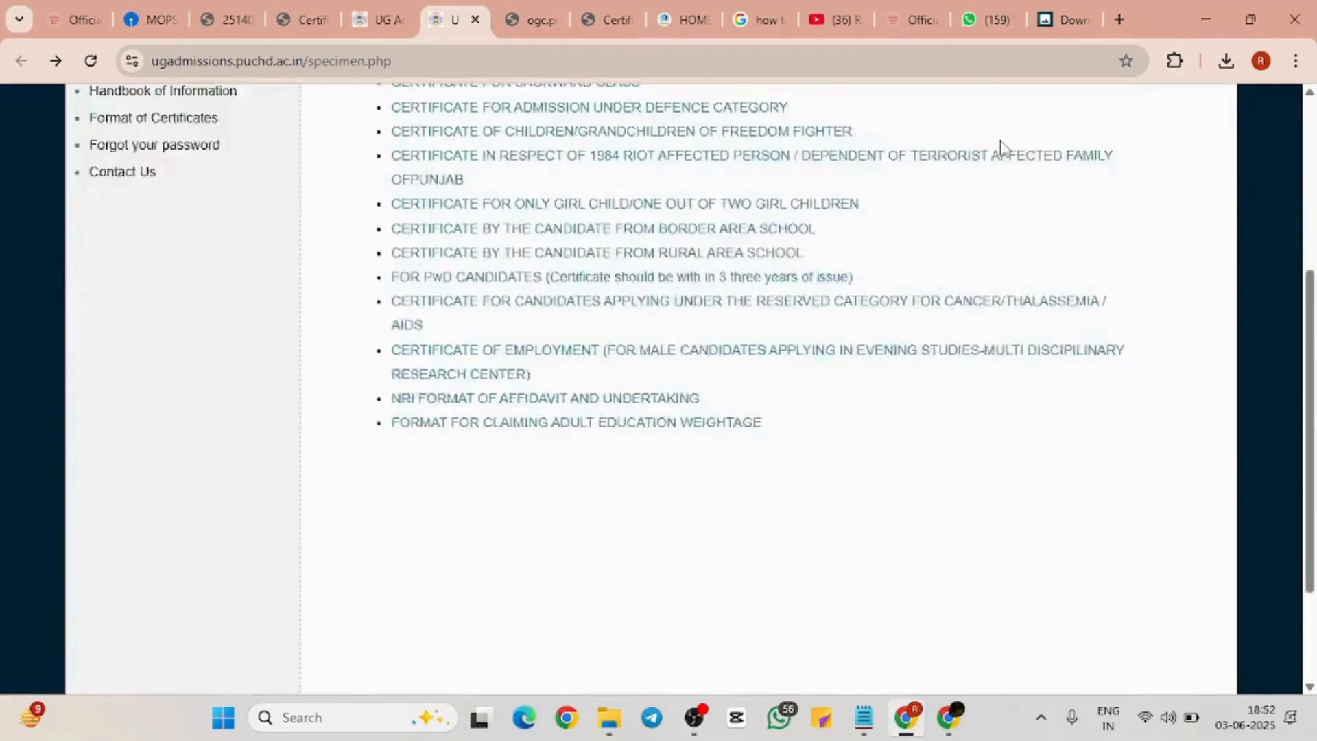
pyautogui.scroll(1, 1001, 147)
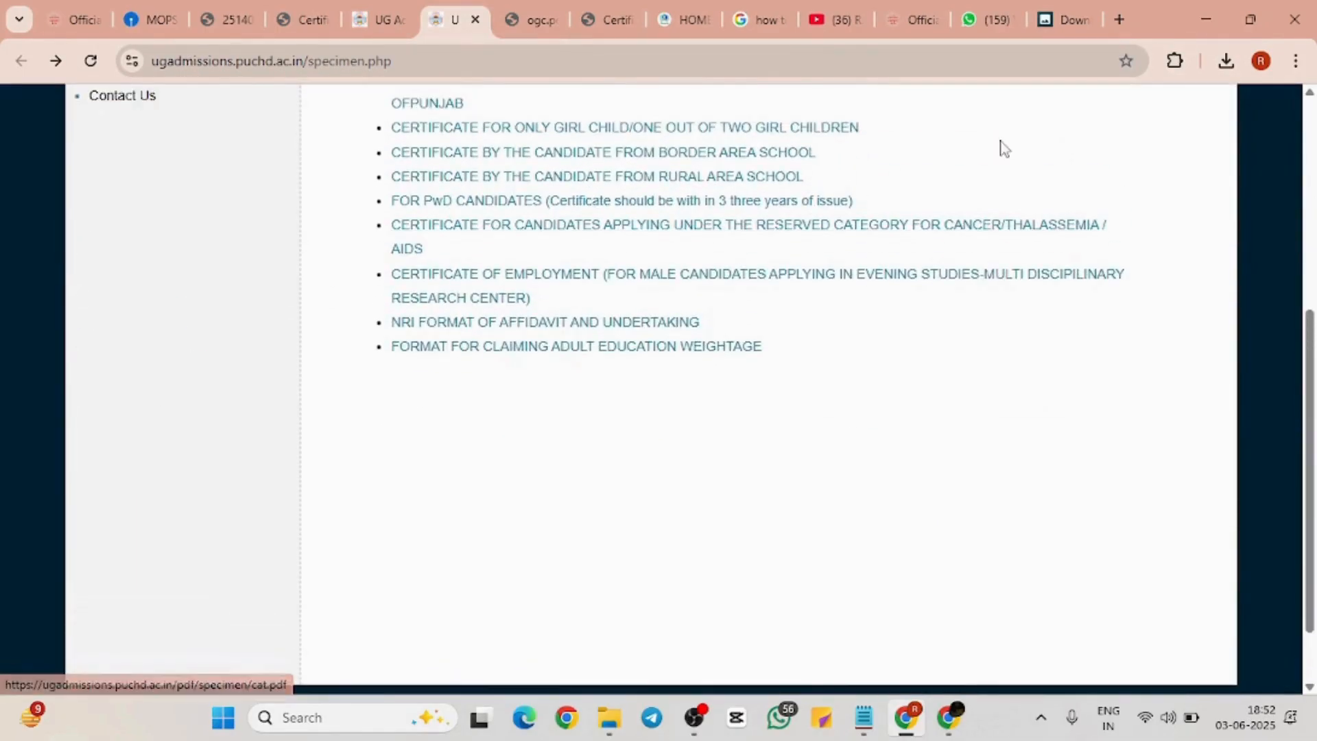
pyautogui.scroll(8, 1001, 147)
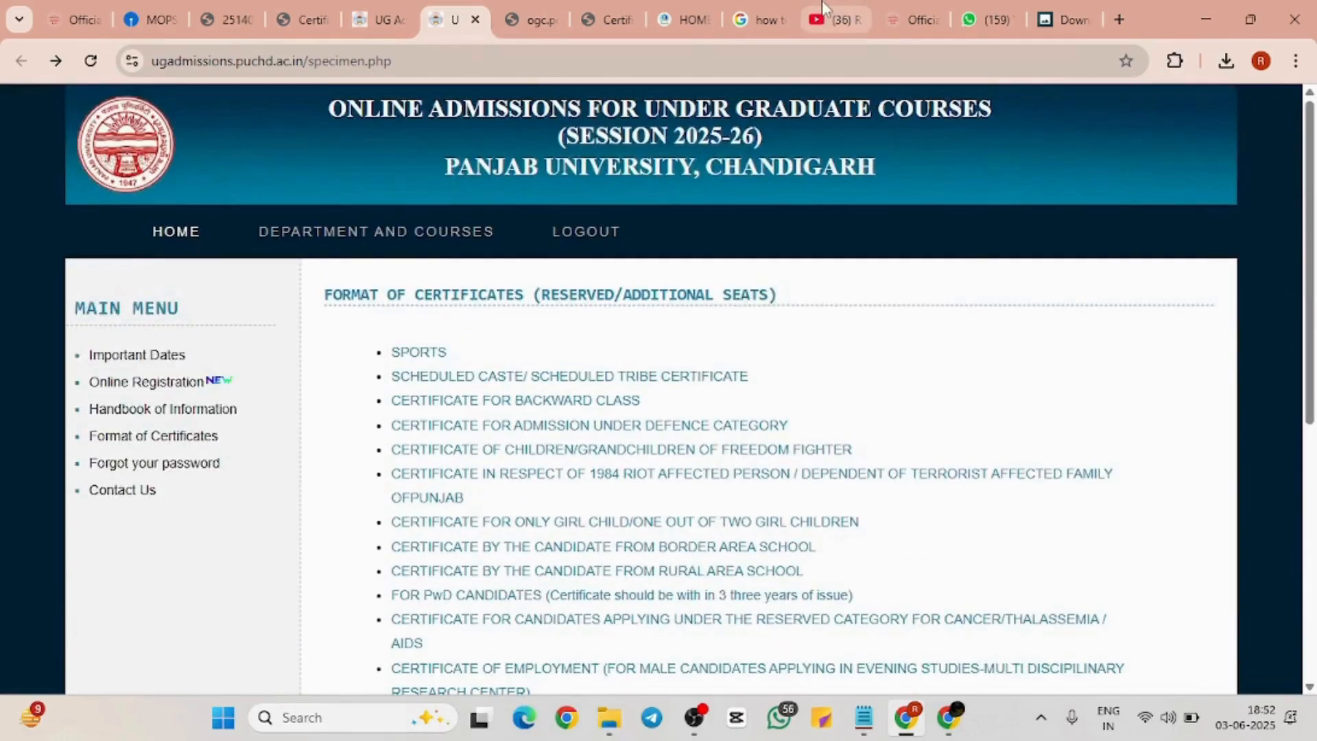
# Switch briefly to the Official Panjab University tab, ending on the YouTube channel's Videos page
pyautogui.click(826, 9)
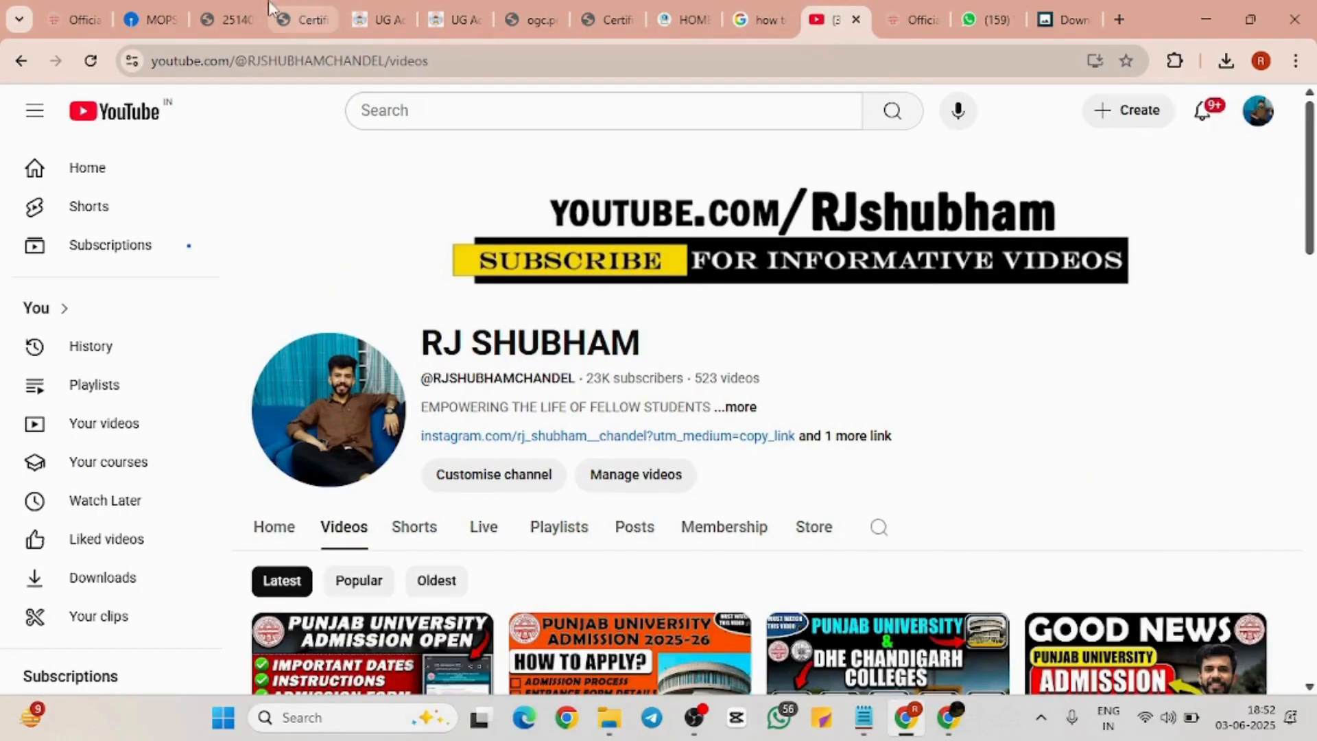
pyautogui.click(62, 8)
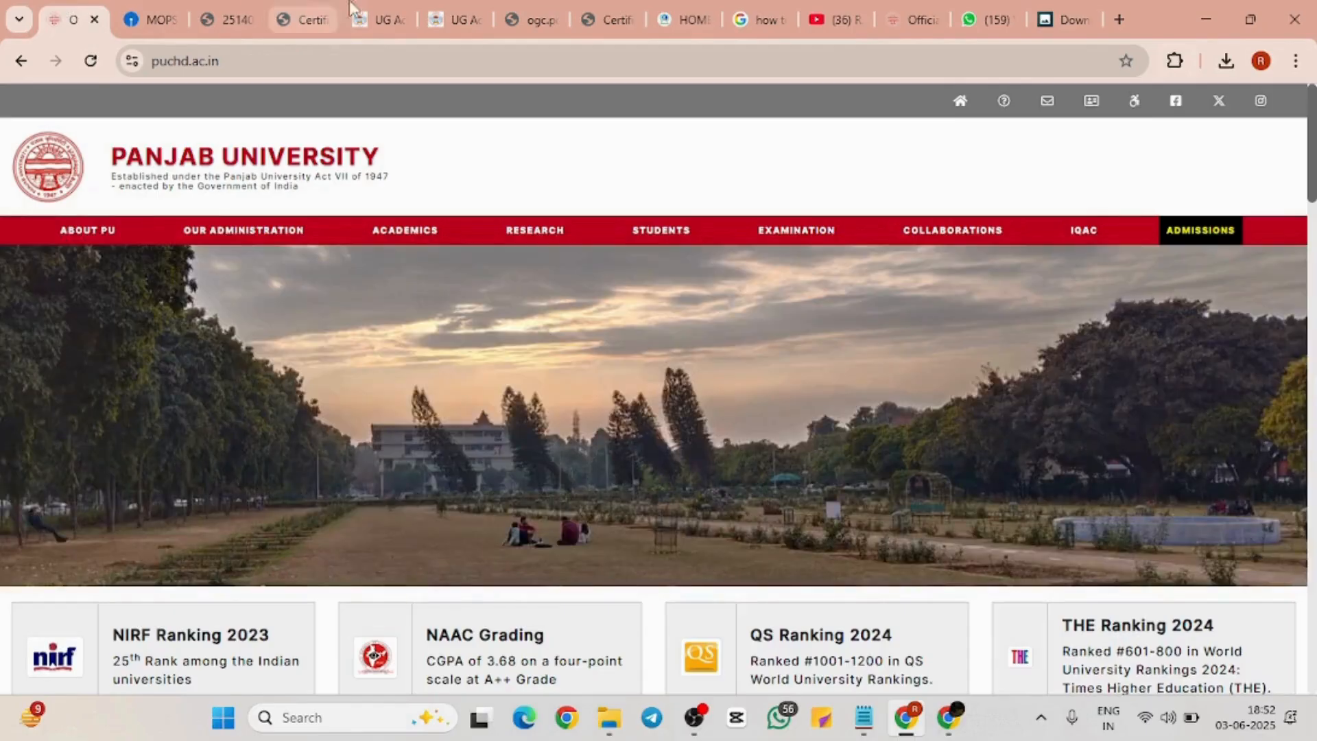
pyautogui.click(803, 11)
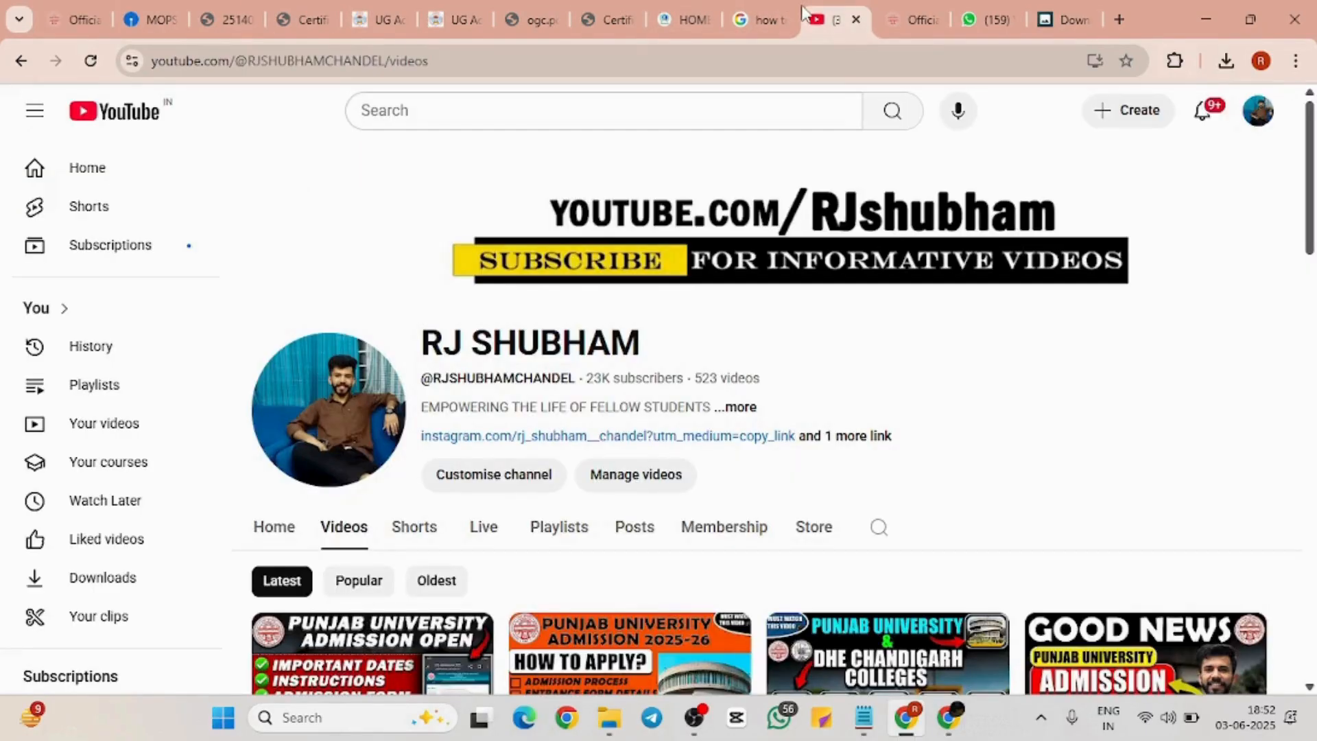